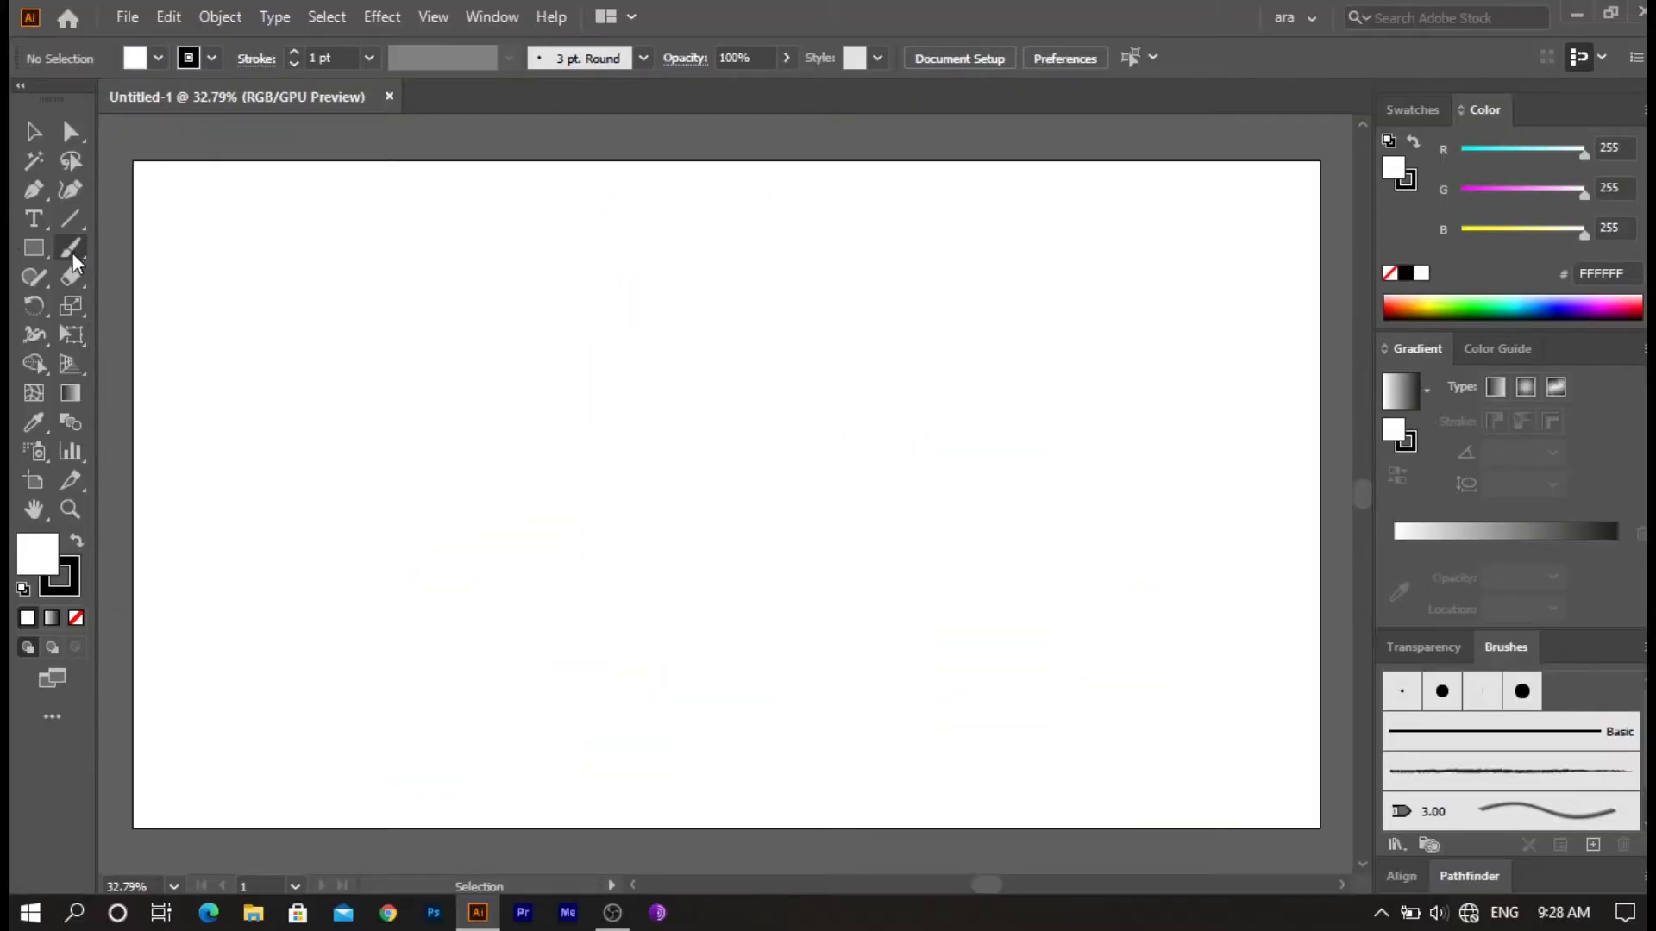
- Draw a tall white ellipse, add a copy beside it, and overlap a third copy on the right one
left_click(35, 250)
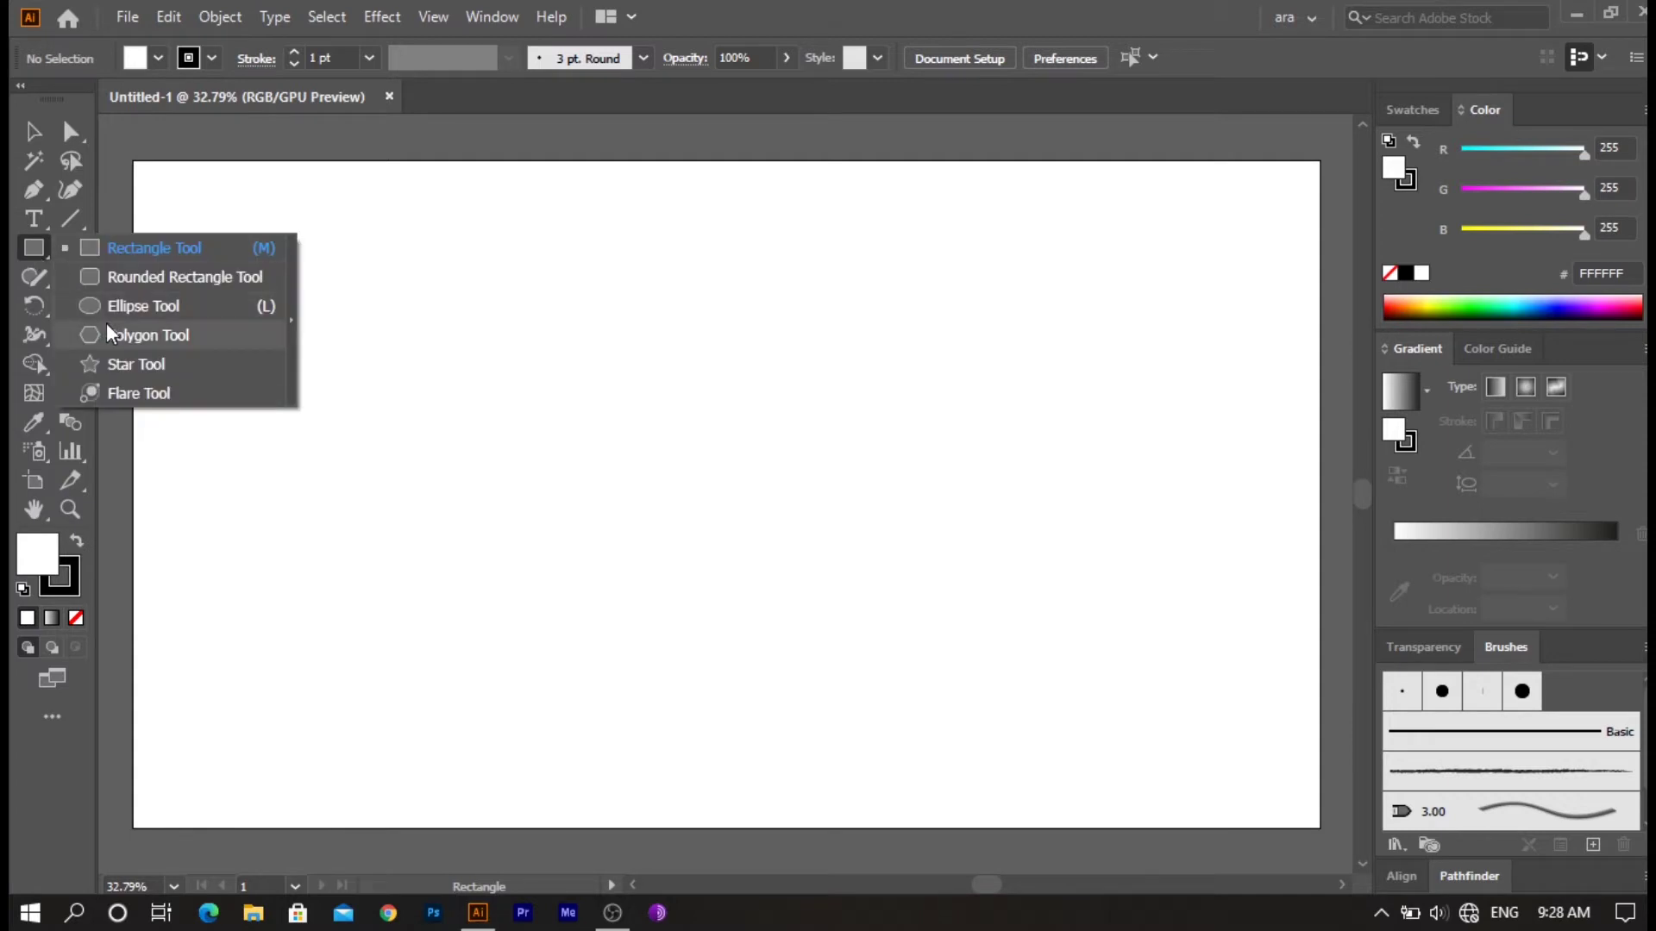
left_click(121, 307)
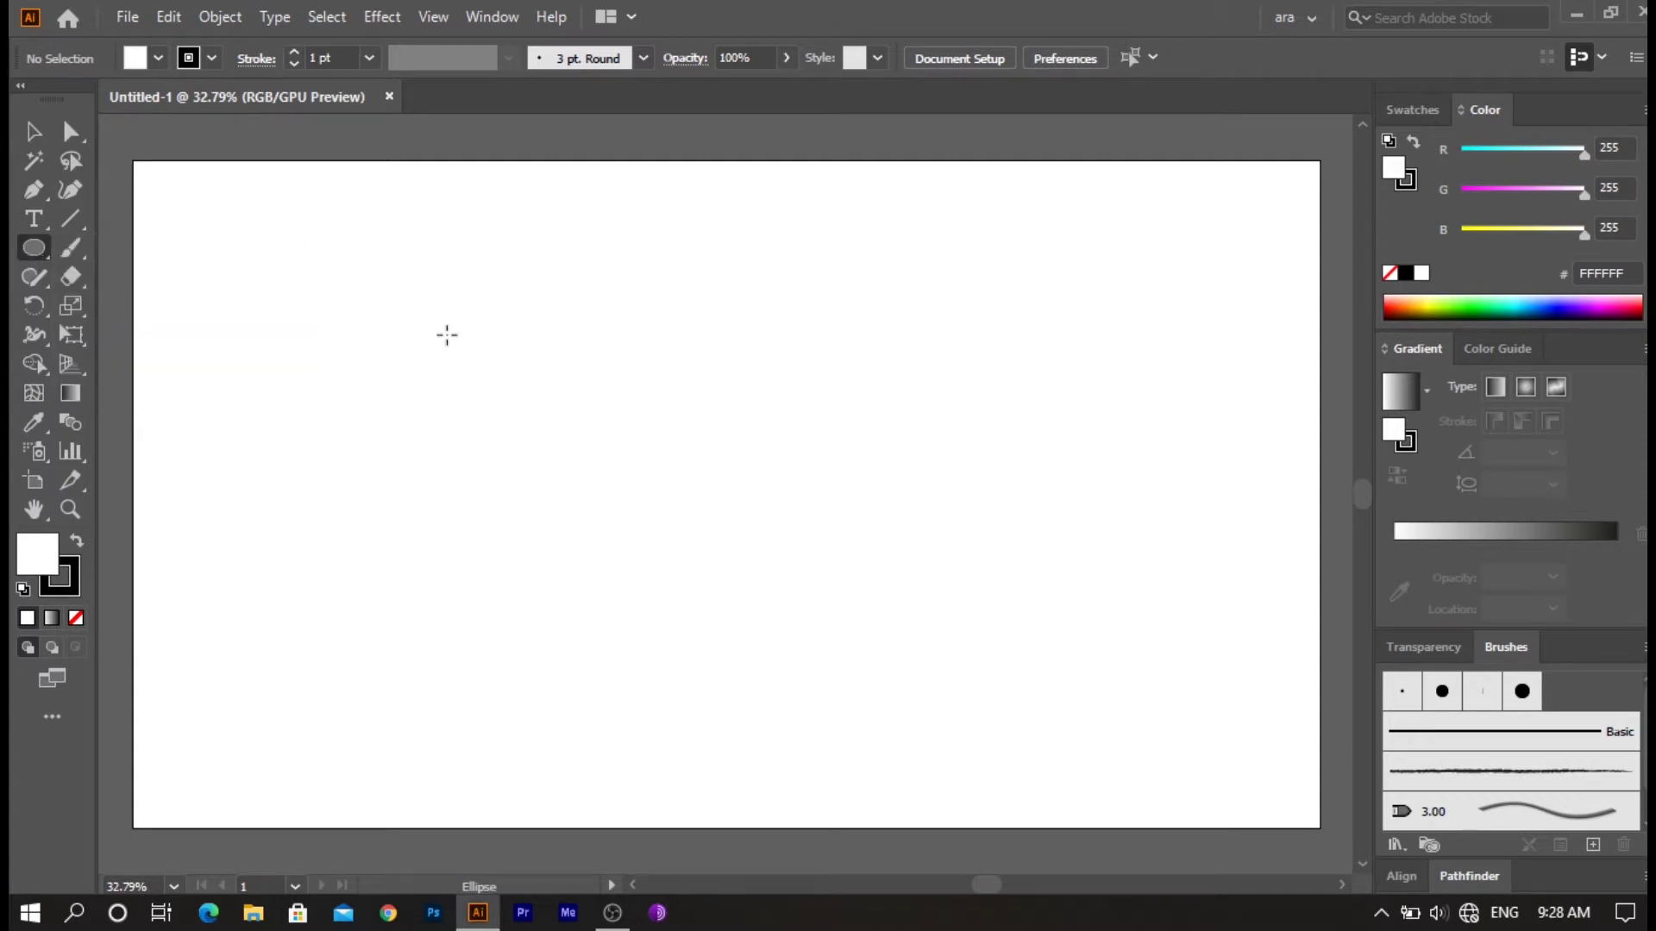
left_click_drag(431, 326, 480, 389)
key("v")
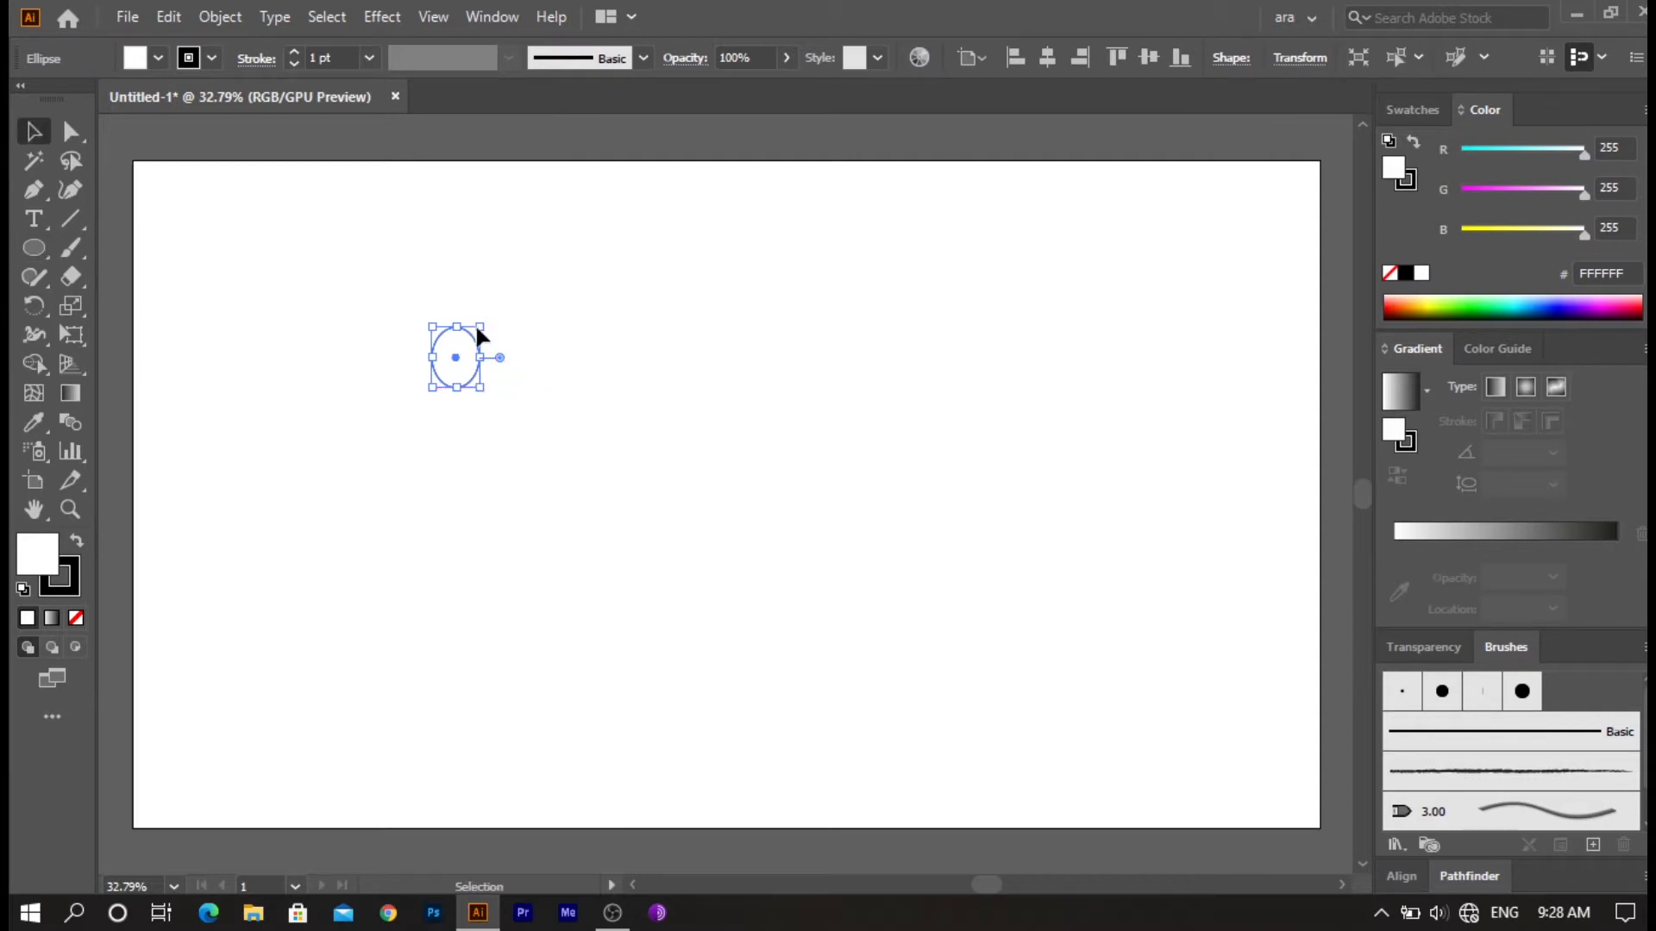
left_click_drag(480, 326, 481, 320)
left_click_drag(481, 319, 558, 212)
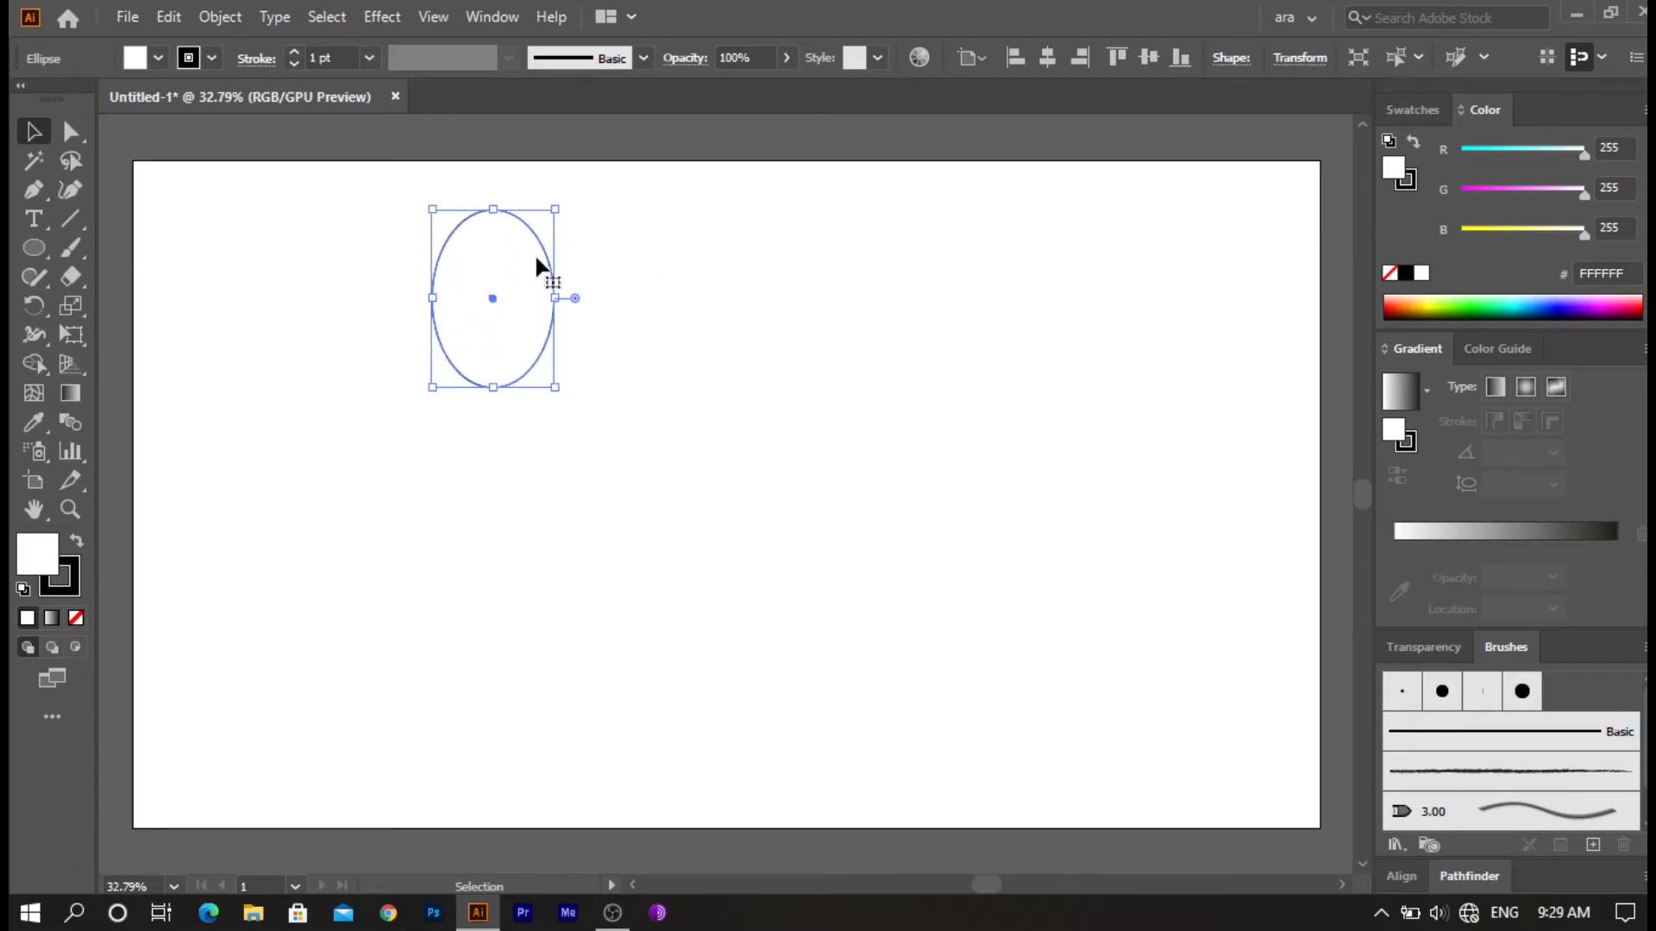
mouse_move(508, 347)
left_mouse_down()
mouse_move(576, 463)
mouse_move(716, 486)
left_mouse_up()
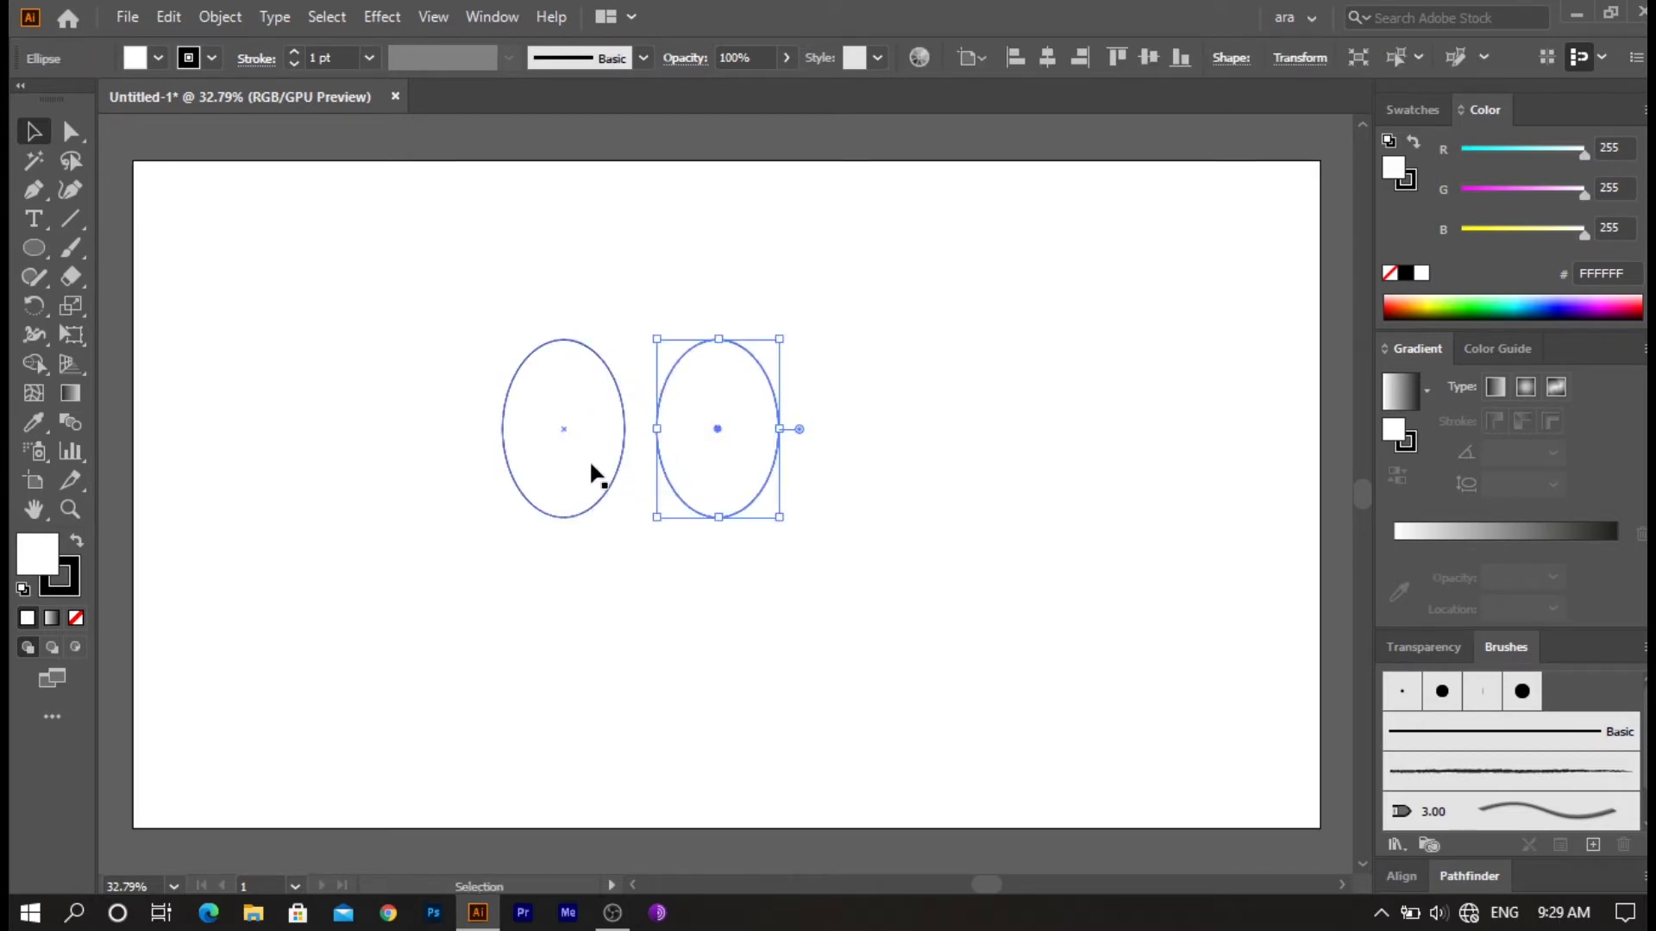
mouse_move(592, 473)
left_mouse_down()
mouse_move(700, 481)
mouse_move(689, 488)
left_mouse_up()
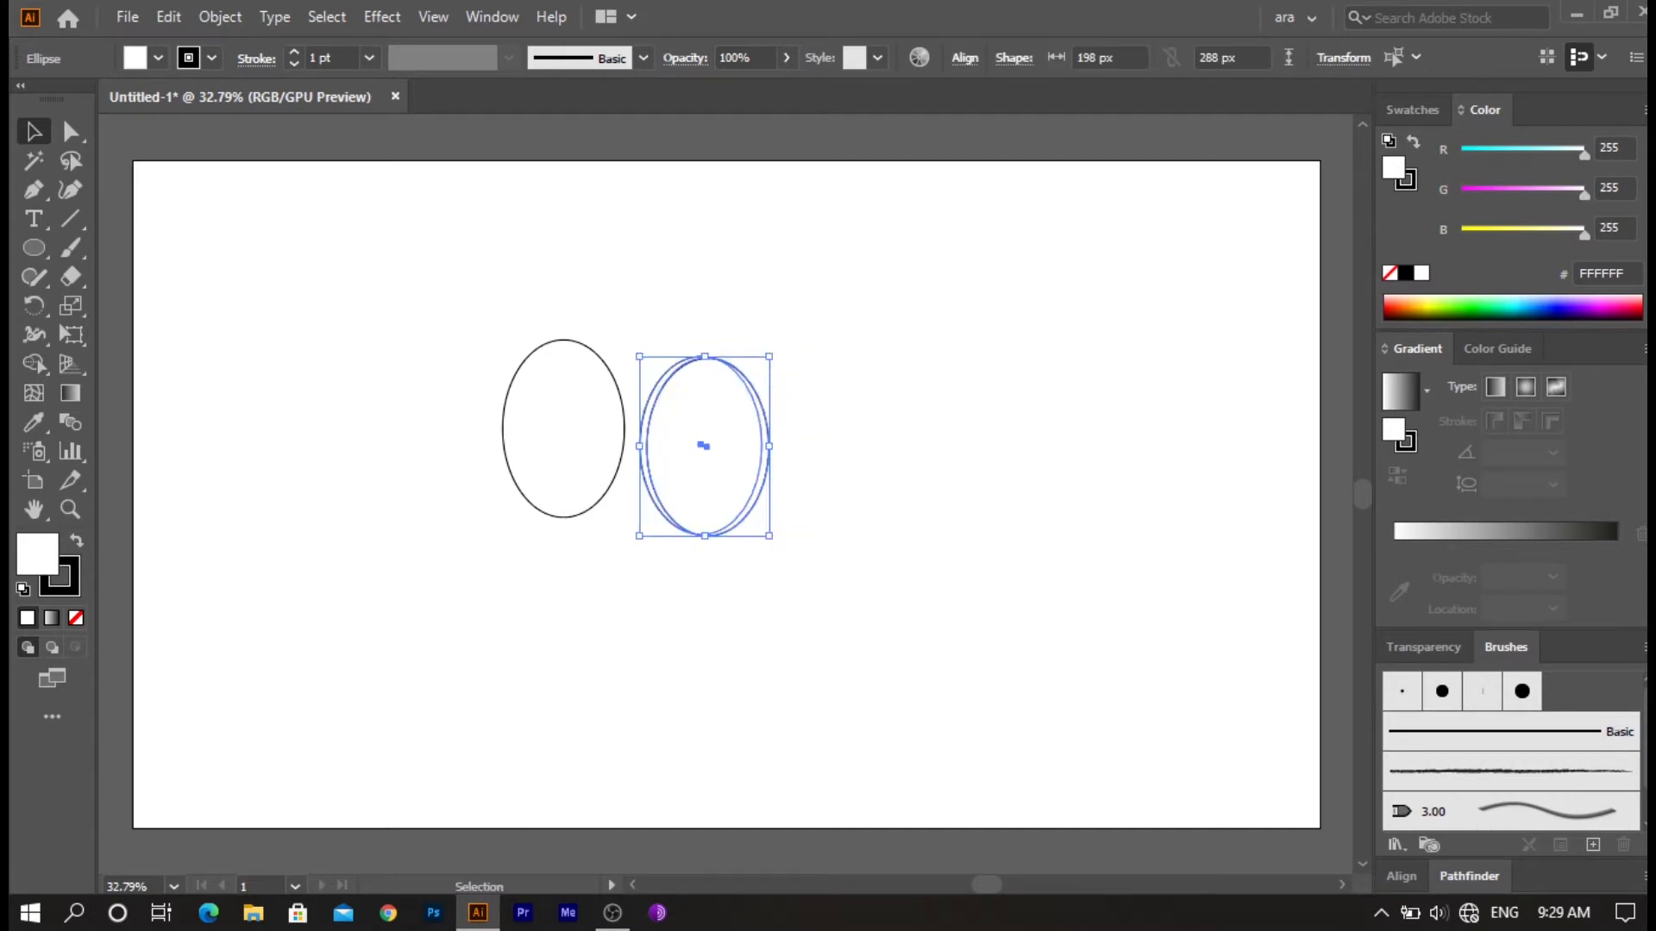
- Subtract the front ellipse with Minus Front to leave a crescent with no outline
left_click(1461, 878)
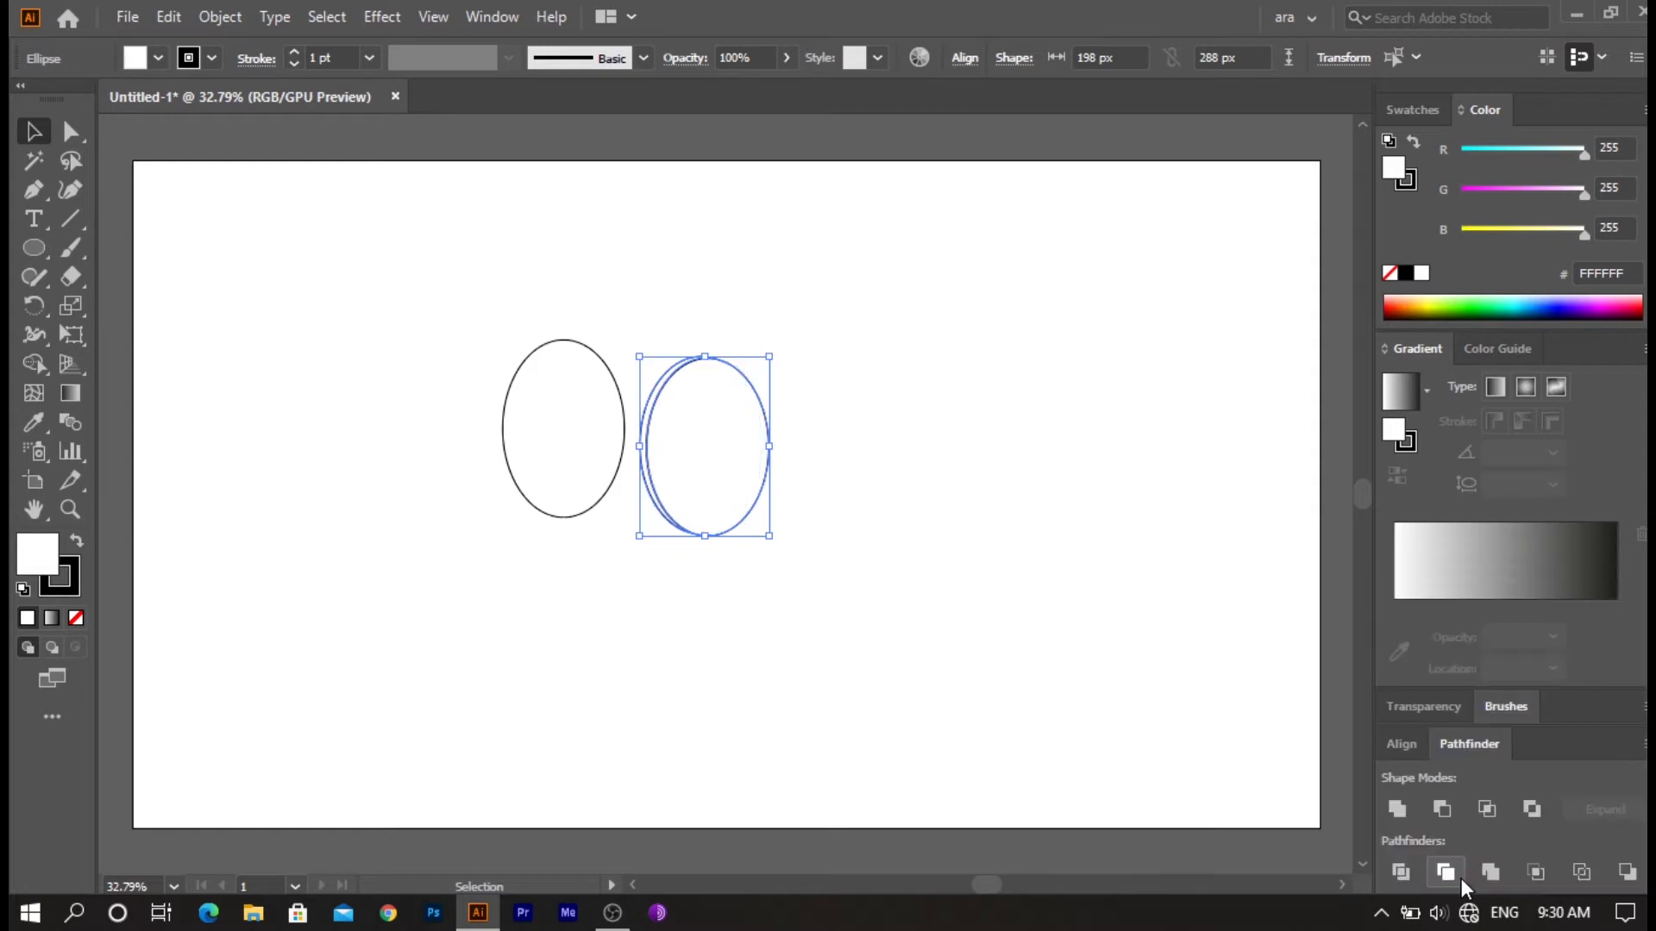
left_click(1437, 811)
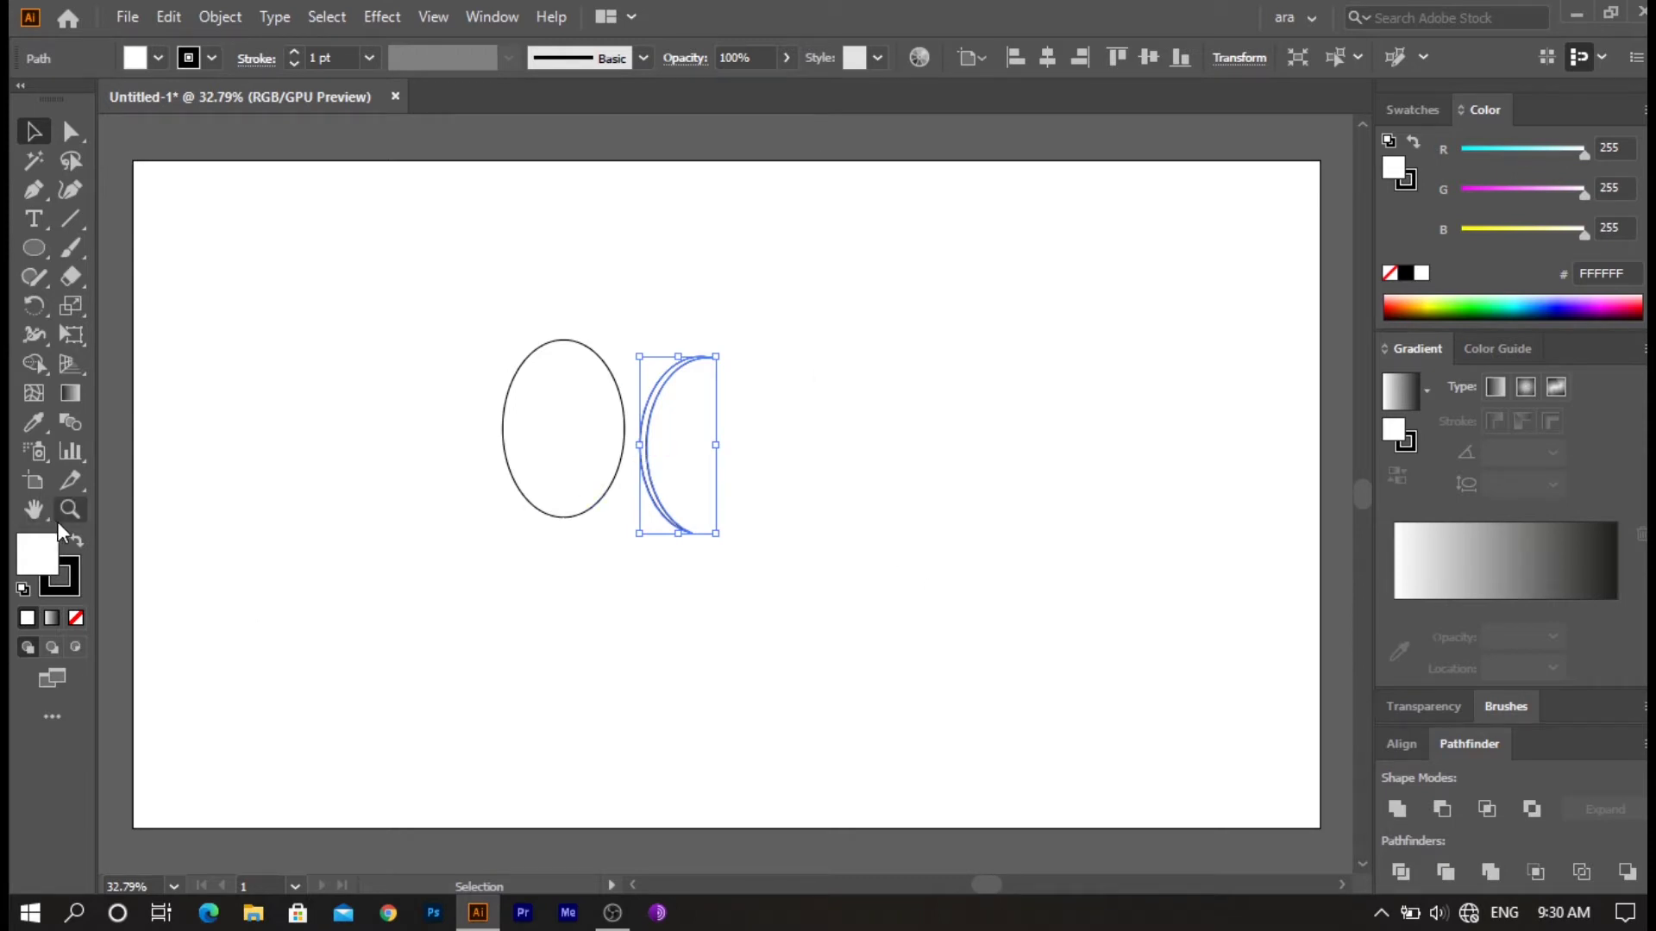
left_click(74, 586)
left_click(76, 618)
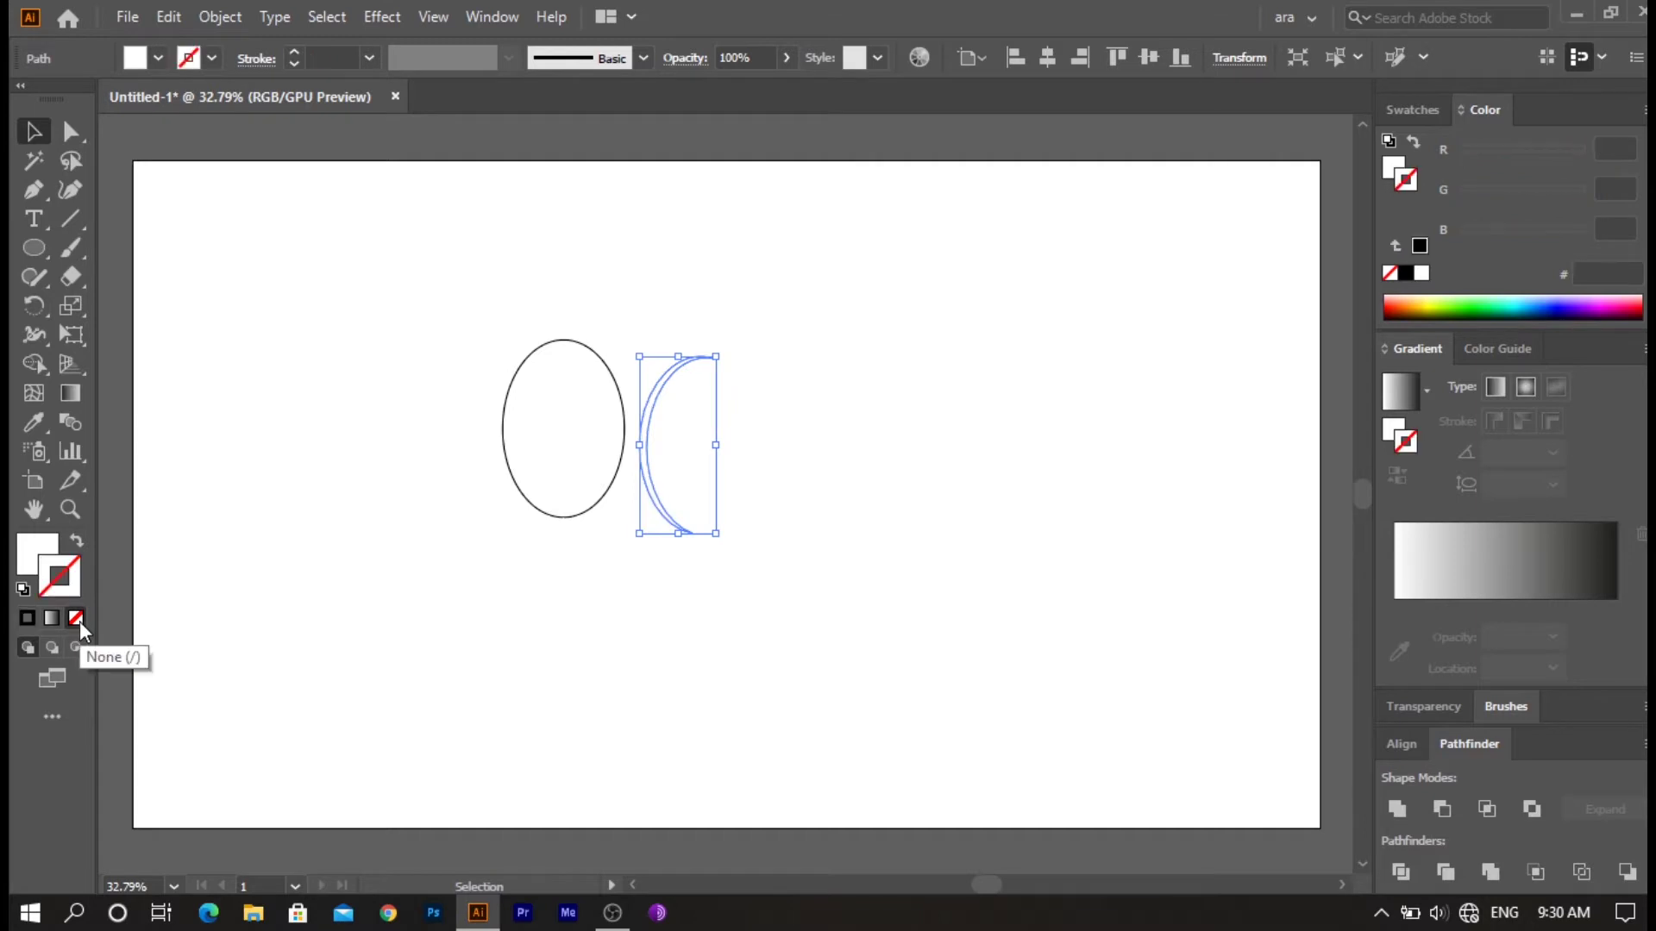
- Fill the crescent with grey 706E6E
double_click(37, 552)
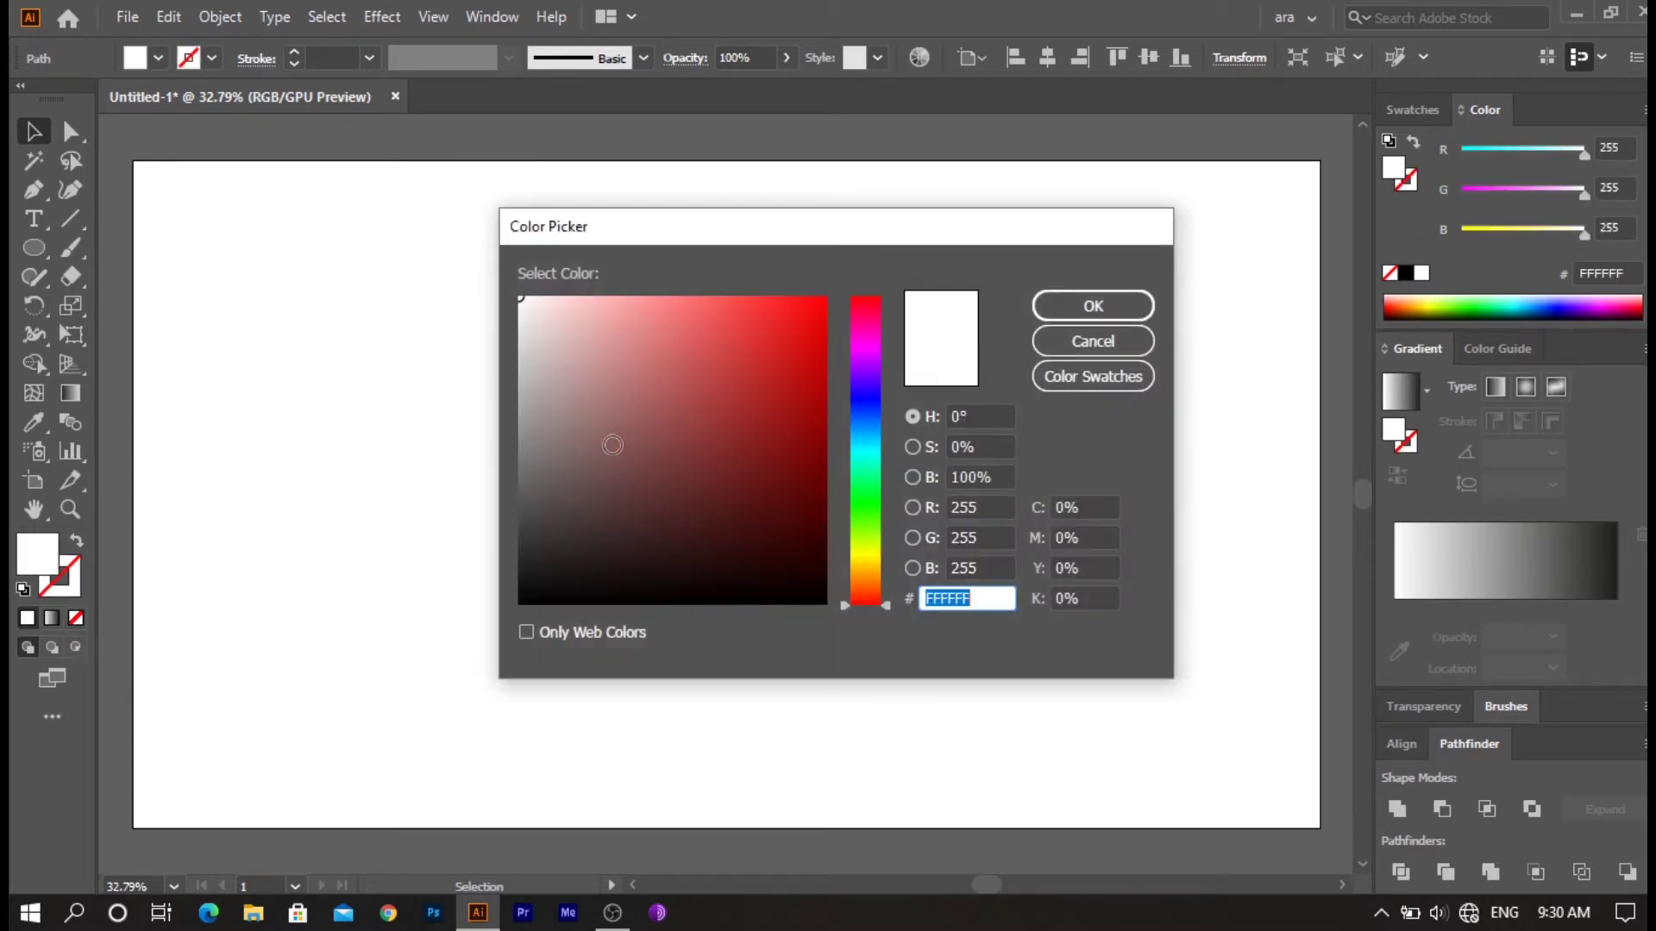
left_click(535, 466)
left_click_drag(535, 467, 524, 469)
left_click(1101, 298)
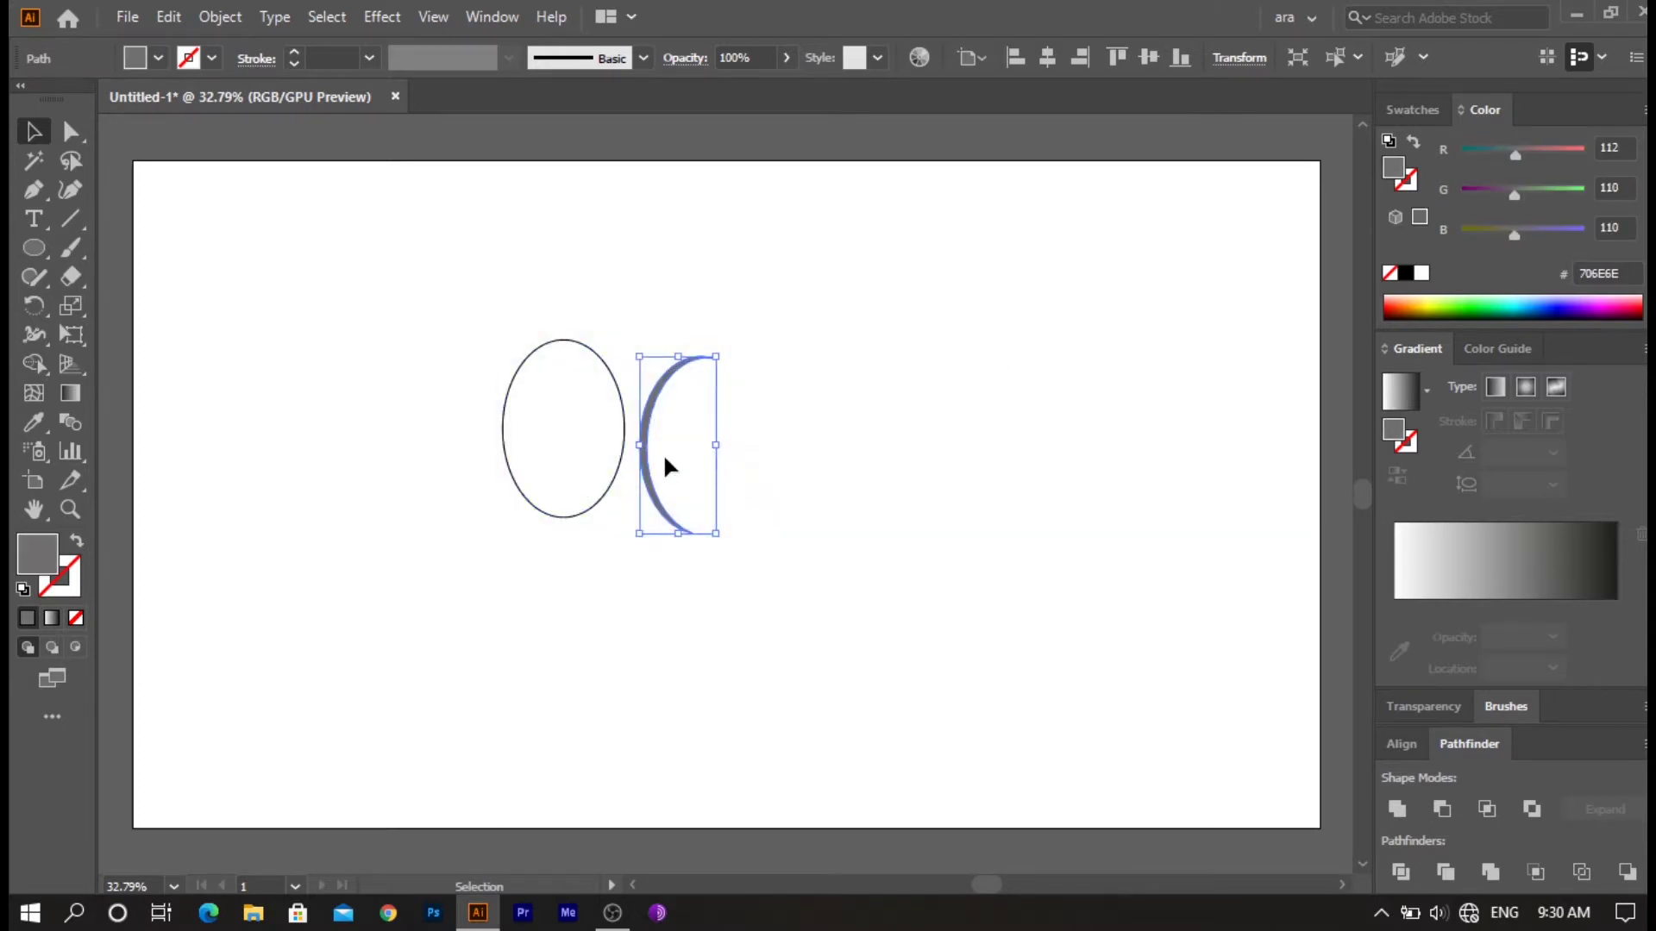
- Move the crescent against the left edge of the white ellipse
left_click_drag(648, 419, 515, 393)
left_click(795, 422)
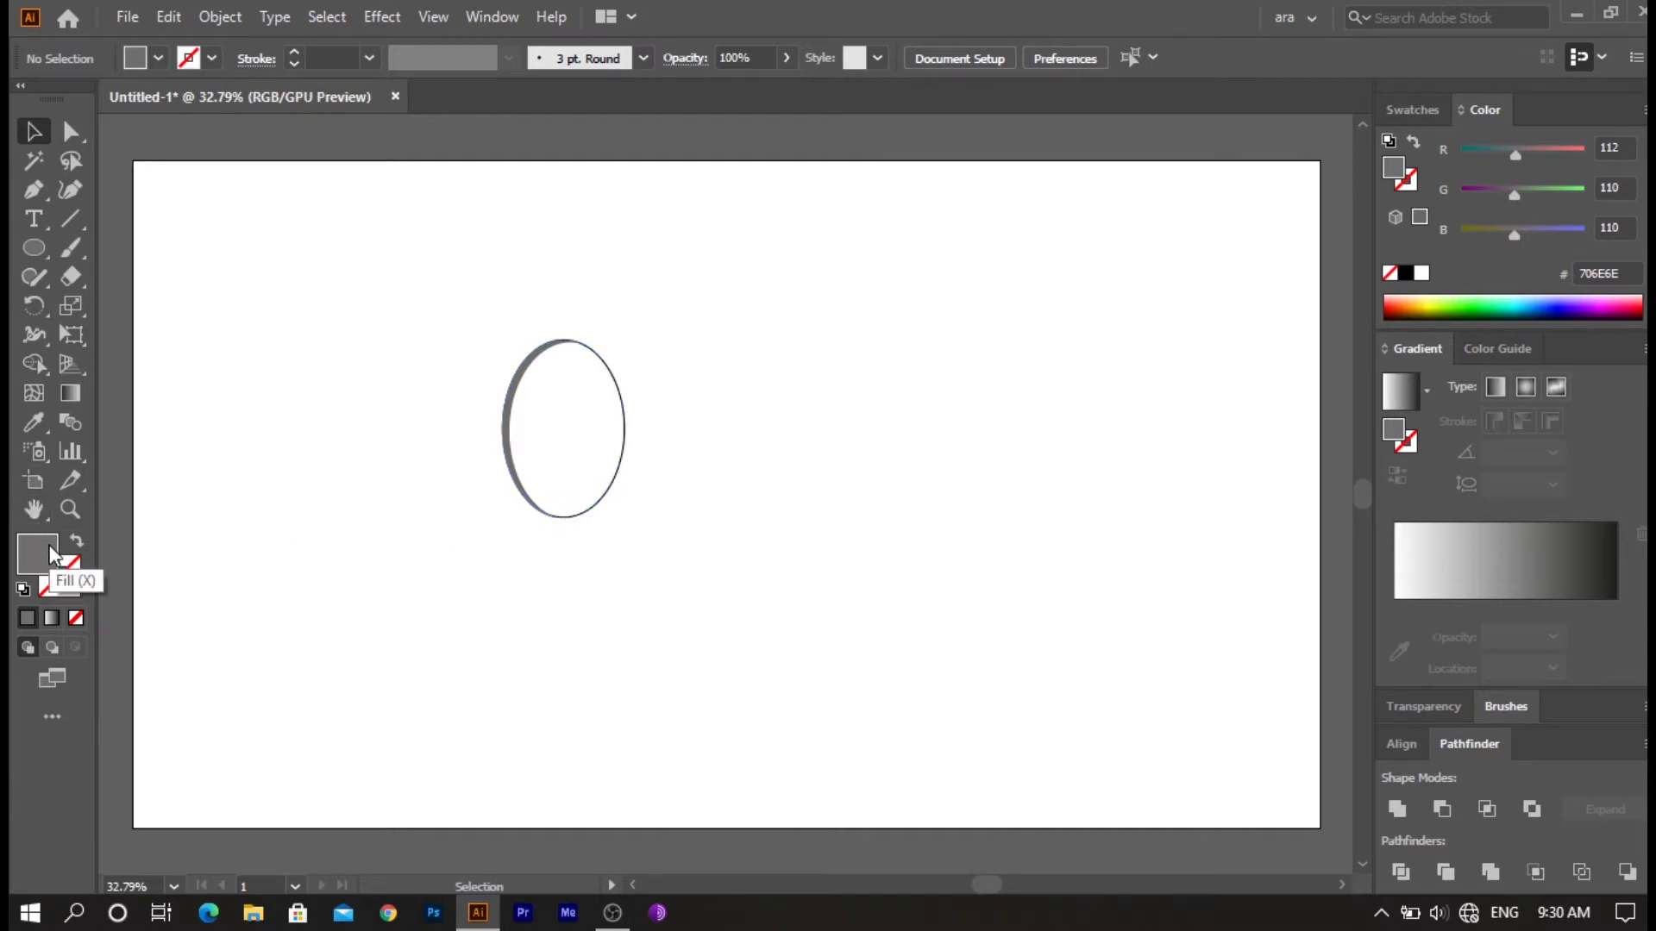
left_click(584, 458)
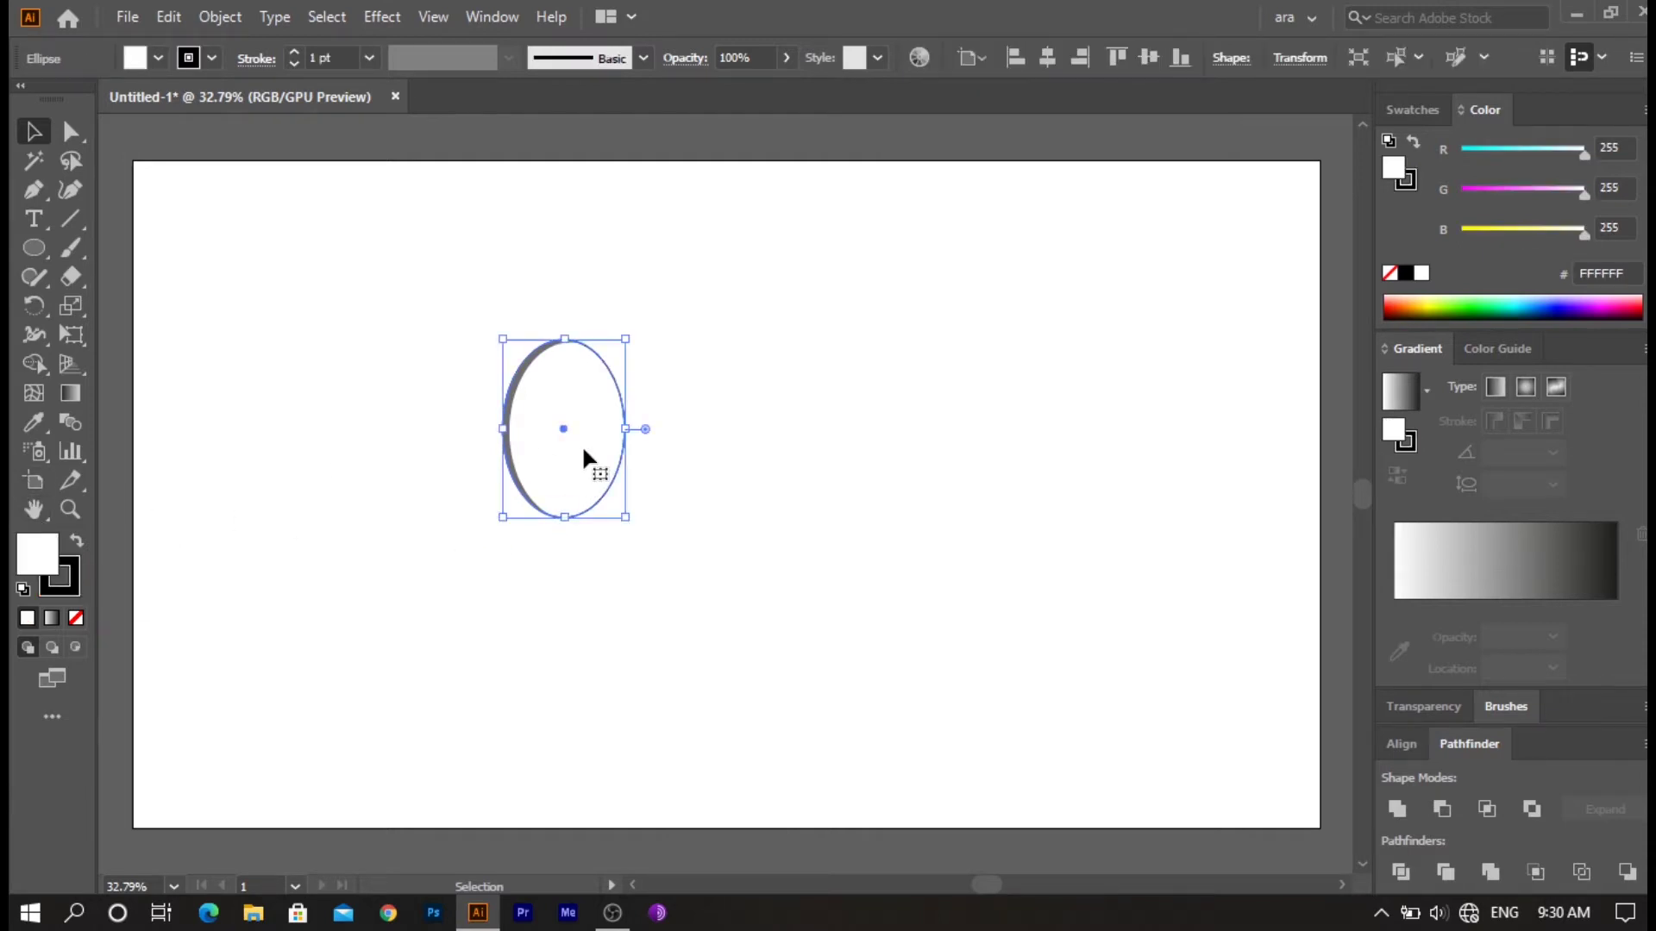
- Remove the ellipse's outline and give its fill a radial gradient
left_click(76, 617)
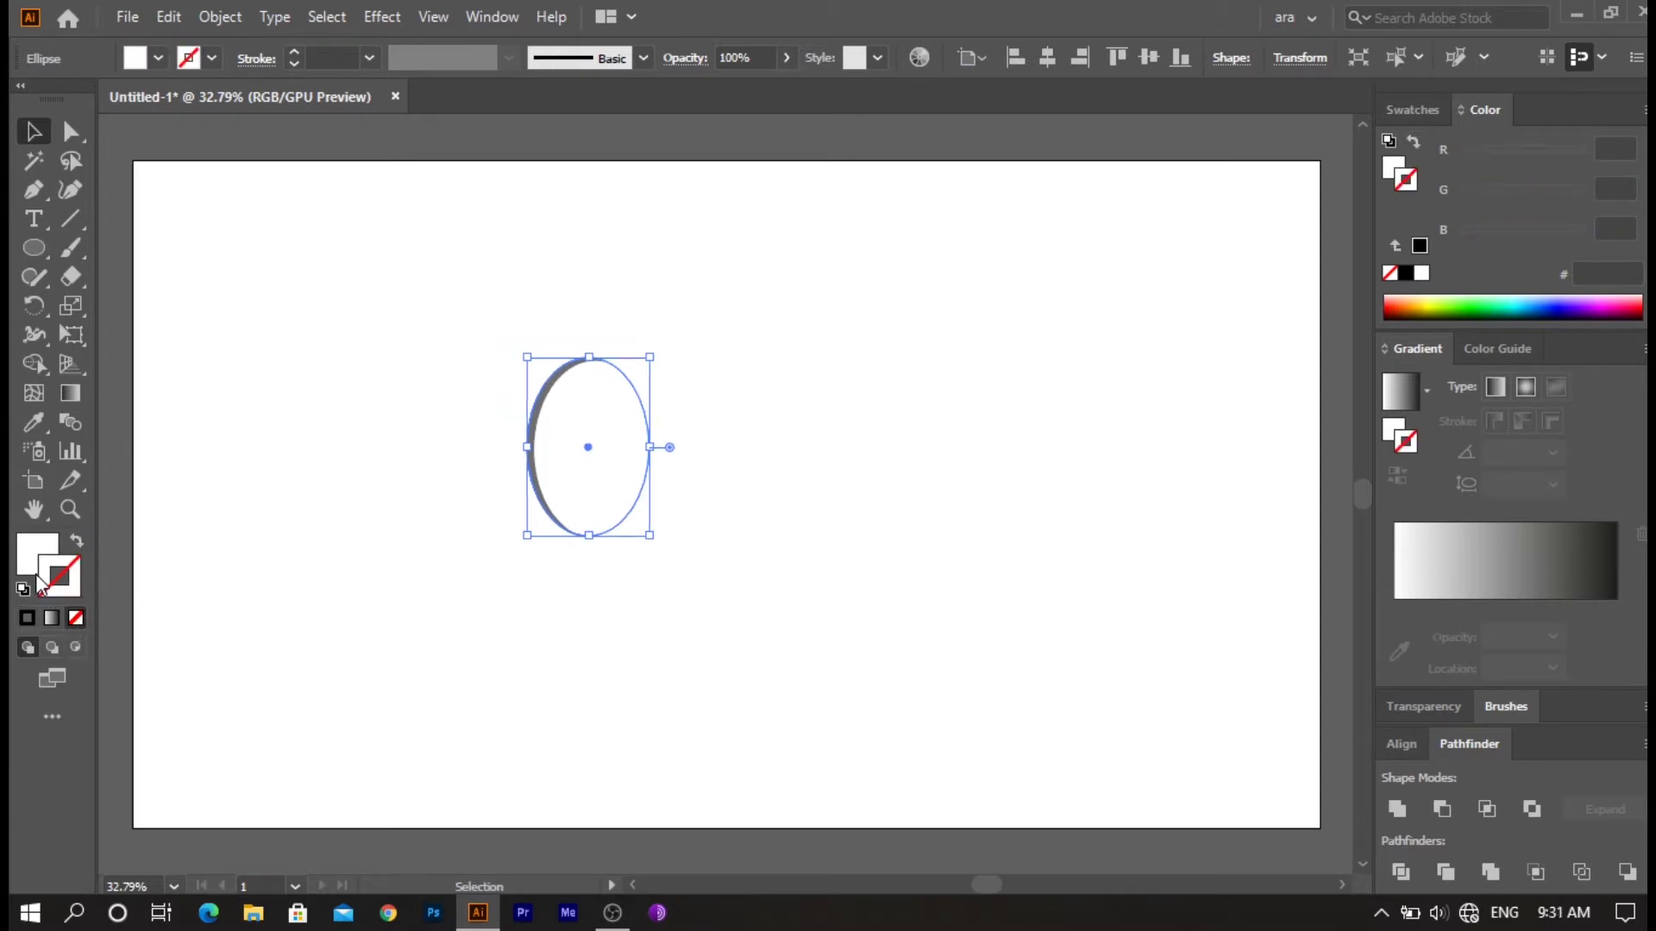
left_click(23, 562)
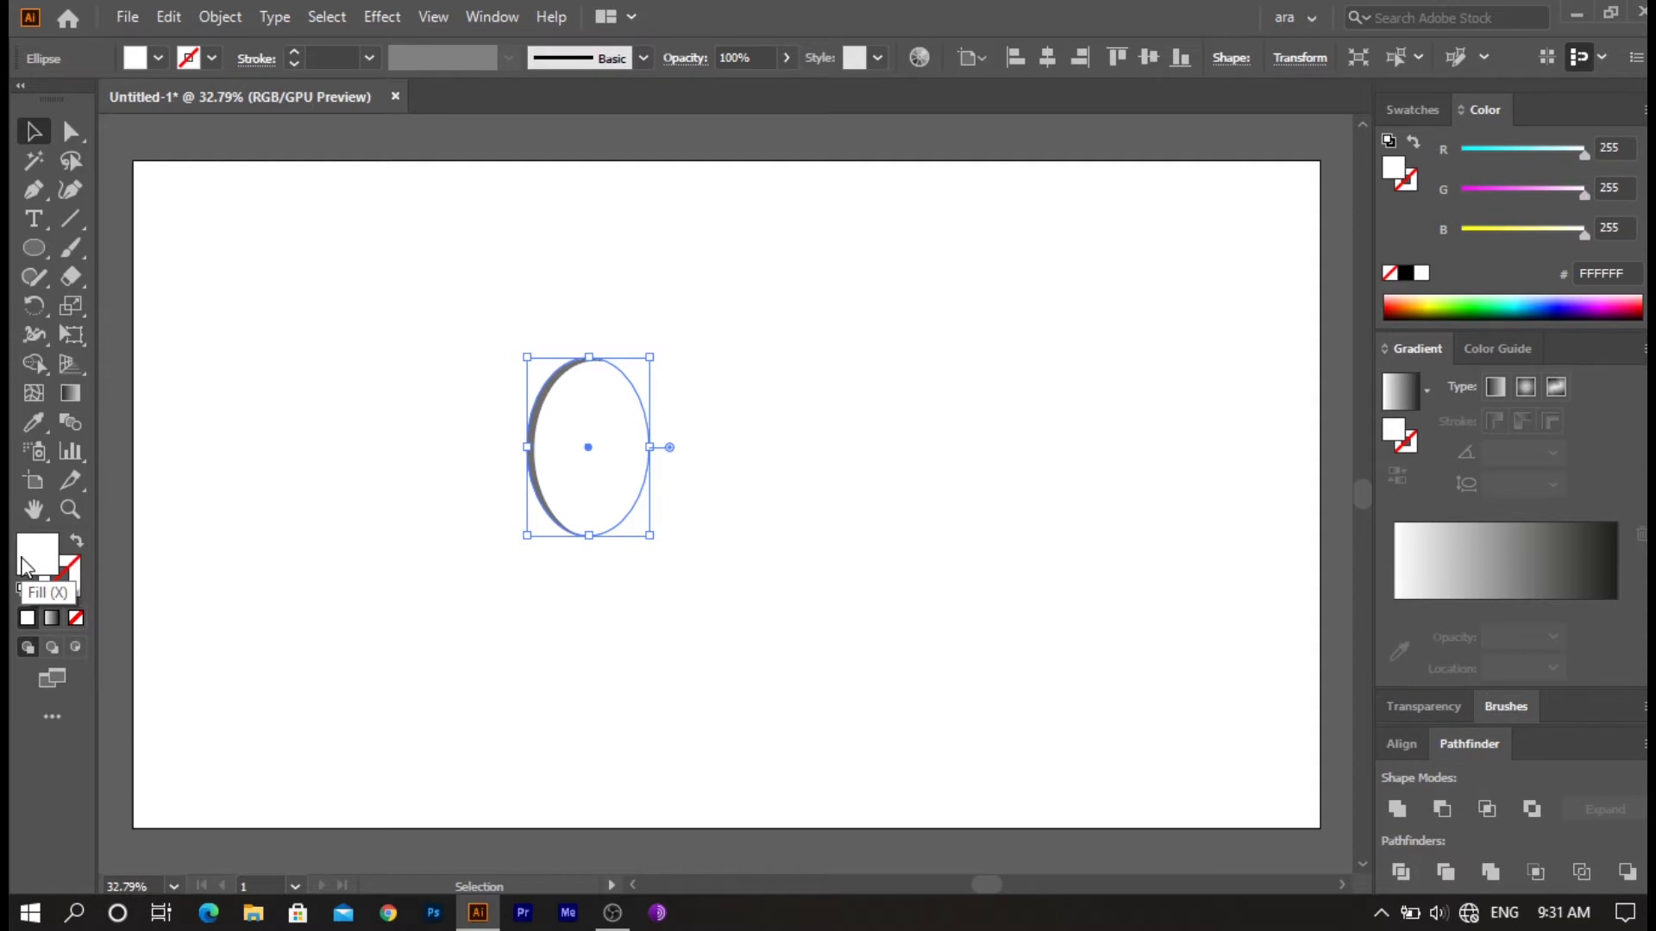
left_click(1520, 564)
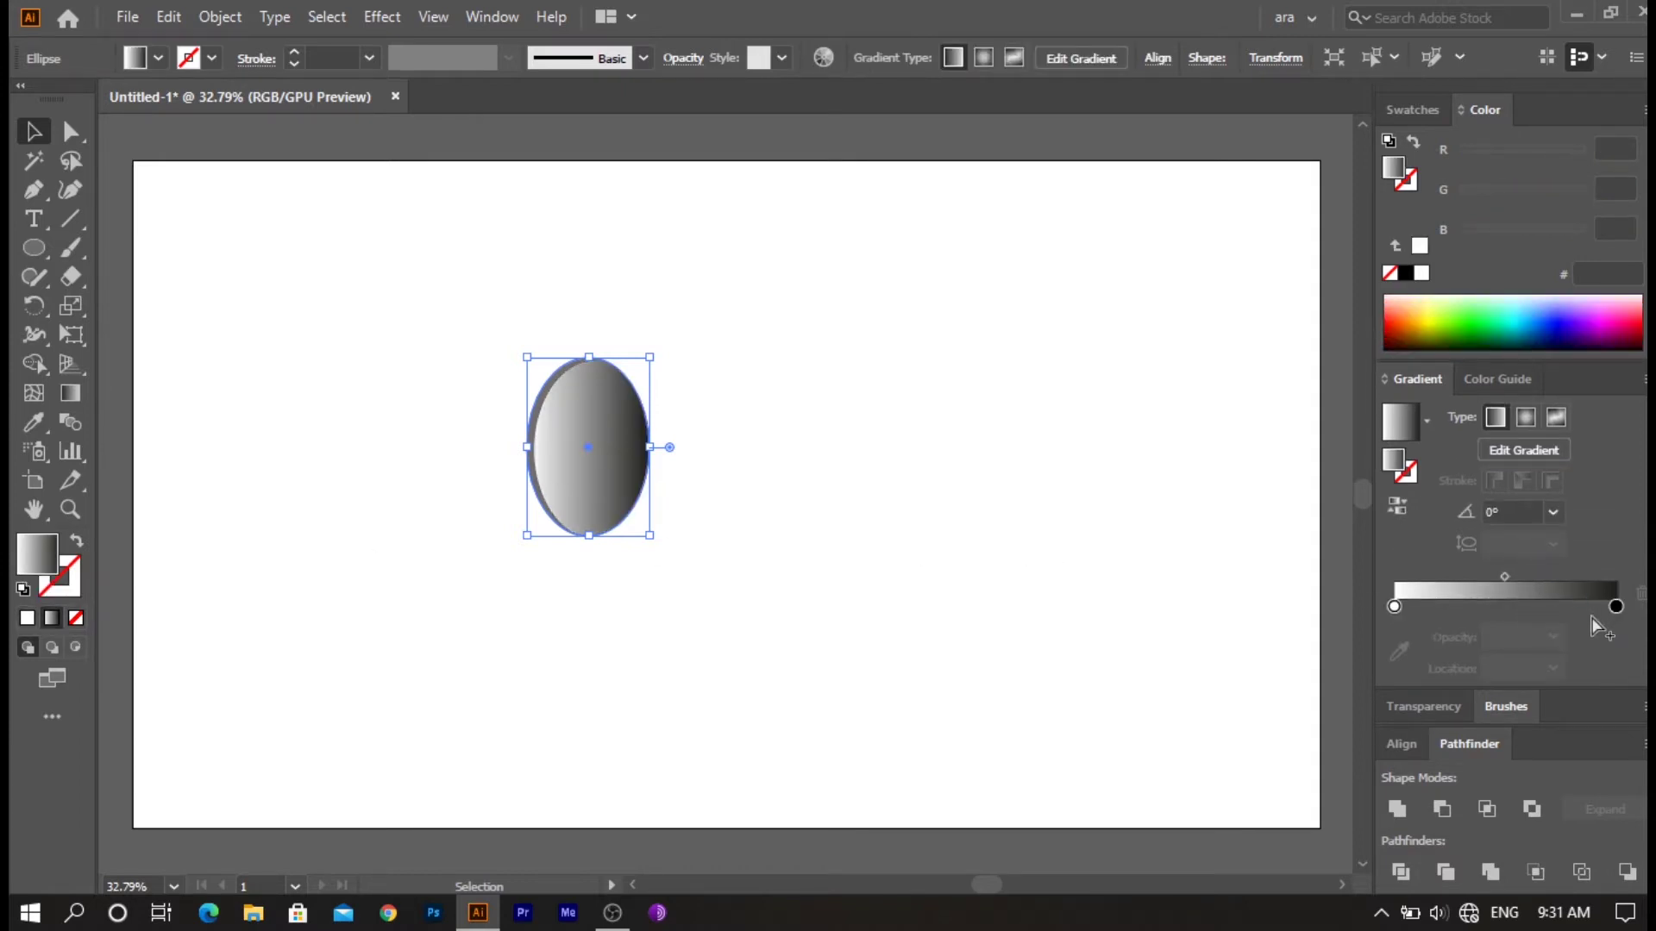
left_click(1529, 607)
left_click(1524, 446)
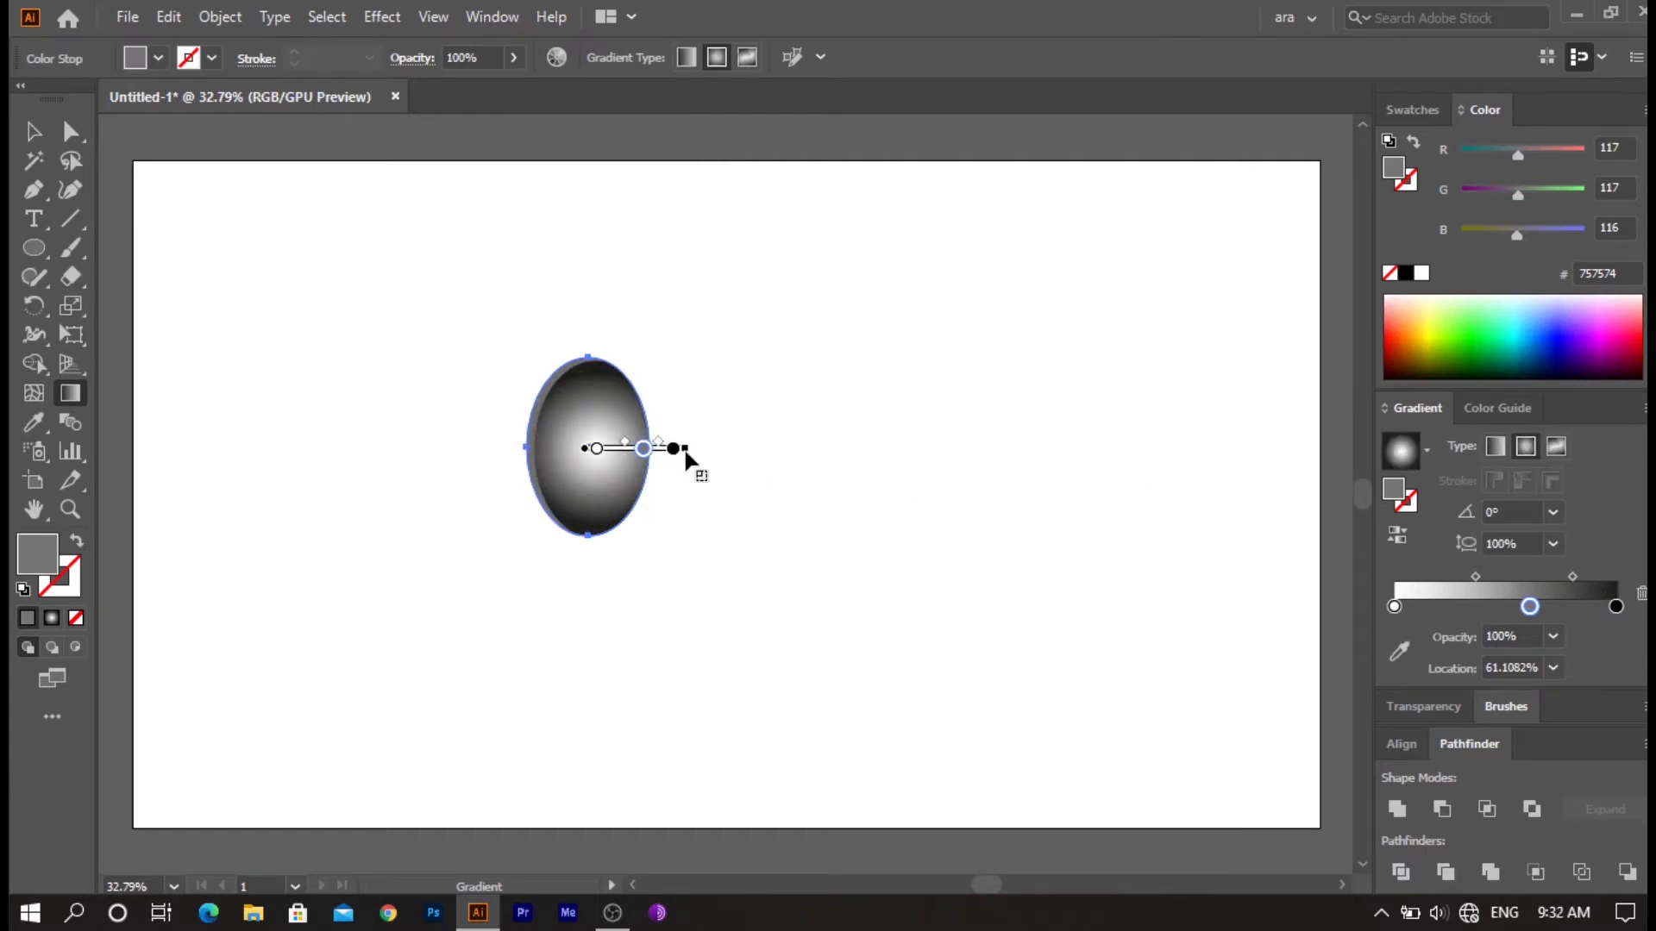
- Spread the gradient wide, delete its middle stop, and start a copy to the right
left_click_drag(680, 457, 873, 449)
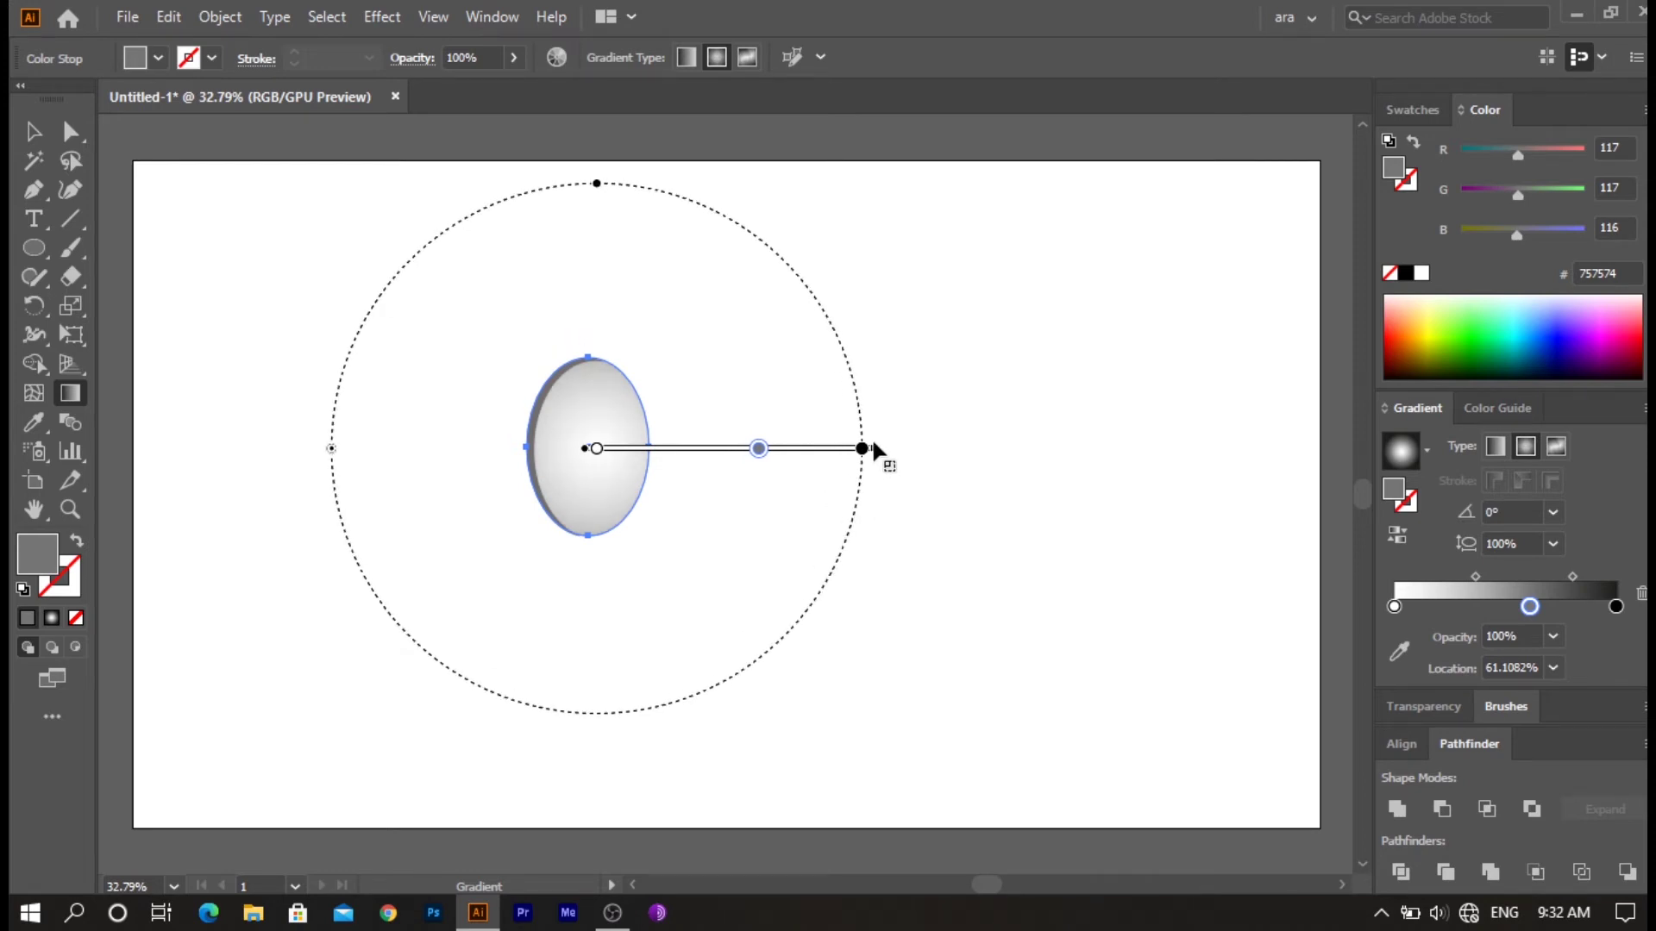
key("Delete")
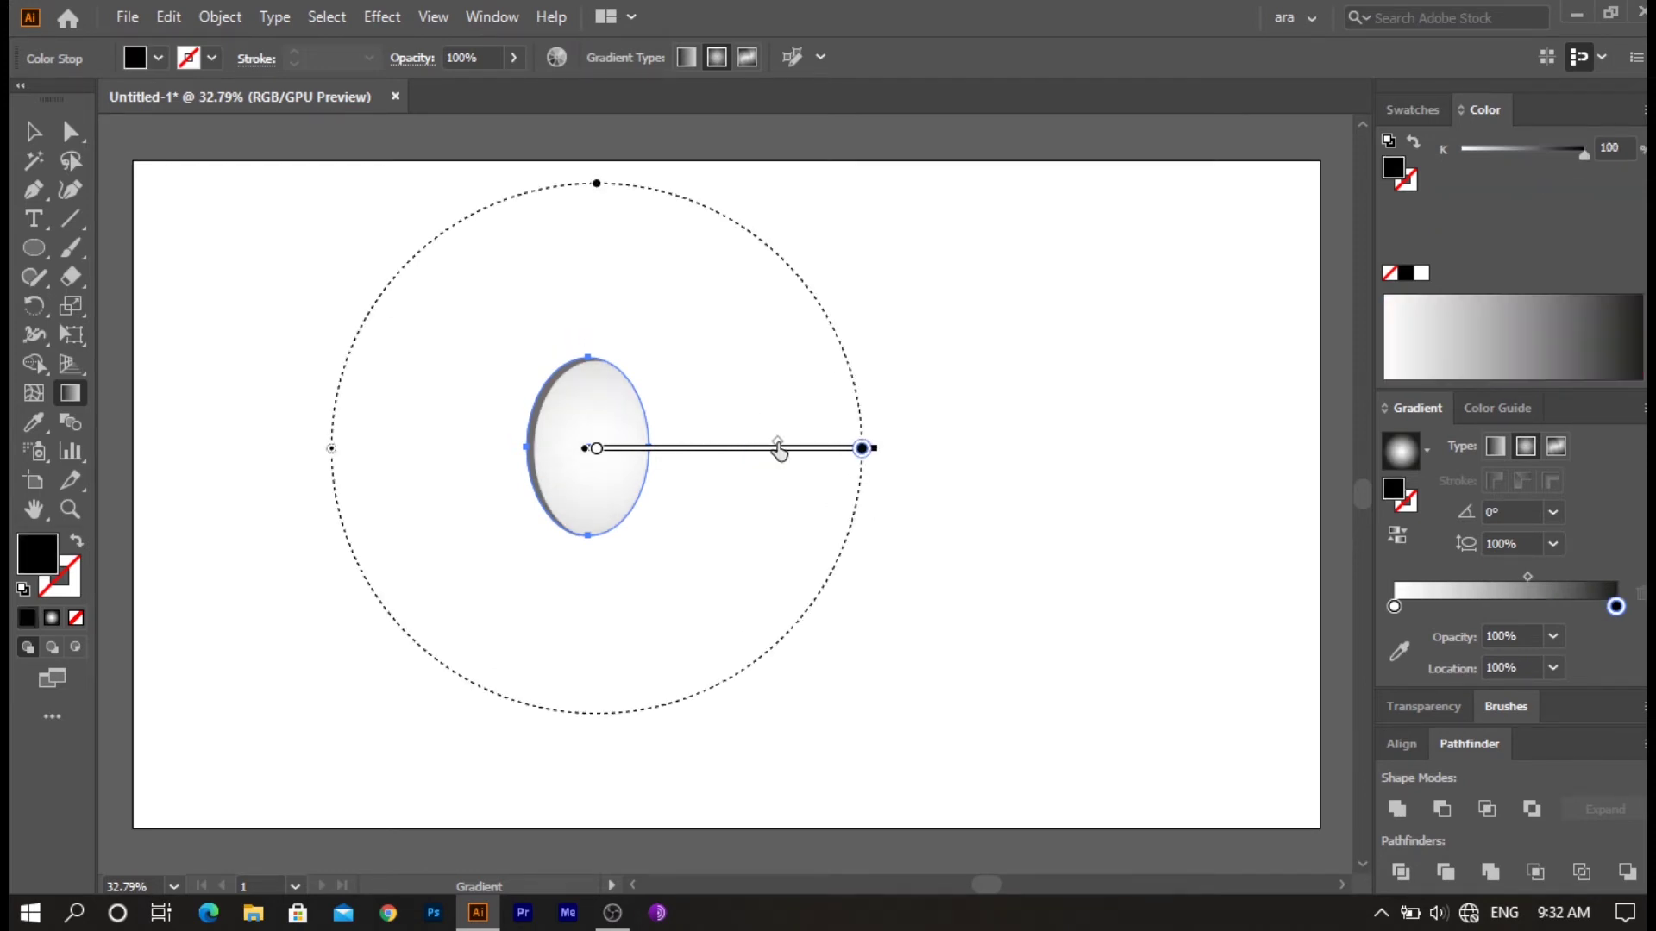
key("v")
left_click(860, 466)
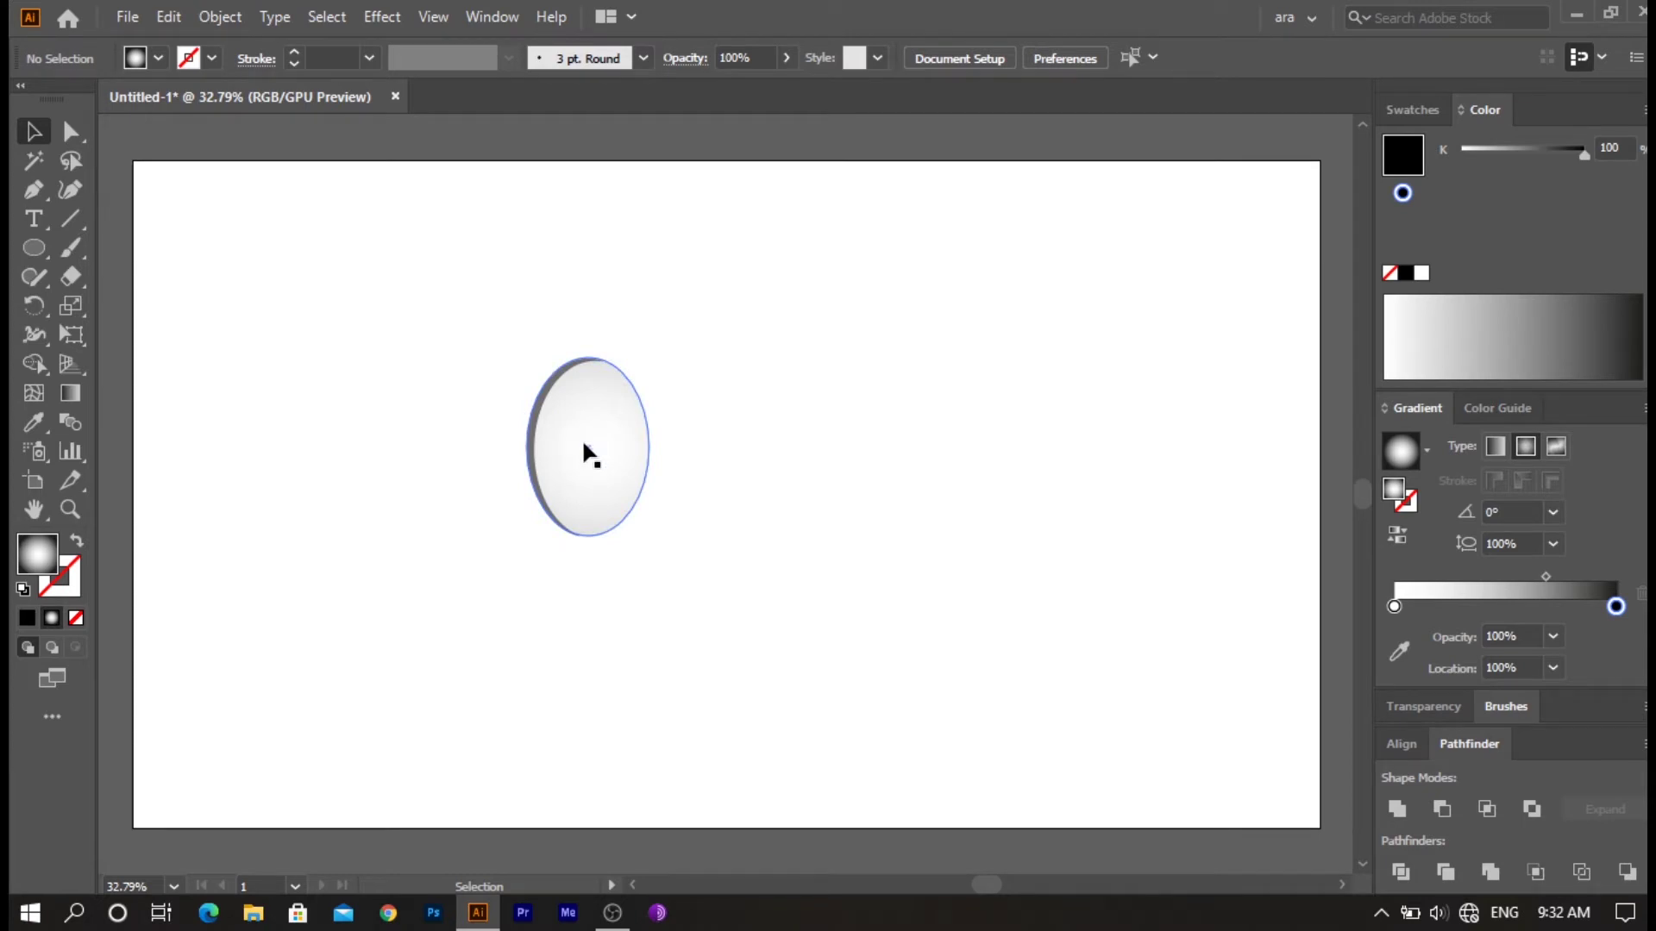
left_click_drag(584, 446, 735, 452)
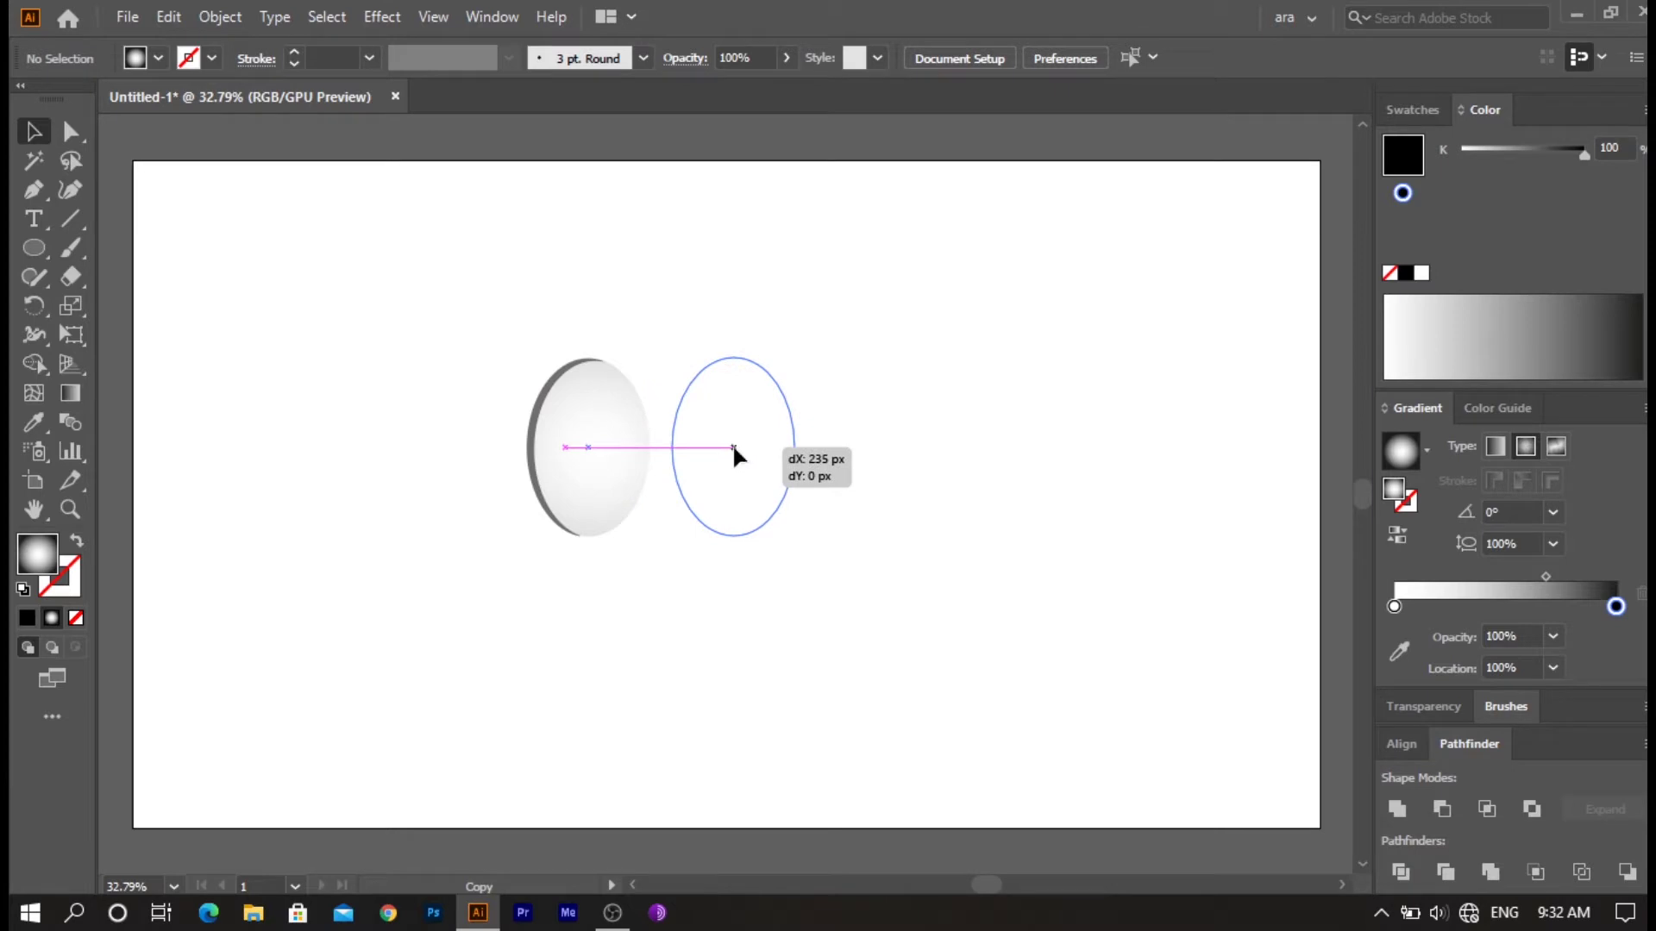
- Drop the ellipse copy to the right and scale it smaller
left_click_drag(733, 448, 733, 446)
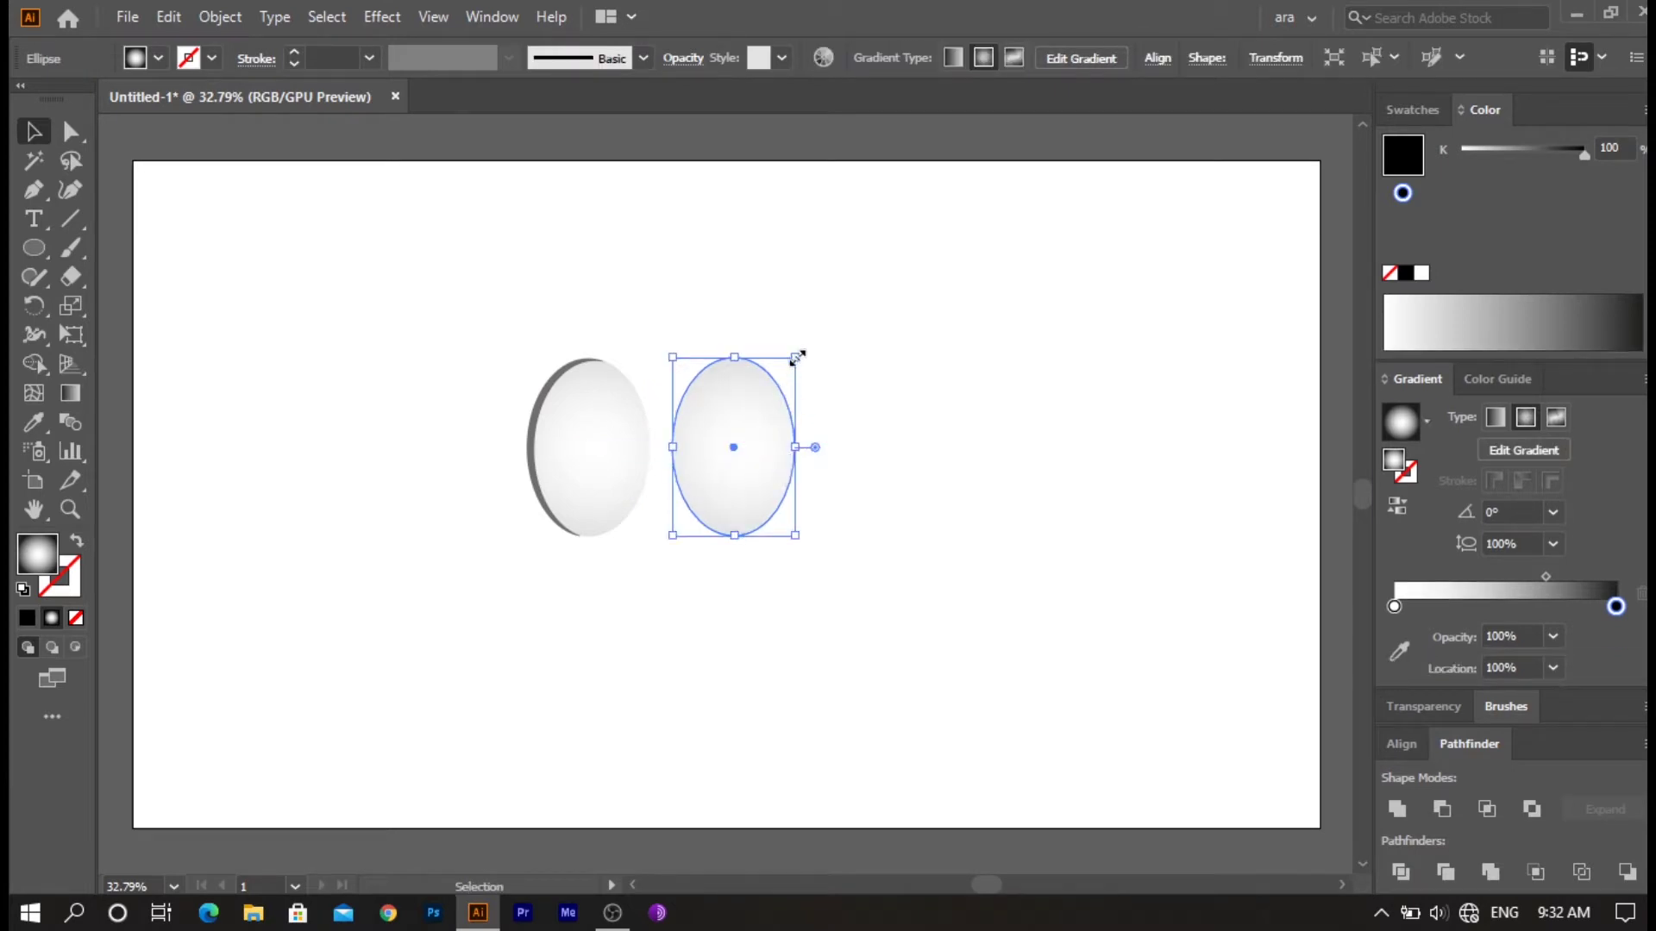
left_click_drag(797, 357, 758, 432)
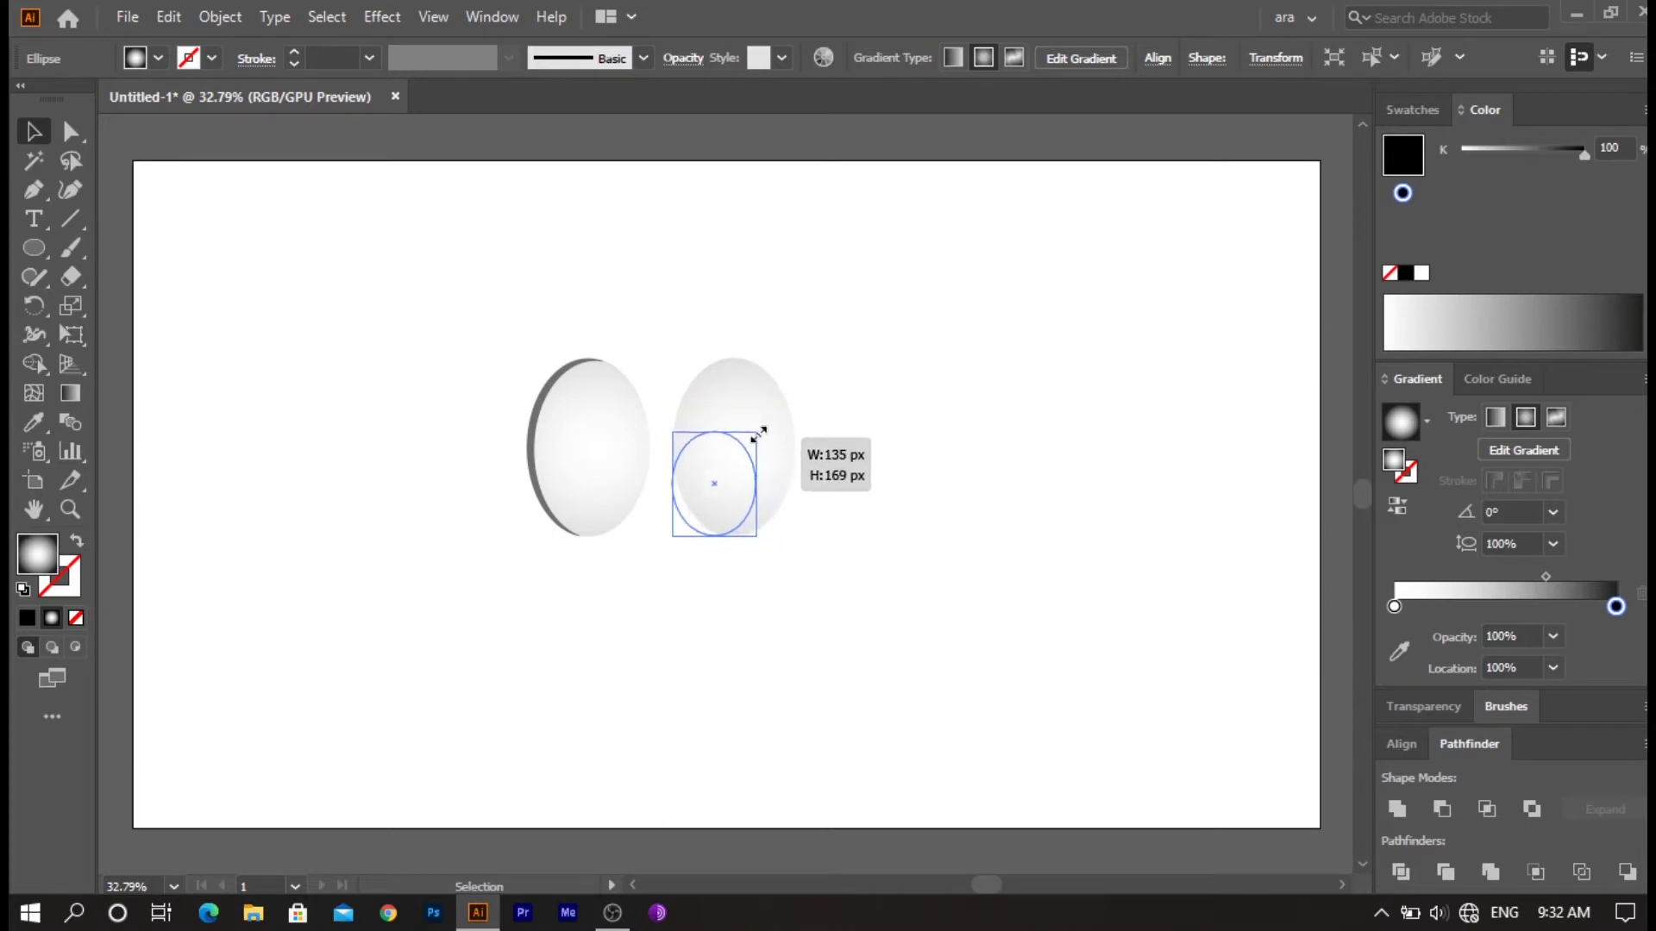
left_click_drag(759, 433, 759, 433)
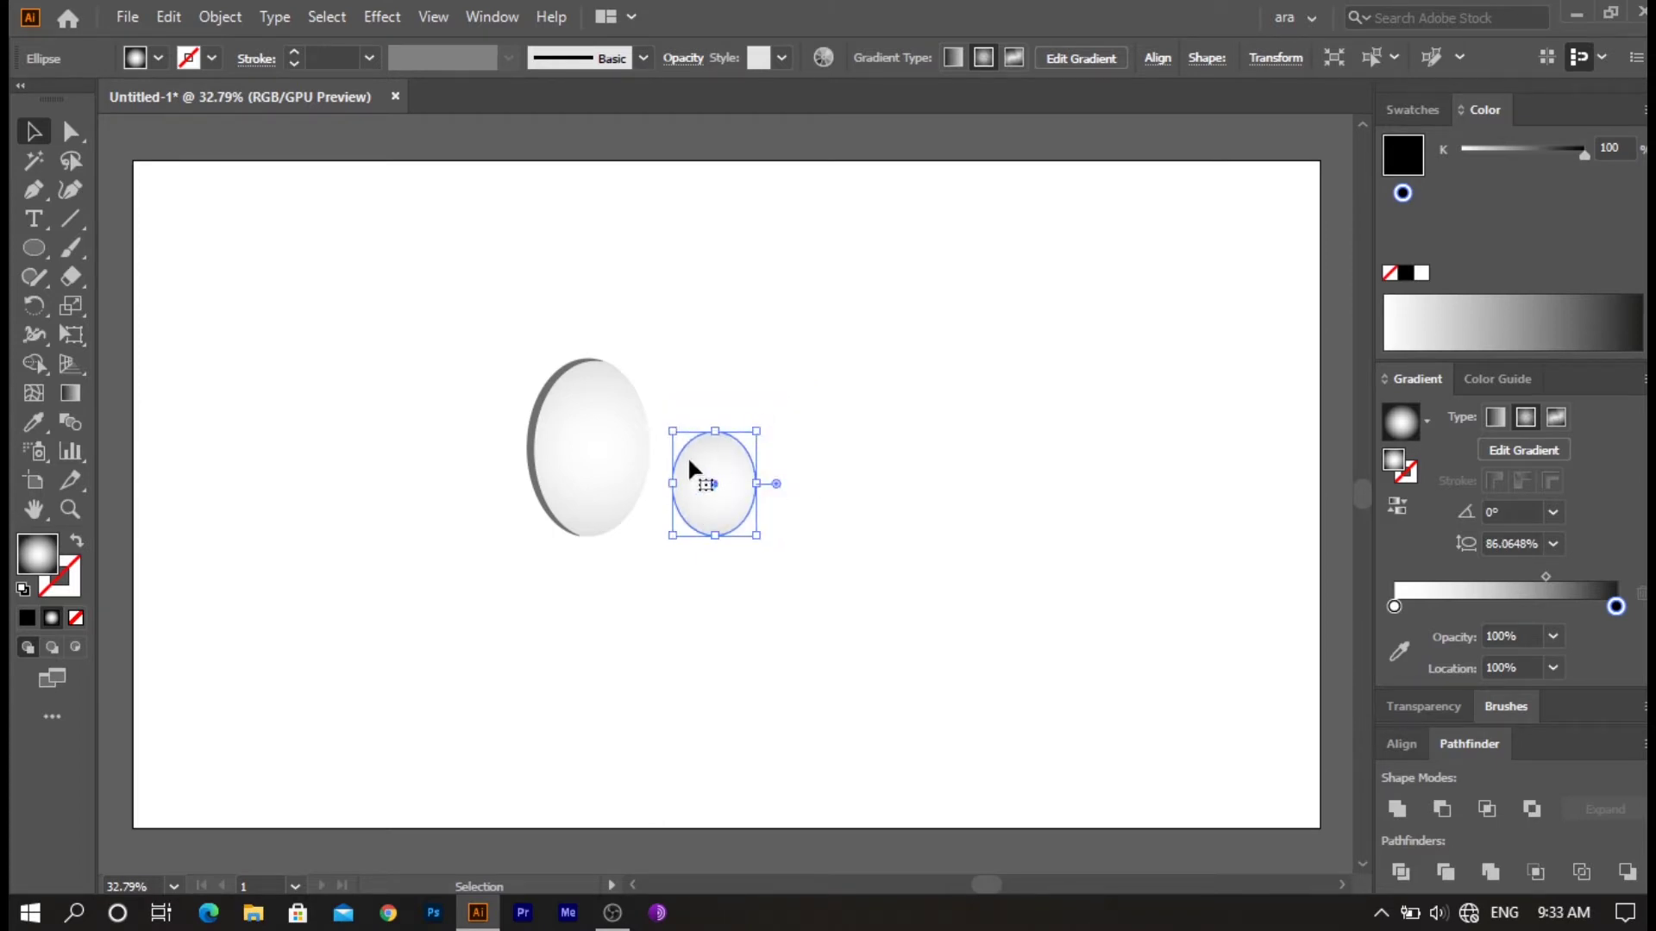
- Change the copy's gradient colour to cyan 2CE1FF, then copy it to the right
double_click(39, 565)
left_click_drag(866, 460, 868, 442)
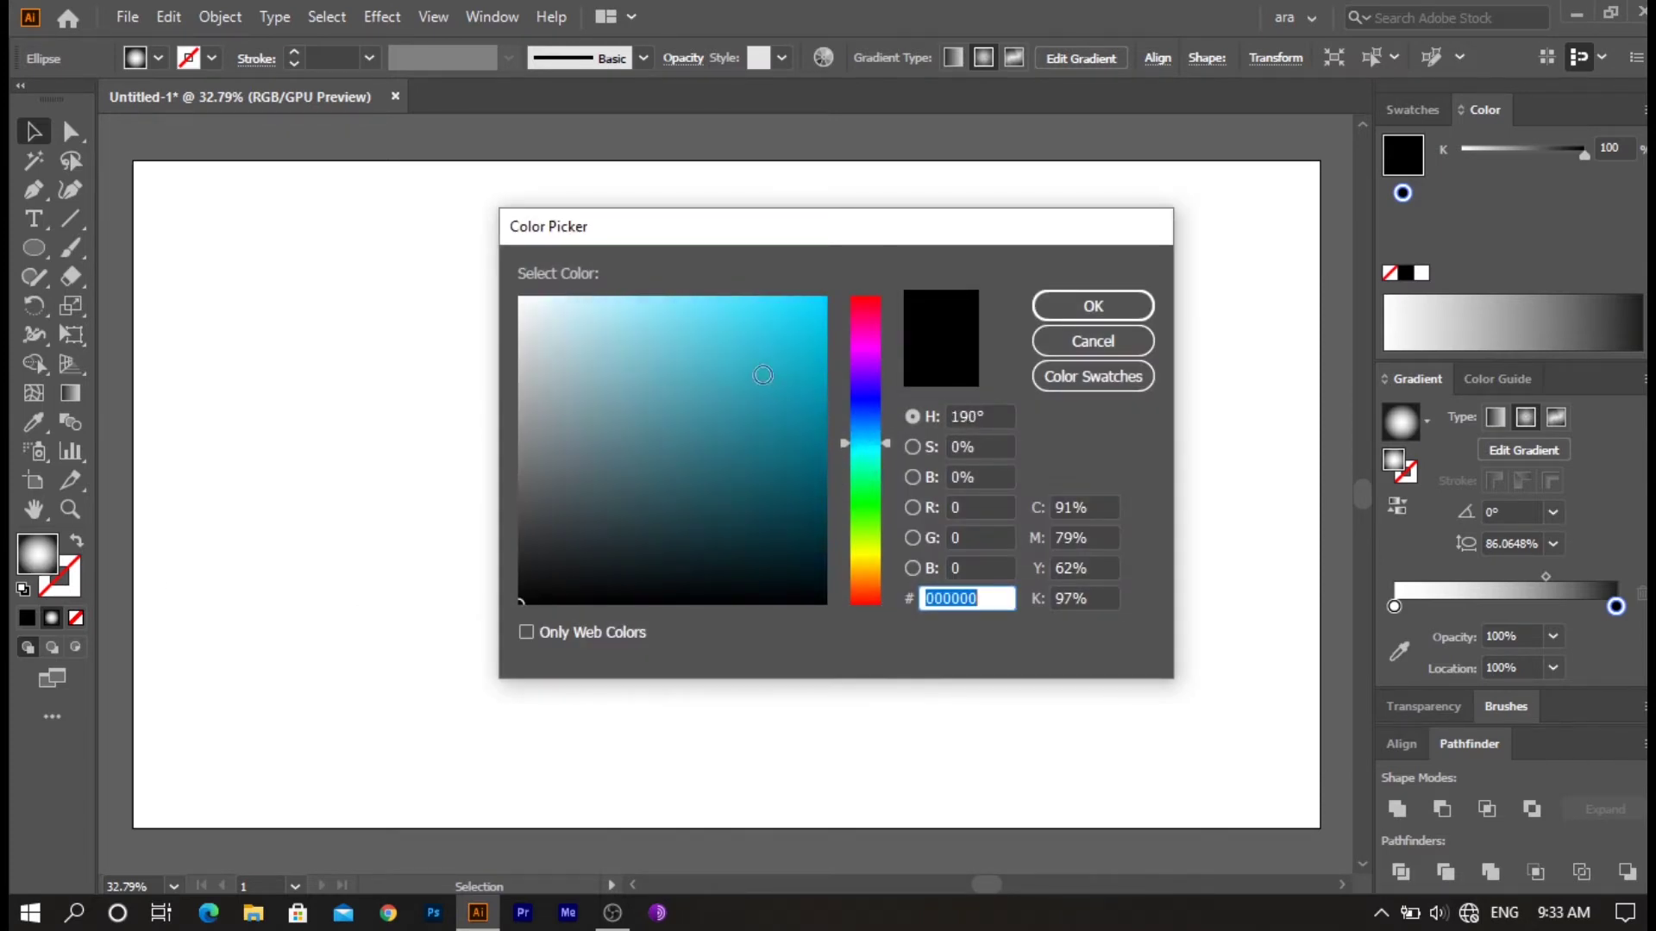
left_click_drag(740, 309, 774, 297)
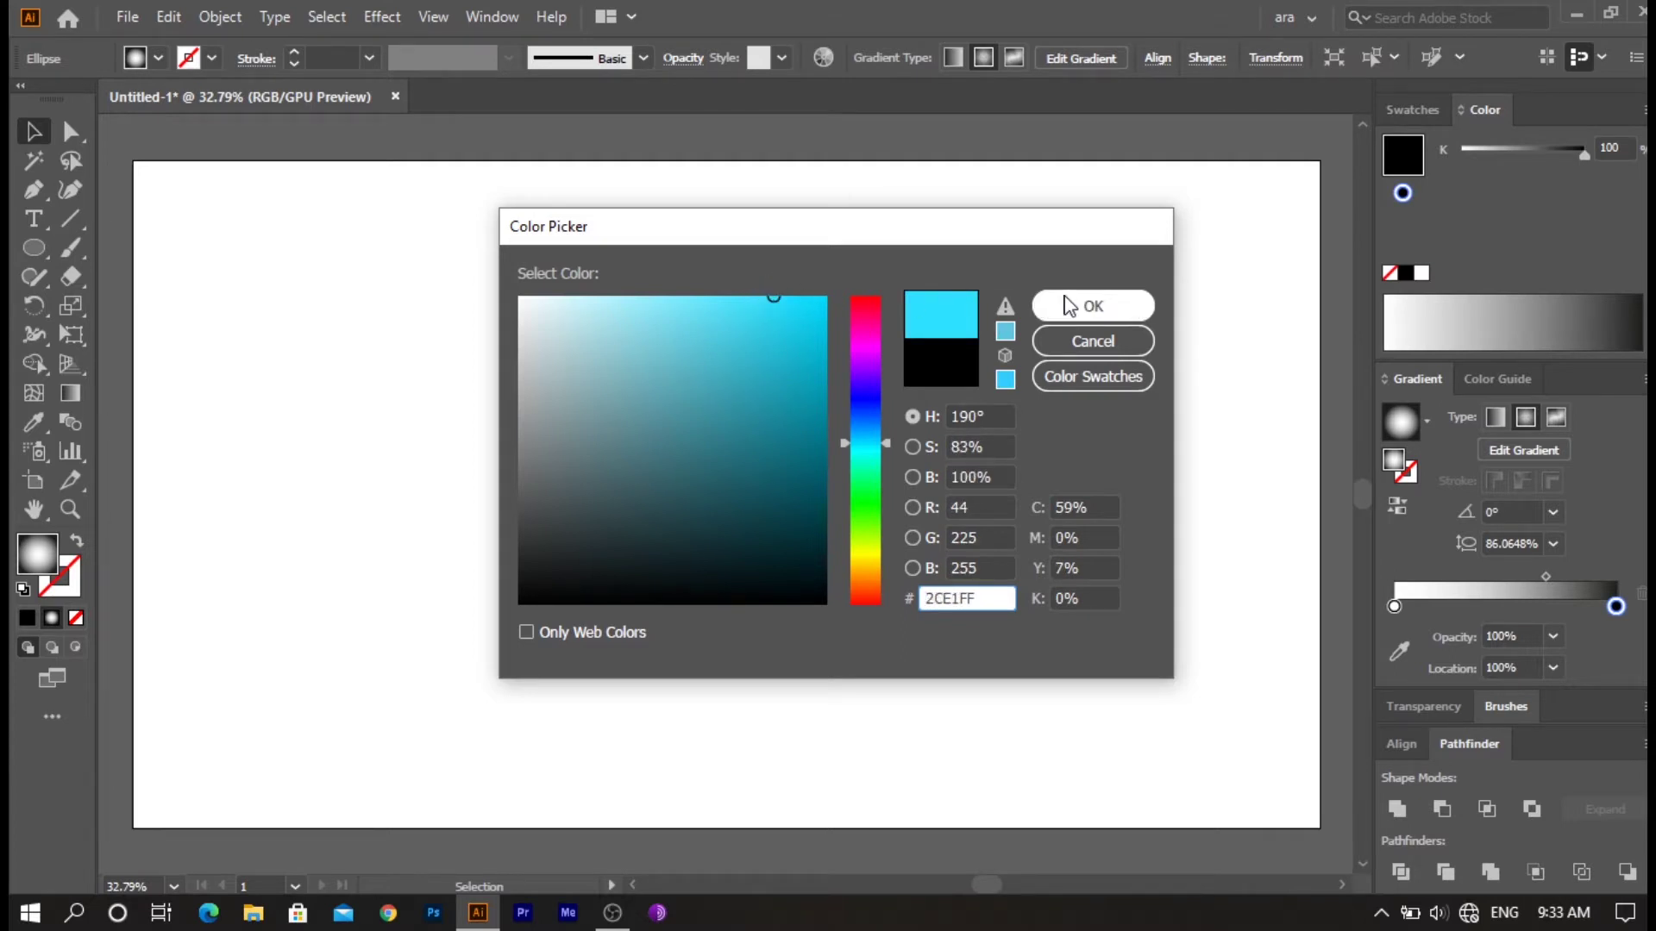
left_click(1069, 306)
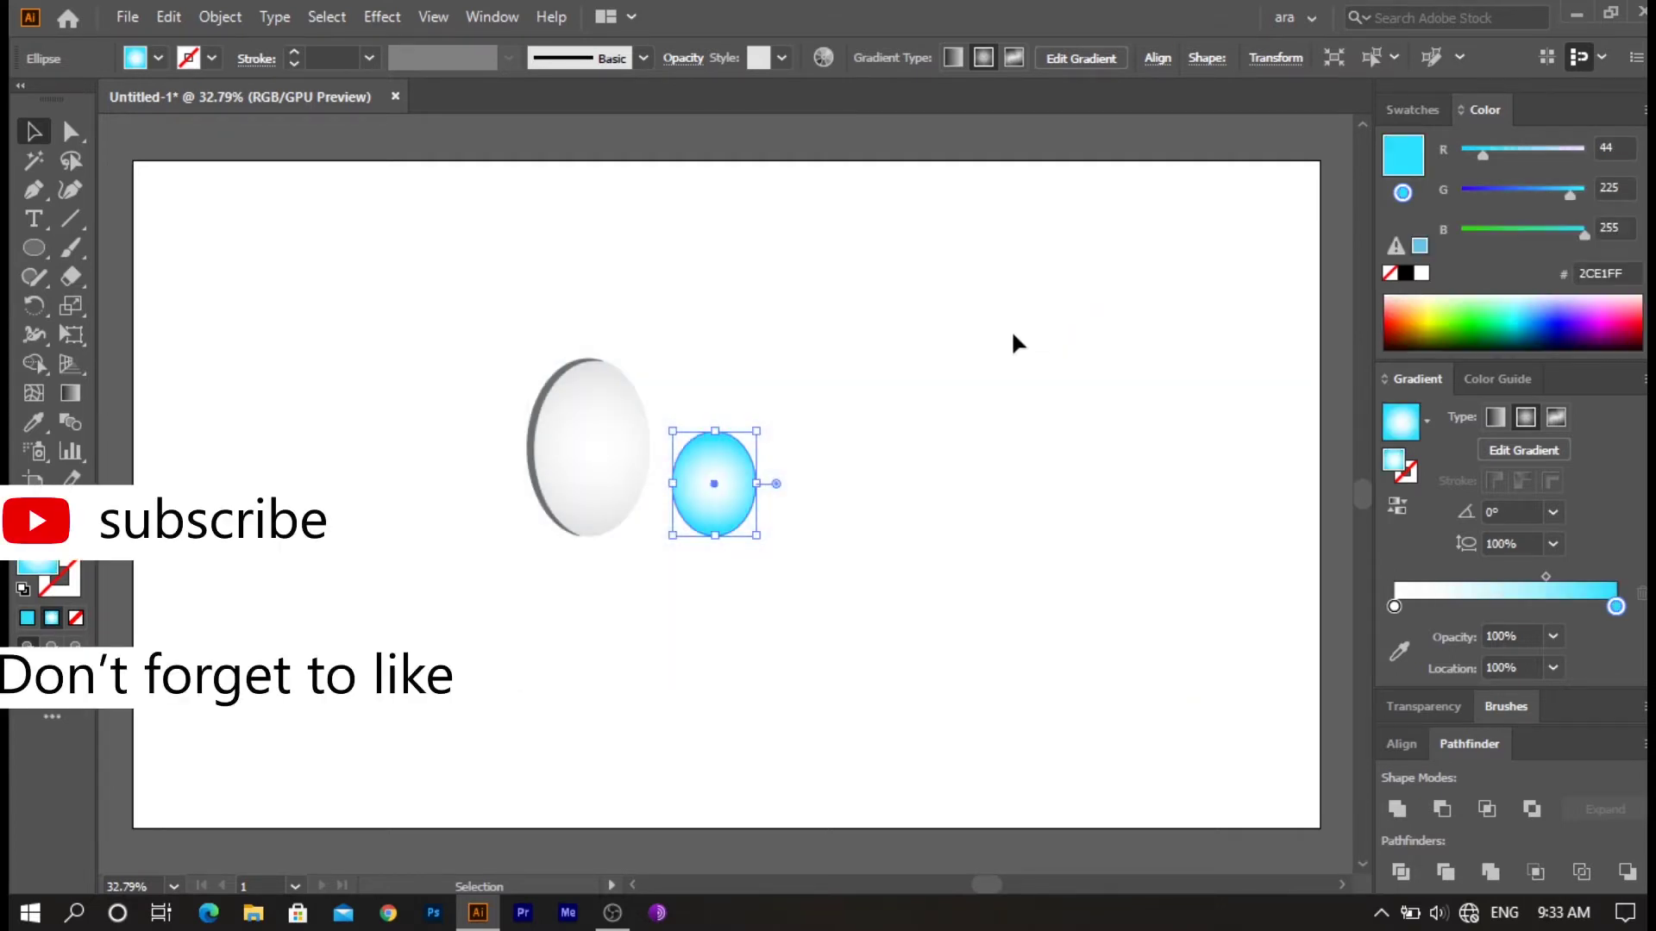
left_click(980, 354)
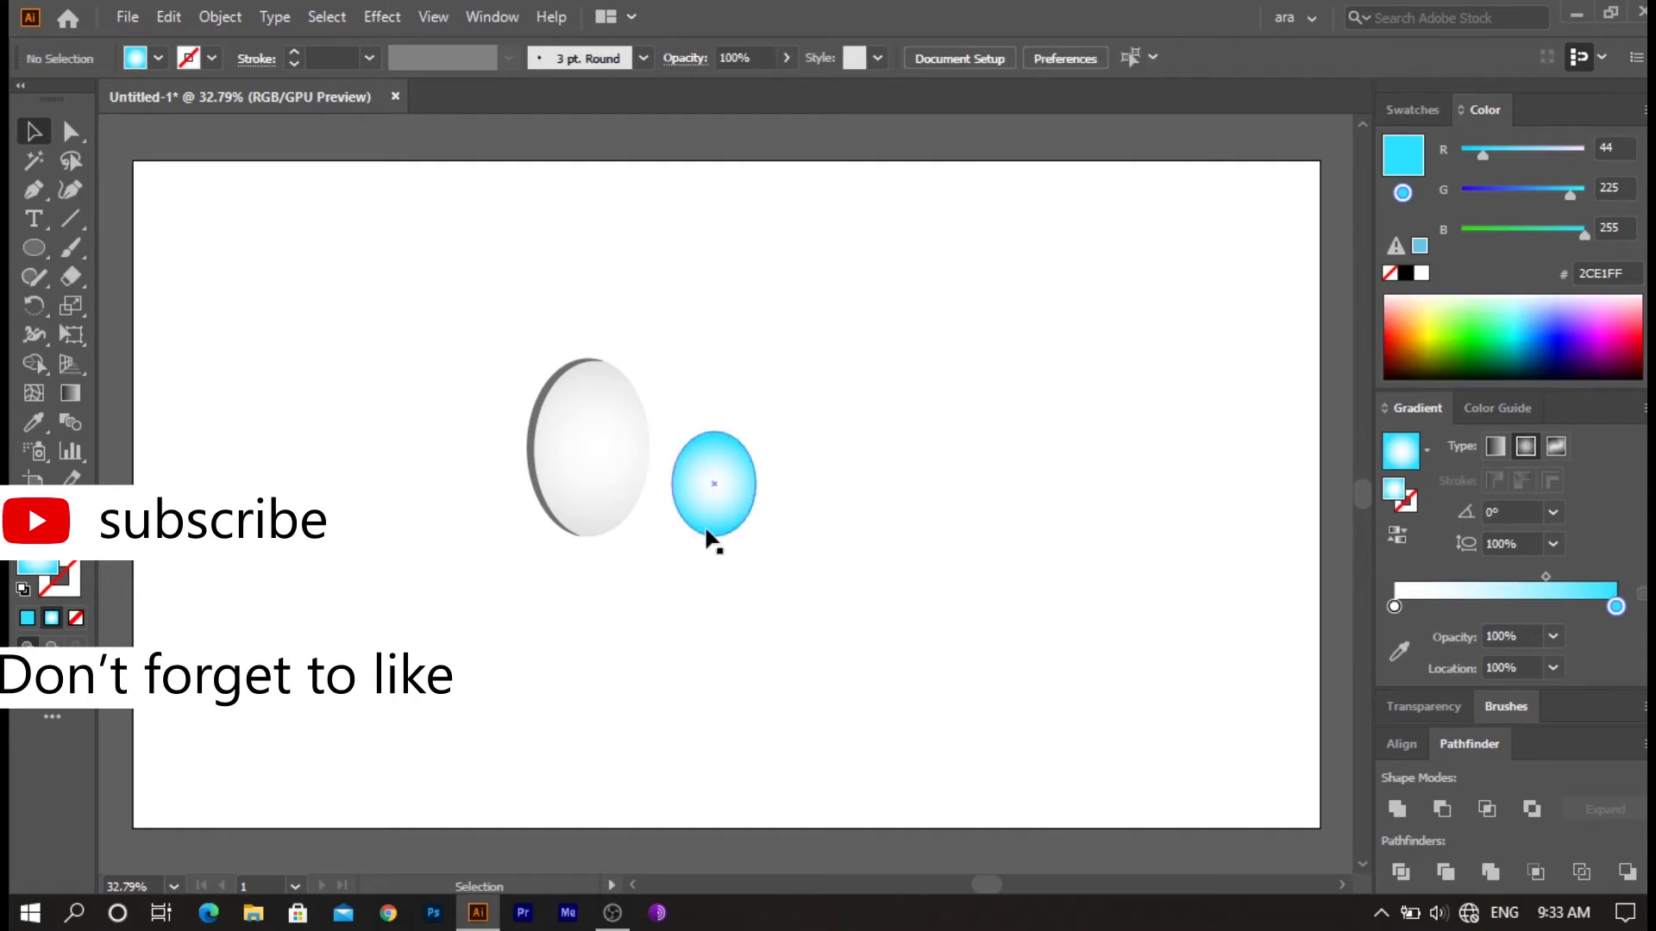
left_click_drag(721, 496, 823, 502)
- Shrink the new copy and make it solid black with no outline
left_click_drag(859, 428, 827, 484)
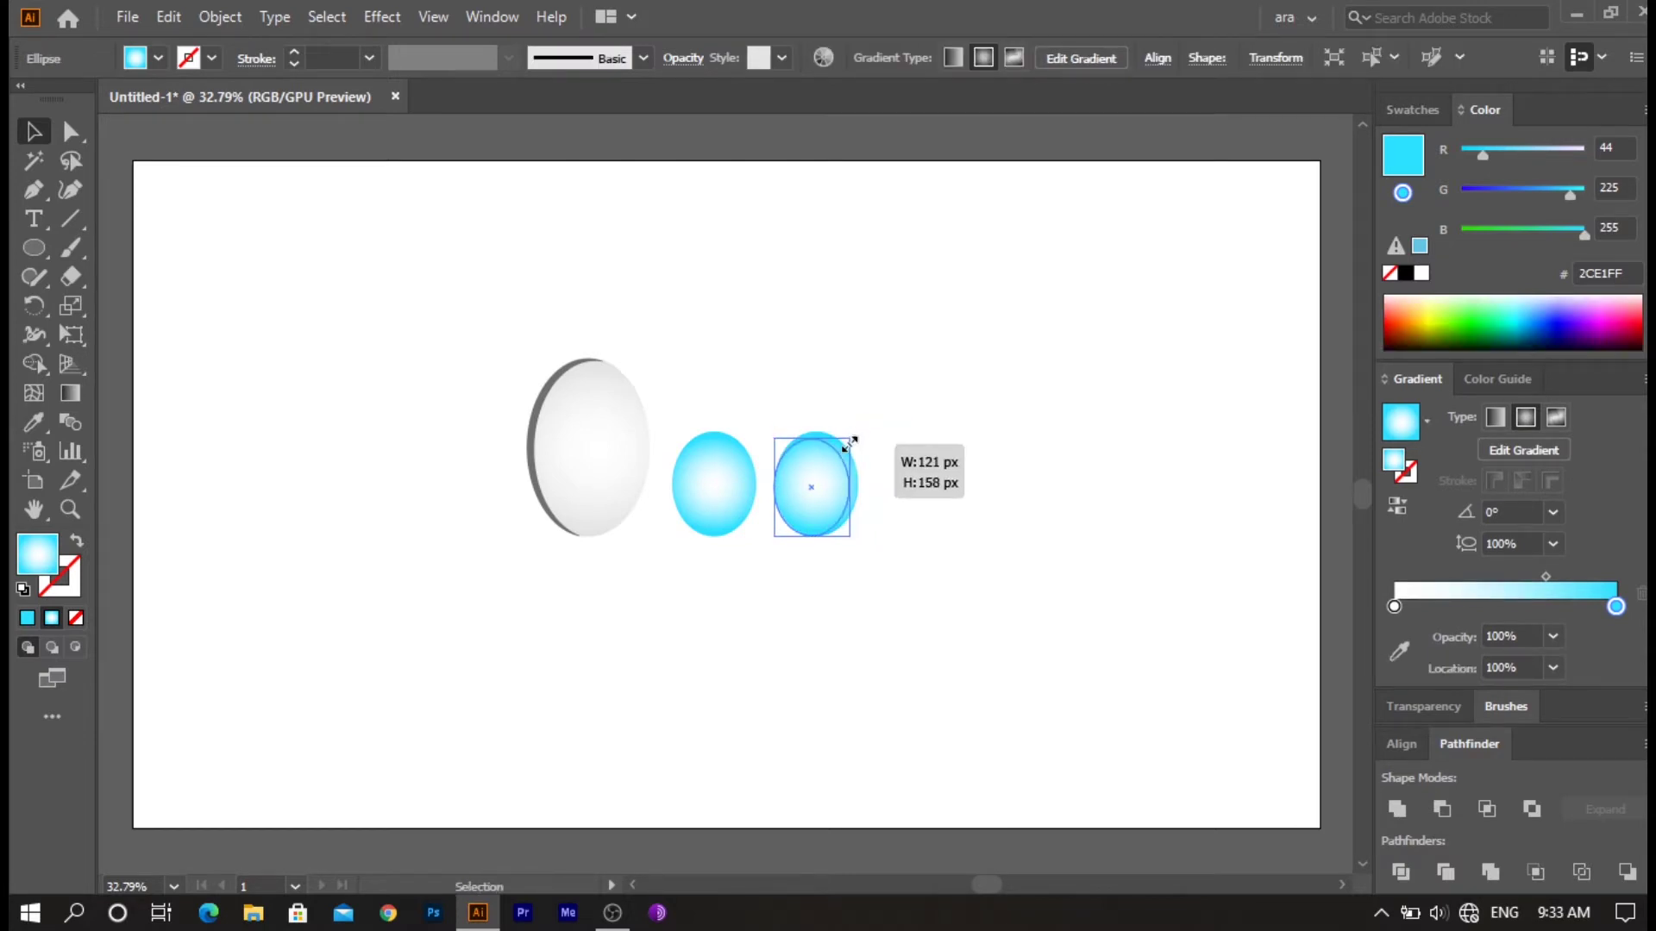
left_click_drag(827, 485, 818, 484)
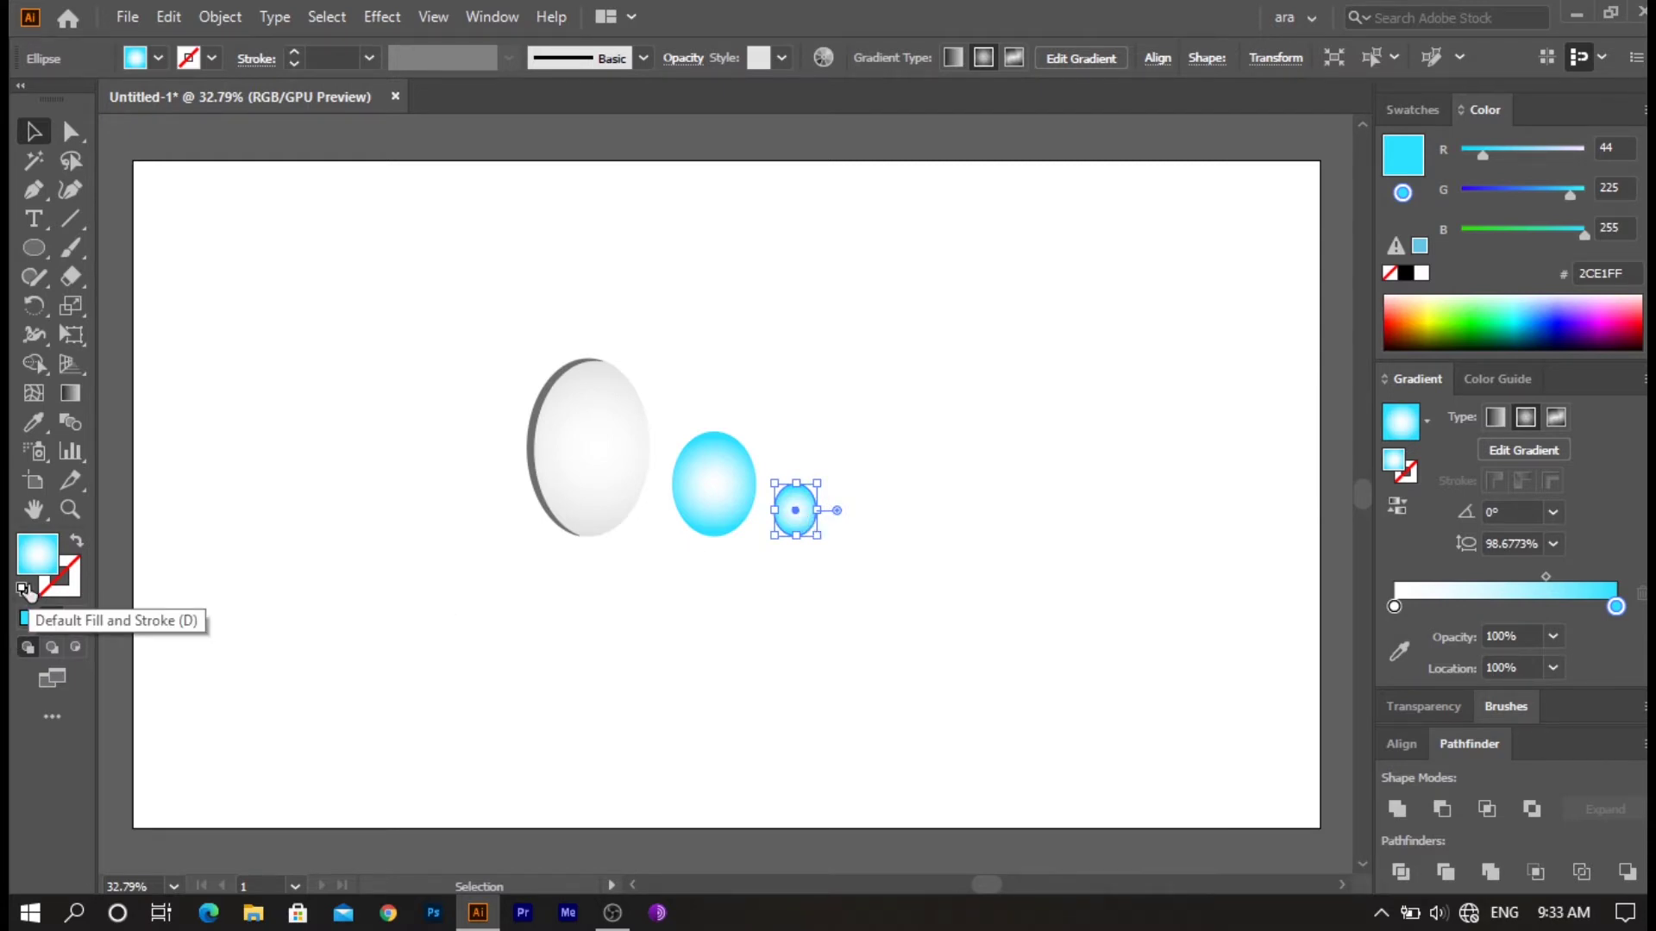
left_click(24, 592)
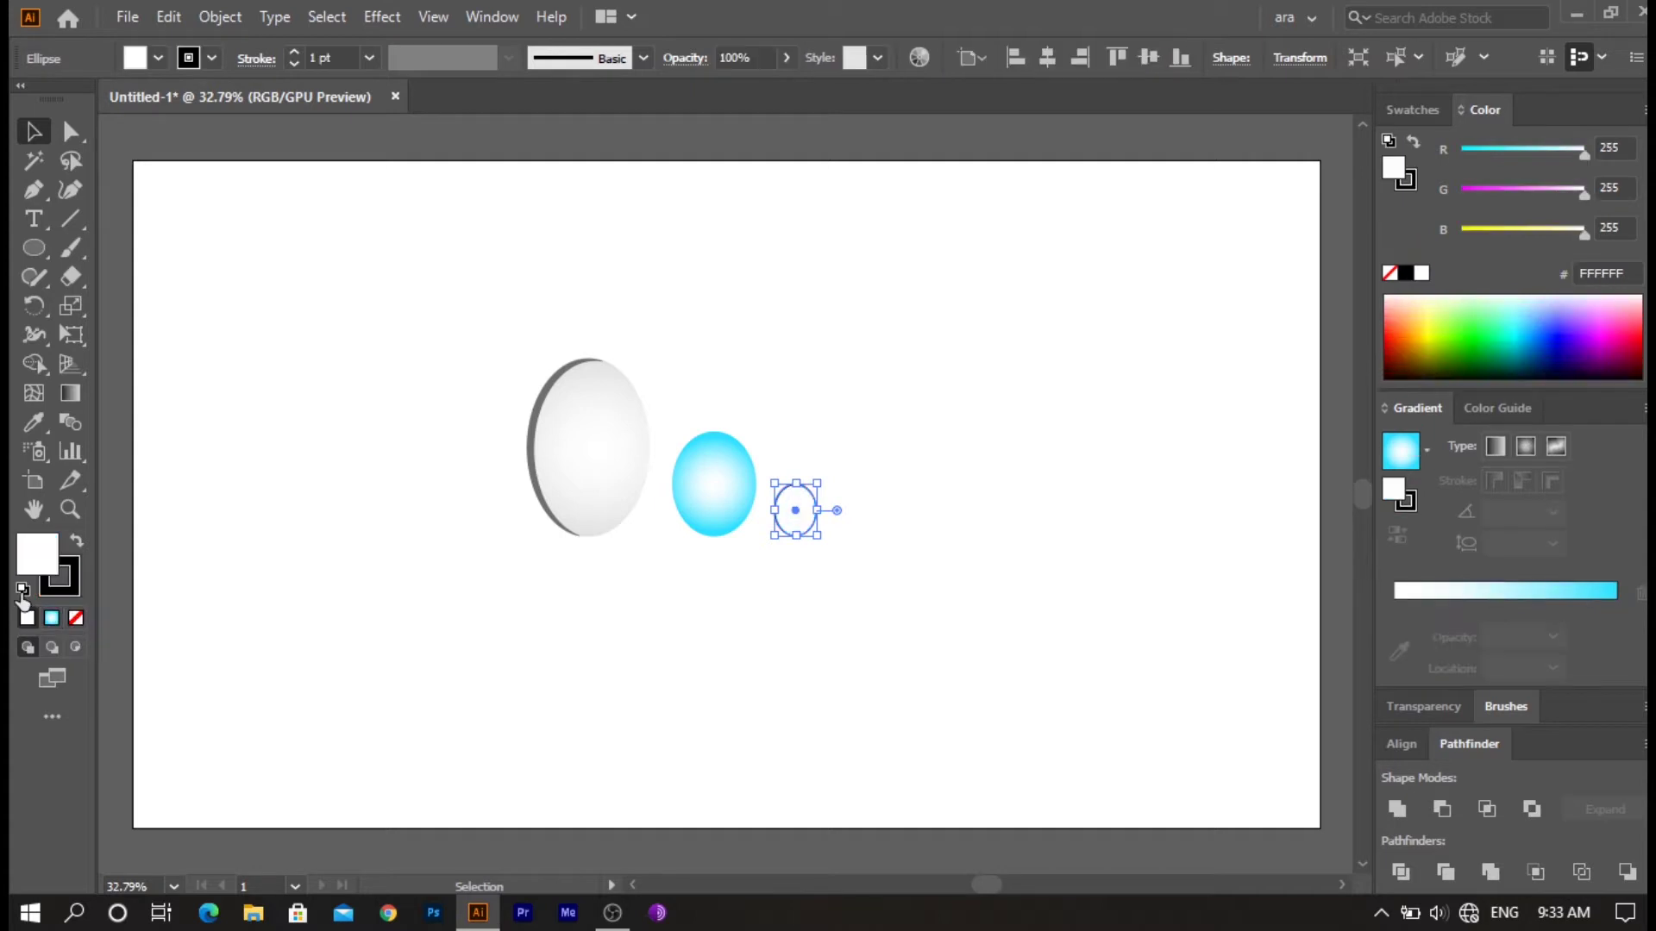
left_click(78, 543)
left_click(73, 580)
left_click(76, 618)
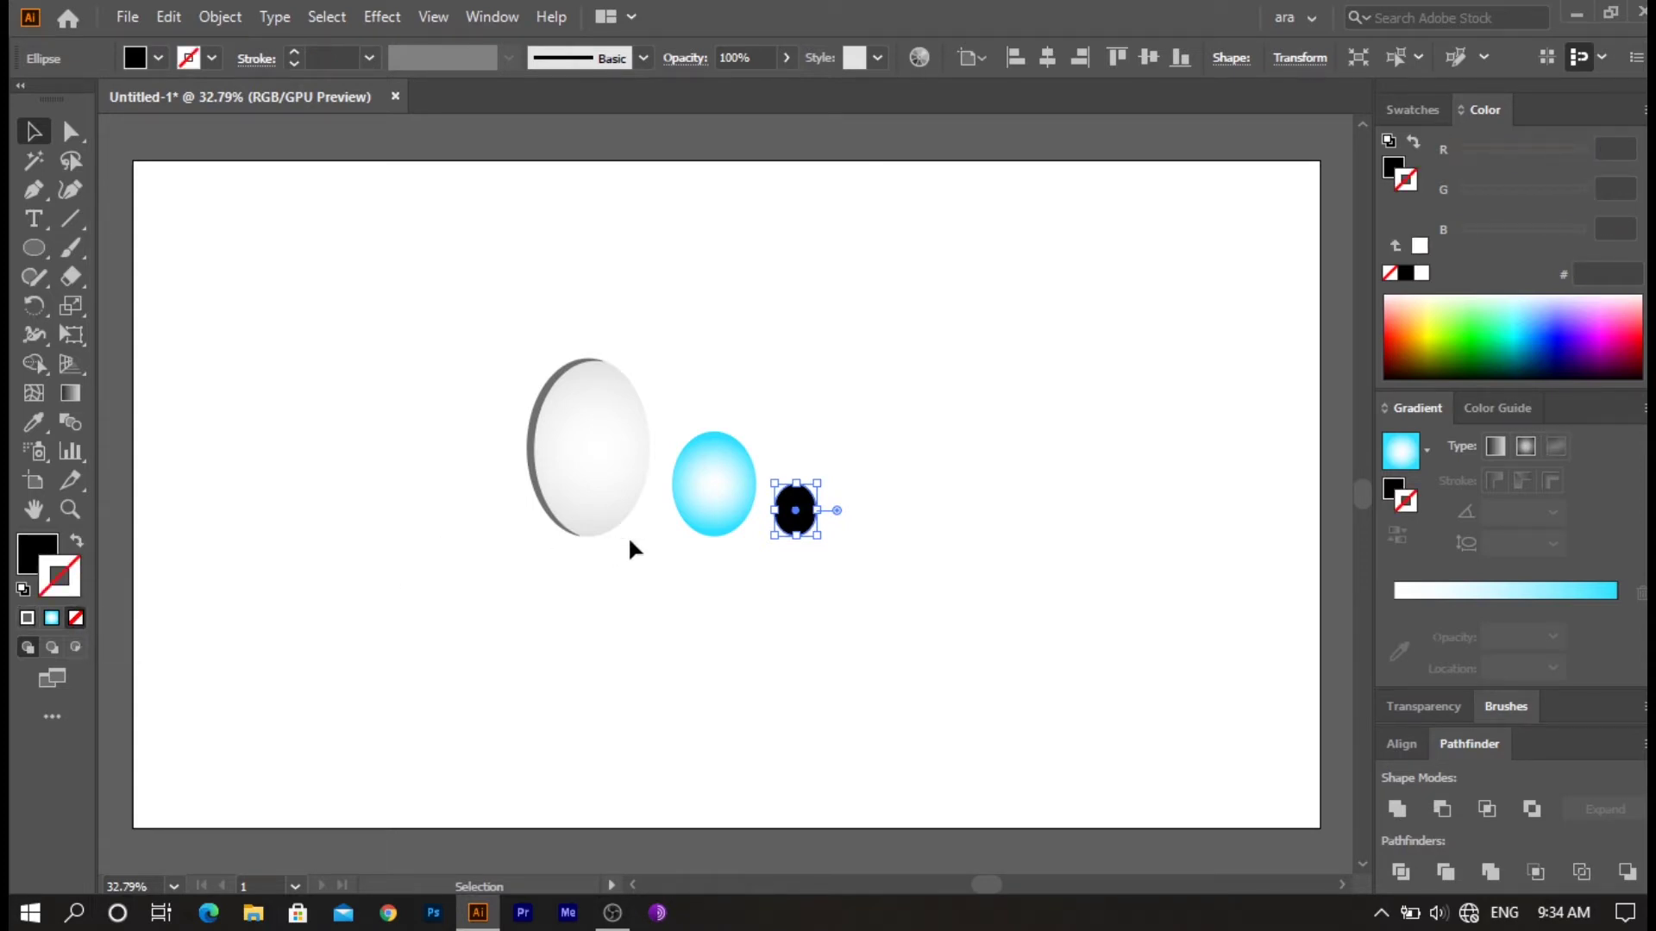
- Centre the black pupil inside the cyan iris and select both
left_click_drag(799, 527, 717, 501)
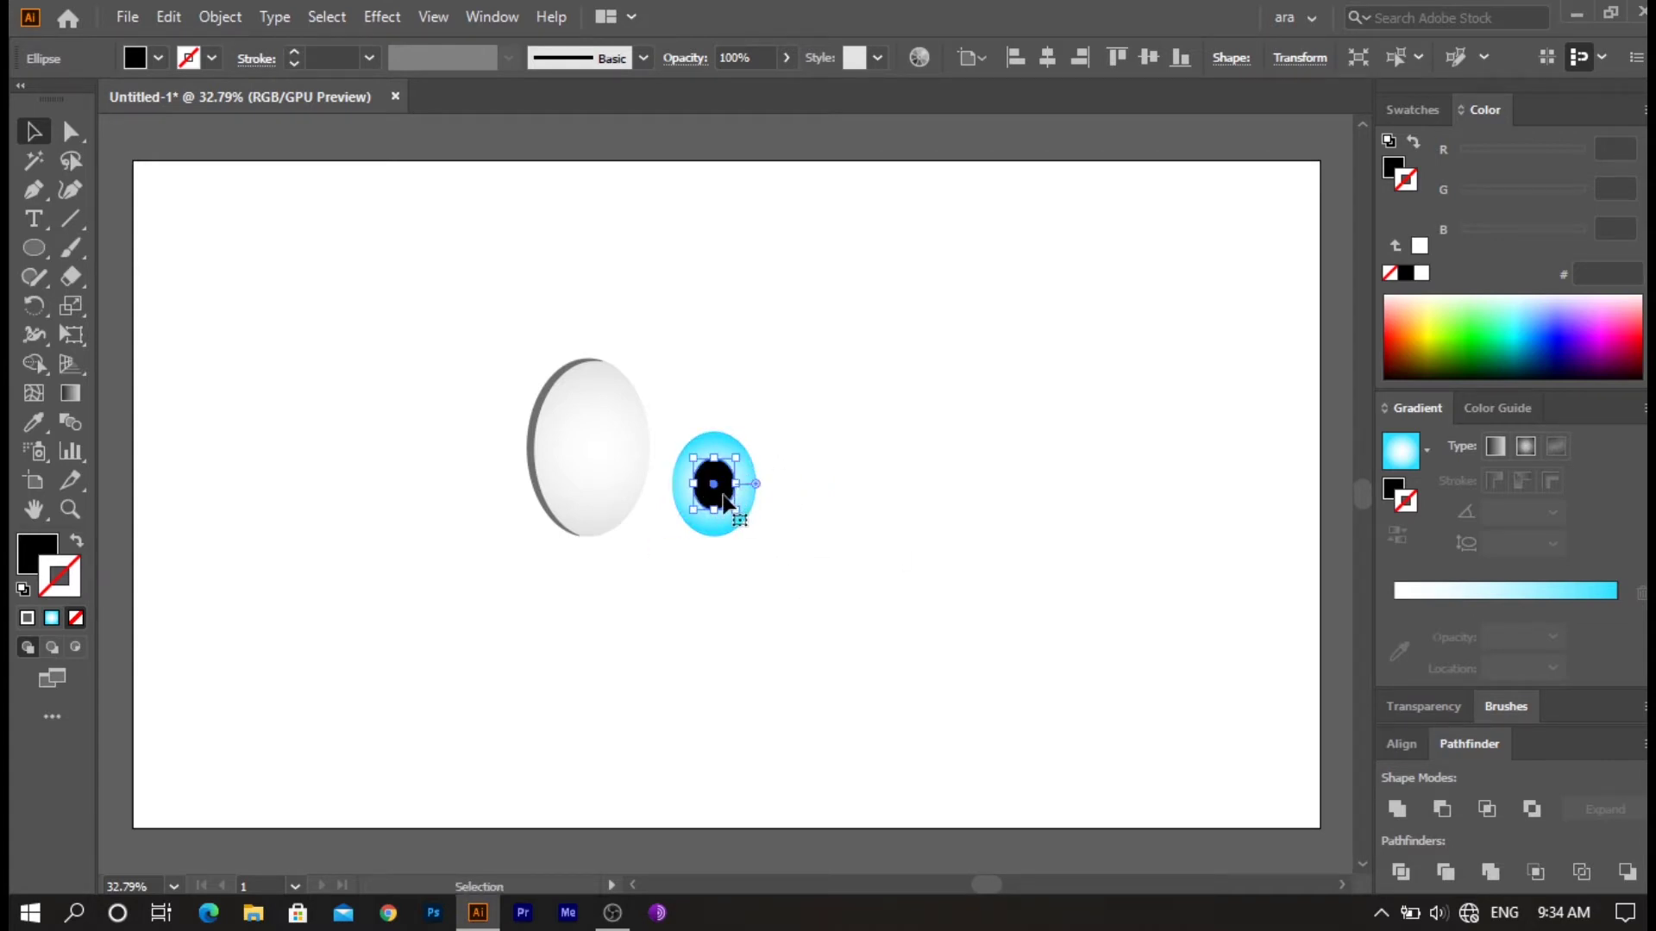
left_click_drag(728, 503, 729, 503)
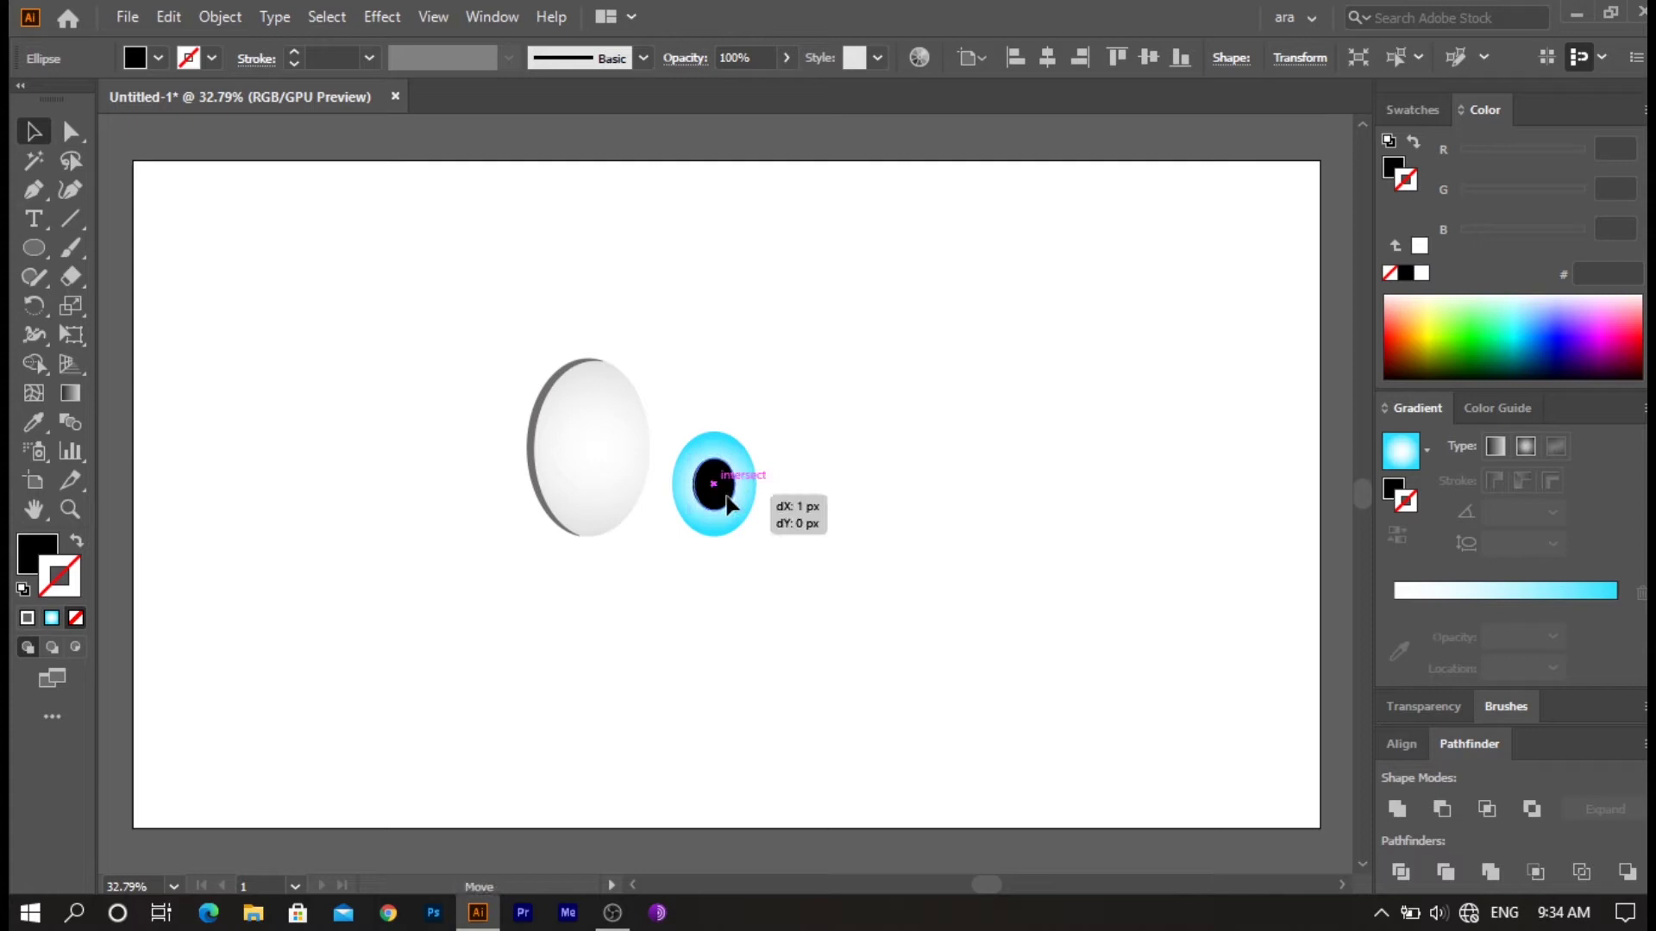
left_click(800, 458)
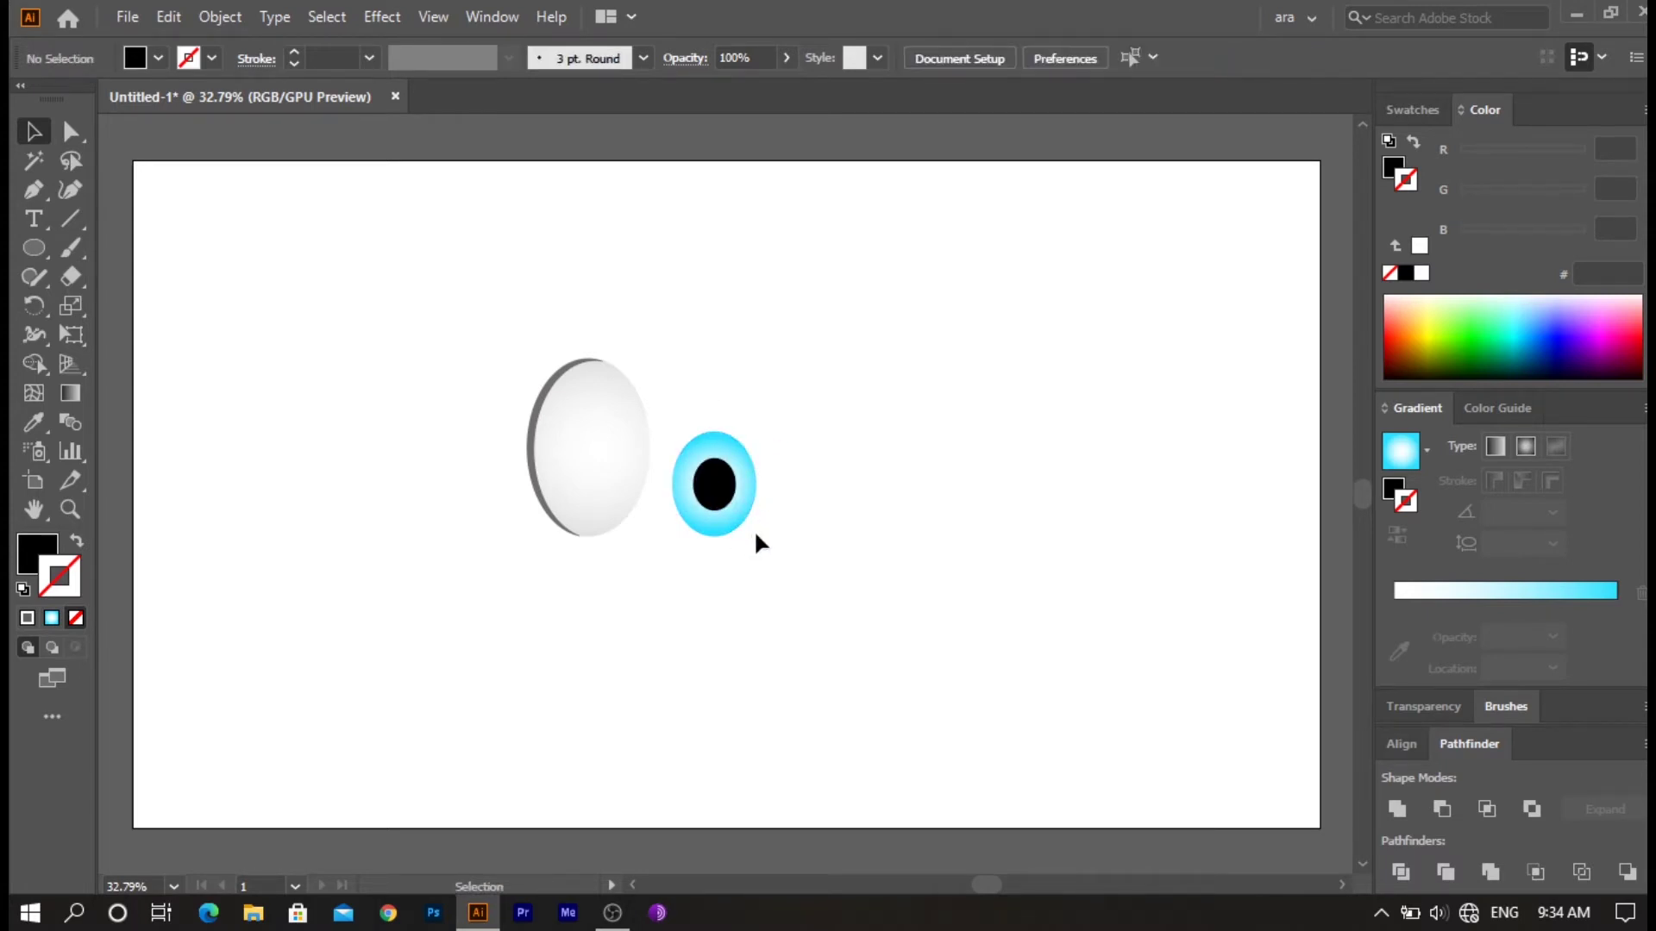
left_click_drag(698, 423, 783, 518)
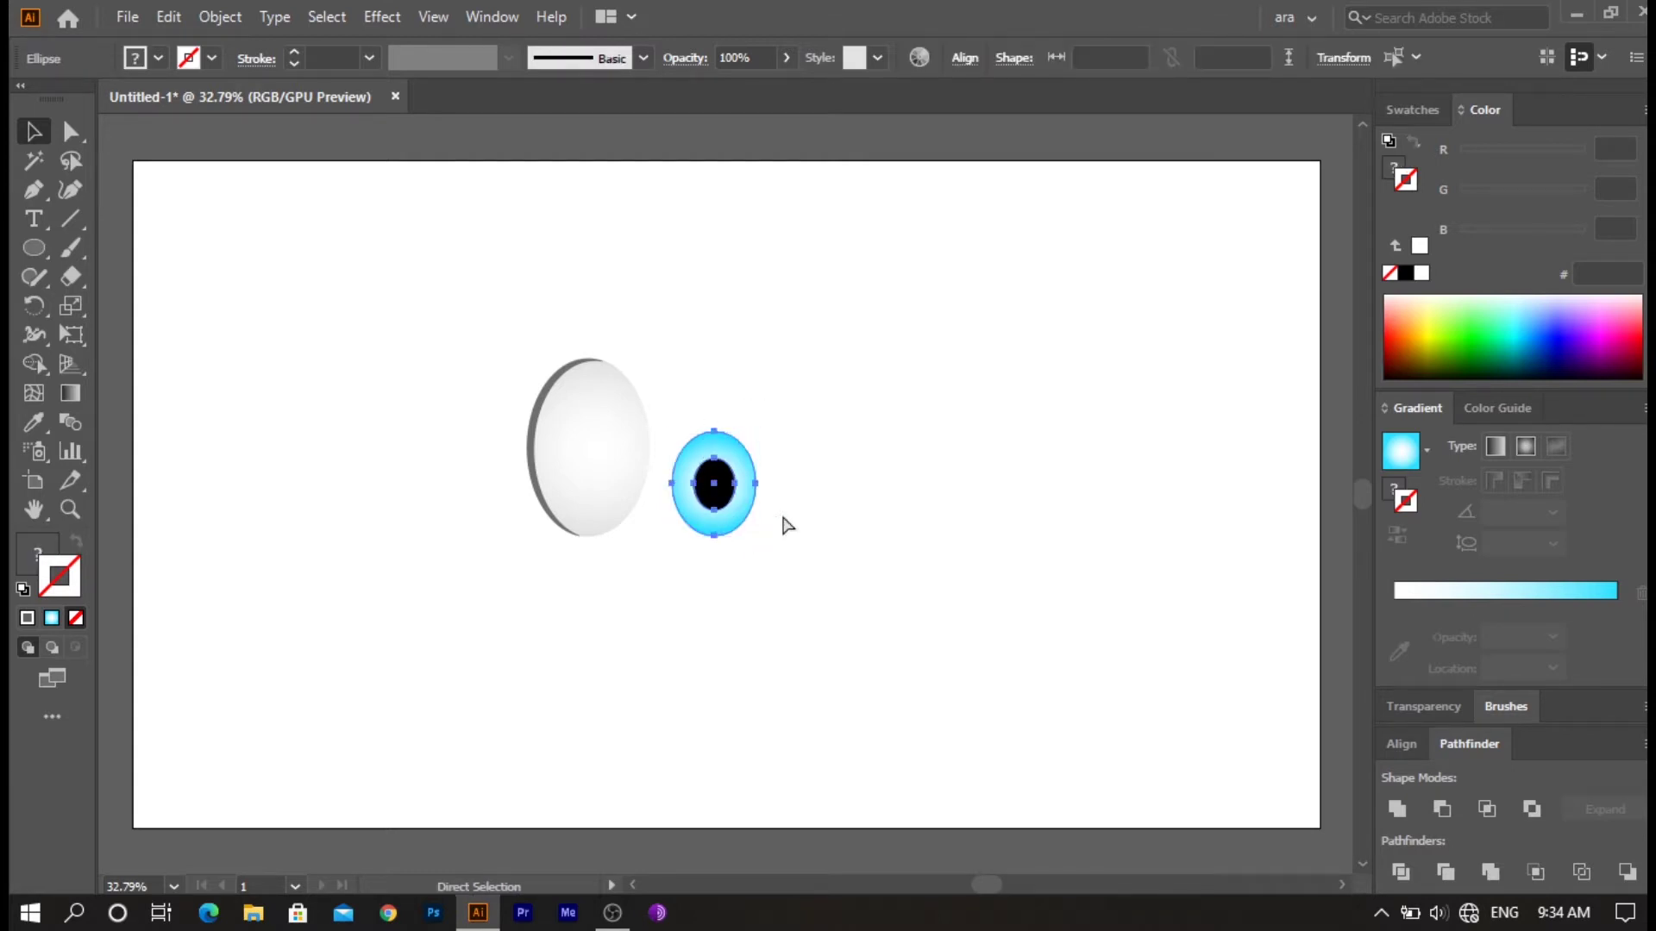
- Duplicate the pupil, shrink the copy to a tiny dot, and fill it white
key("ctrl+equal")
key("ctrl+equal")
key("ctrl+equal")
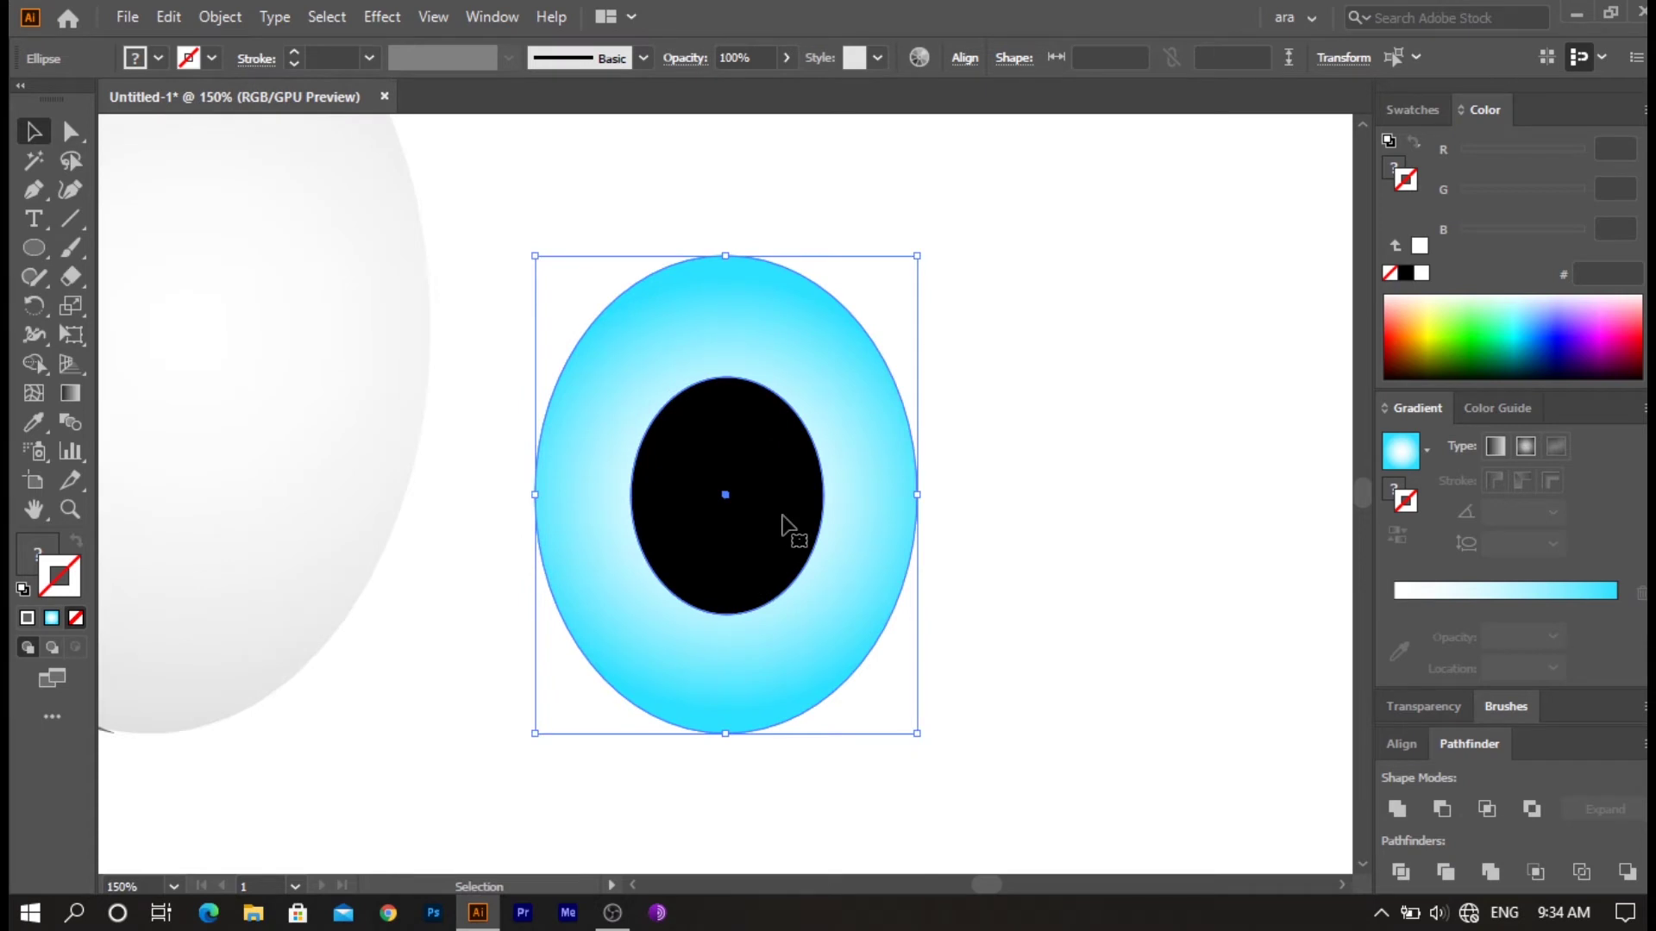
left_click(942, 570)
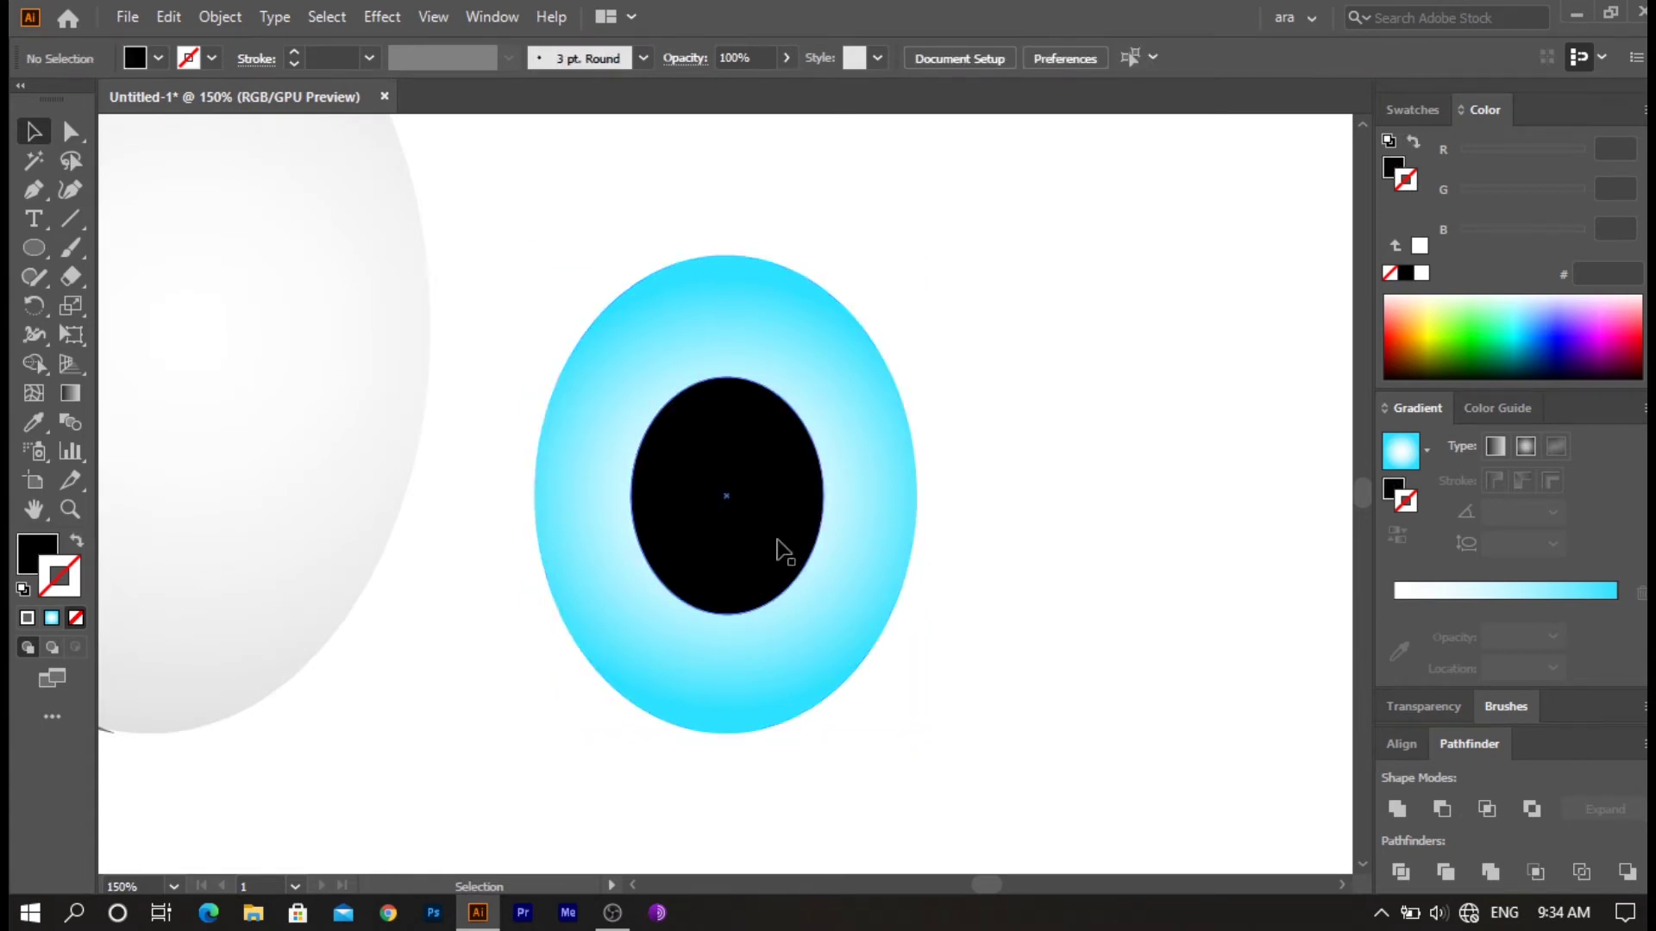
left_click_drag(782, 550, 1055, 600)
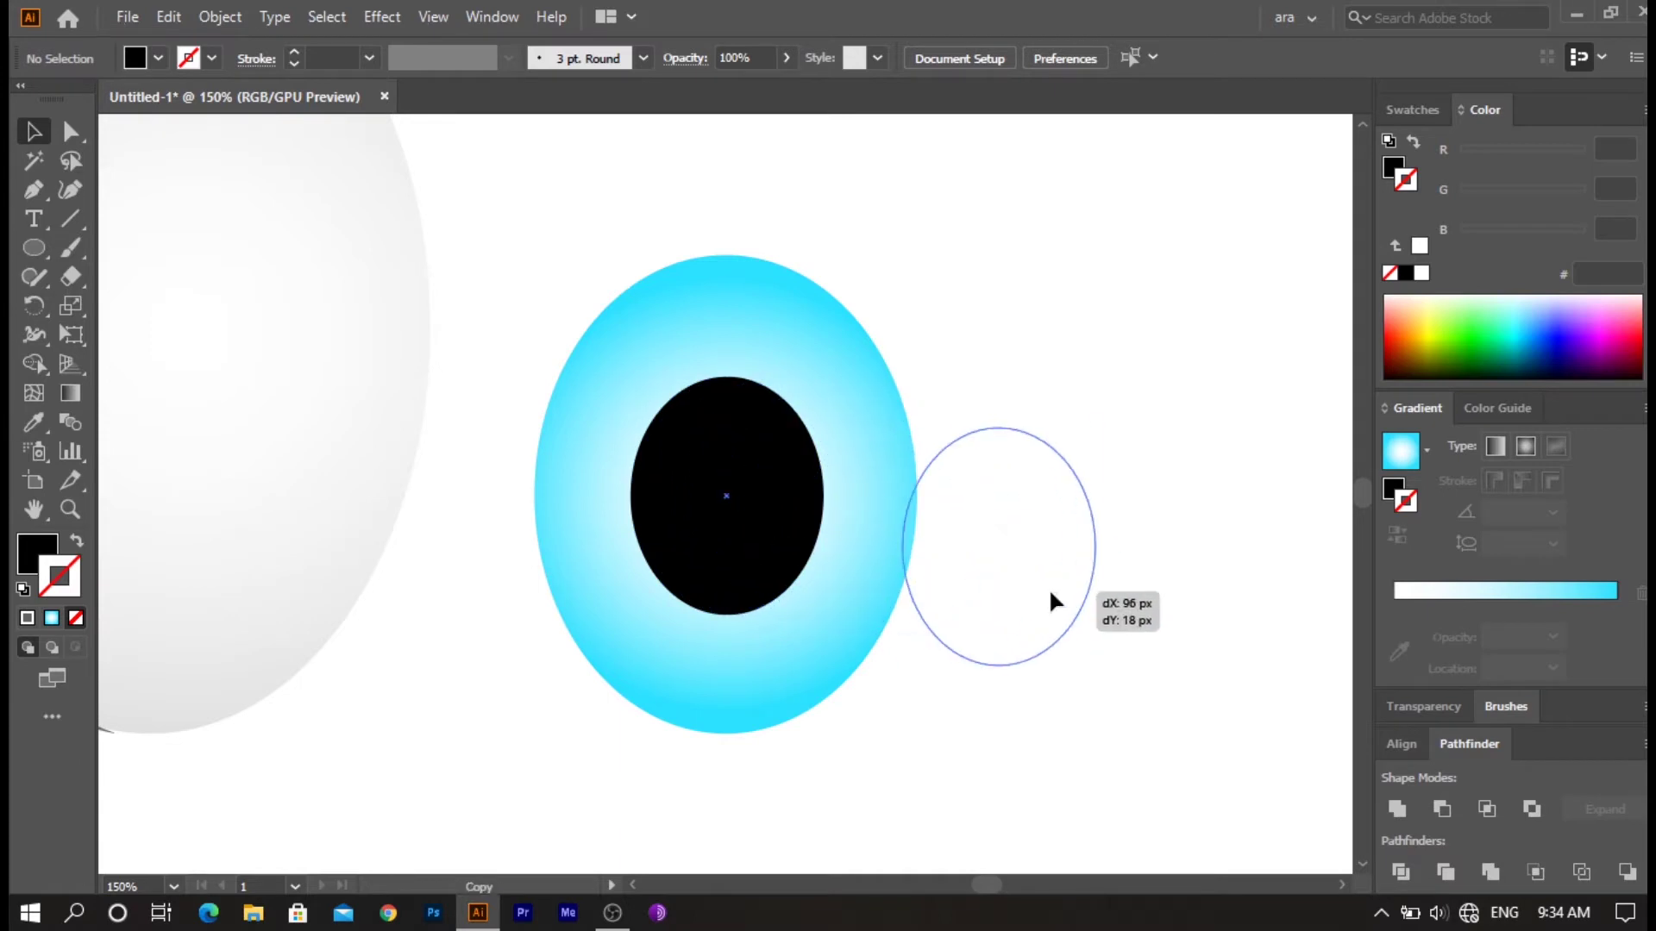
mouse_move(1095, 425)
left_mouse_down()
mouse_move(970, 614)
mouse_move(930, 640)
left_mouse_up()
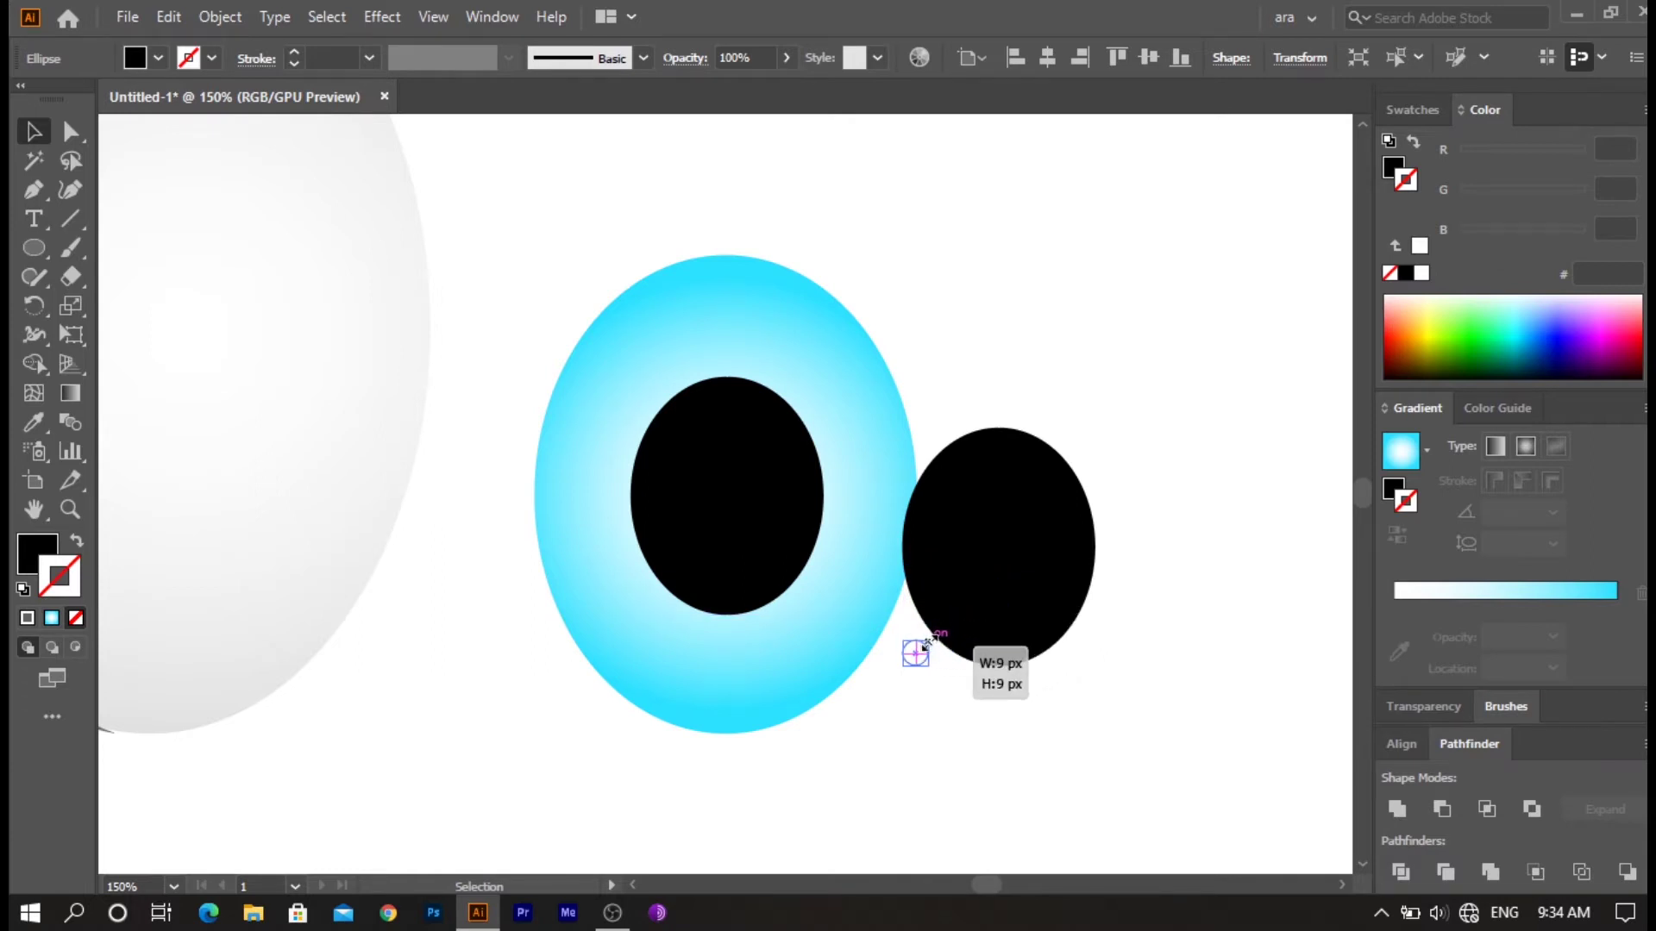
left_click_drag(929, 641, 924, 649)
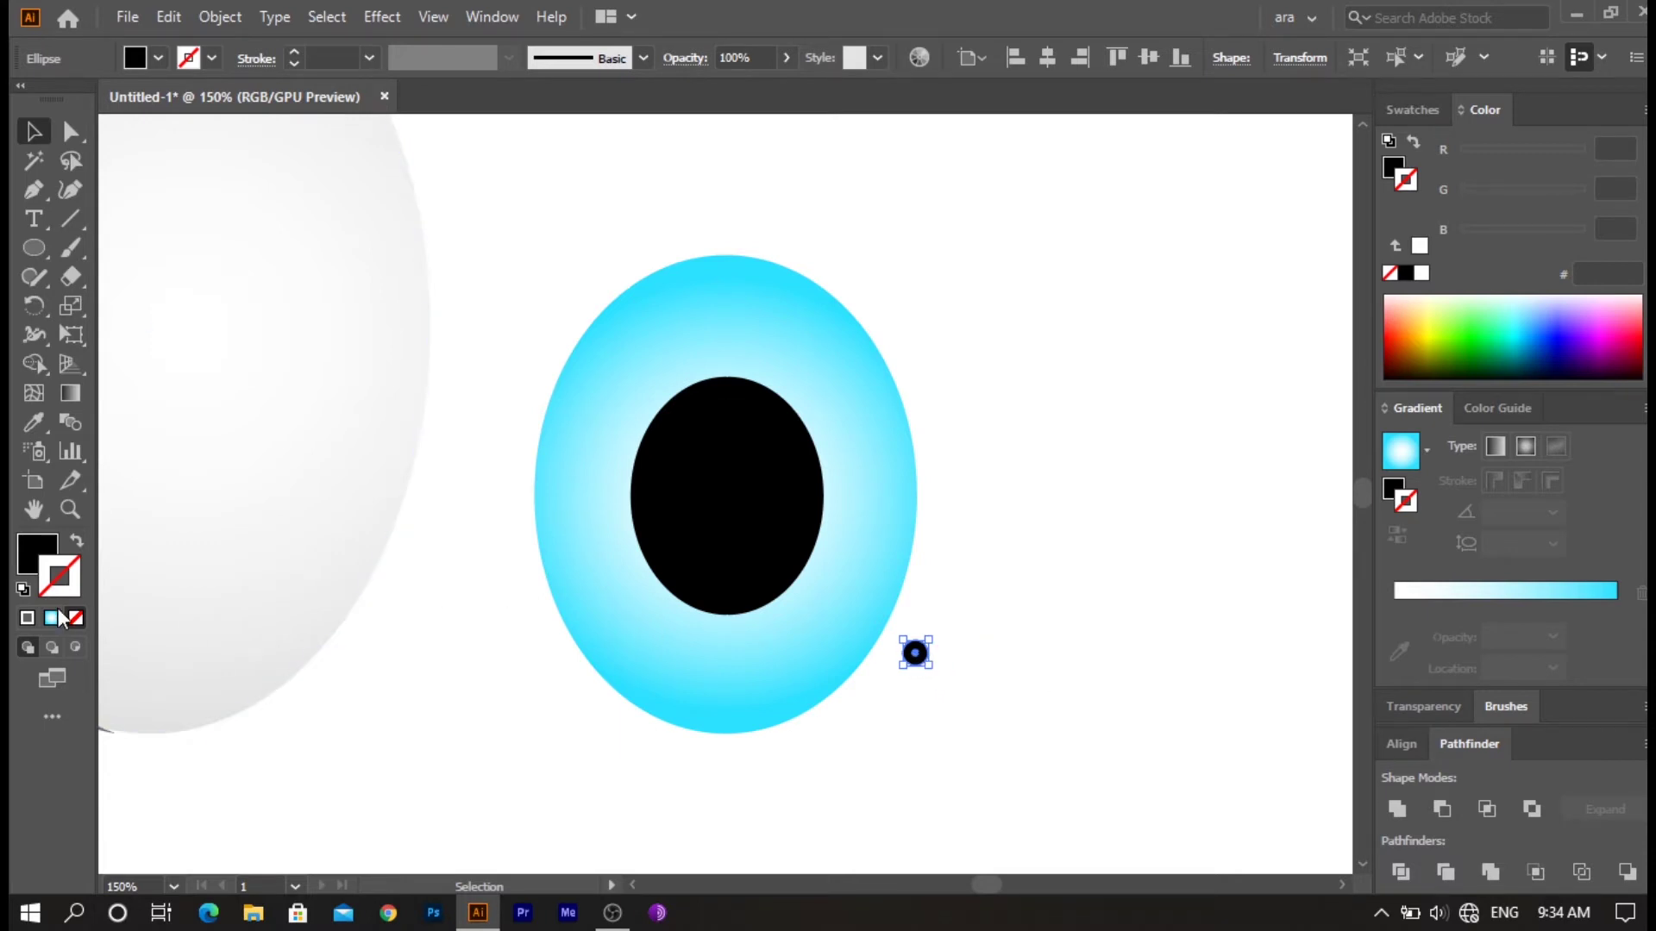
key("x")
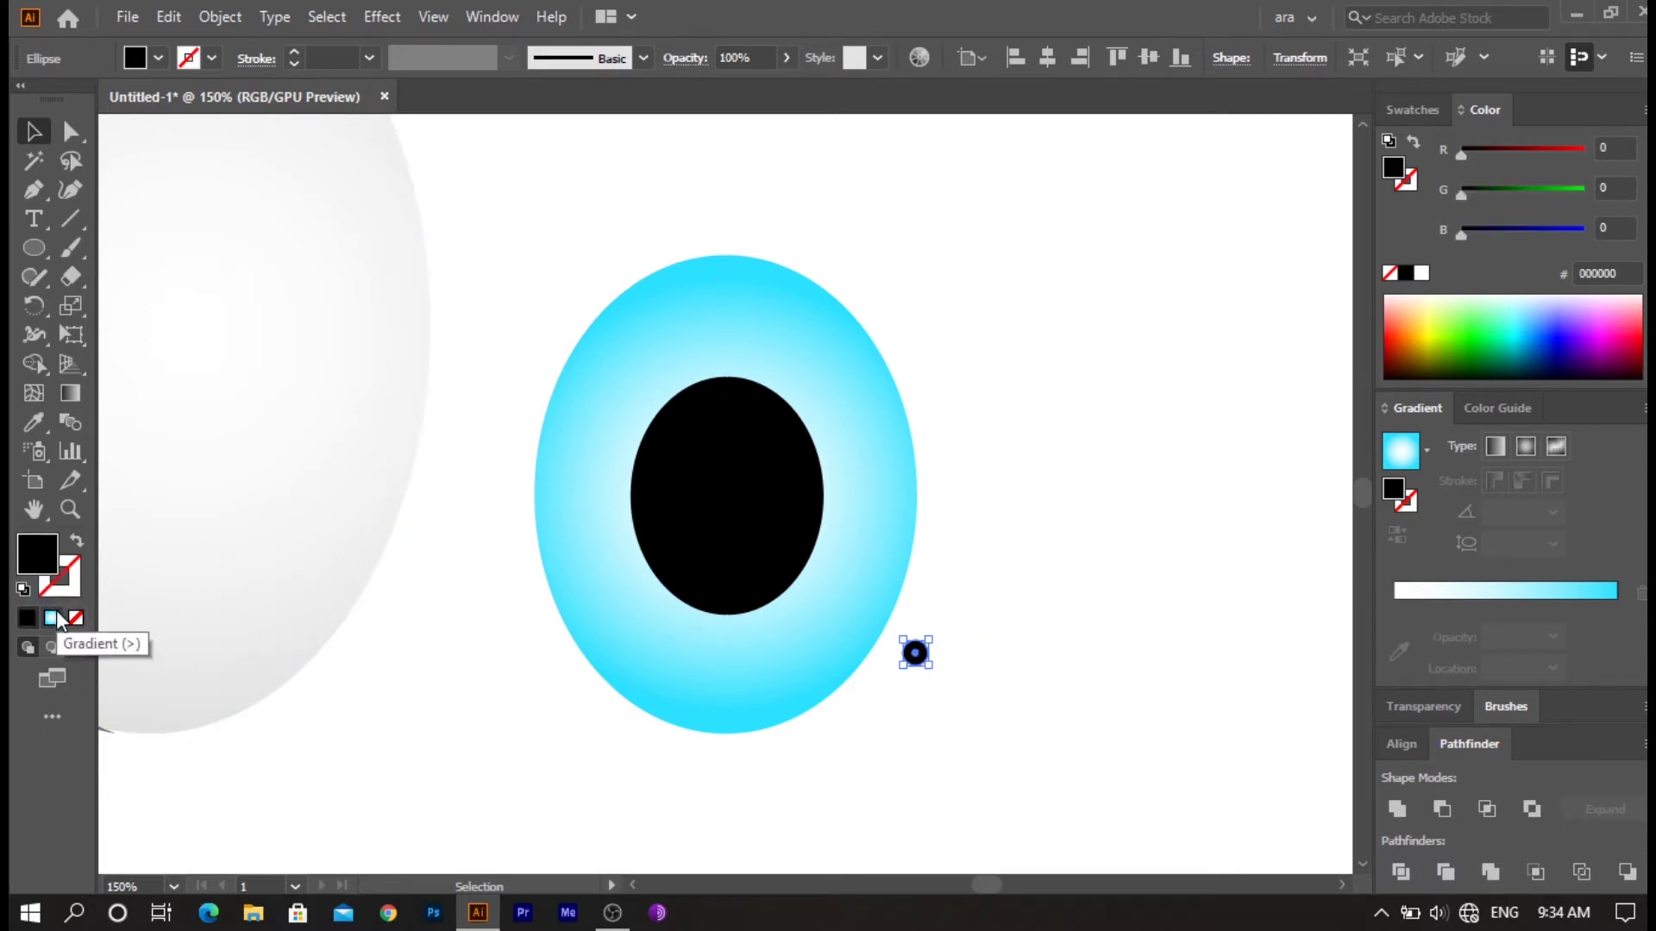
left_click(1421, 274)
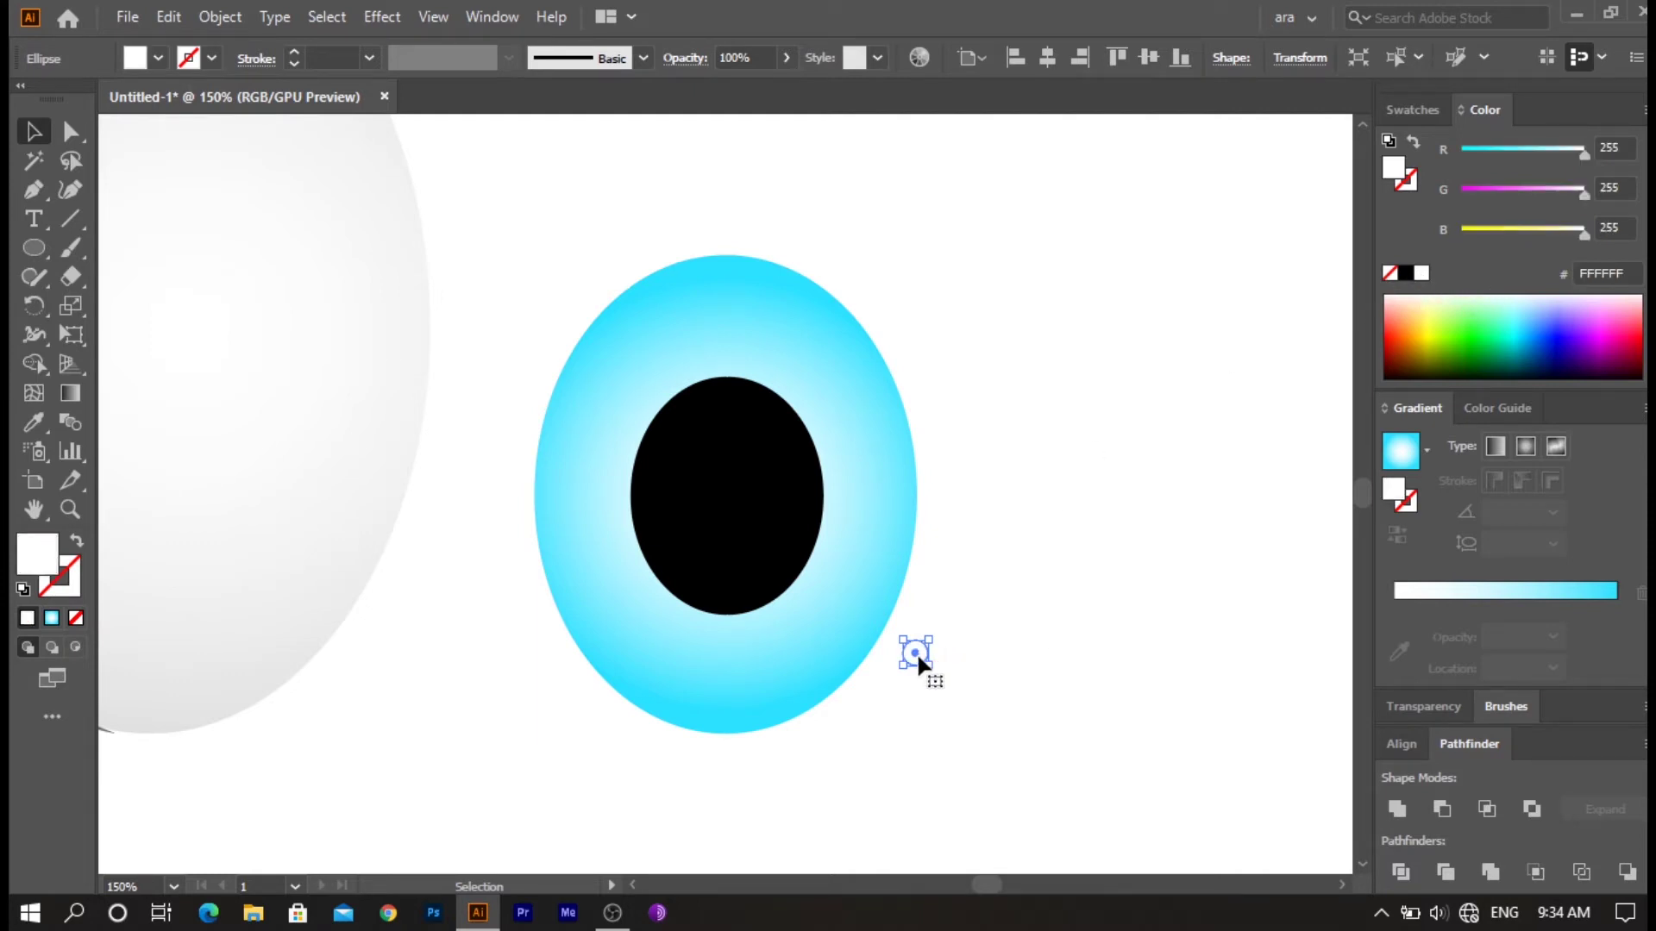
- Place white highlight dots on the pupil's lower-right and upper-left edges
left_click_drag(910, 660, 790, 577)
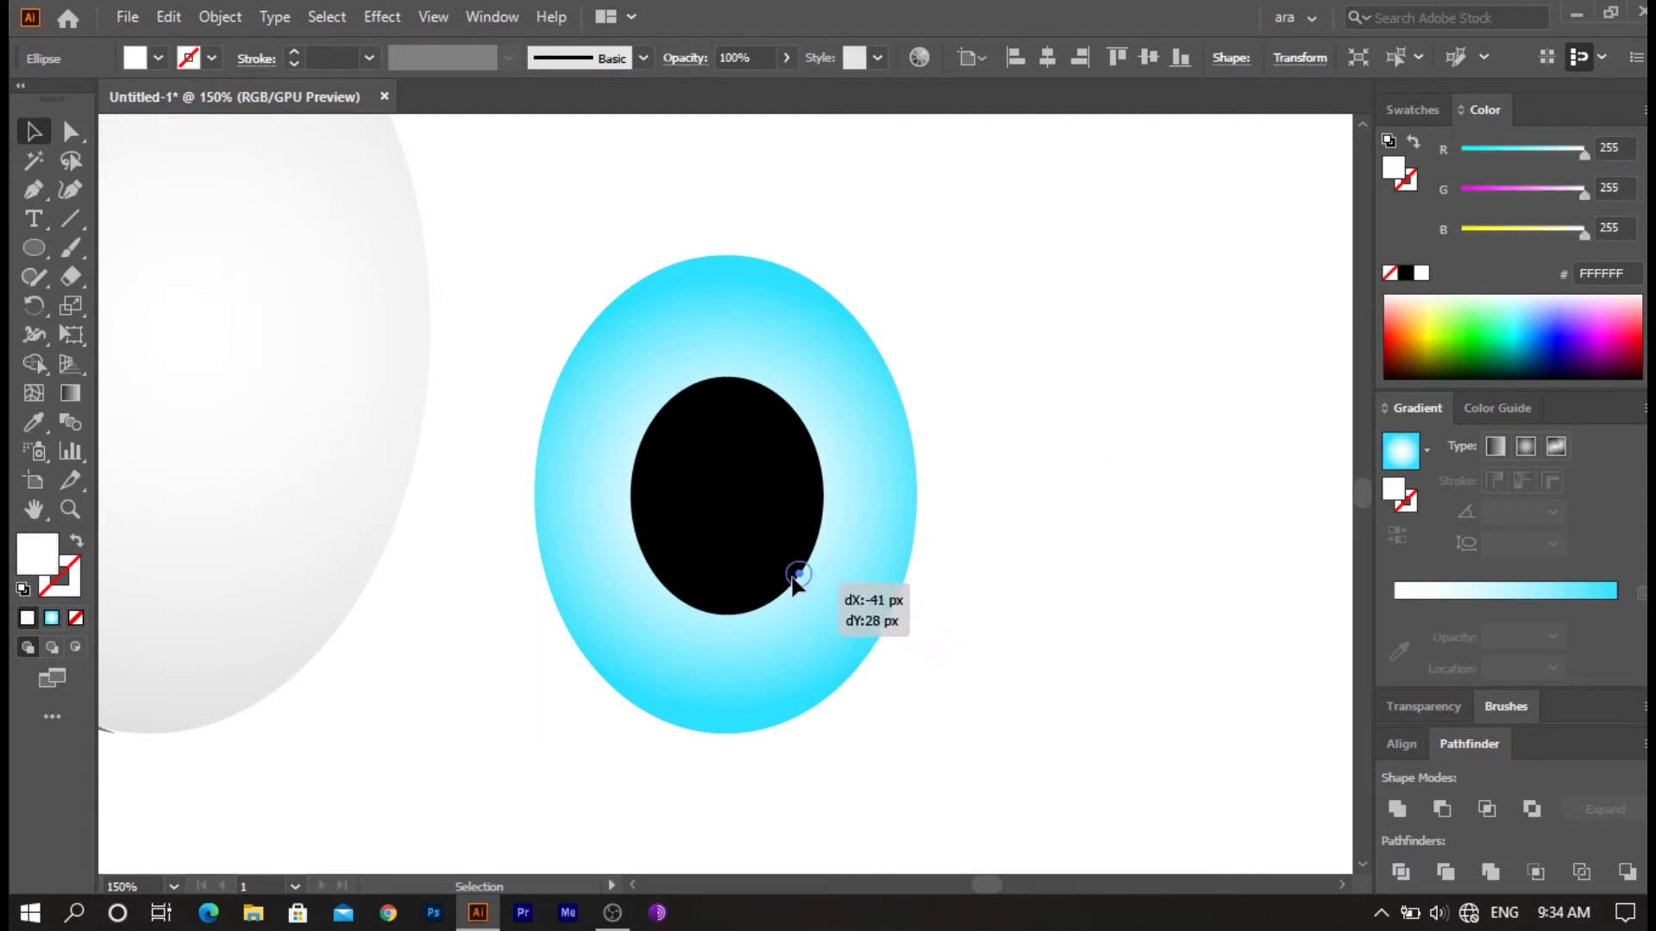
left_click_drag(790, 577, 677, 414)
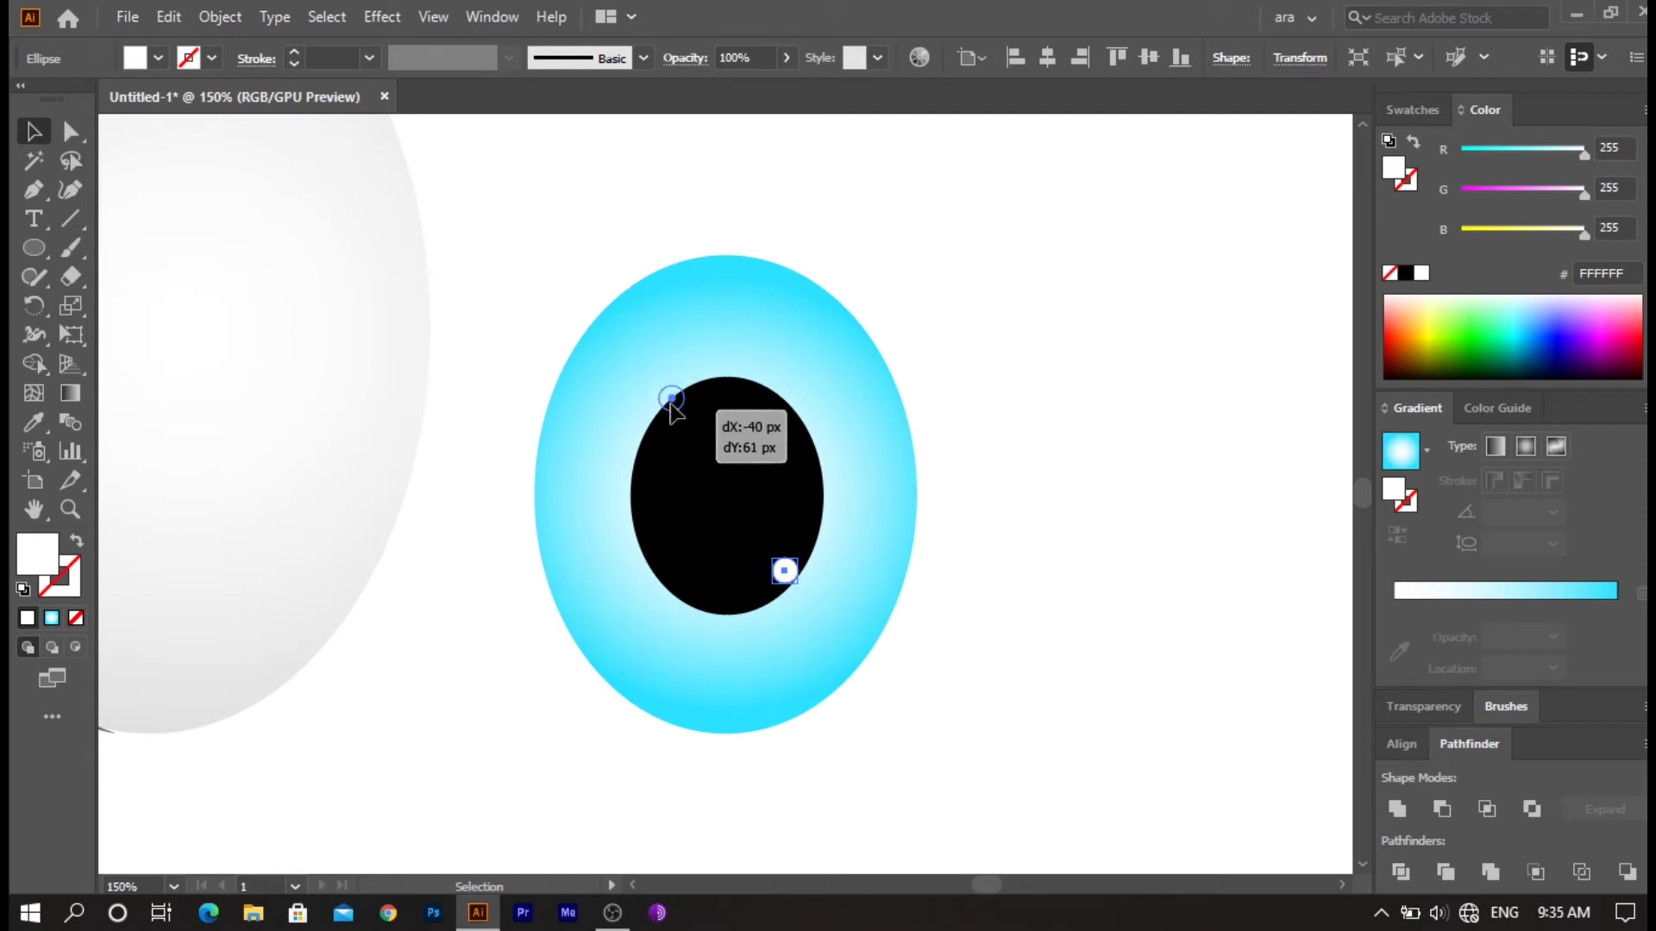
left_click_drag(677, 414, 672, 411)
left_click(963, 512)
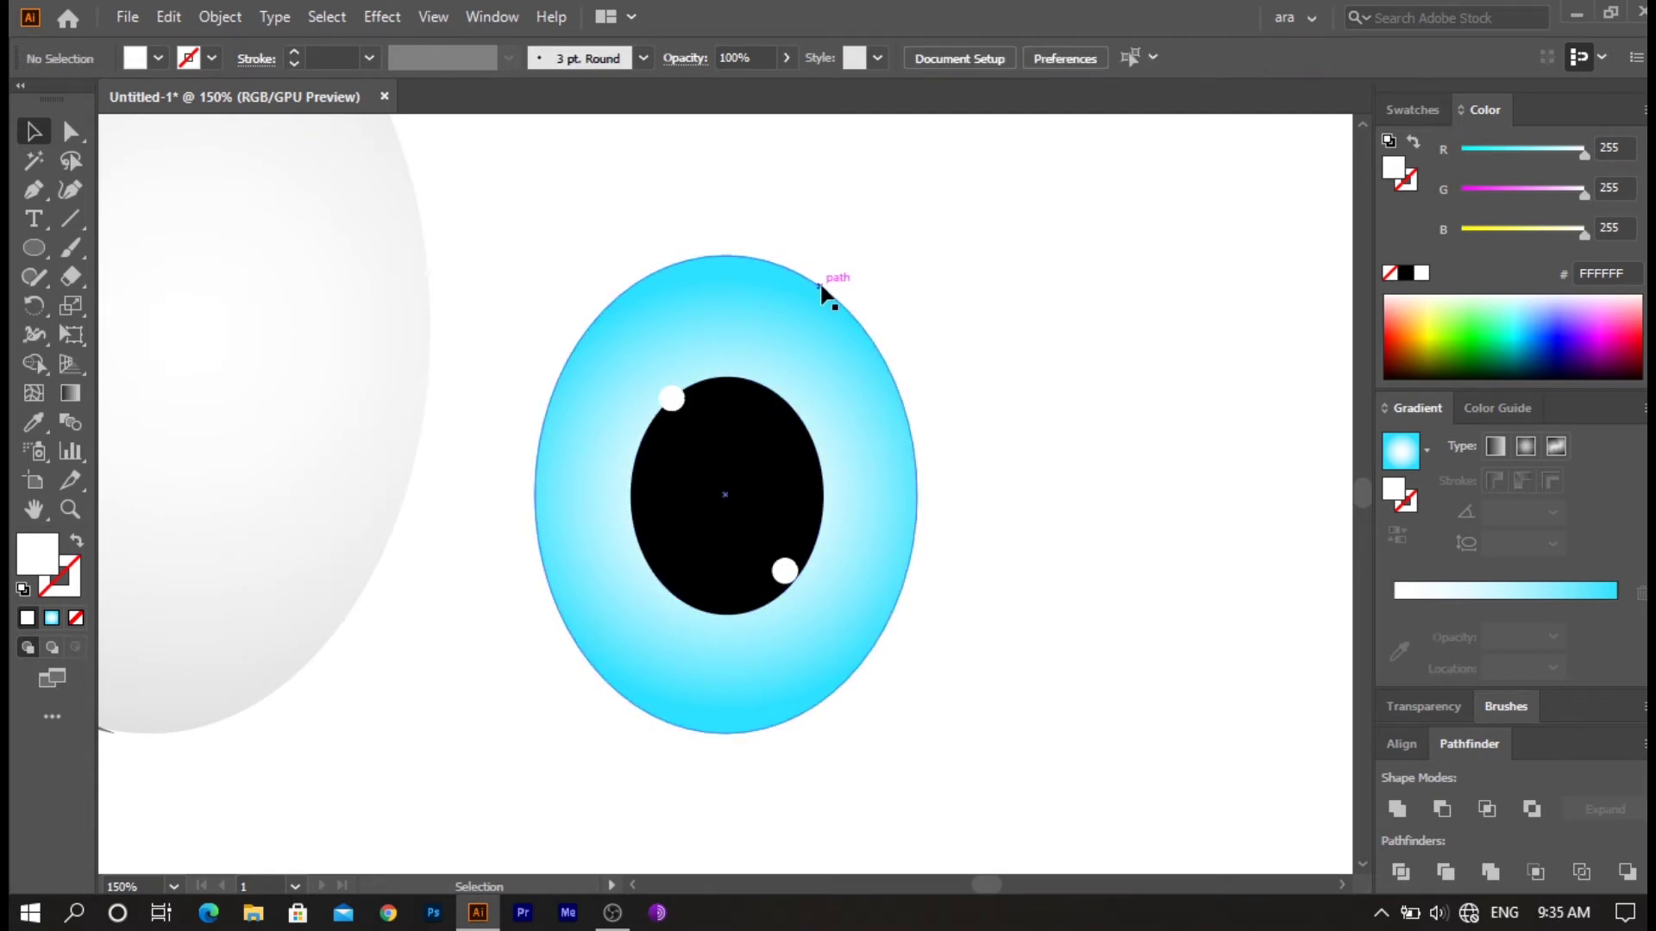
- Move the cyan iris and pupil onto the shaded white eyeball
key("ctrl+minus")
key("ctrl+minus")
key("ctrl+minus")
key("ctrl+minus")
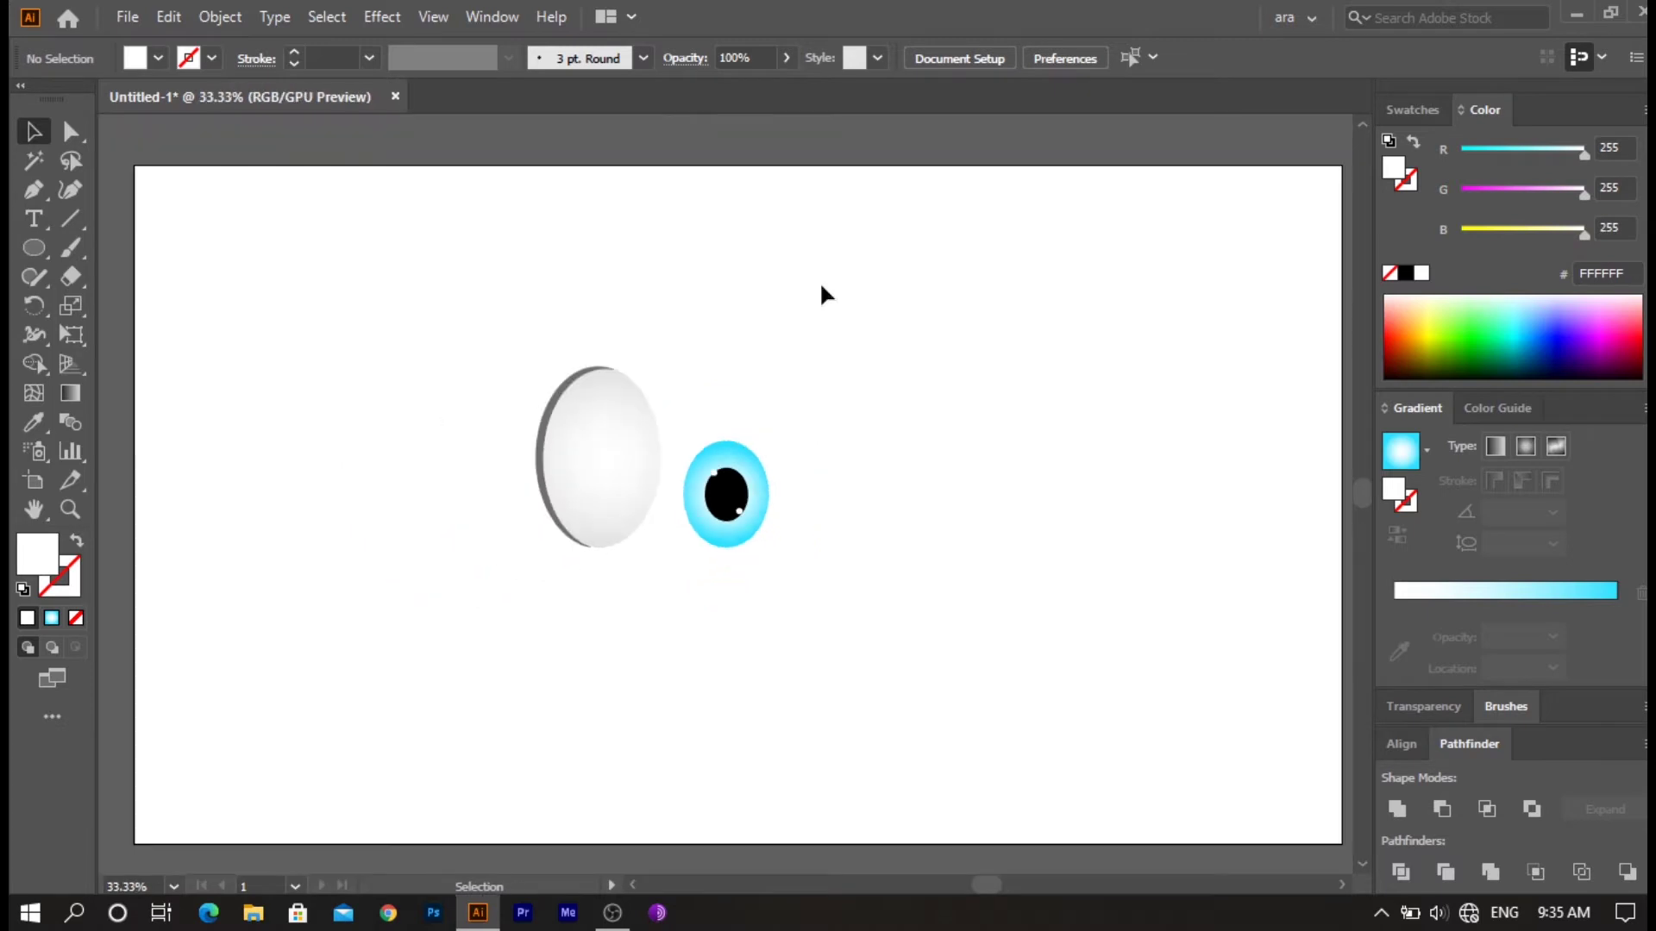
key("ctrl+plus")
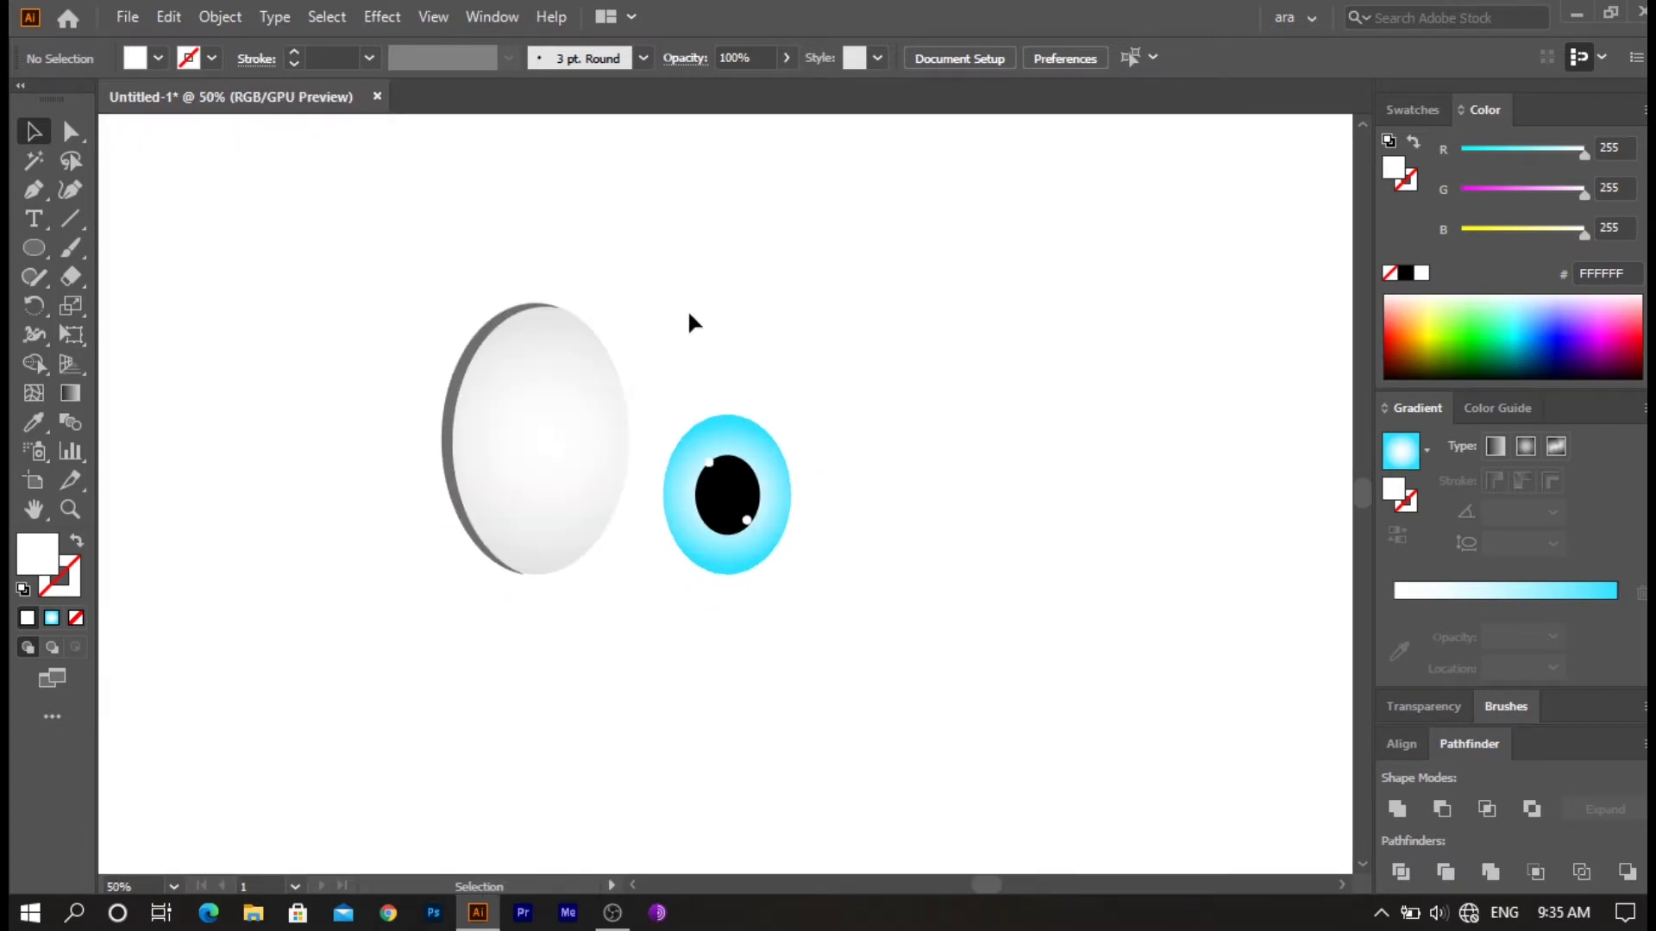
mouse_move(687, 441)
left_mouse_down()
mouse_move(776, 552)
mouse_move(555, 452)
left_mouse_up()
left_click(764, 494)
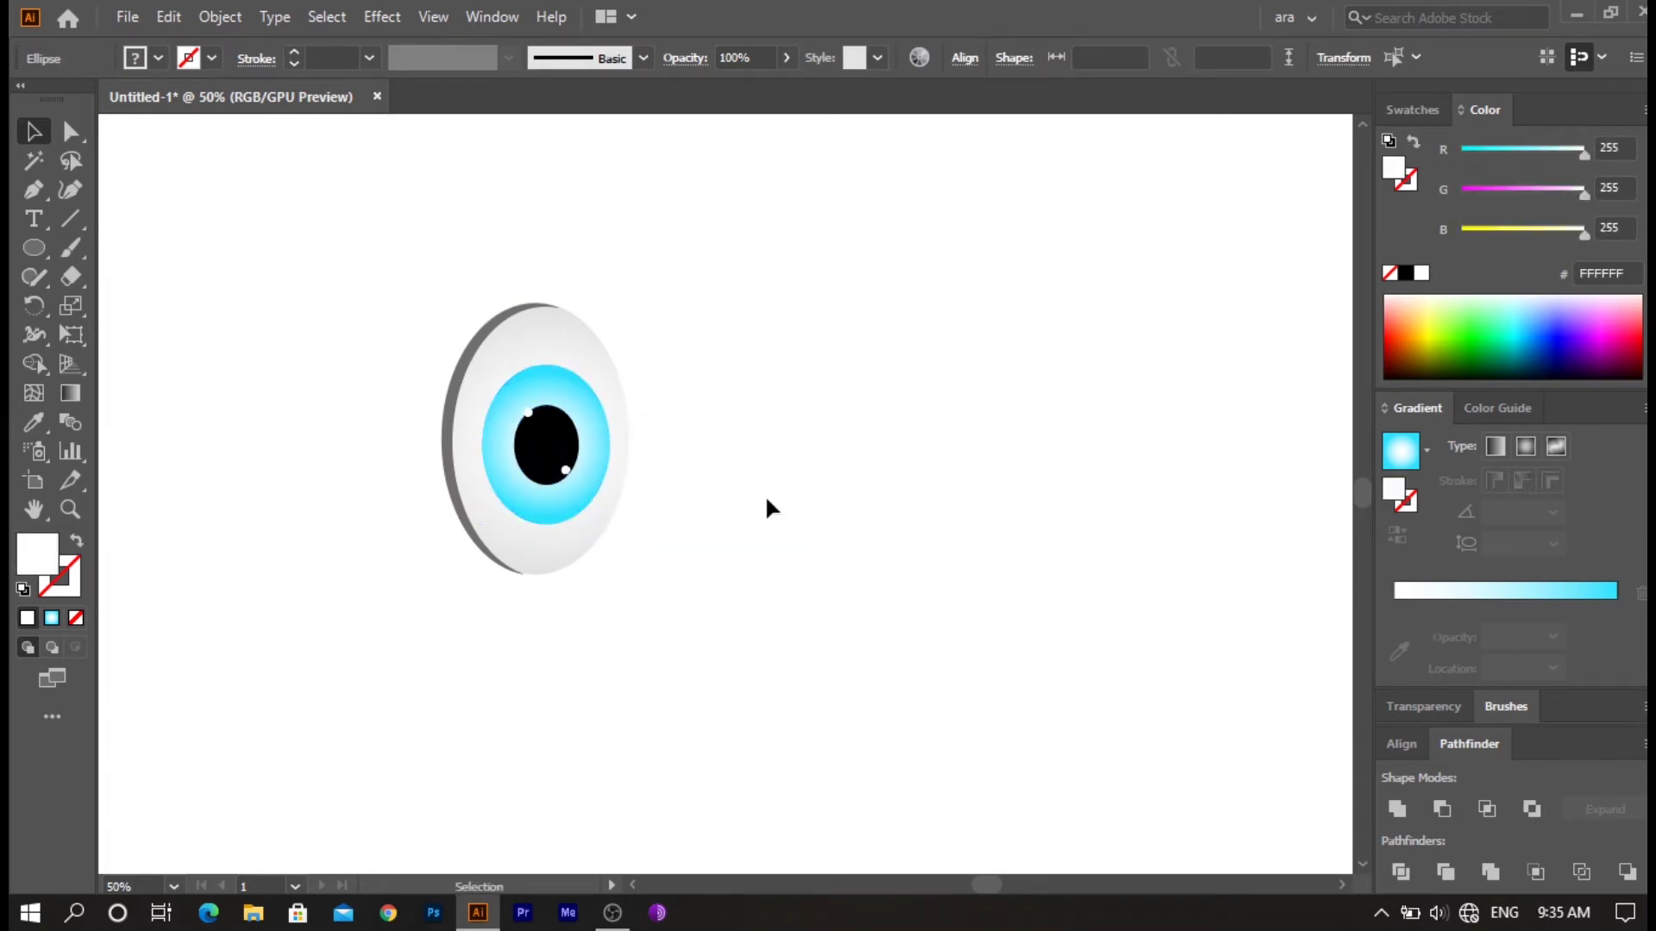
- Reposition the upper-left highlight and select all the eyeball parts
left_click(547, 452)
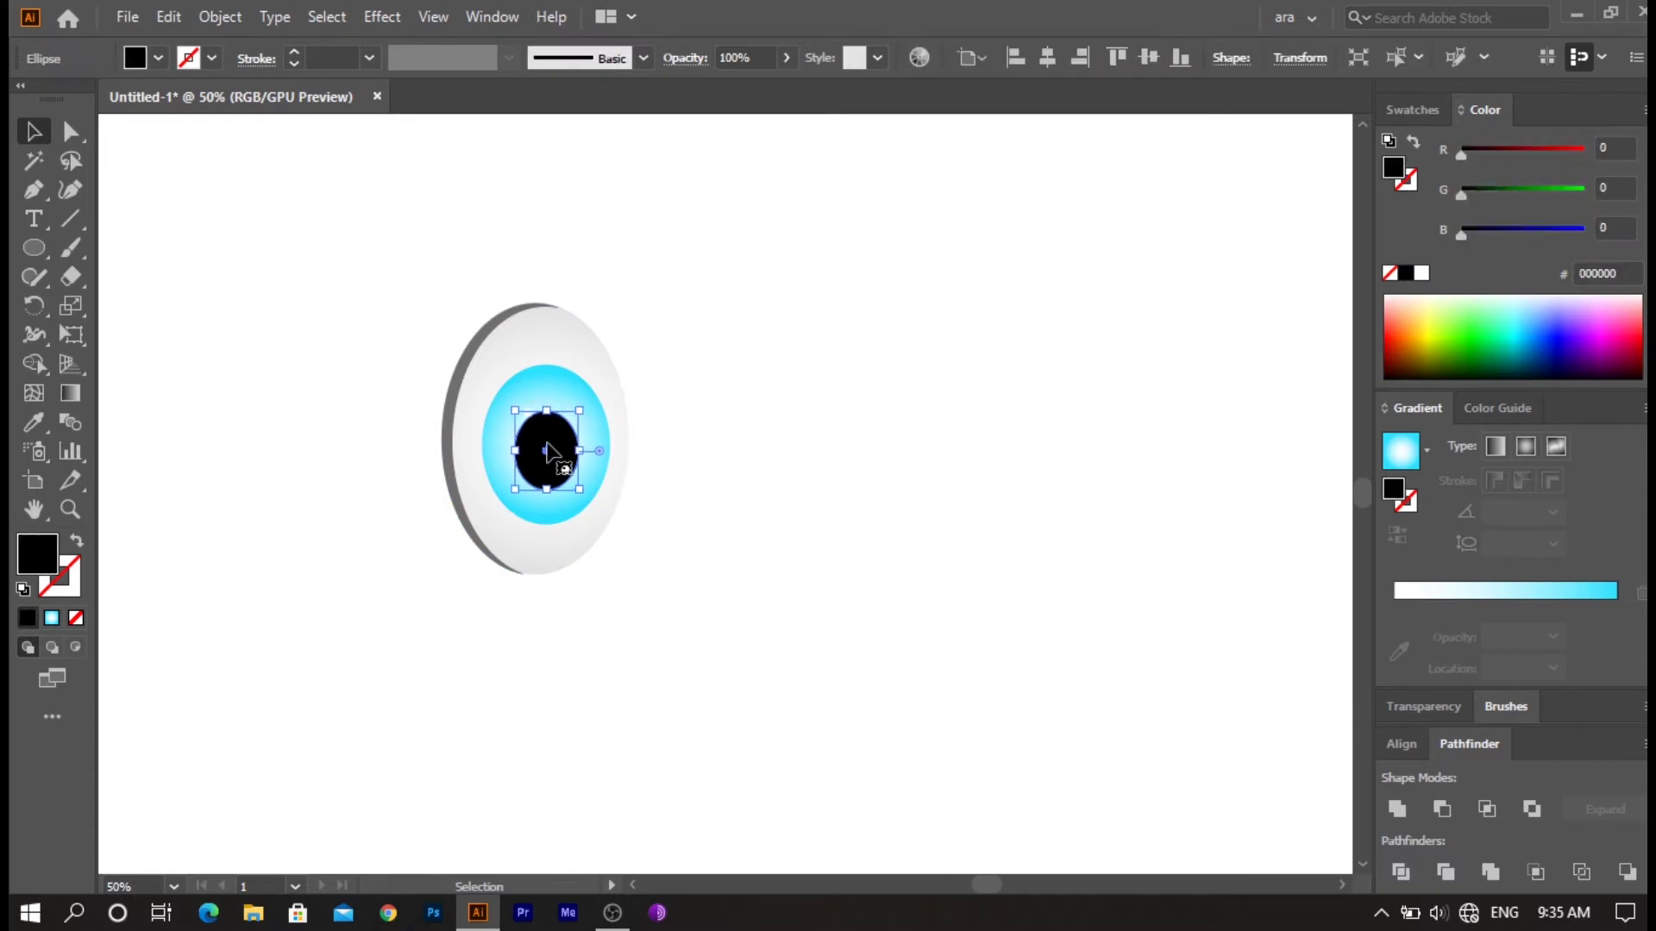
left_click(716, 478)
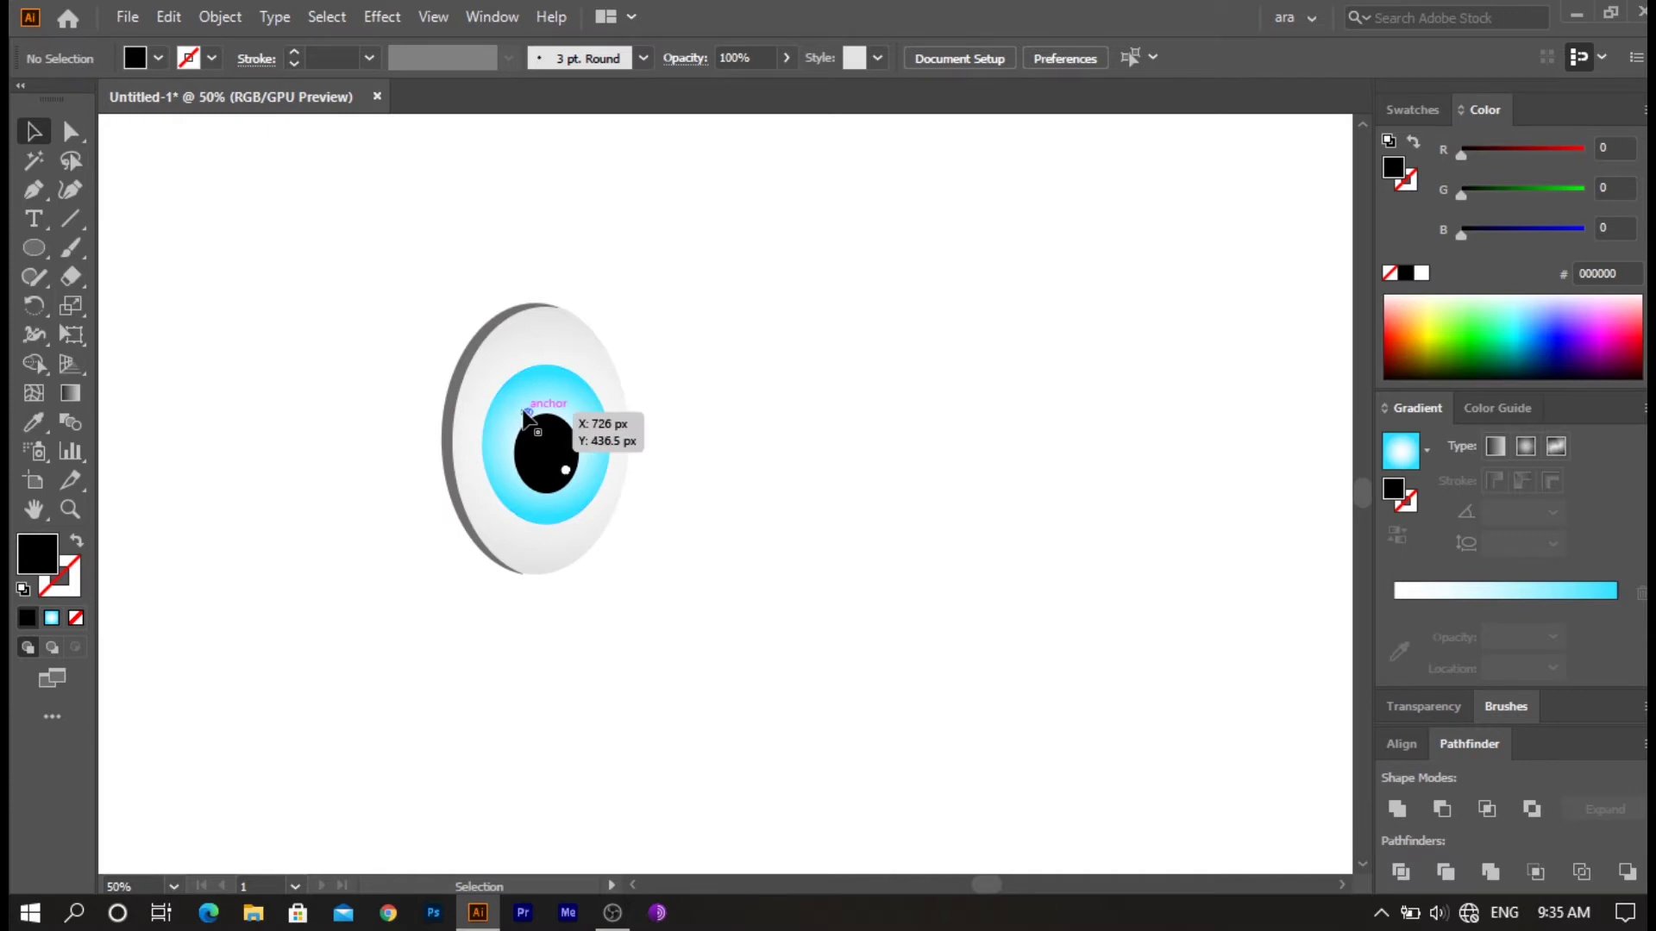
left_click(526, 415)
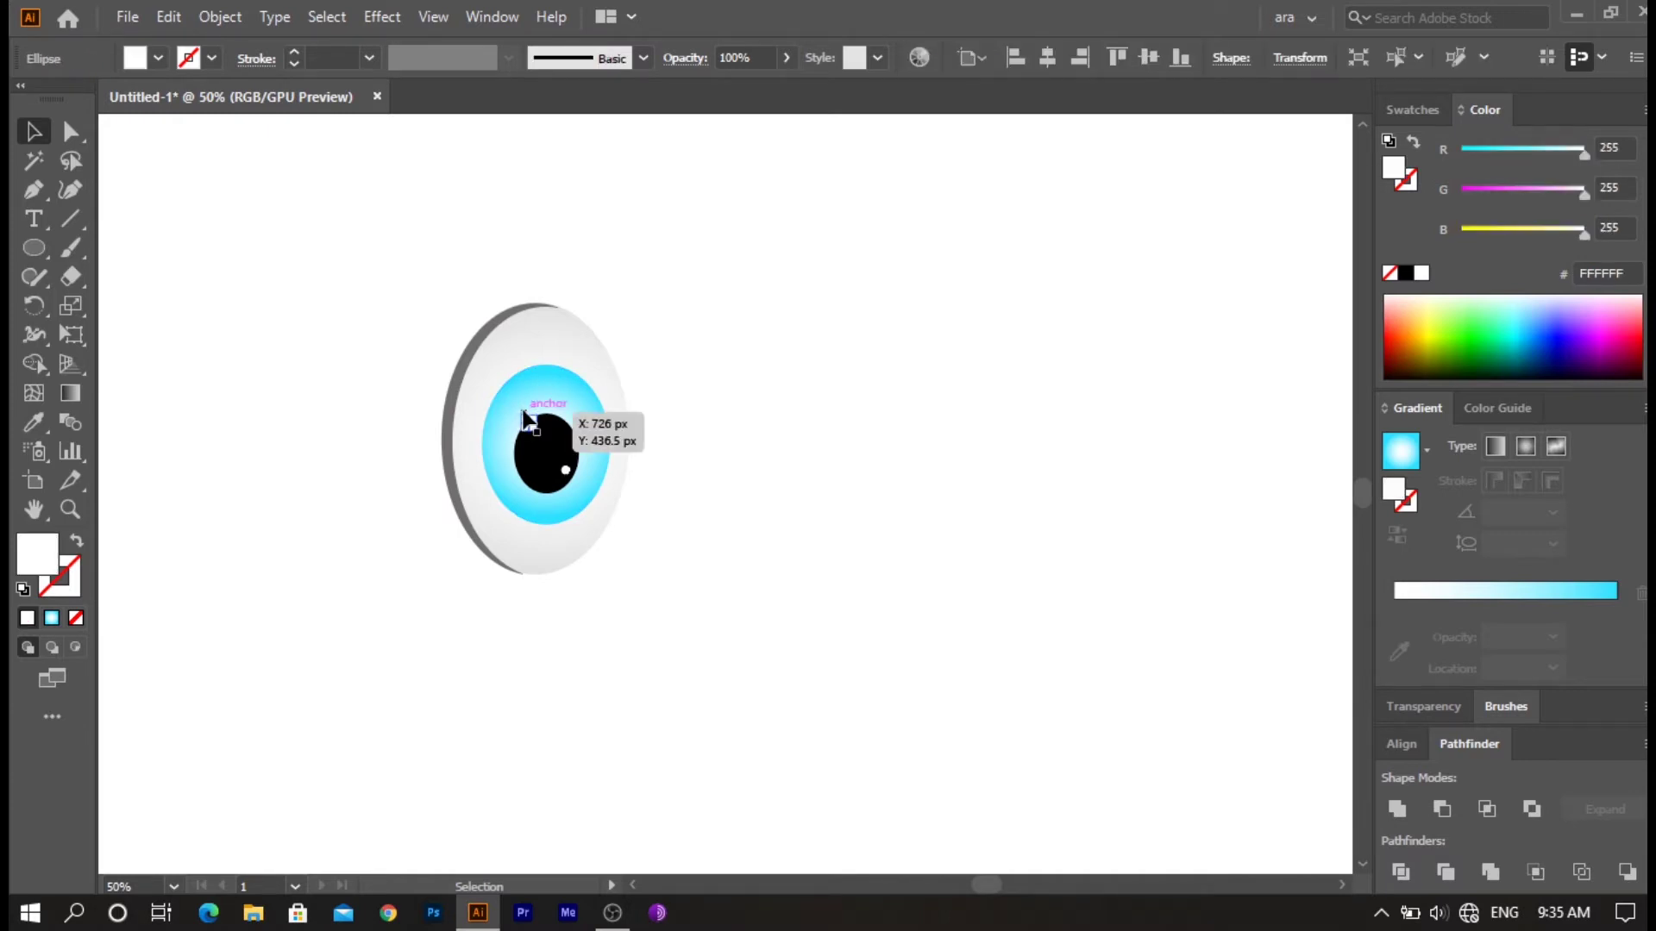
left_click(729, 486)
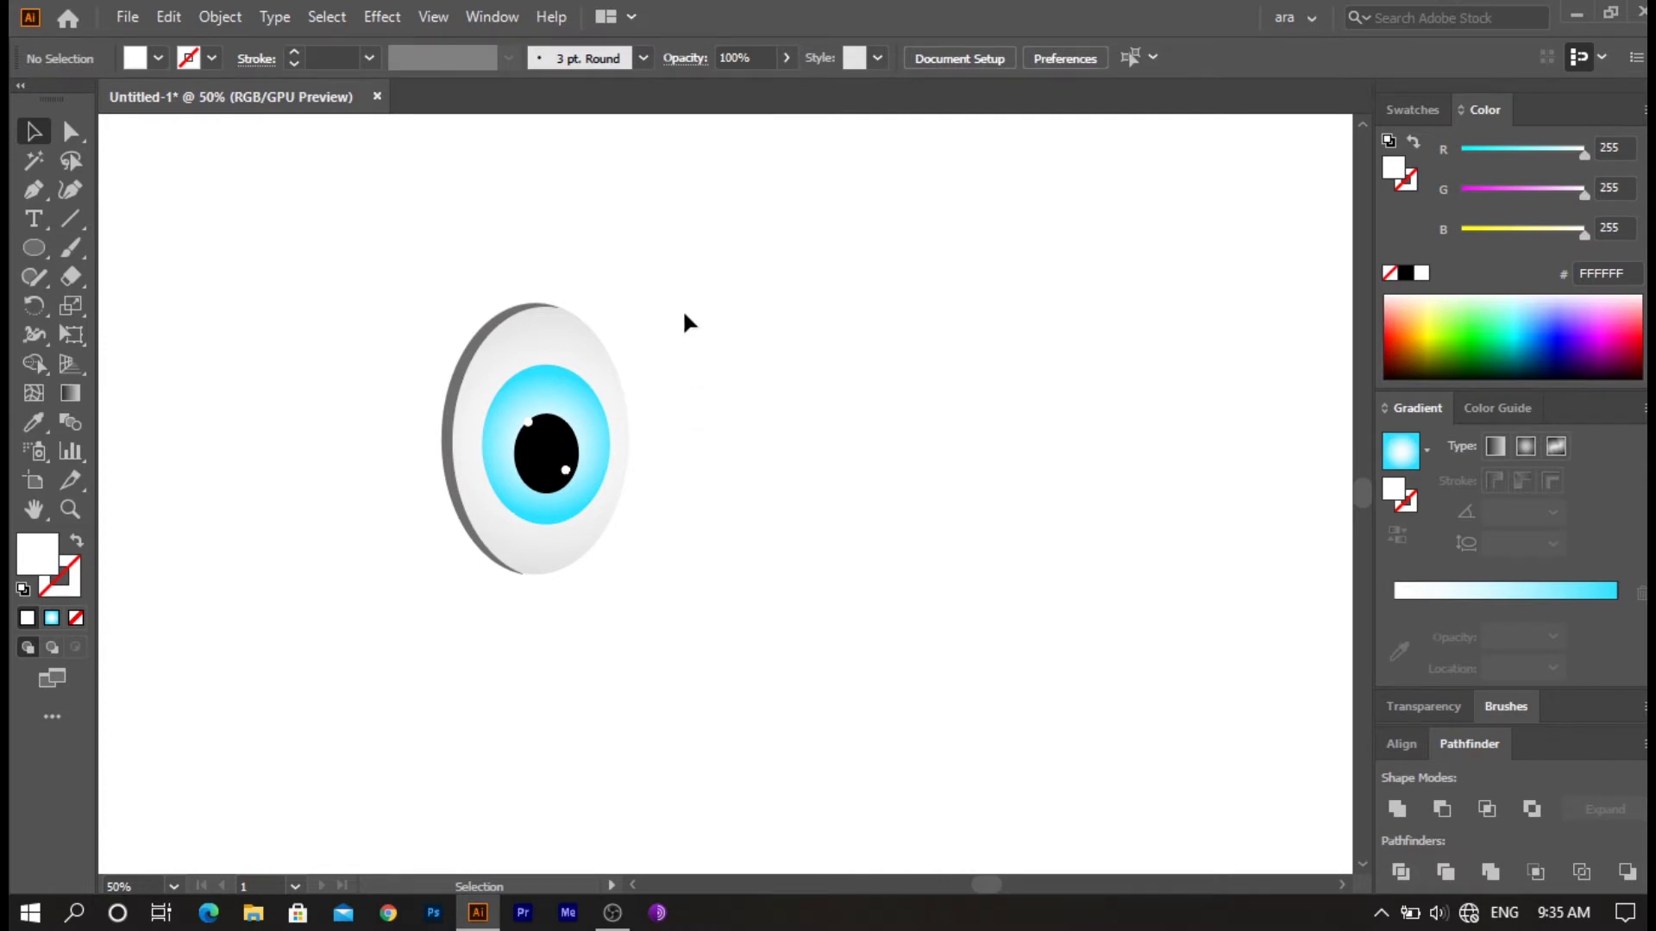
left_click_drag(431, 246, 674, 574)
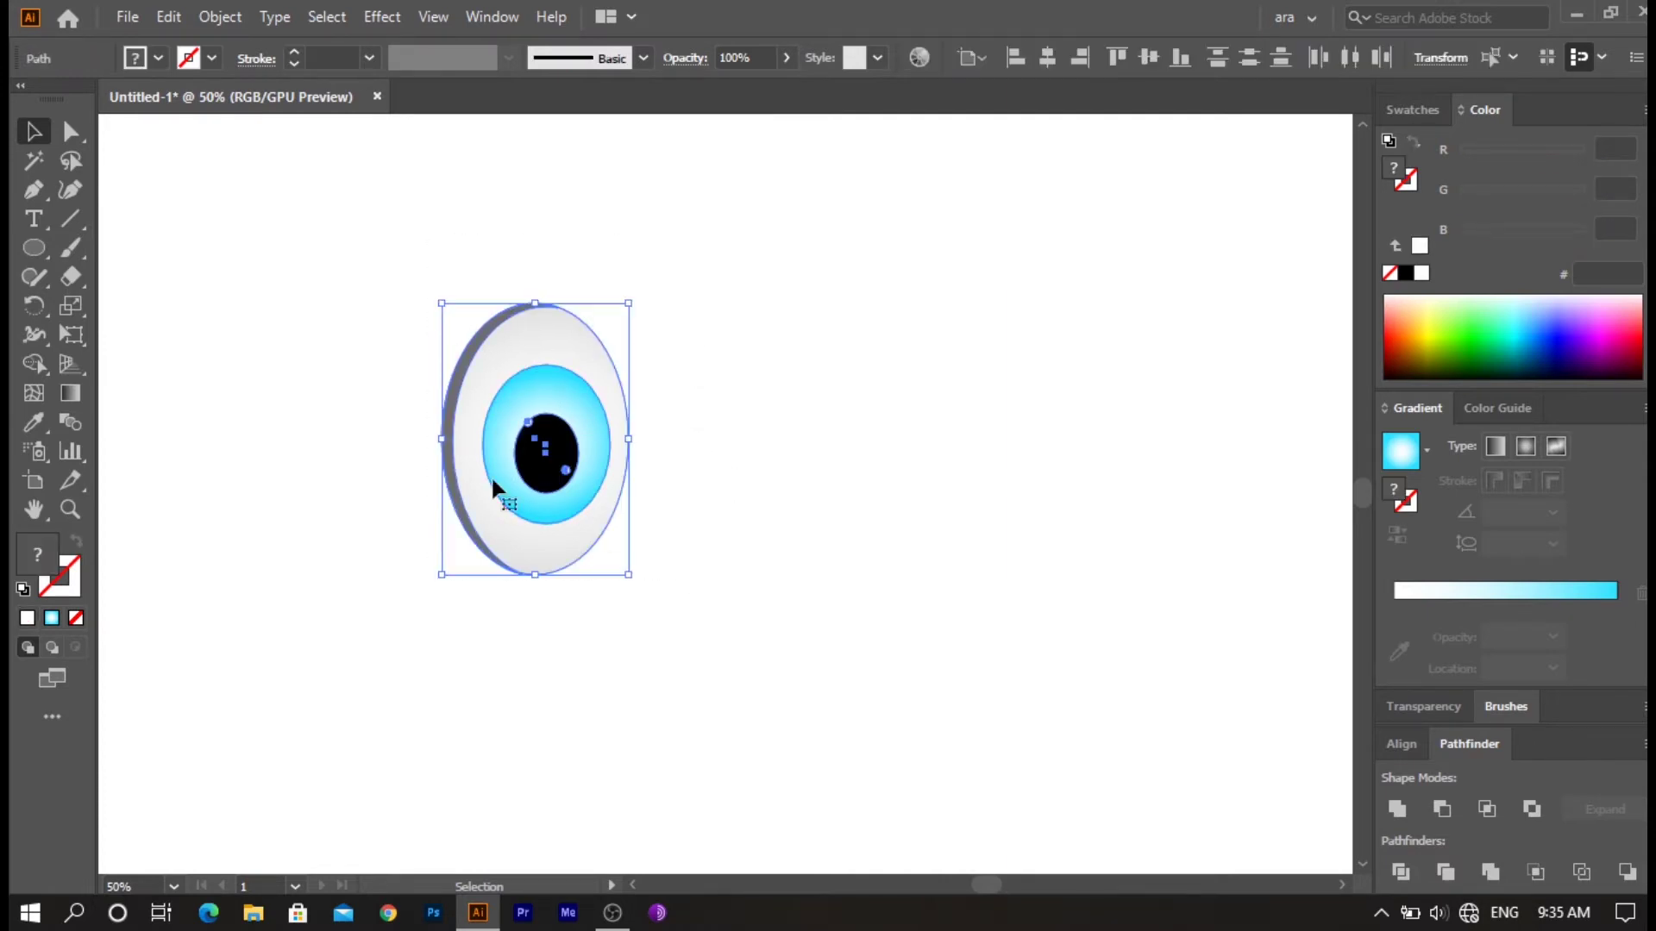
- Group the eyeball parts and drag a duplicate to the right as the second eye
left_click(220, 16)
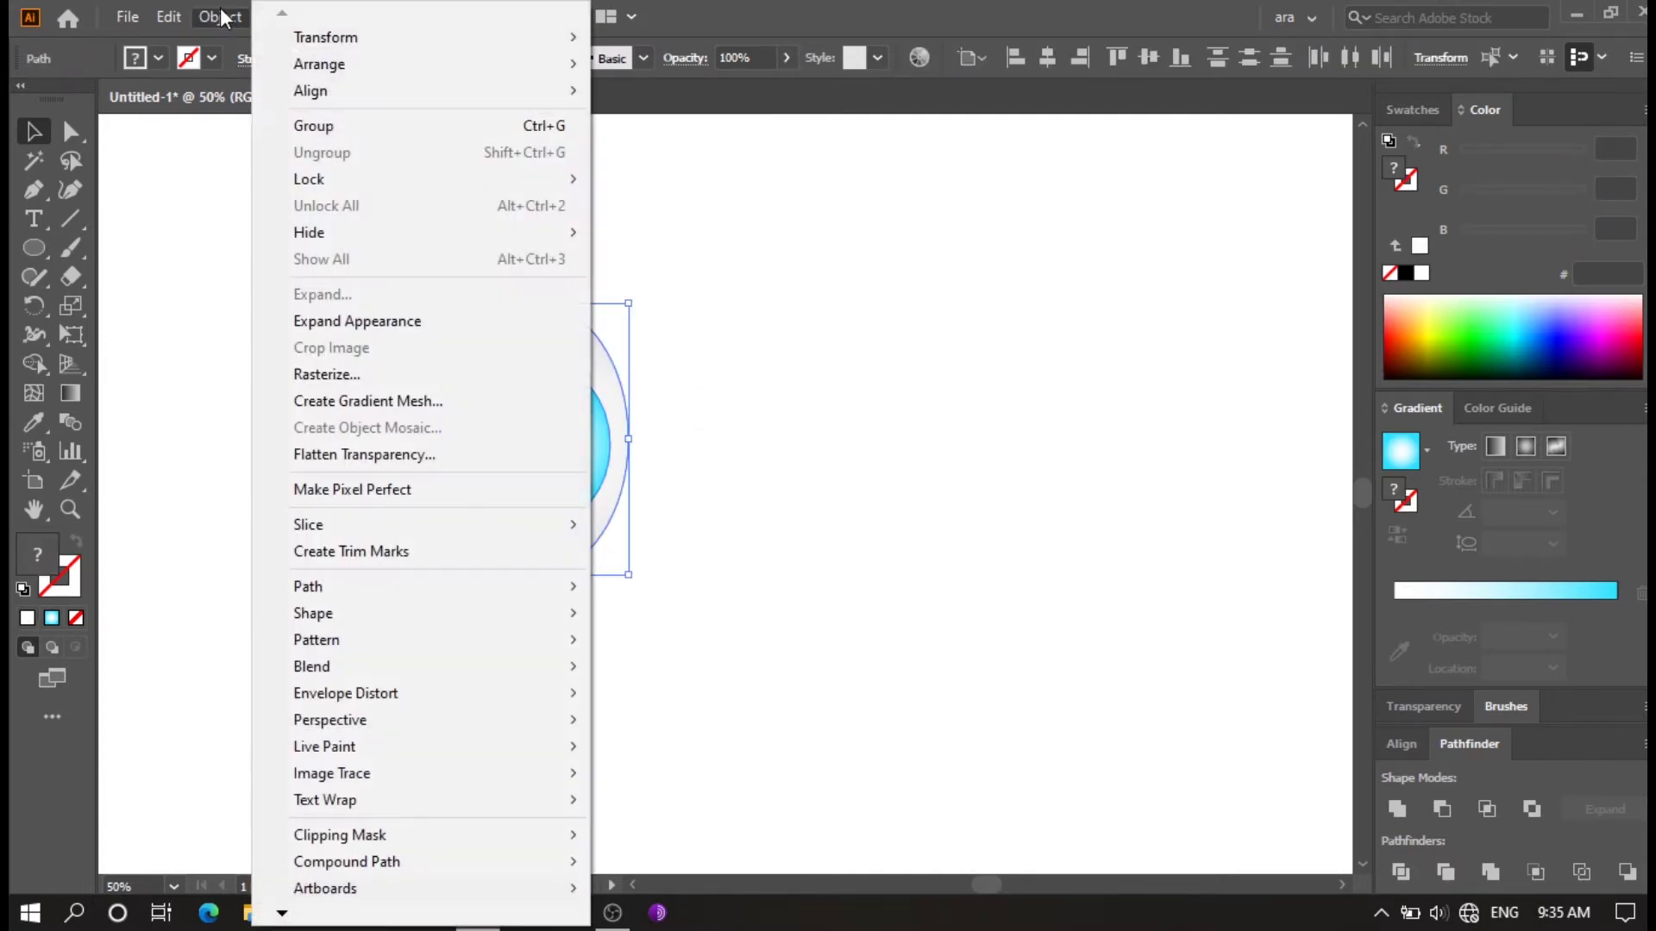
left_click(324, 126)
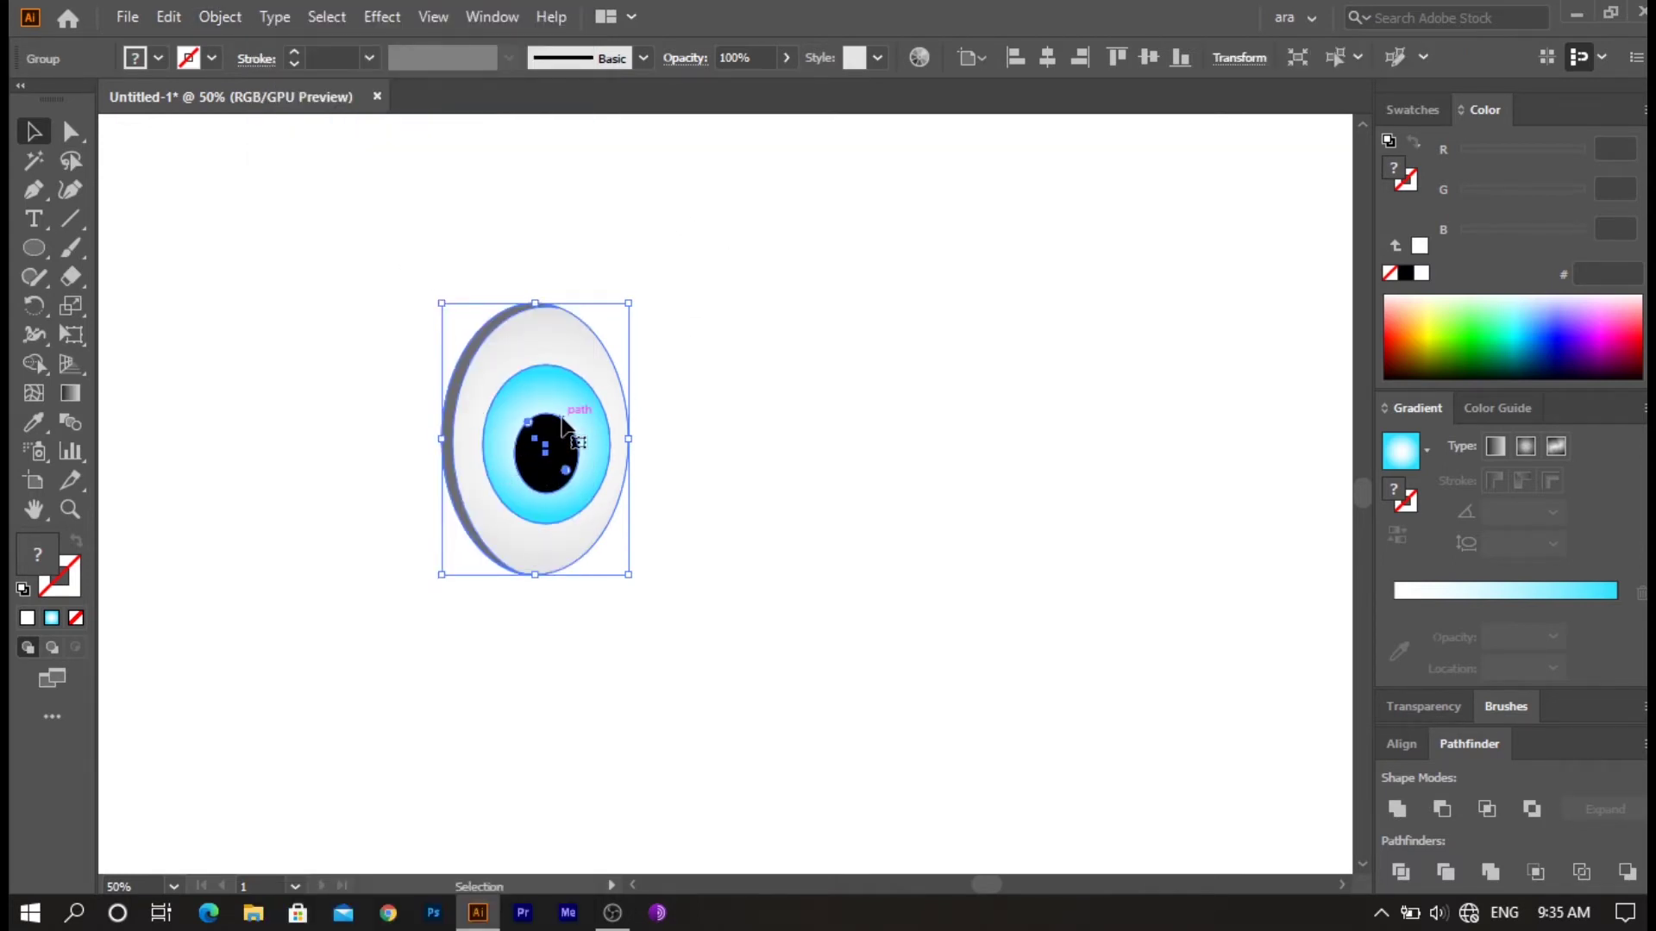
mouse_move(559, 431)
left_mouse_down()
mouse_move(825, 473)
mouse_move(793, 470)
left_mouse_up()
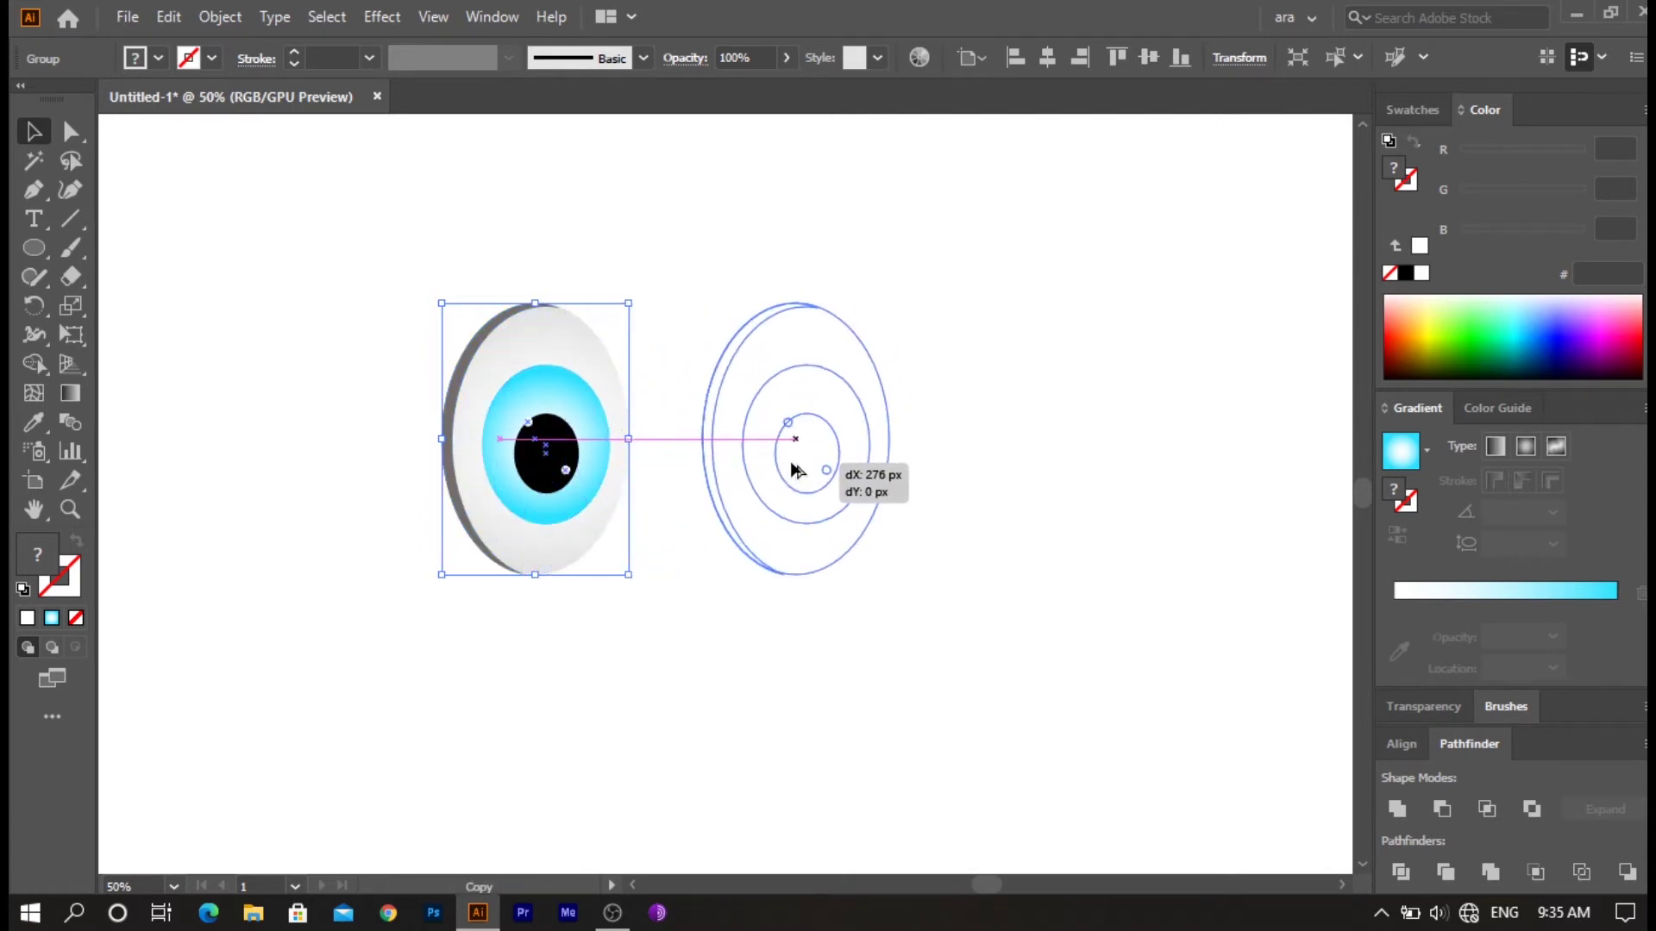
left_click_drag(794, 470, 782, 464)
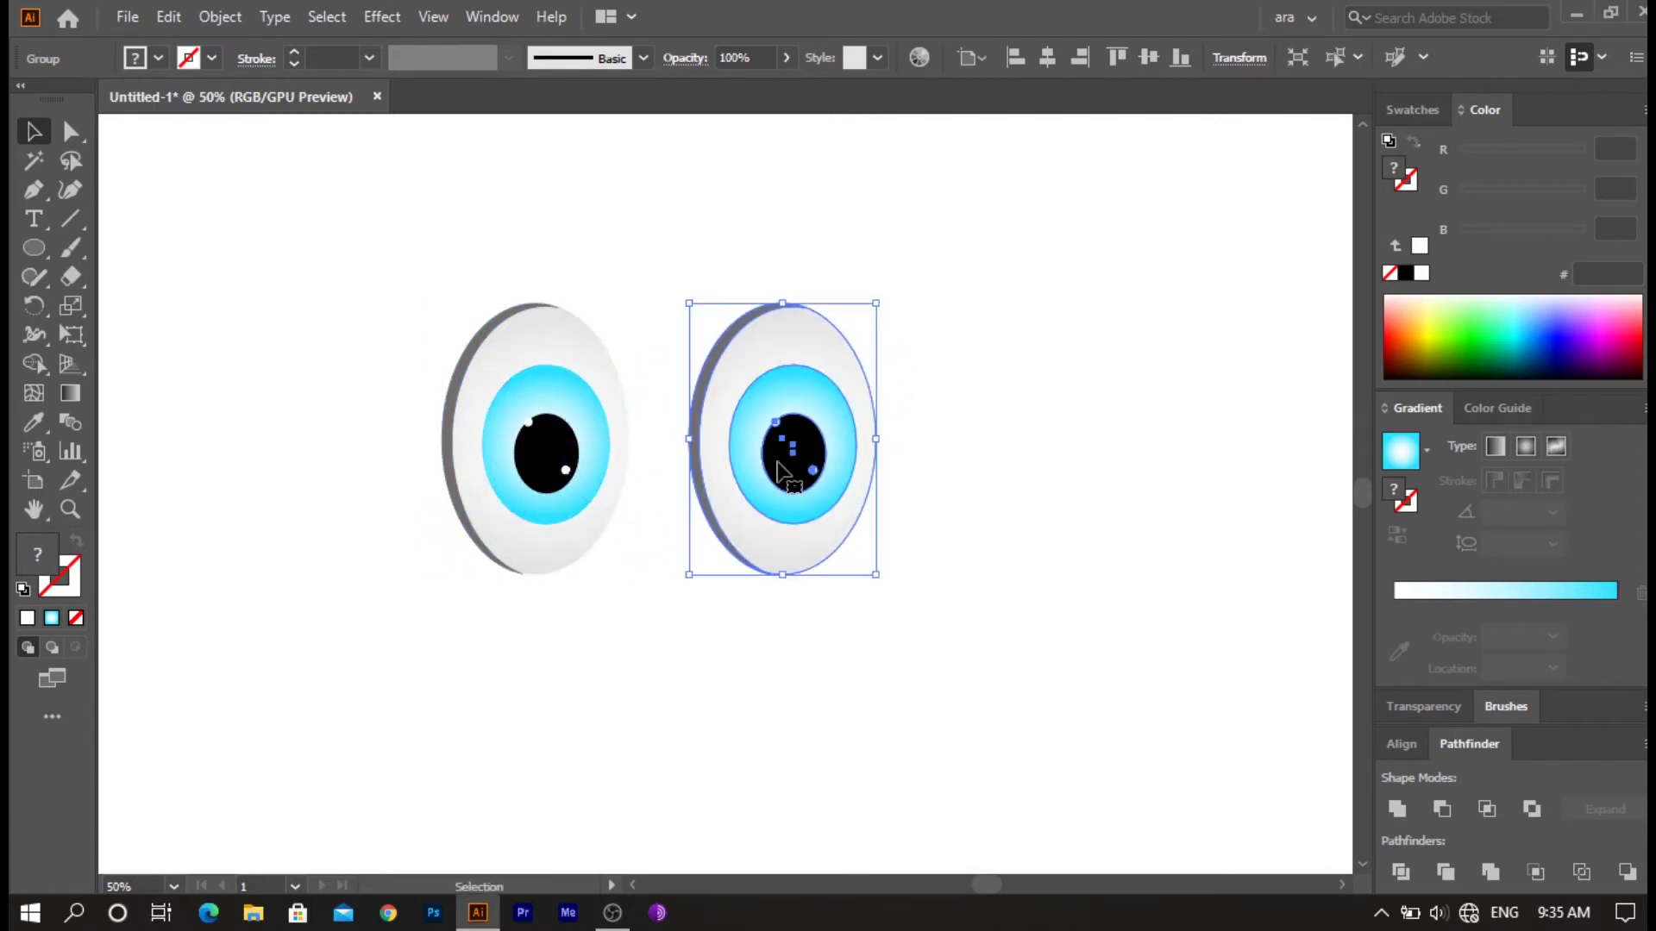
left_click(630, 624)
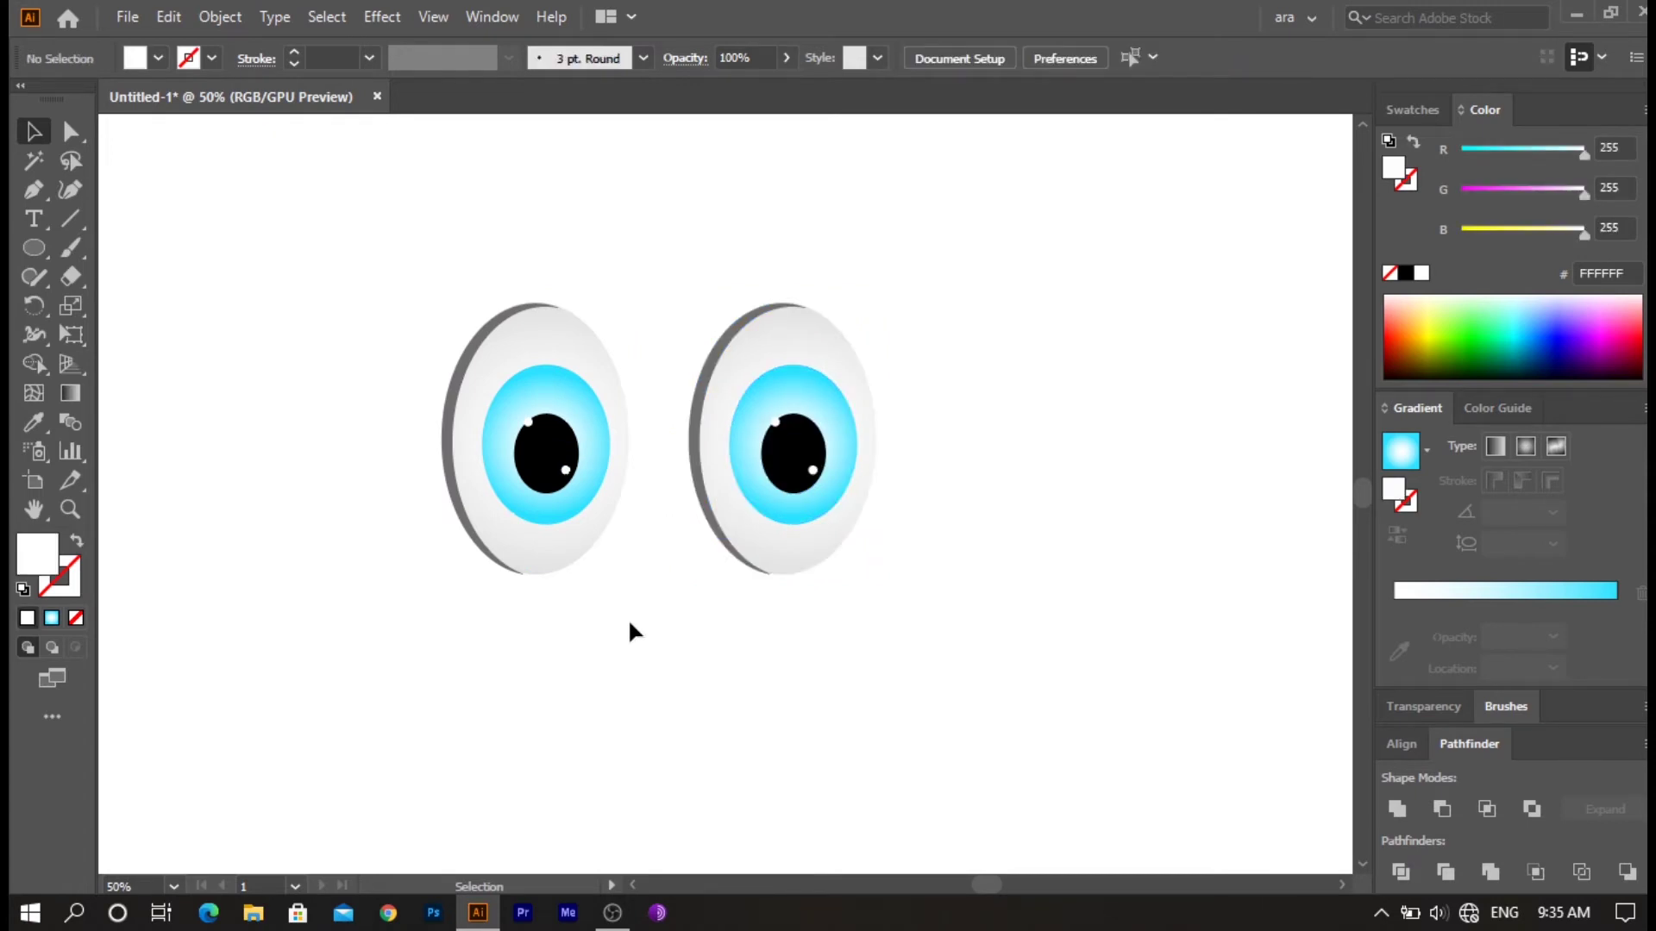
key("ctrl+minus")
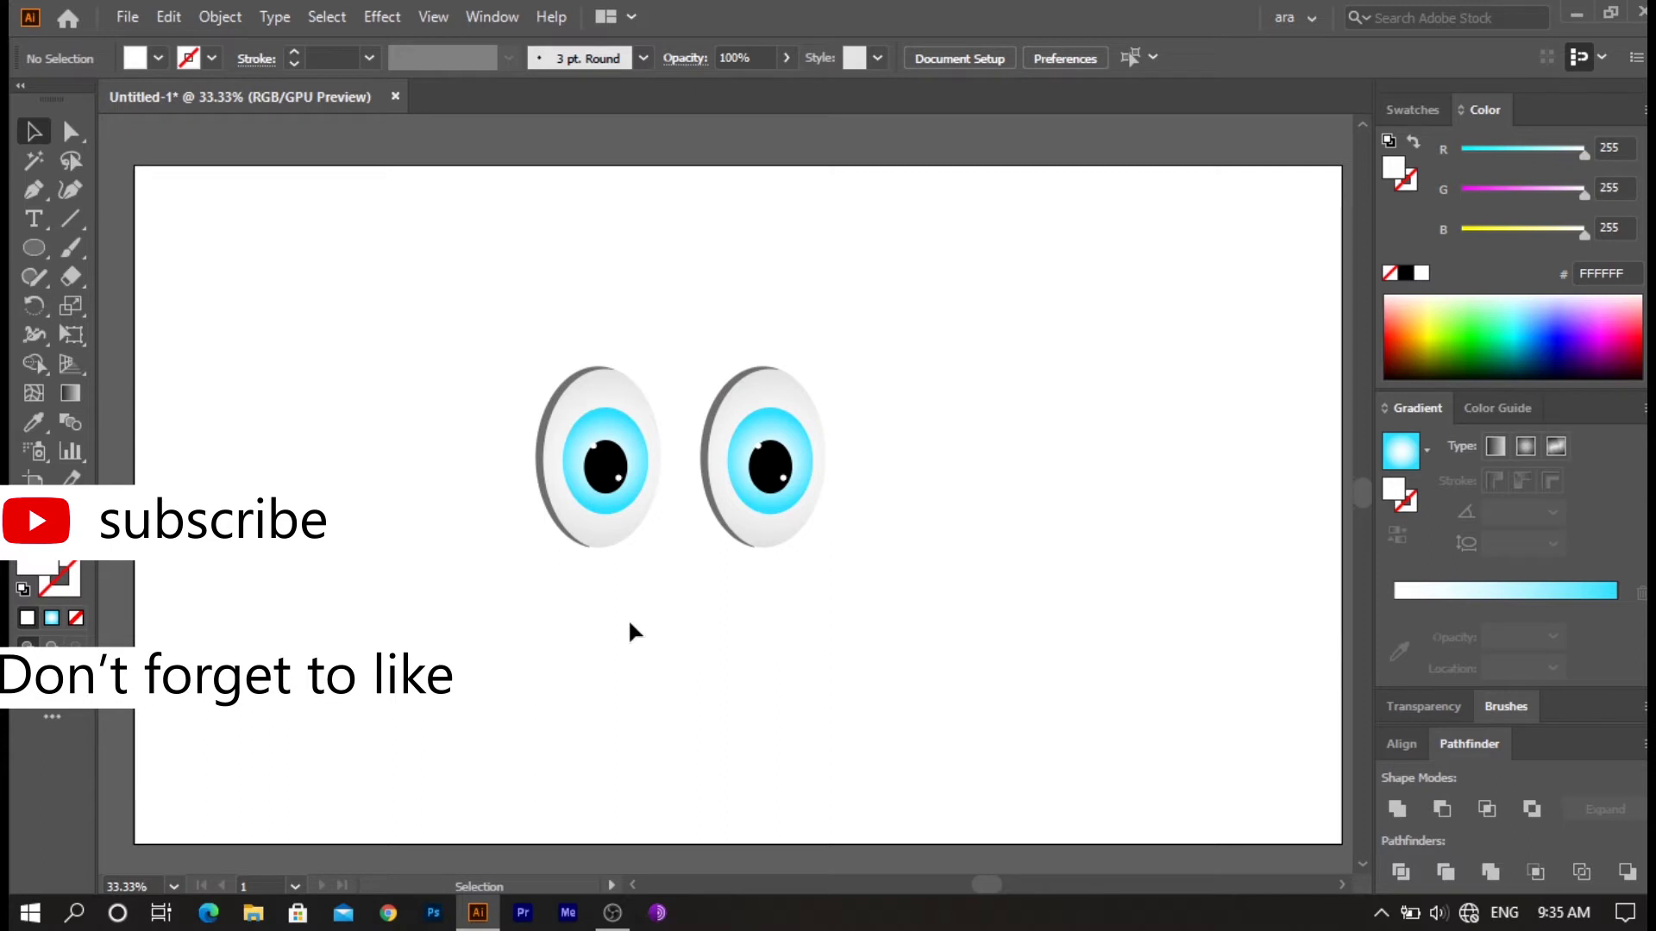
left_click(33, 189)
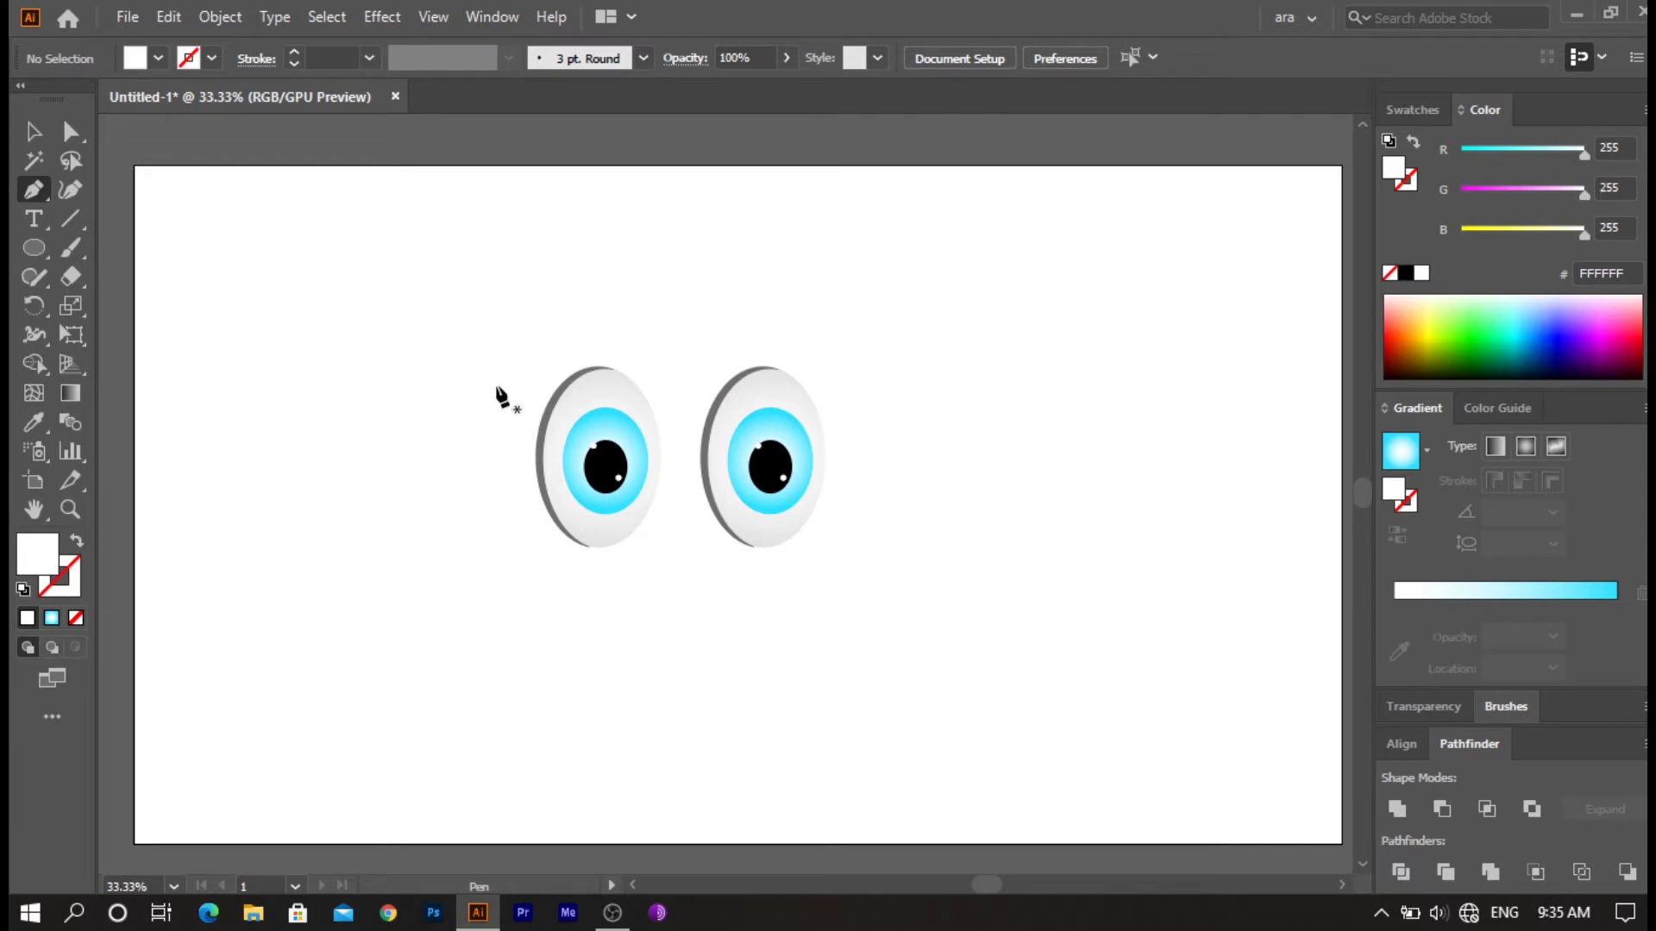
- Pen-draw a closed wedge outline above the left eye with a pointed left tip
key("ctrl+plus")
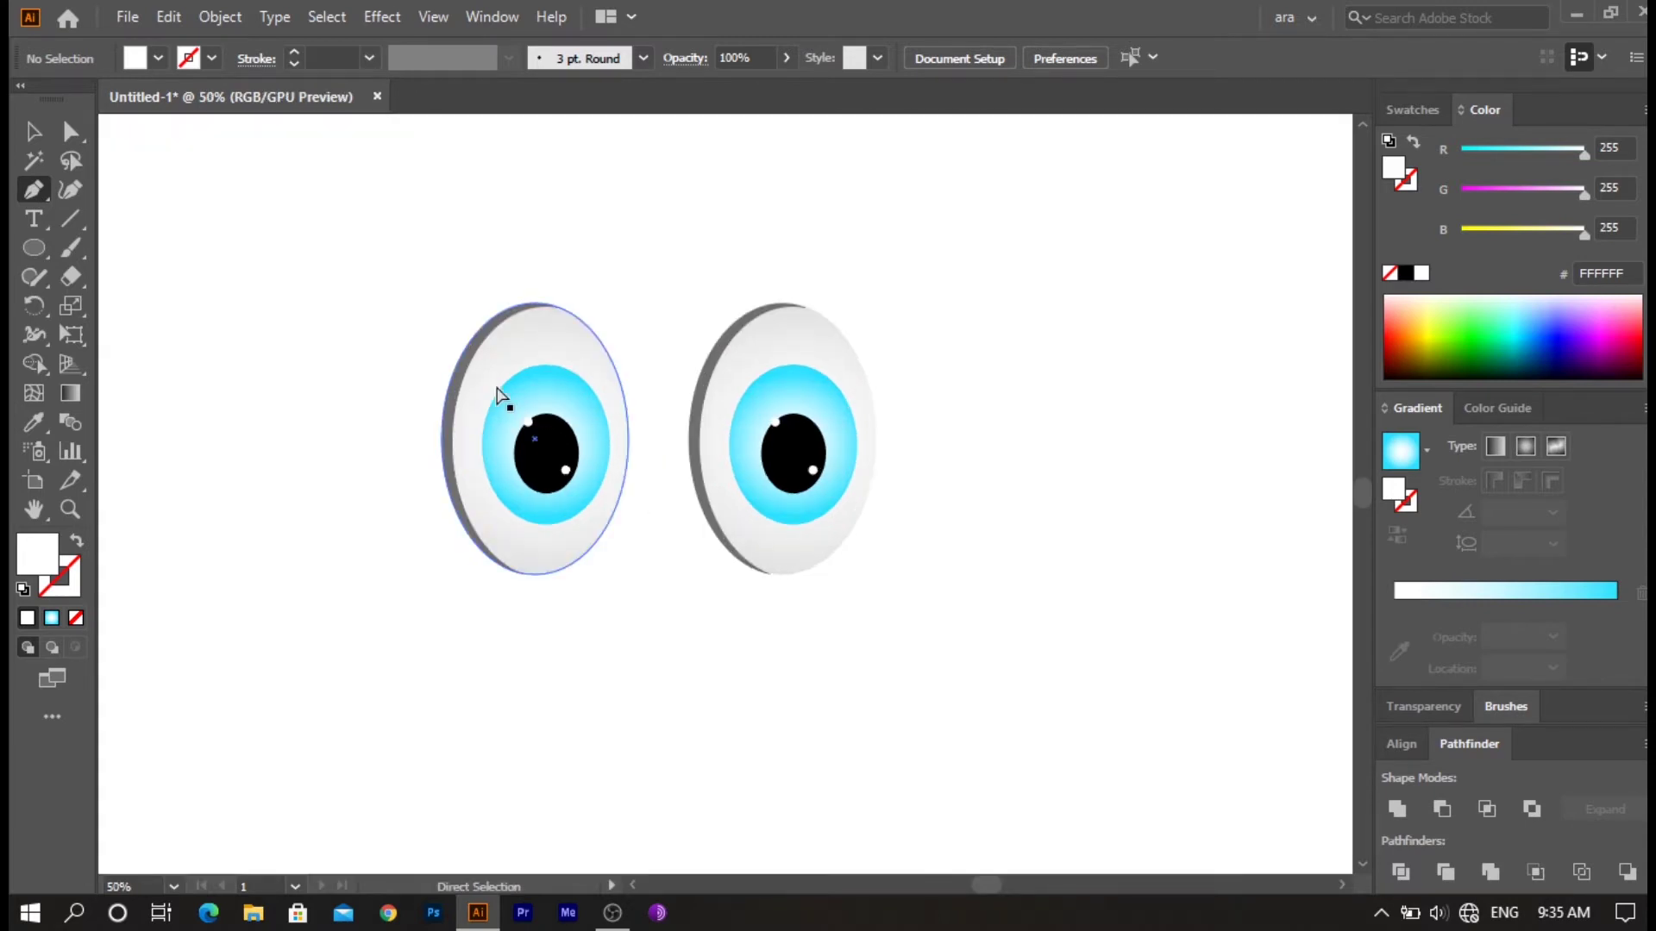
key("ctrl+plus")
key("ctrl+minus")
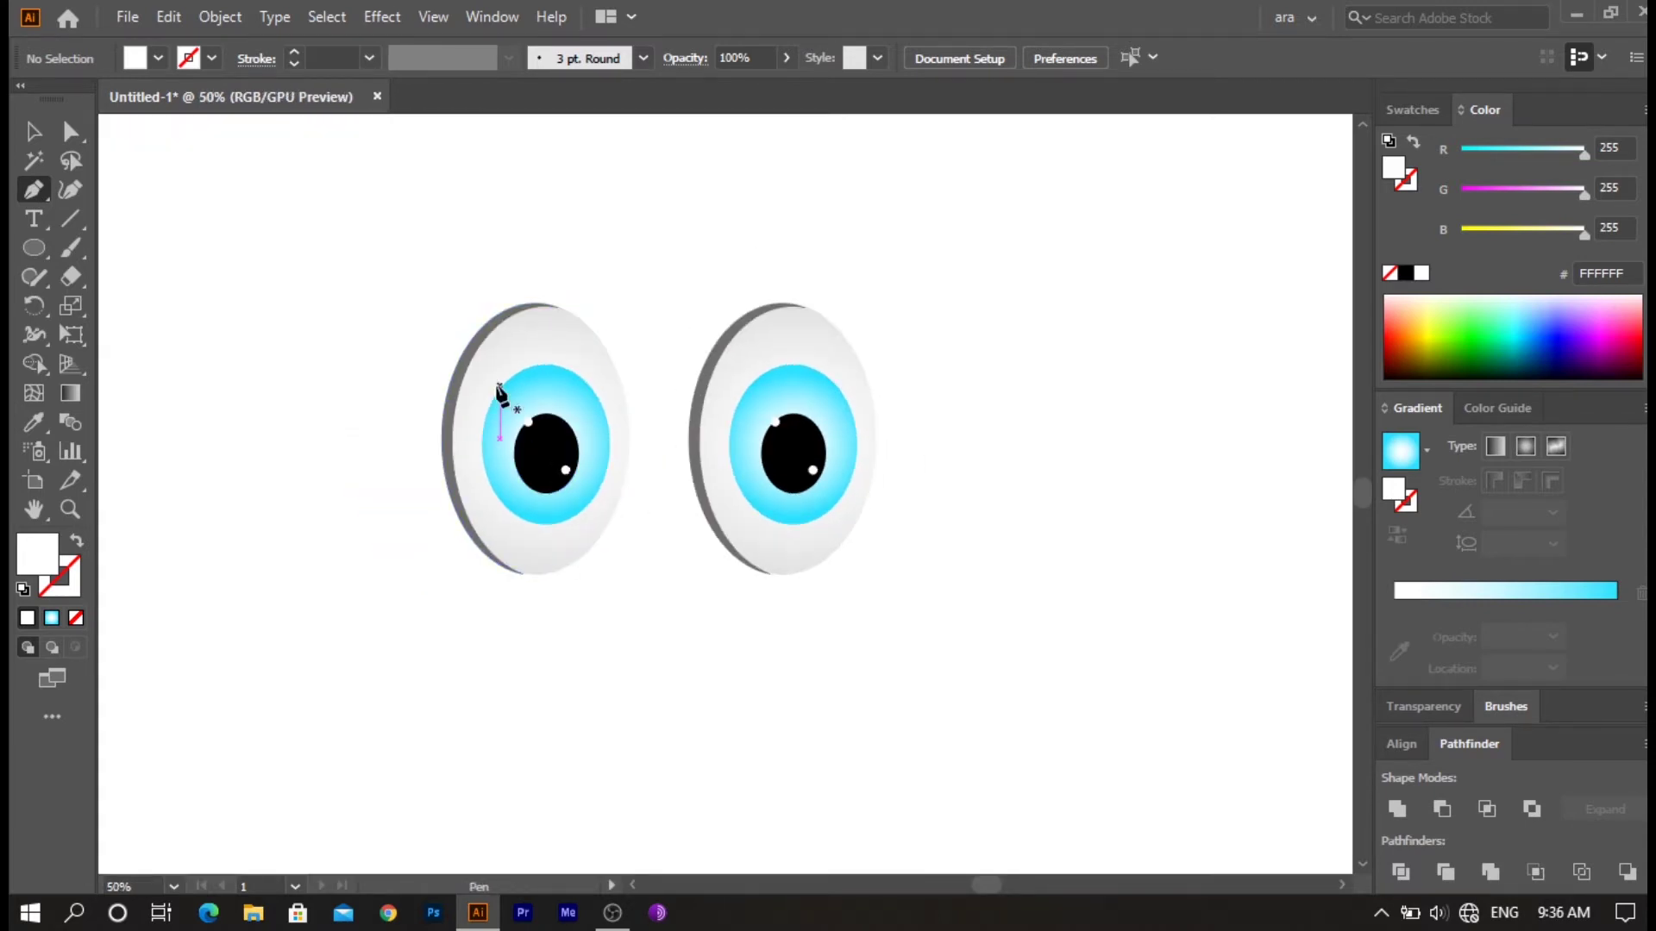
left_click(591, 244)
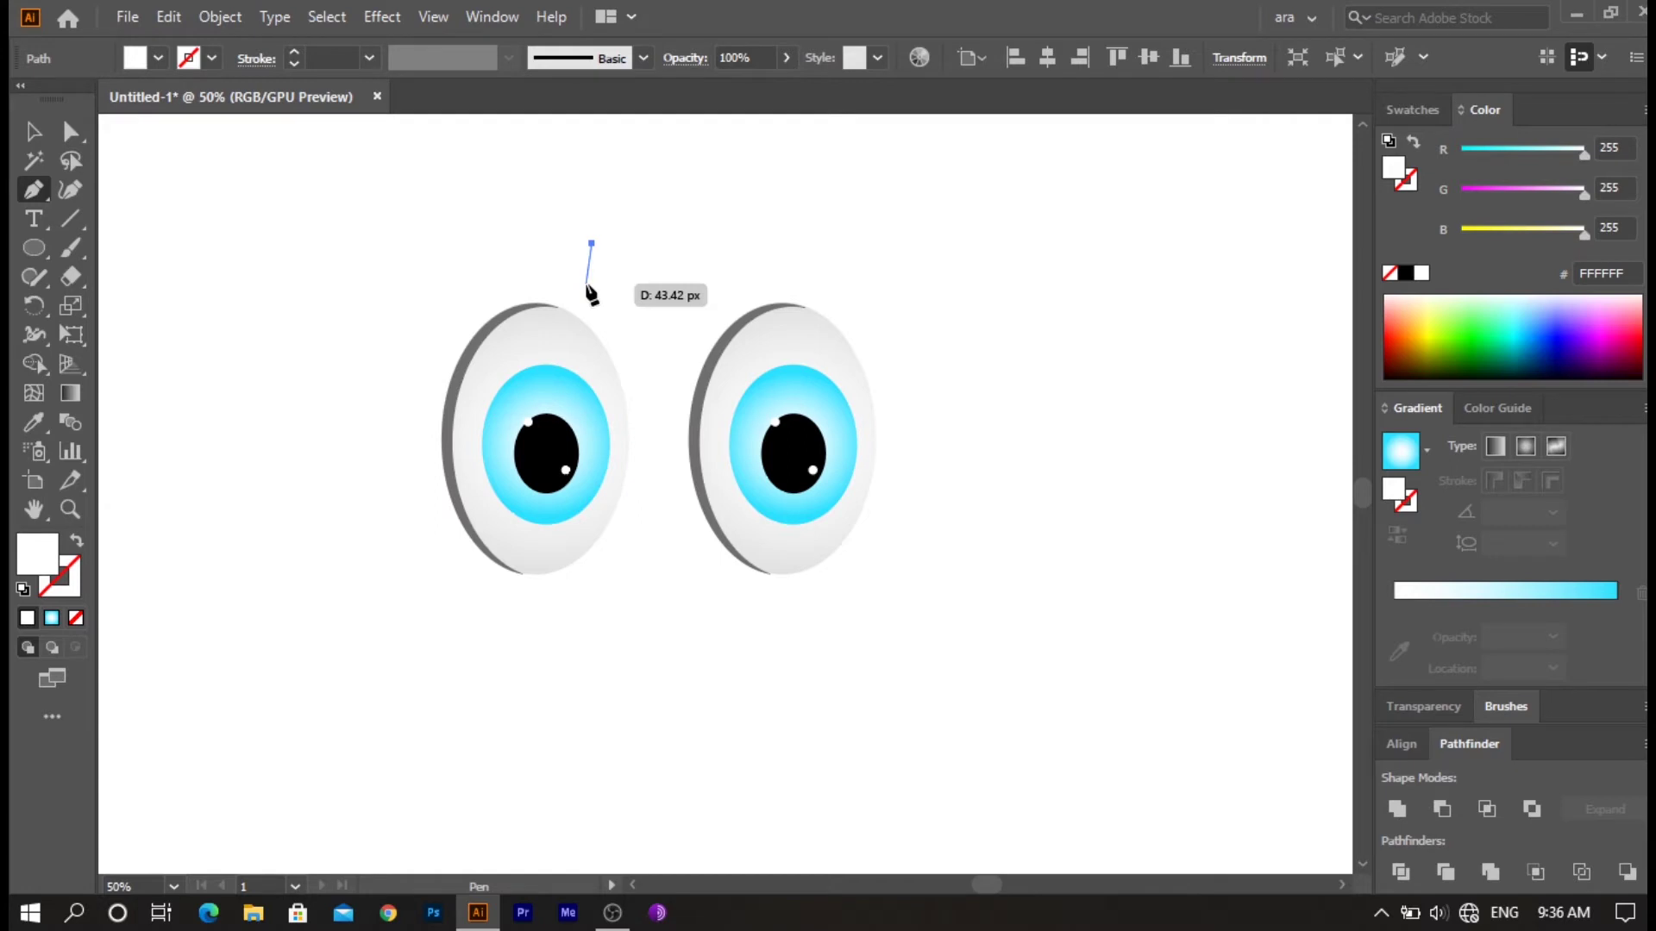
left_click(586, 284)
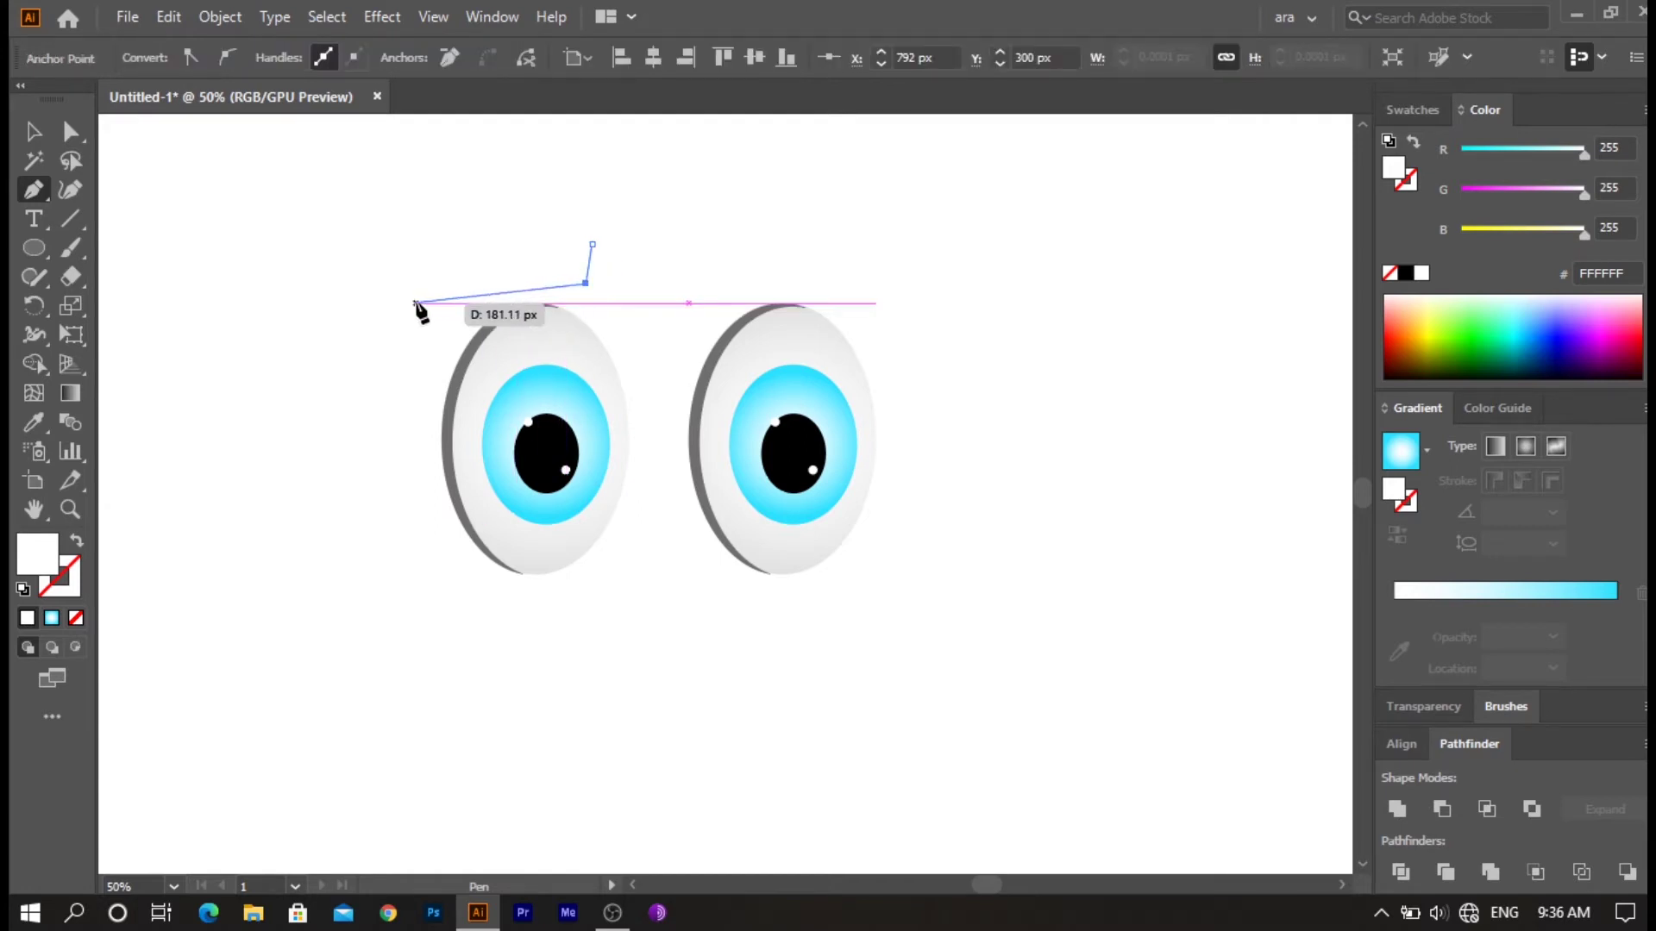
left_click(353, 303)
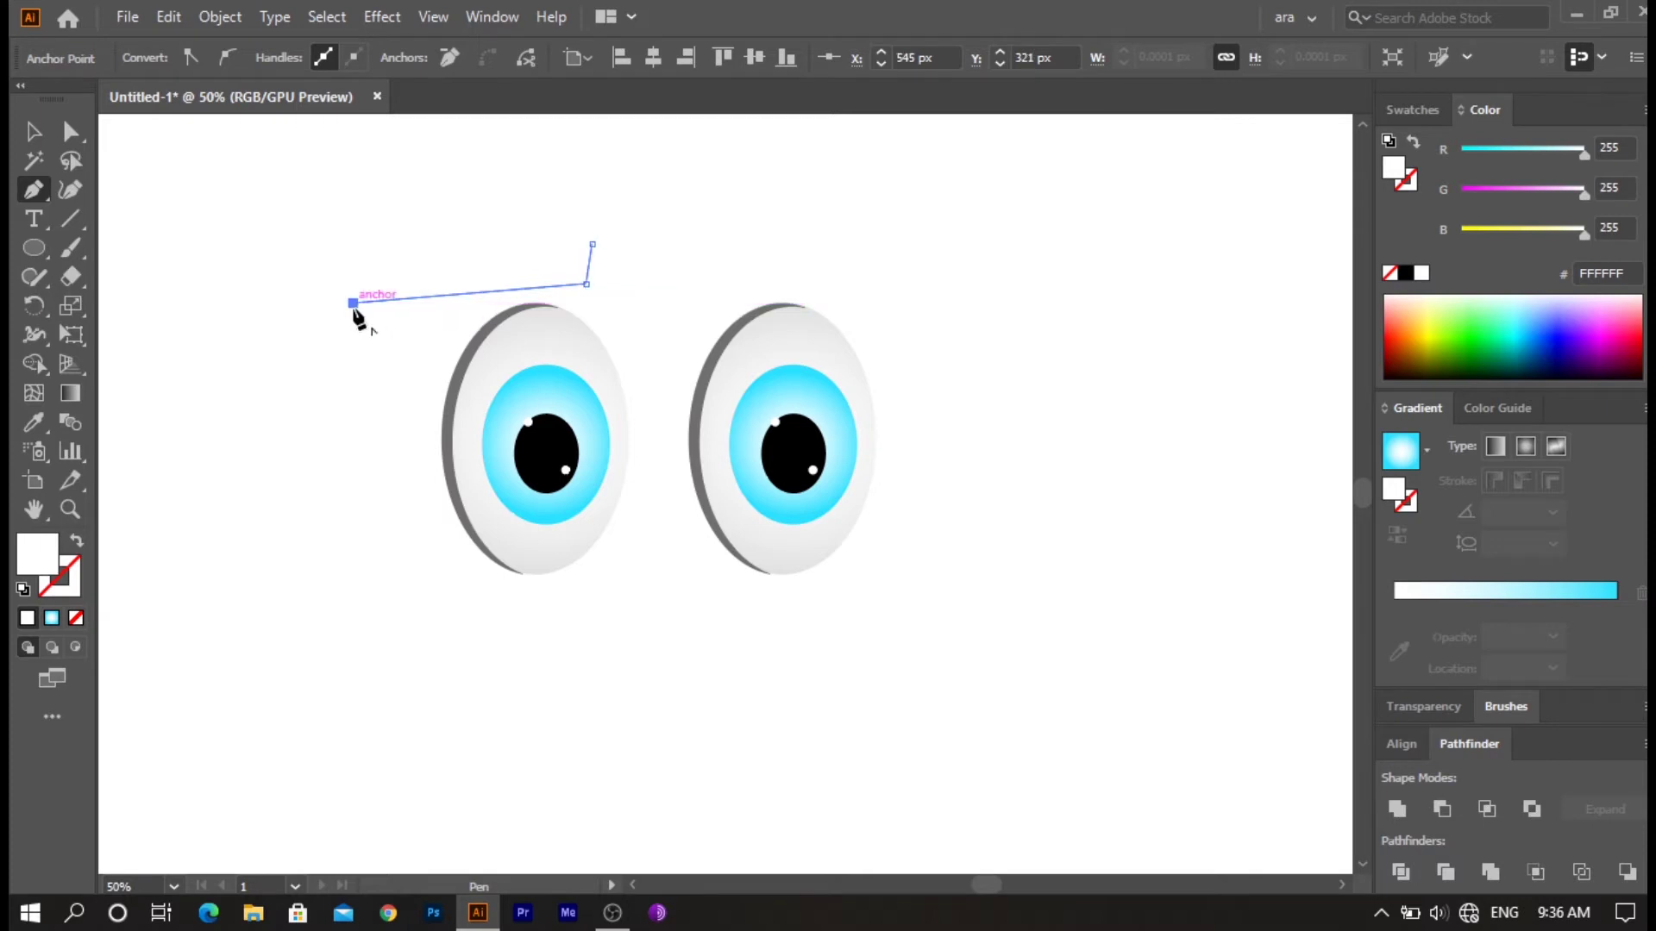
left_click(578, 213)
left_click(592, 244)
- Stretch the eyebrow farther left, fill it solid black, and zoom in on it
key("v")
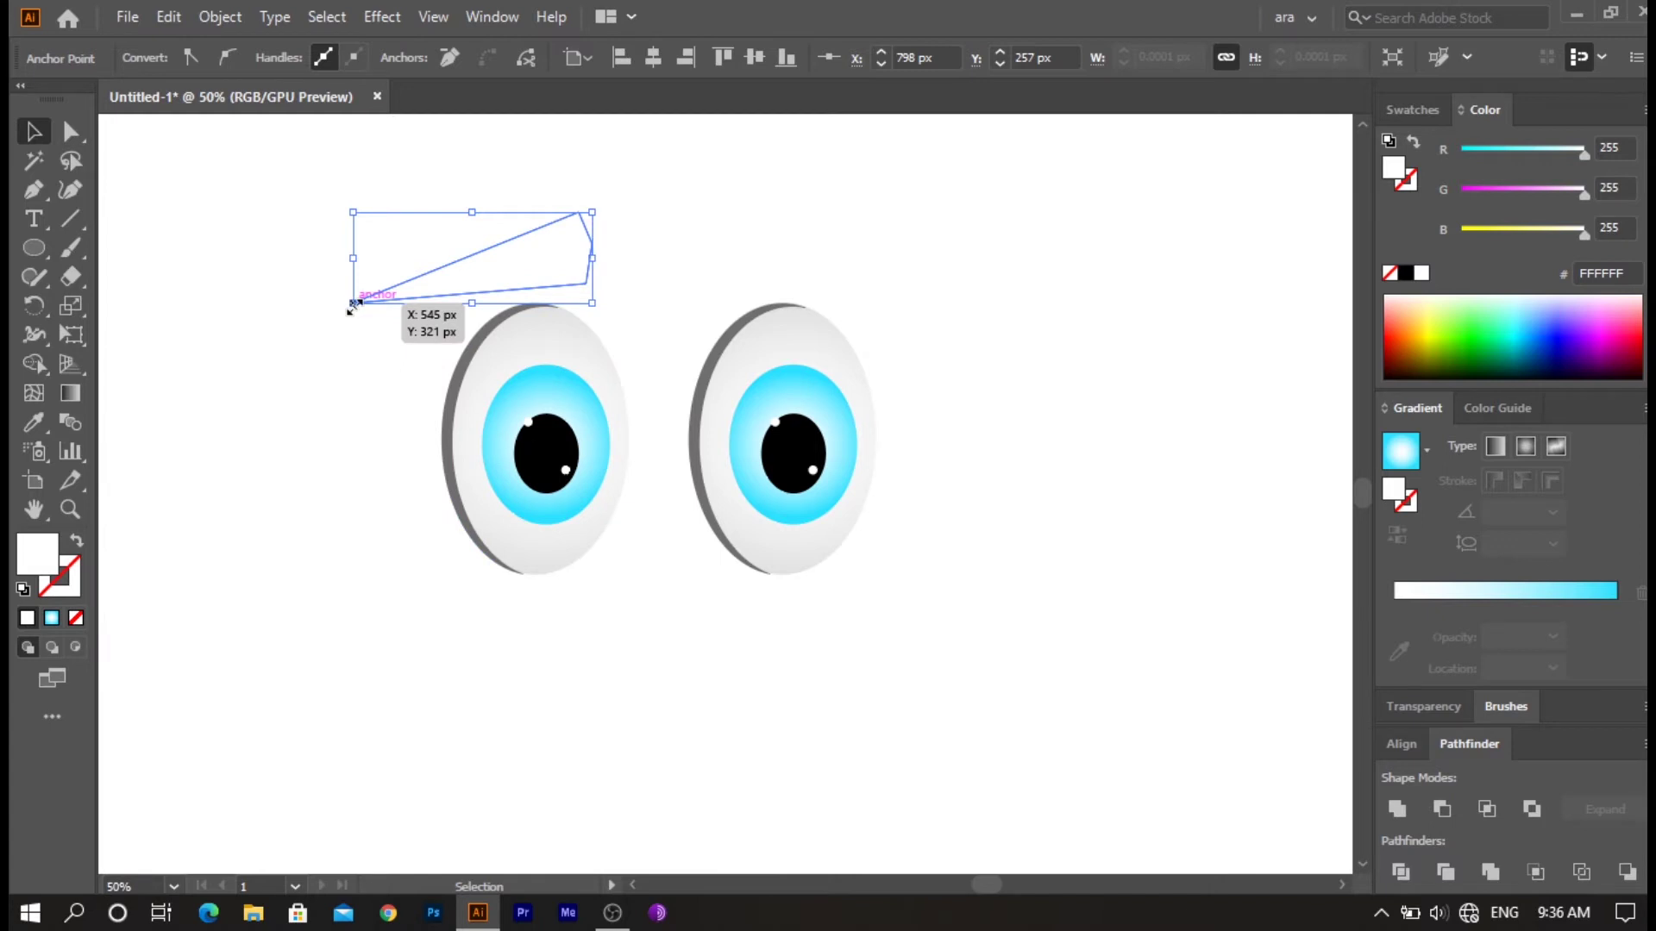
left_click_drag(353, 302, 276, 308)
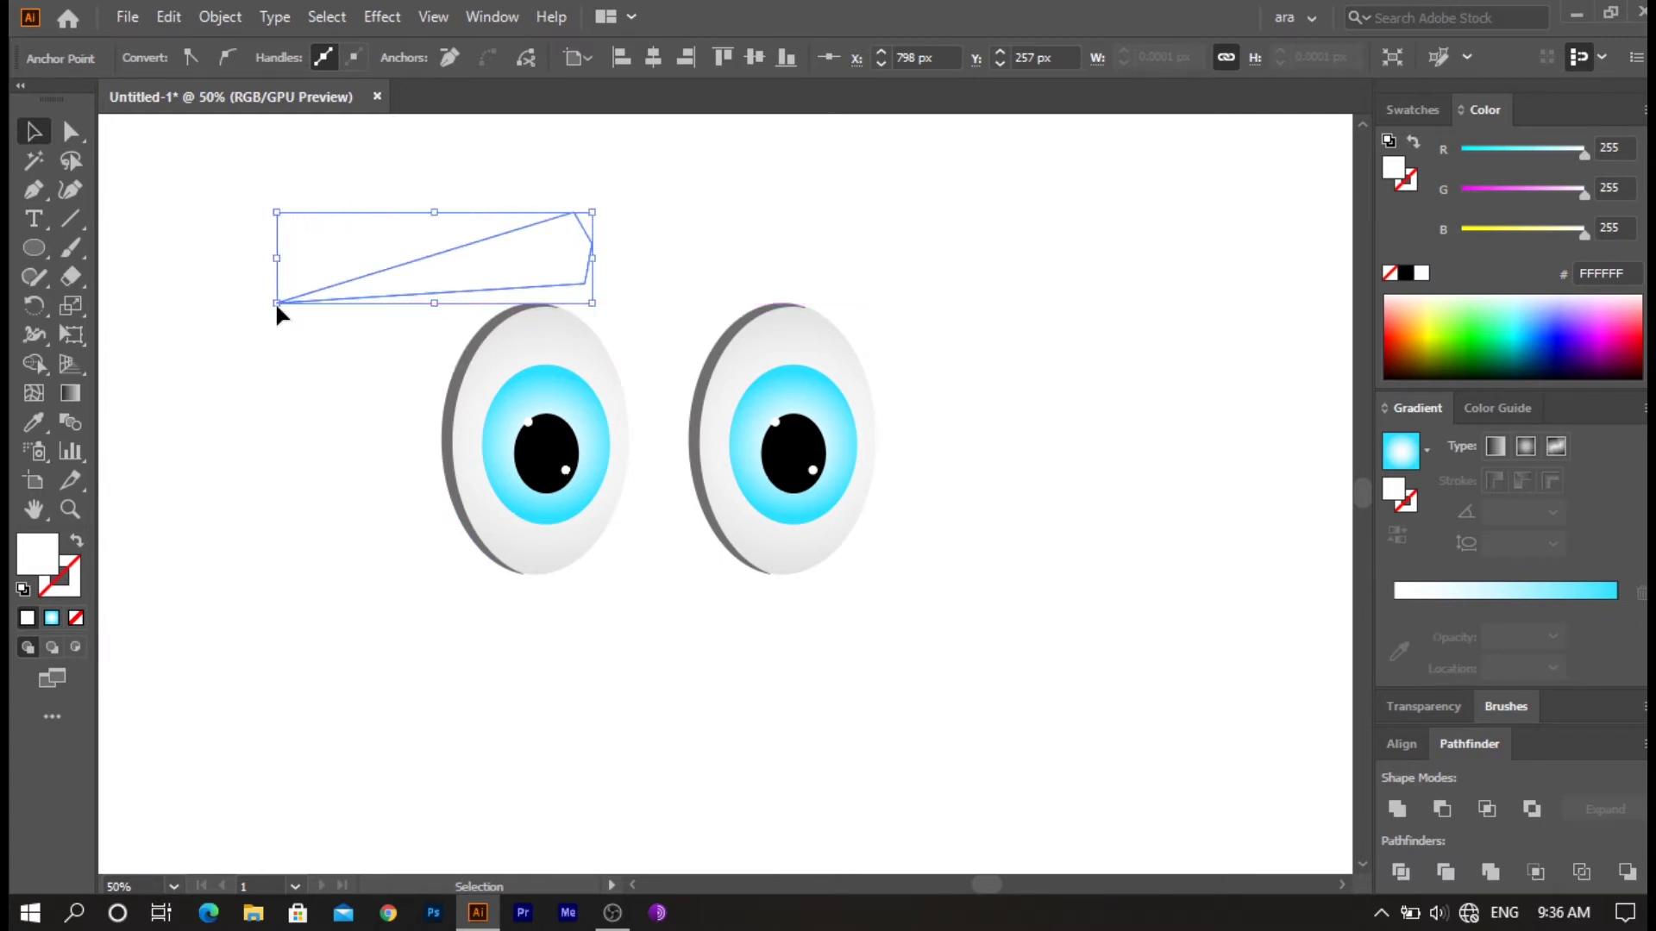
left_click(356, 401)
left_click(429, 276)
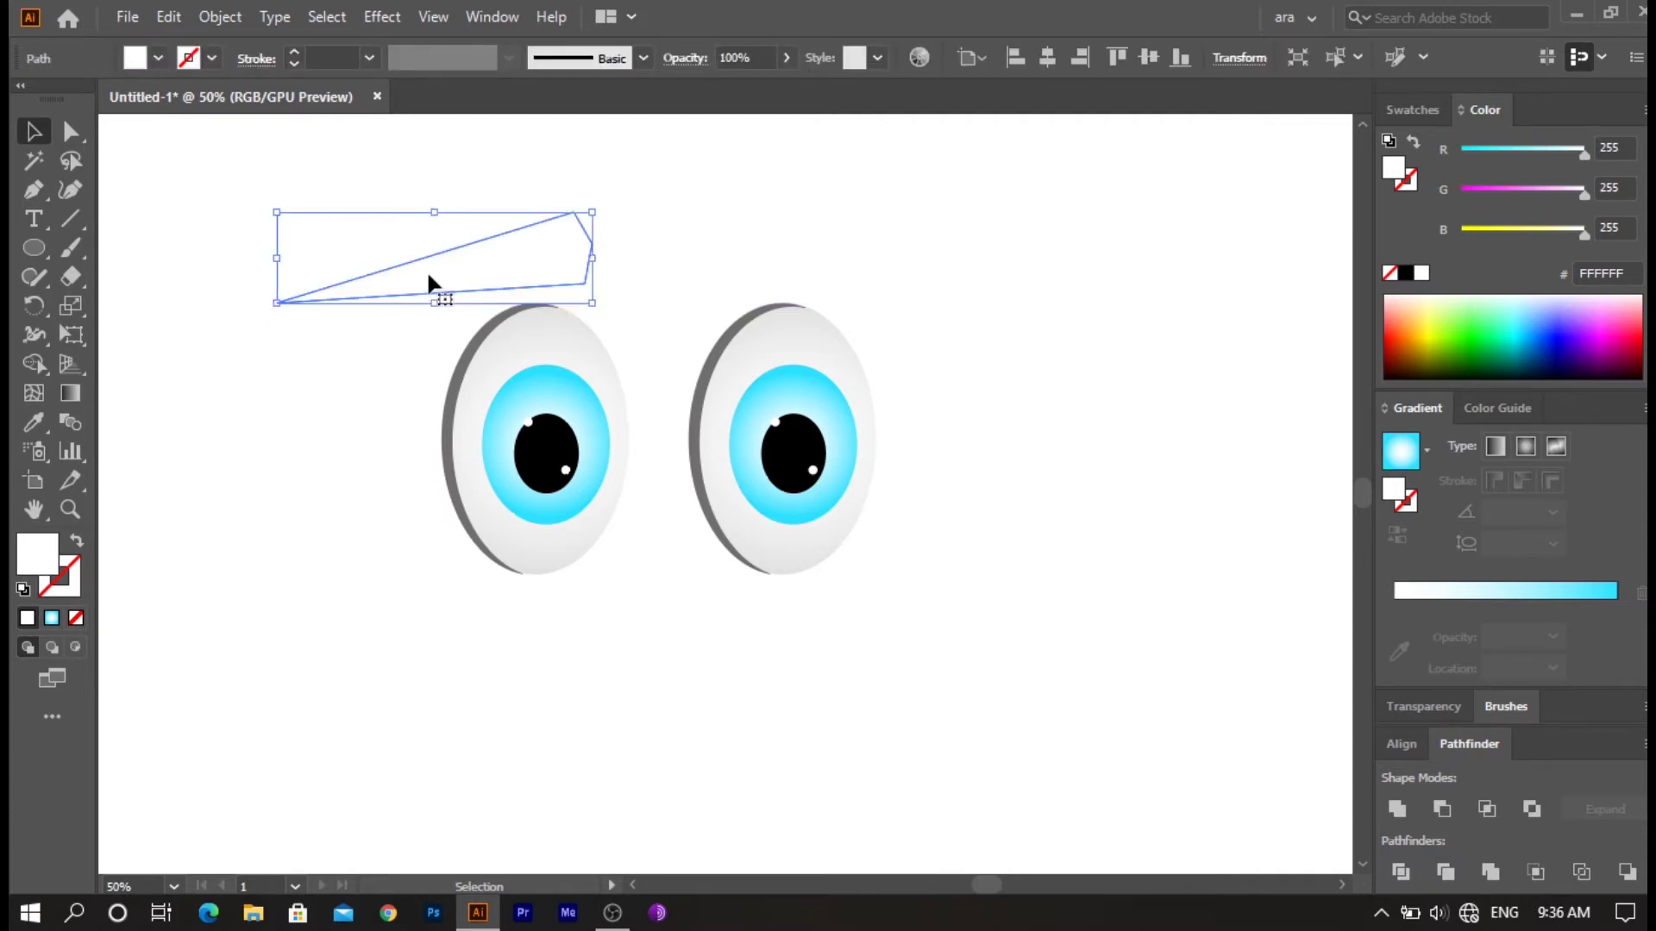
left_click(1405, 275)
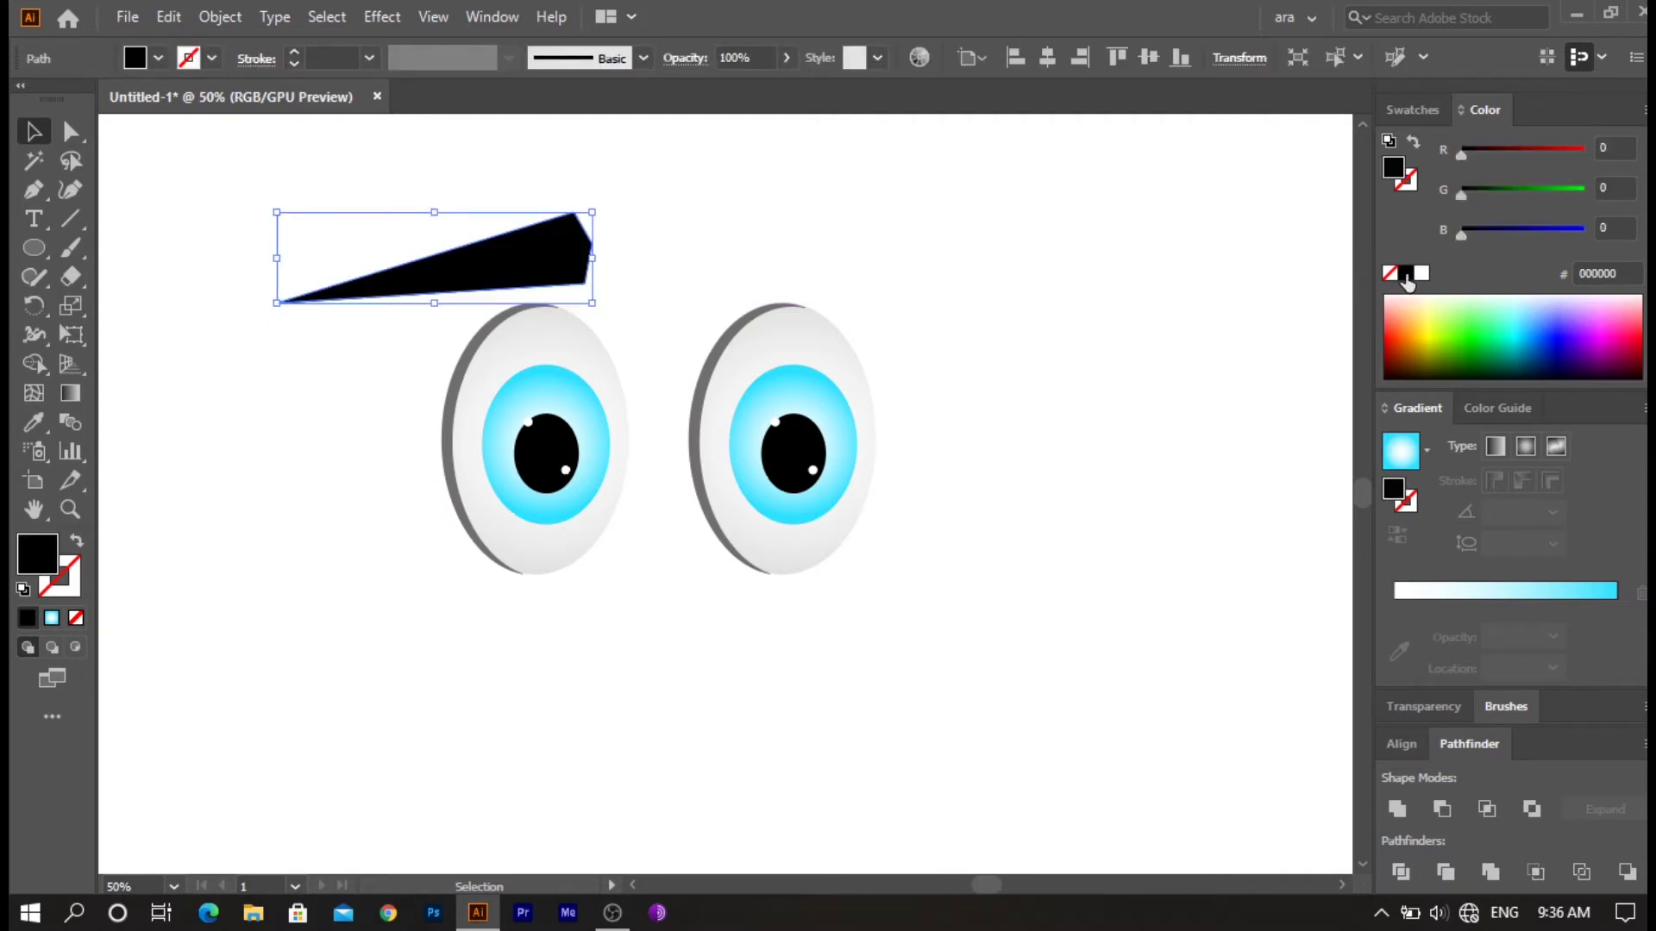
left_click(360, 386)
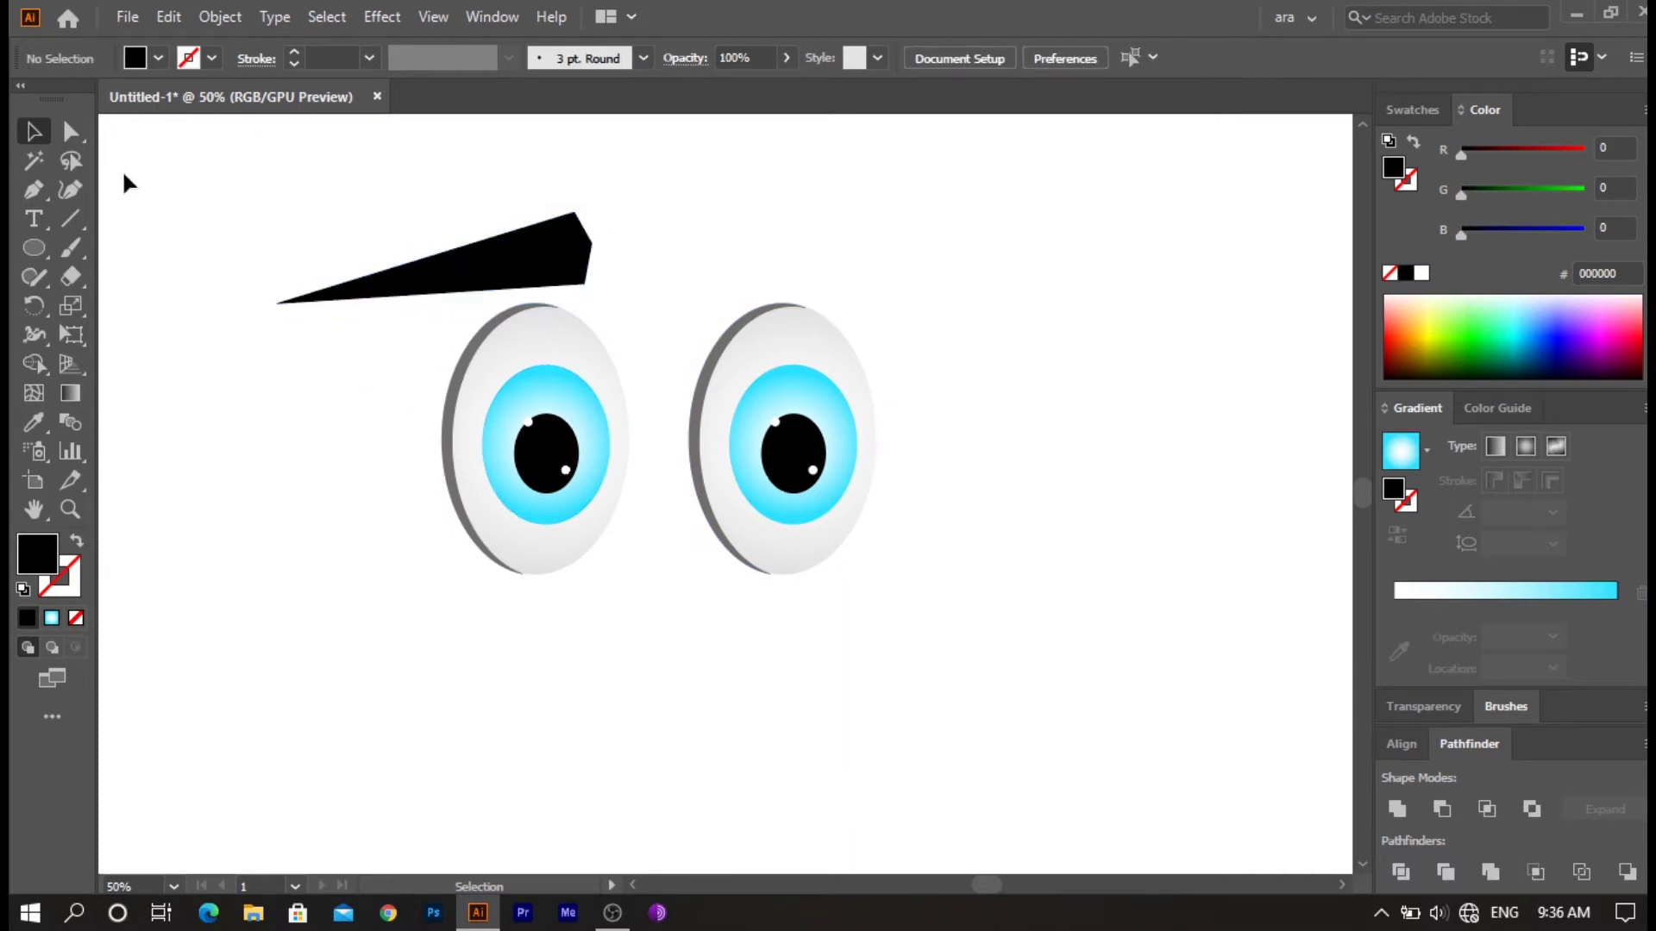
left_click(72, 132)
left_click(573, 216)
key("ctrl+equal")
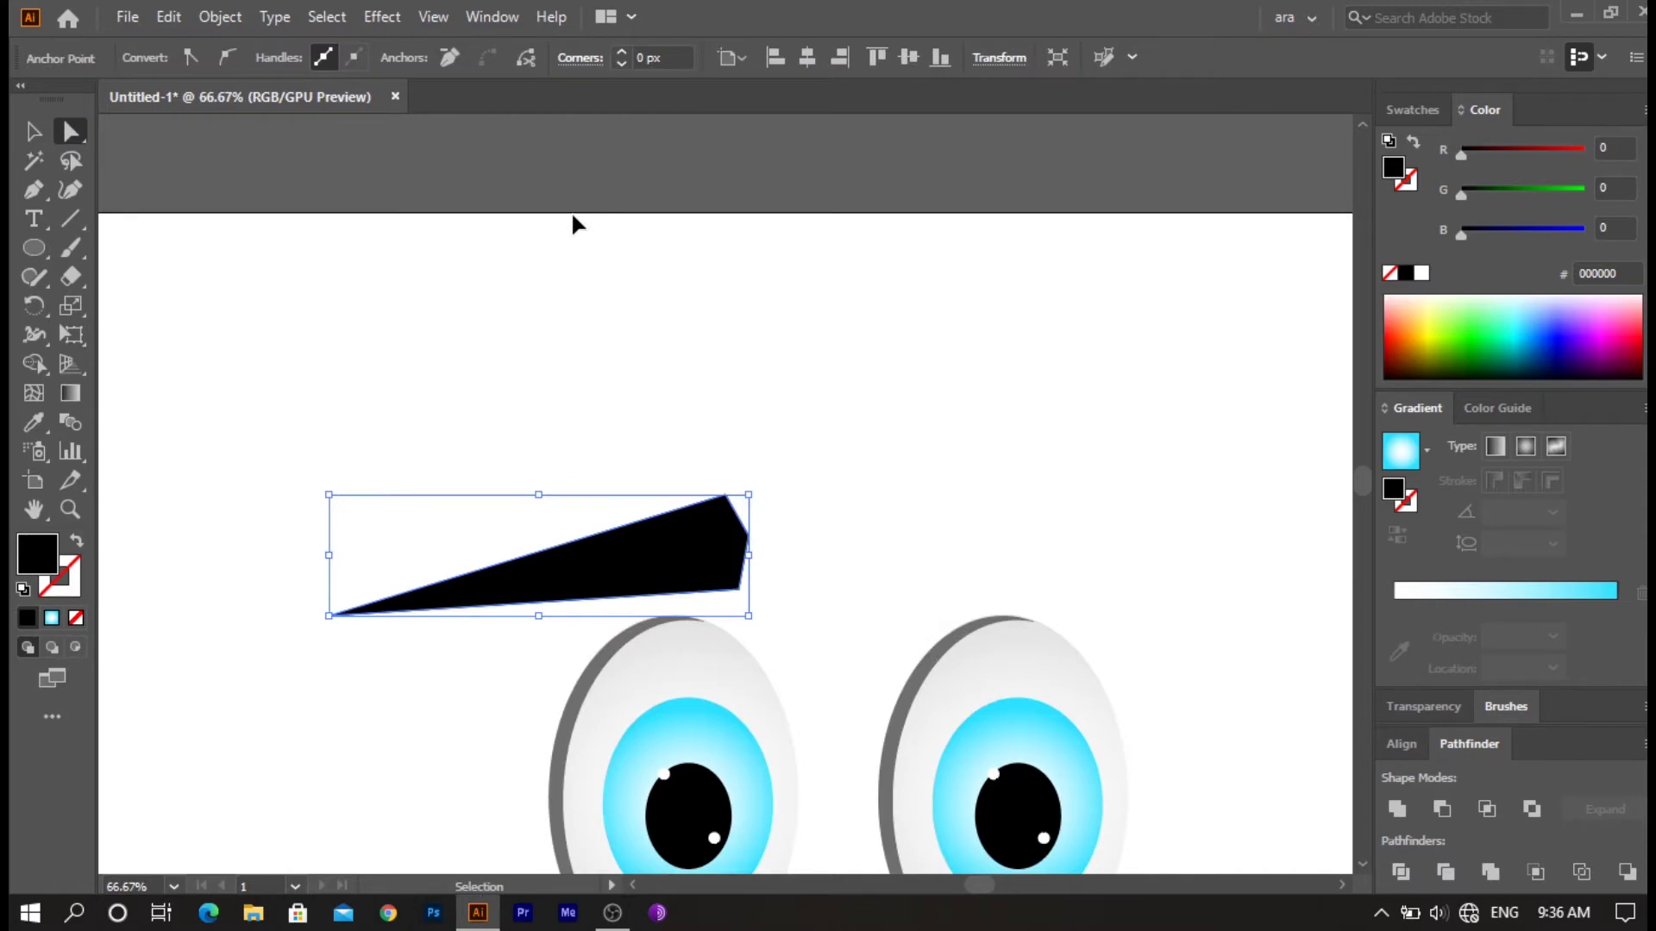
key("ctrl+equal")
key("ctrl+equal")
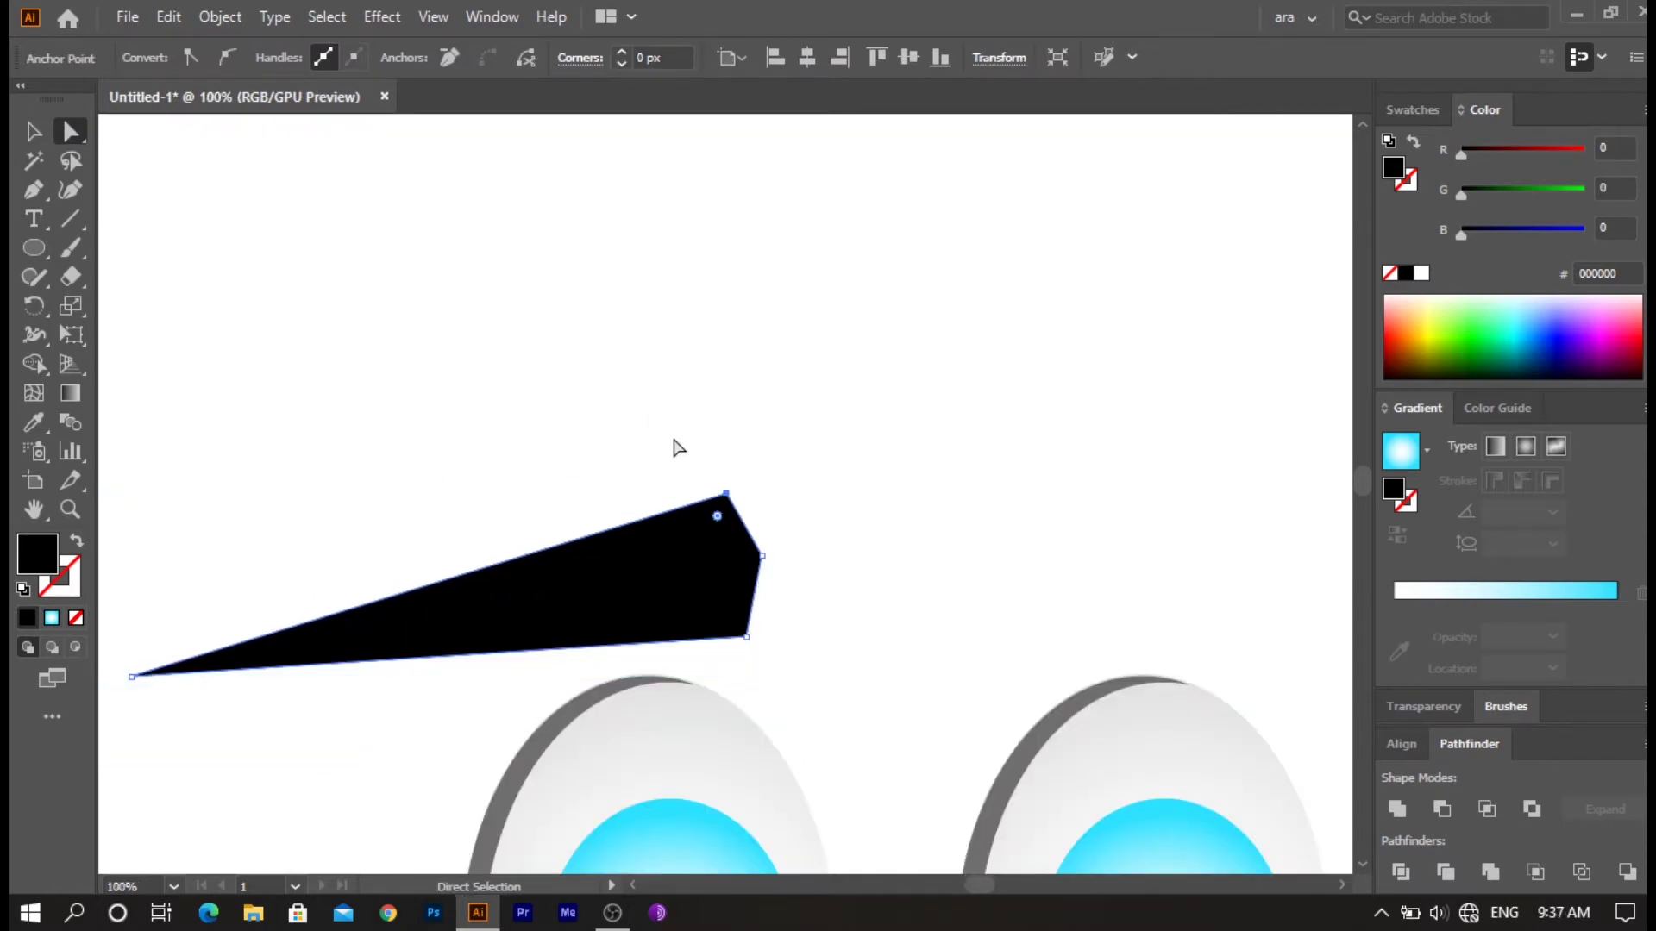
- Reflect a copy of the eyebrow and move it above the right eye
right_click(640, 541)
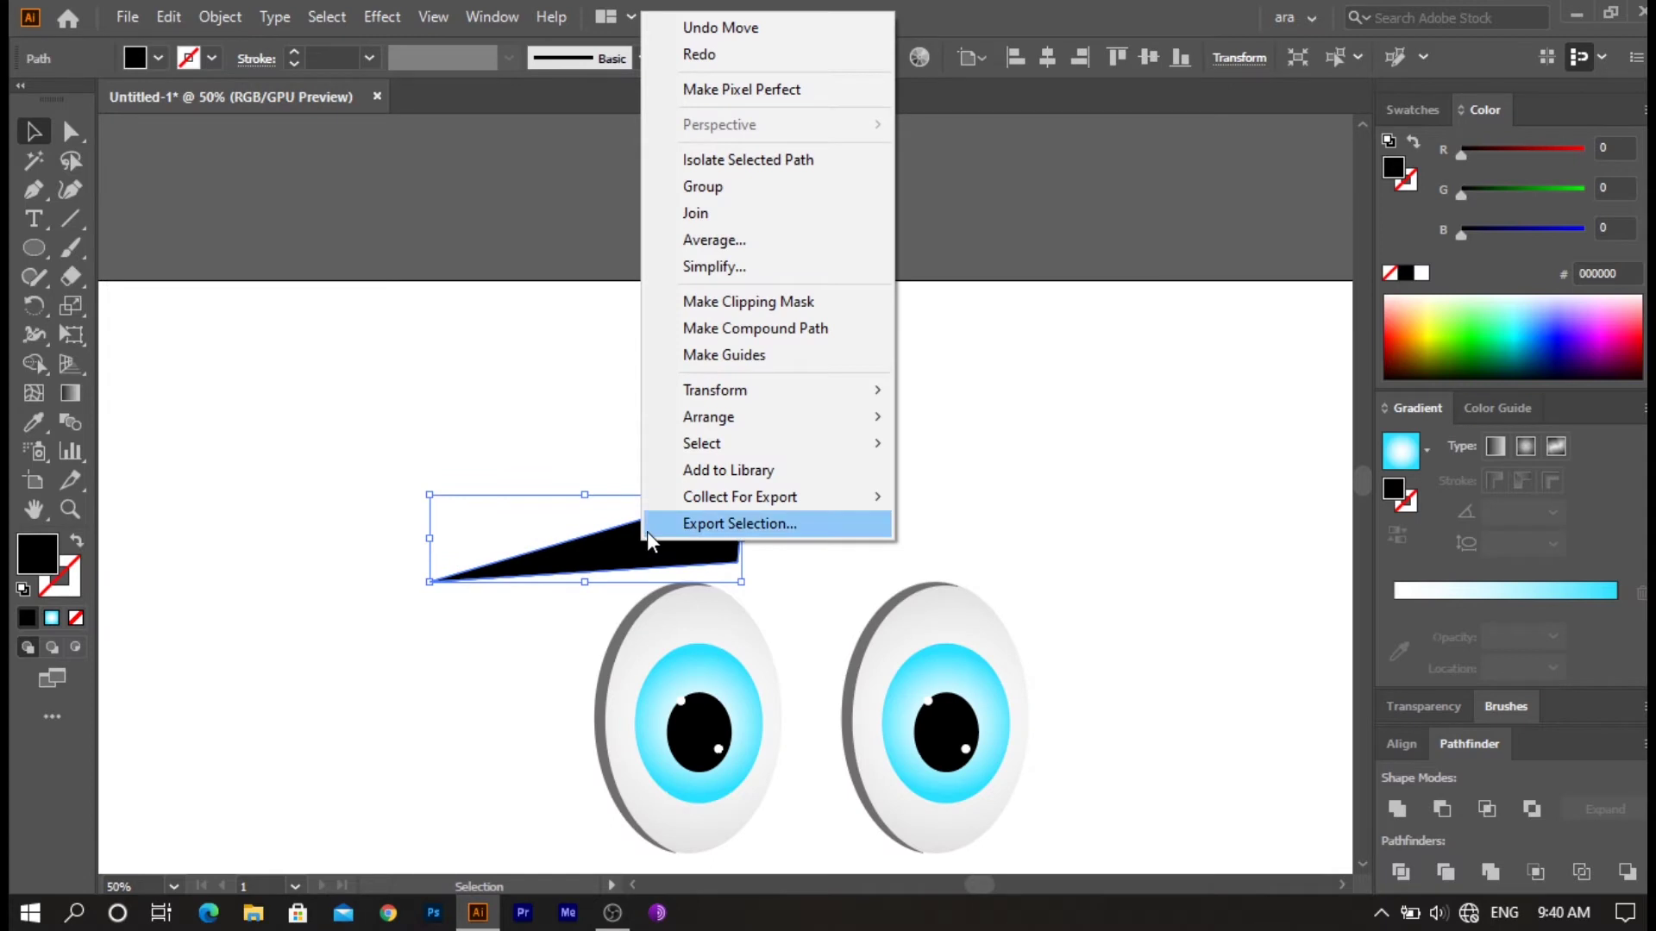
mouse_move(716, 390)
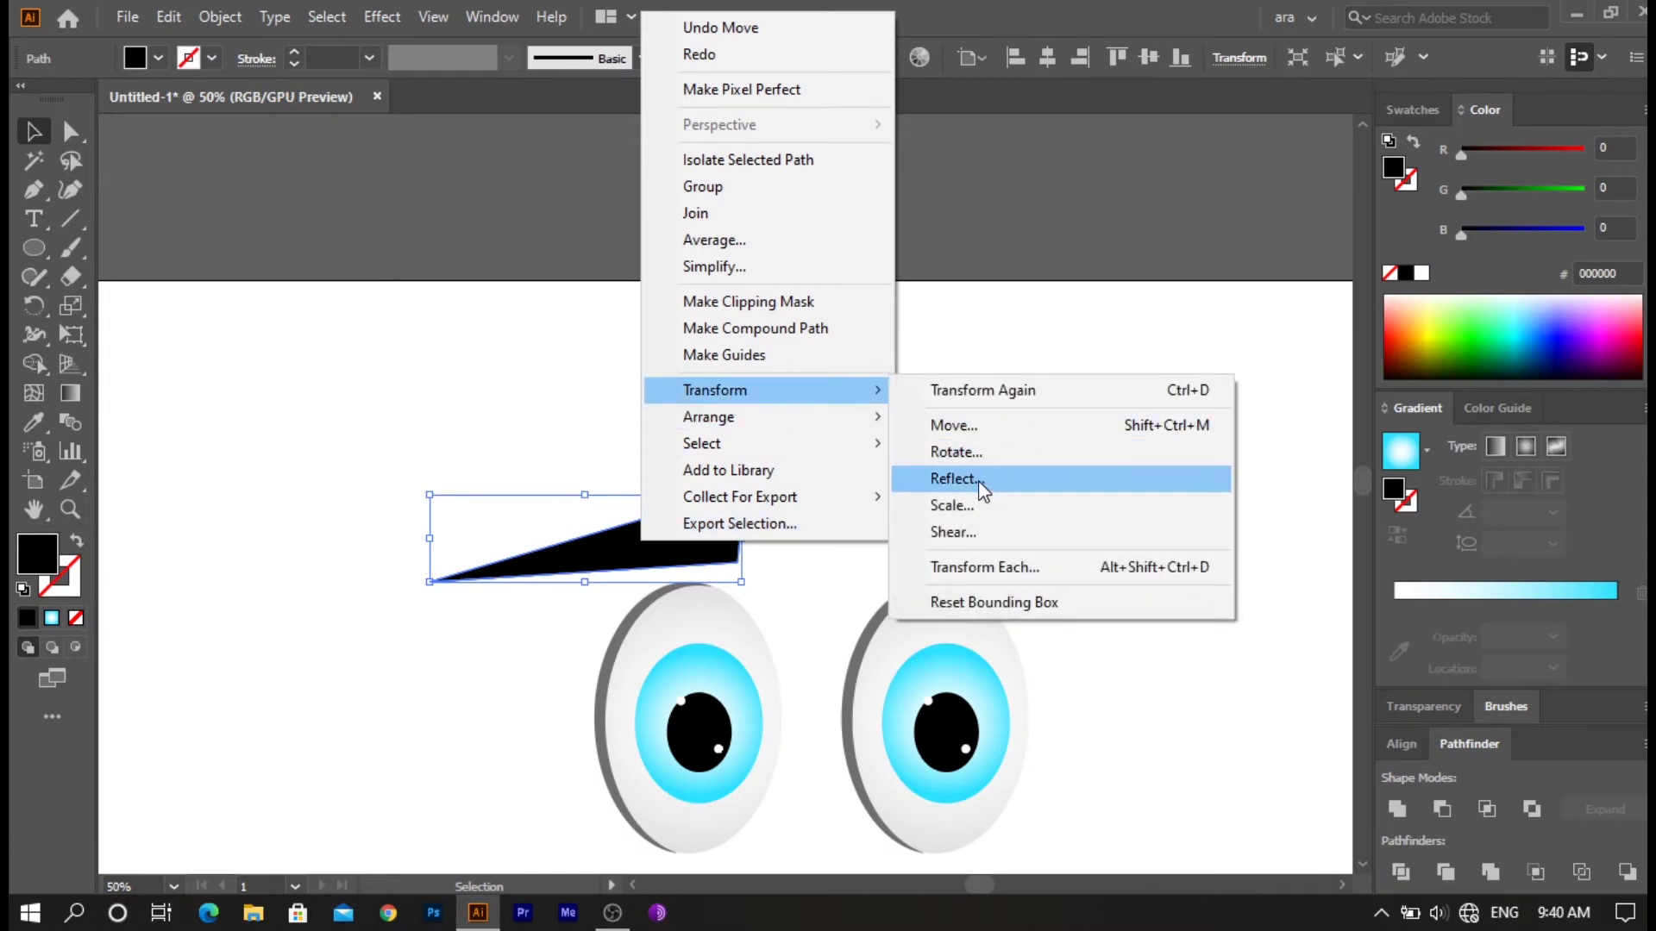
left_click(976, 479)
left_click(732, 614)
mouse_move(607, 556)
left_mouse_down()
mouse_move(921, 550)
mouse_move(971, 577)
left_mouse_up()
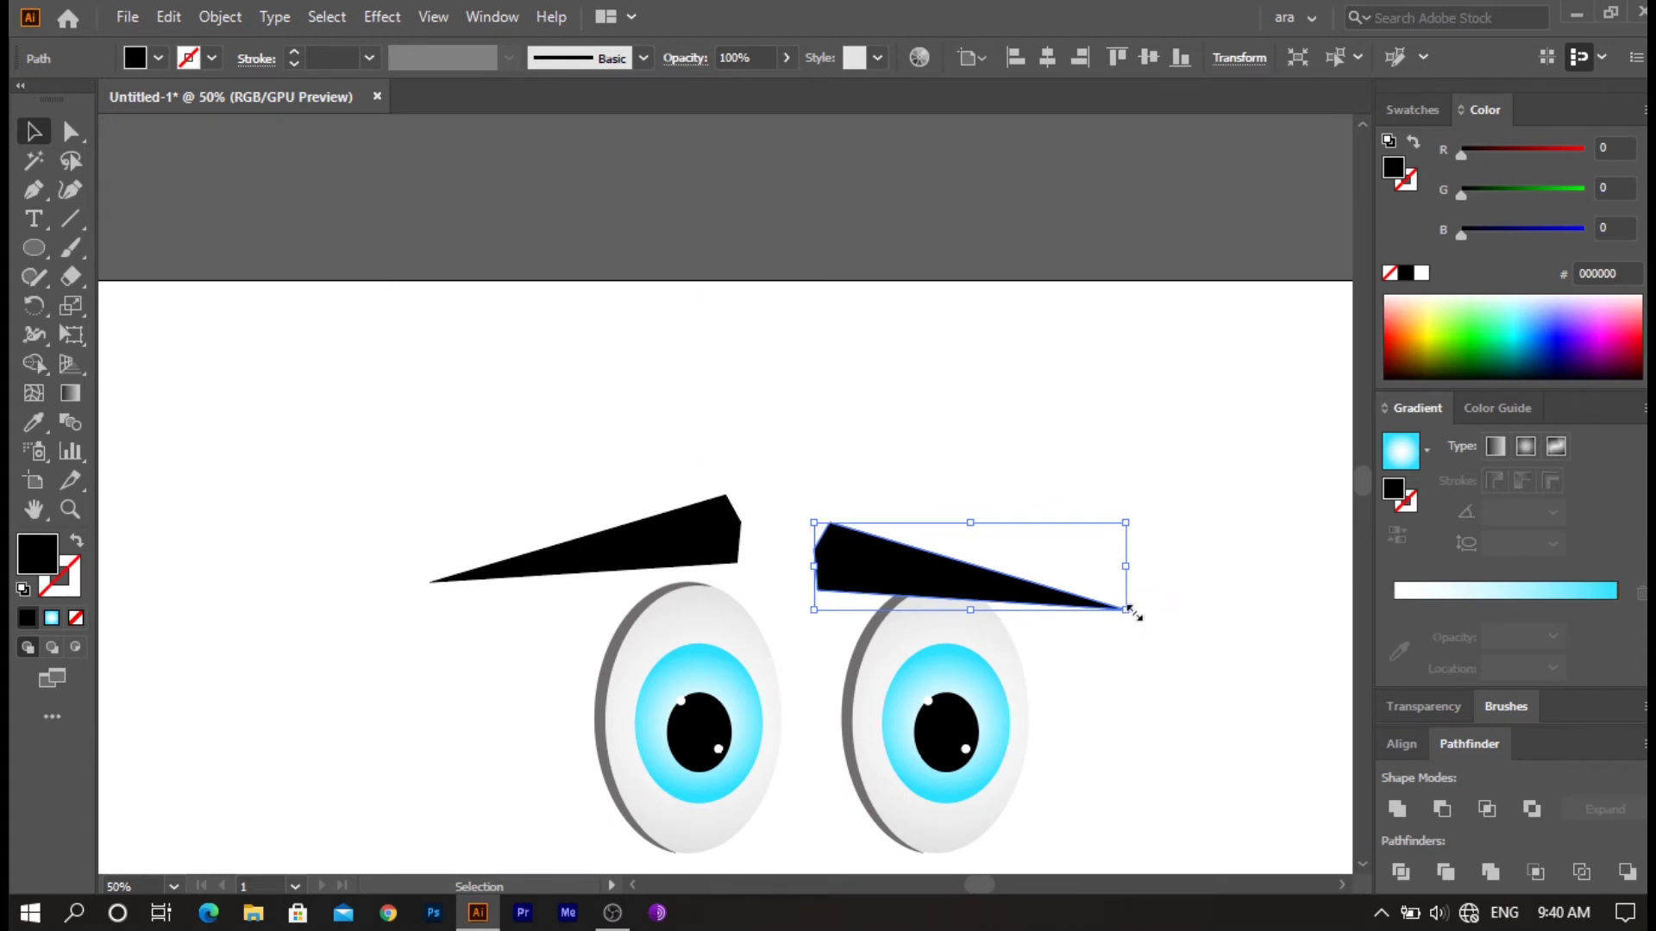
- Rotate and nudge both eyebrows into place, then fit the artboard in view
left_click_drag(1128, 618, 1150, 597)
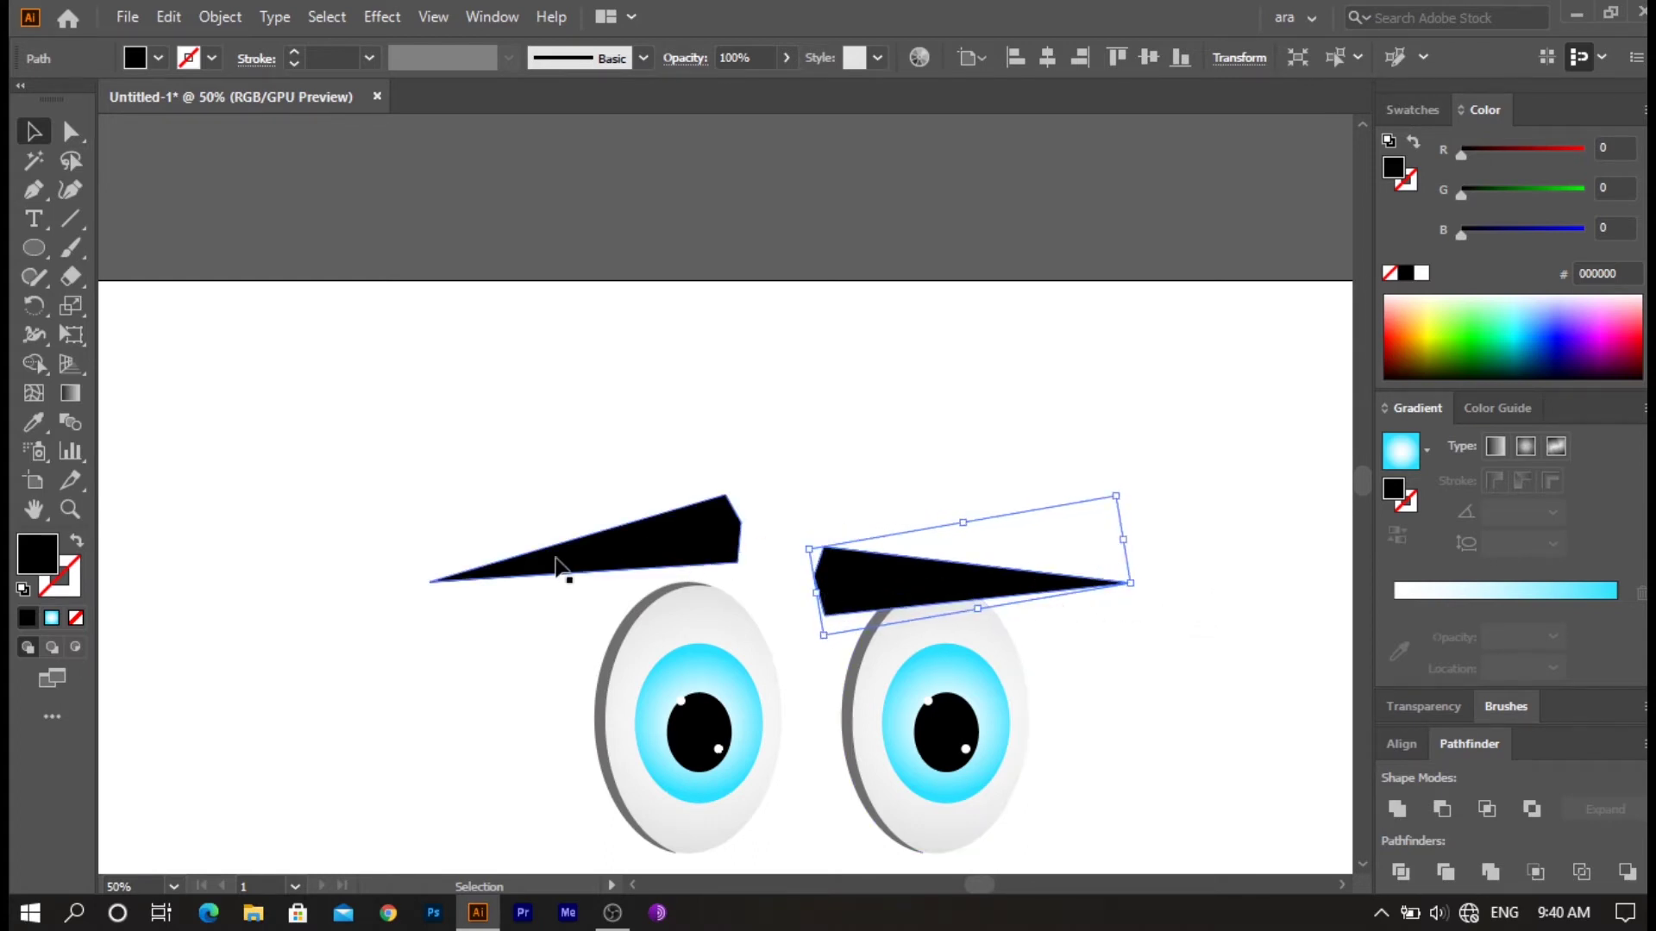
mouse_move(556, 569)
left_mouse_down()
mouse_move(576, 592)
mouse_move(571, 577)
left_mouse_up()
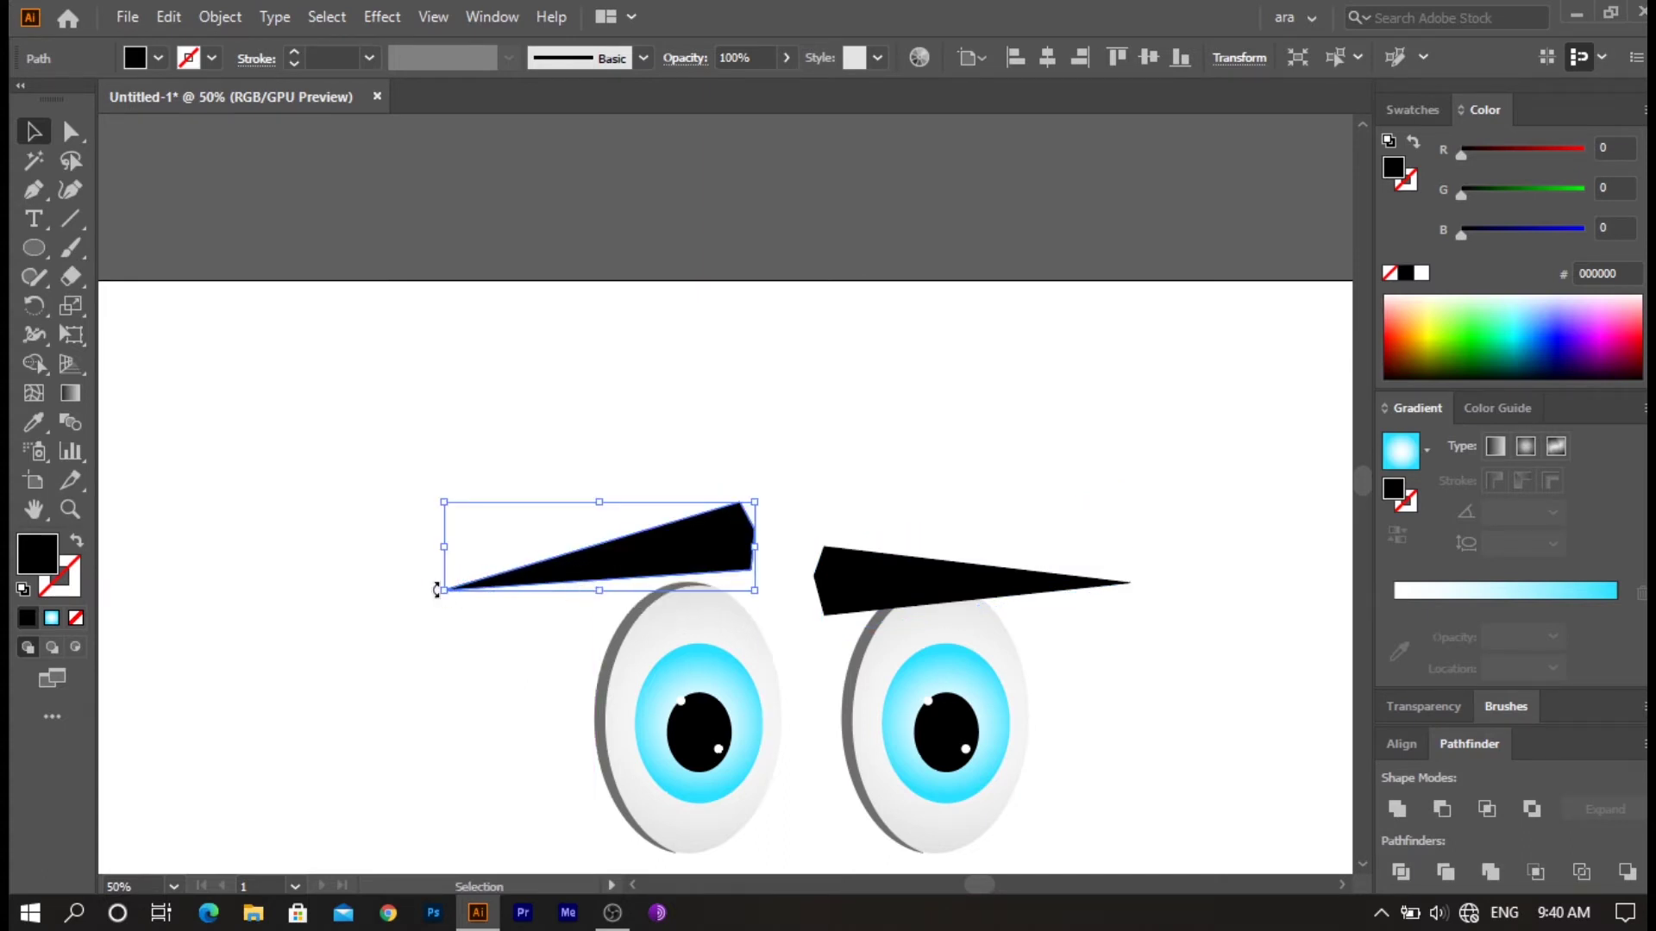
left_click_drag(436, 590, 440, 604)
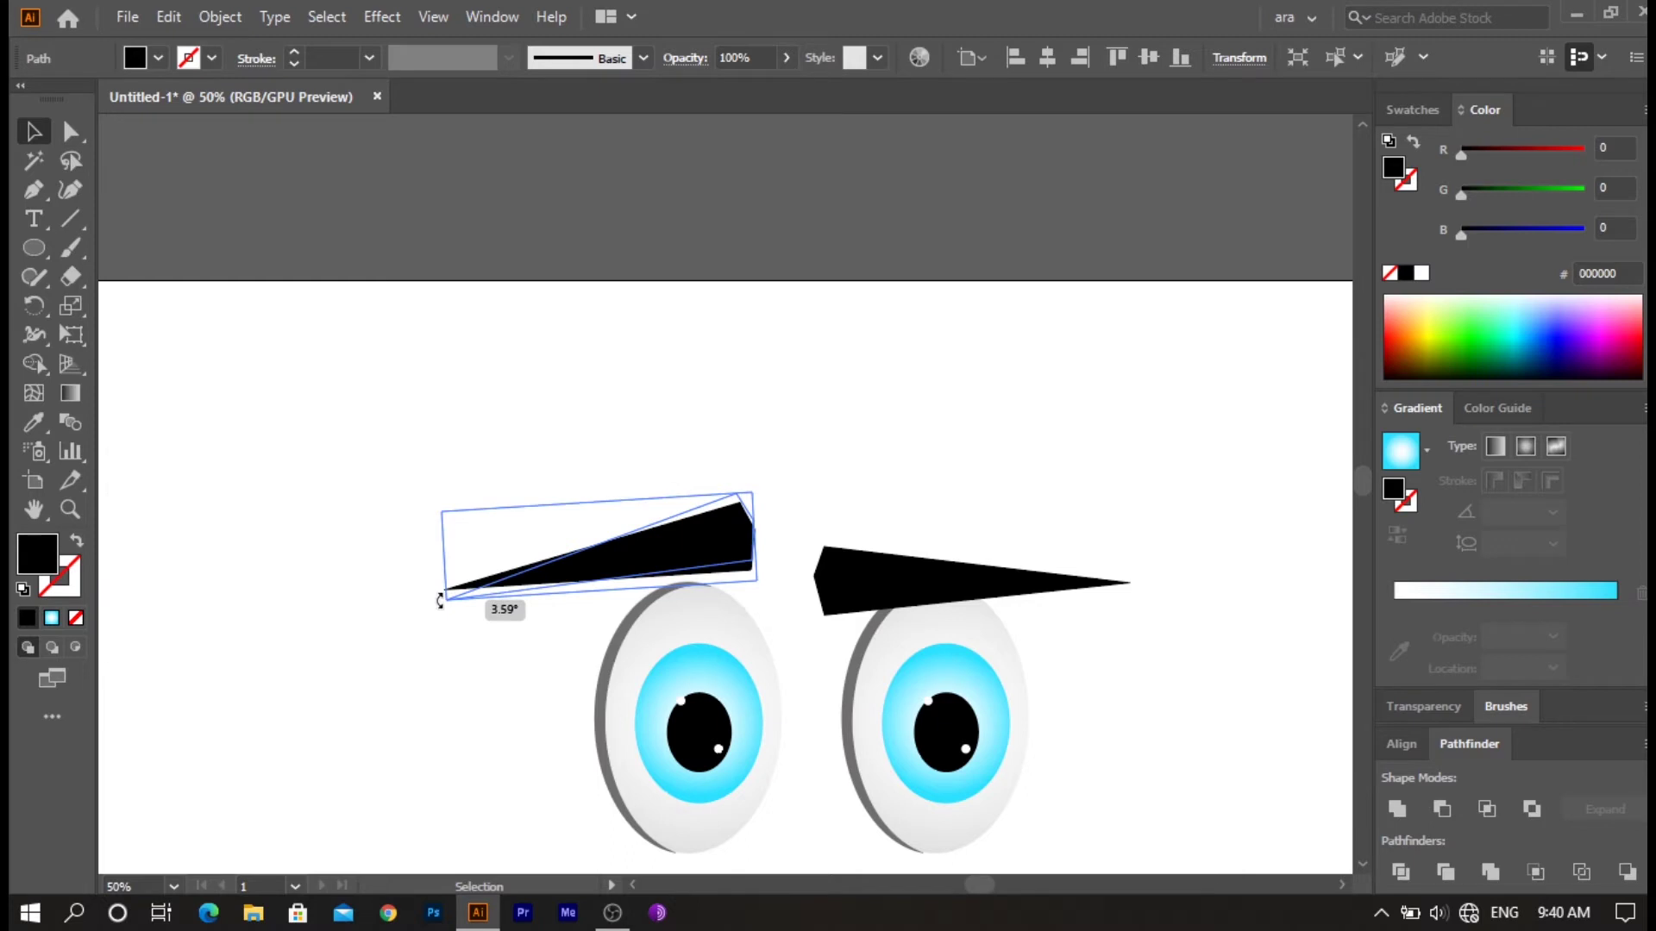
left_click(613, 388)
key("ctrl+0")
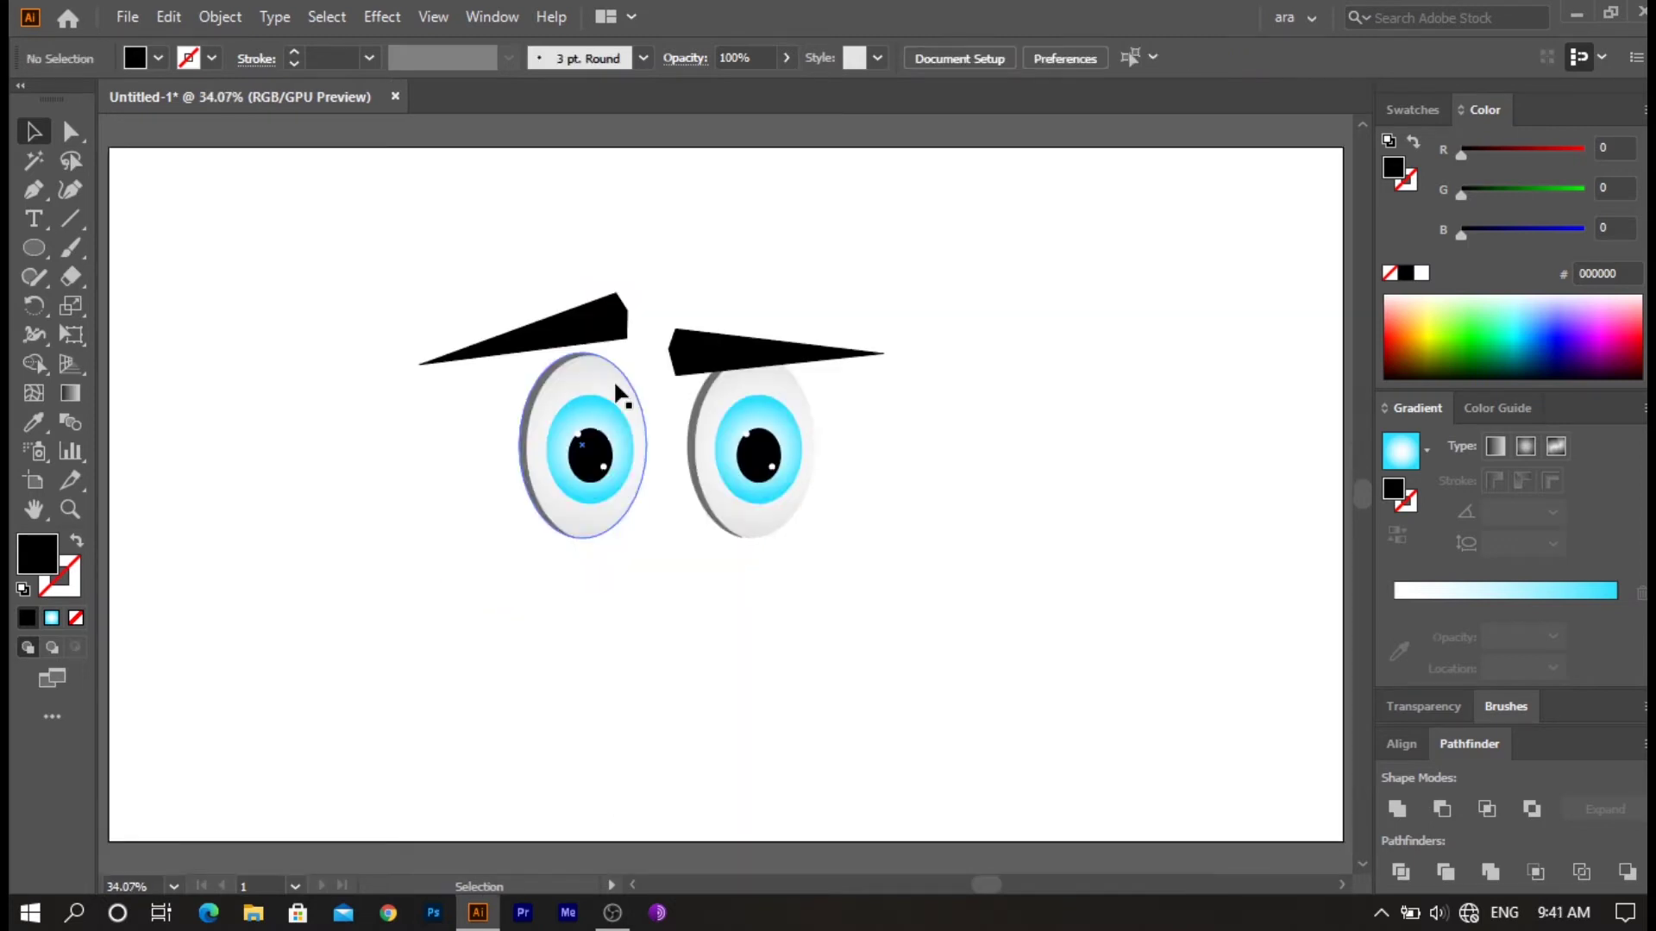
left_click(35, 249)
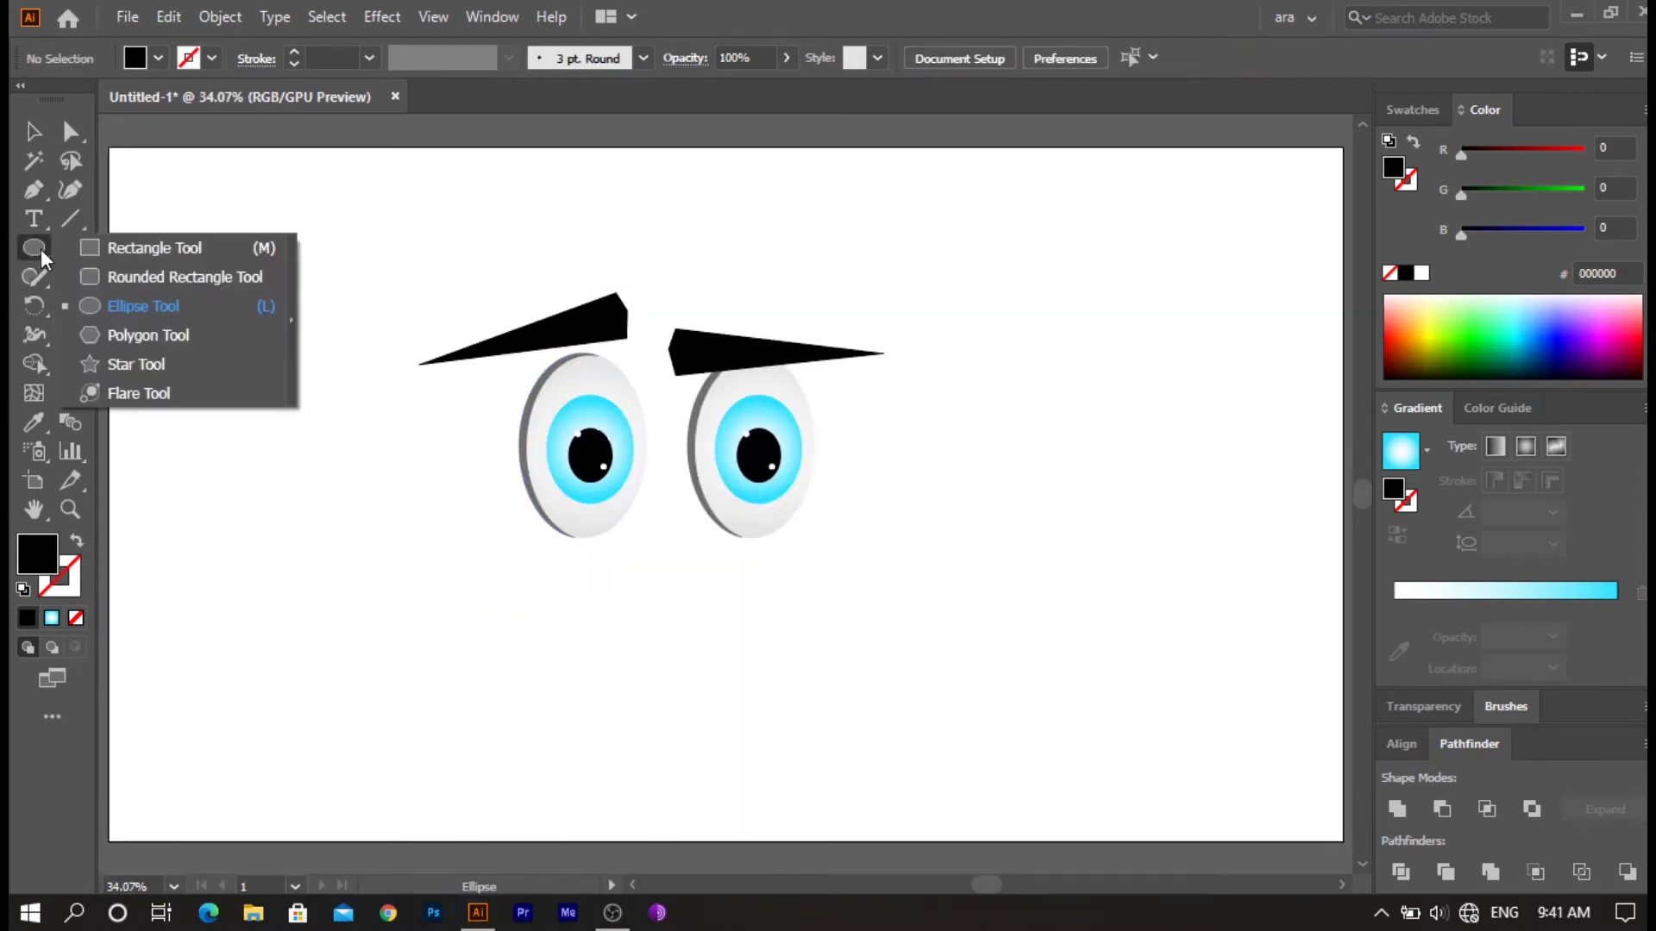
- Draw a large circle centred between the eyes, covering the whole face
left_click(105, 302)
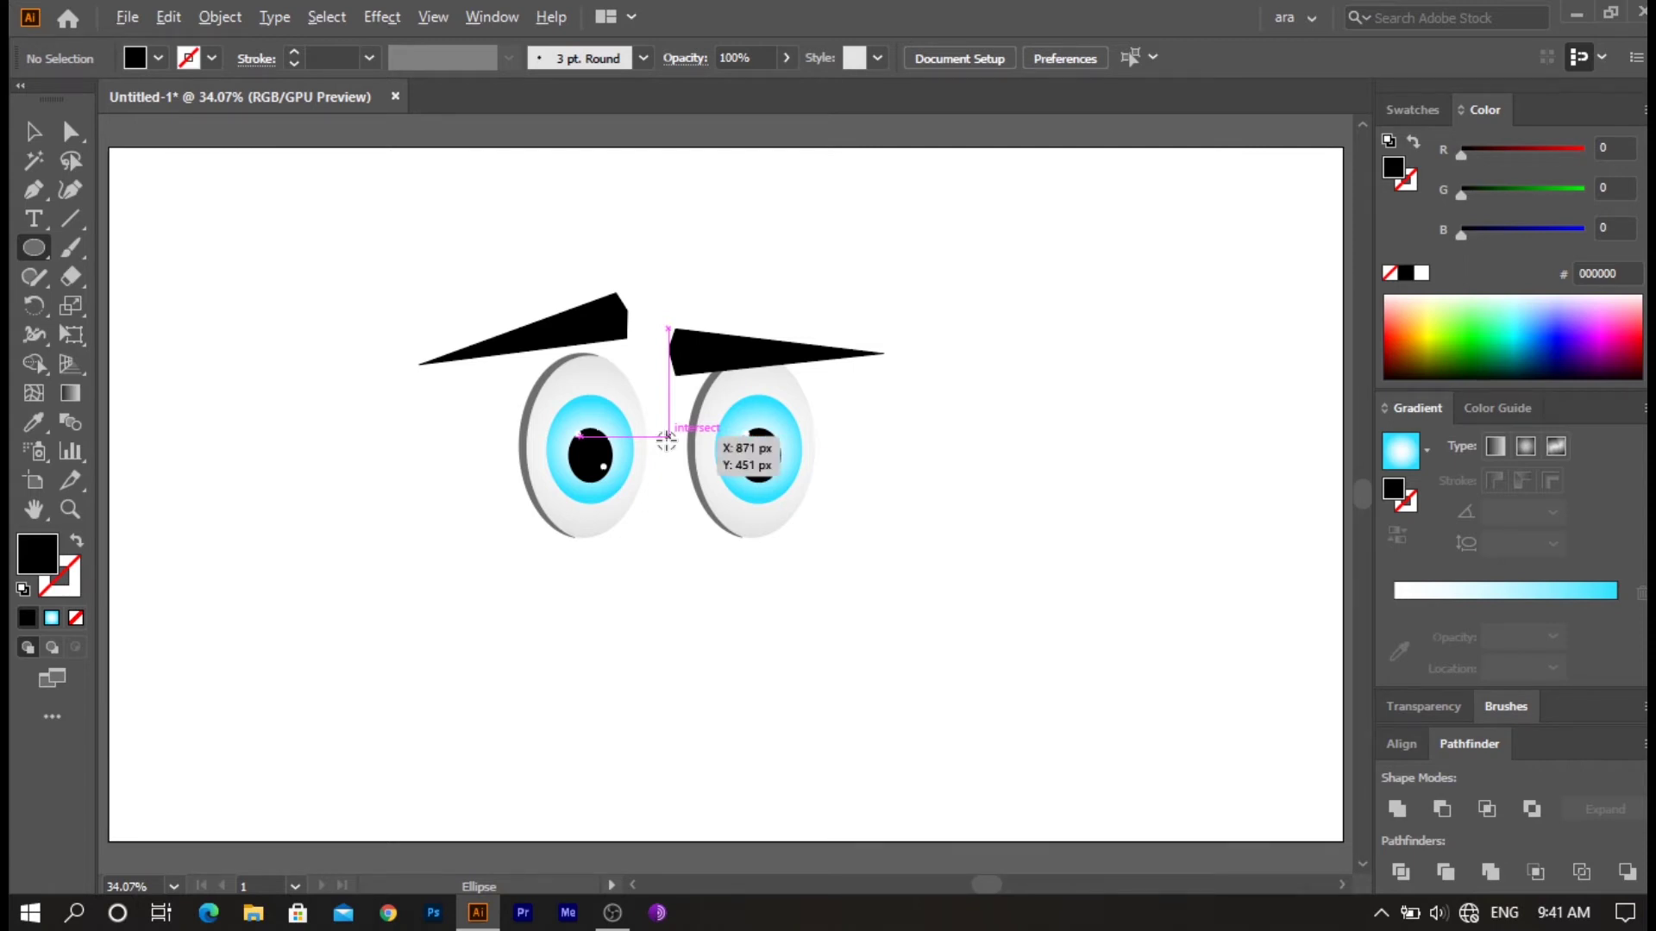
mouse_move(667, 438)
left_mouse_down()
mouse_move(825, 560)
mouse_move(941, 589)
left_mouse_up()
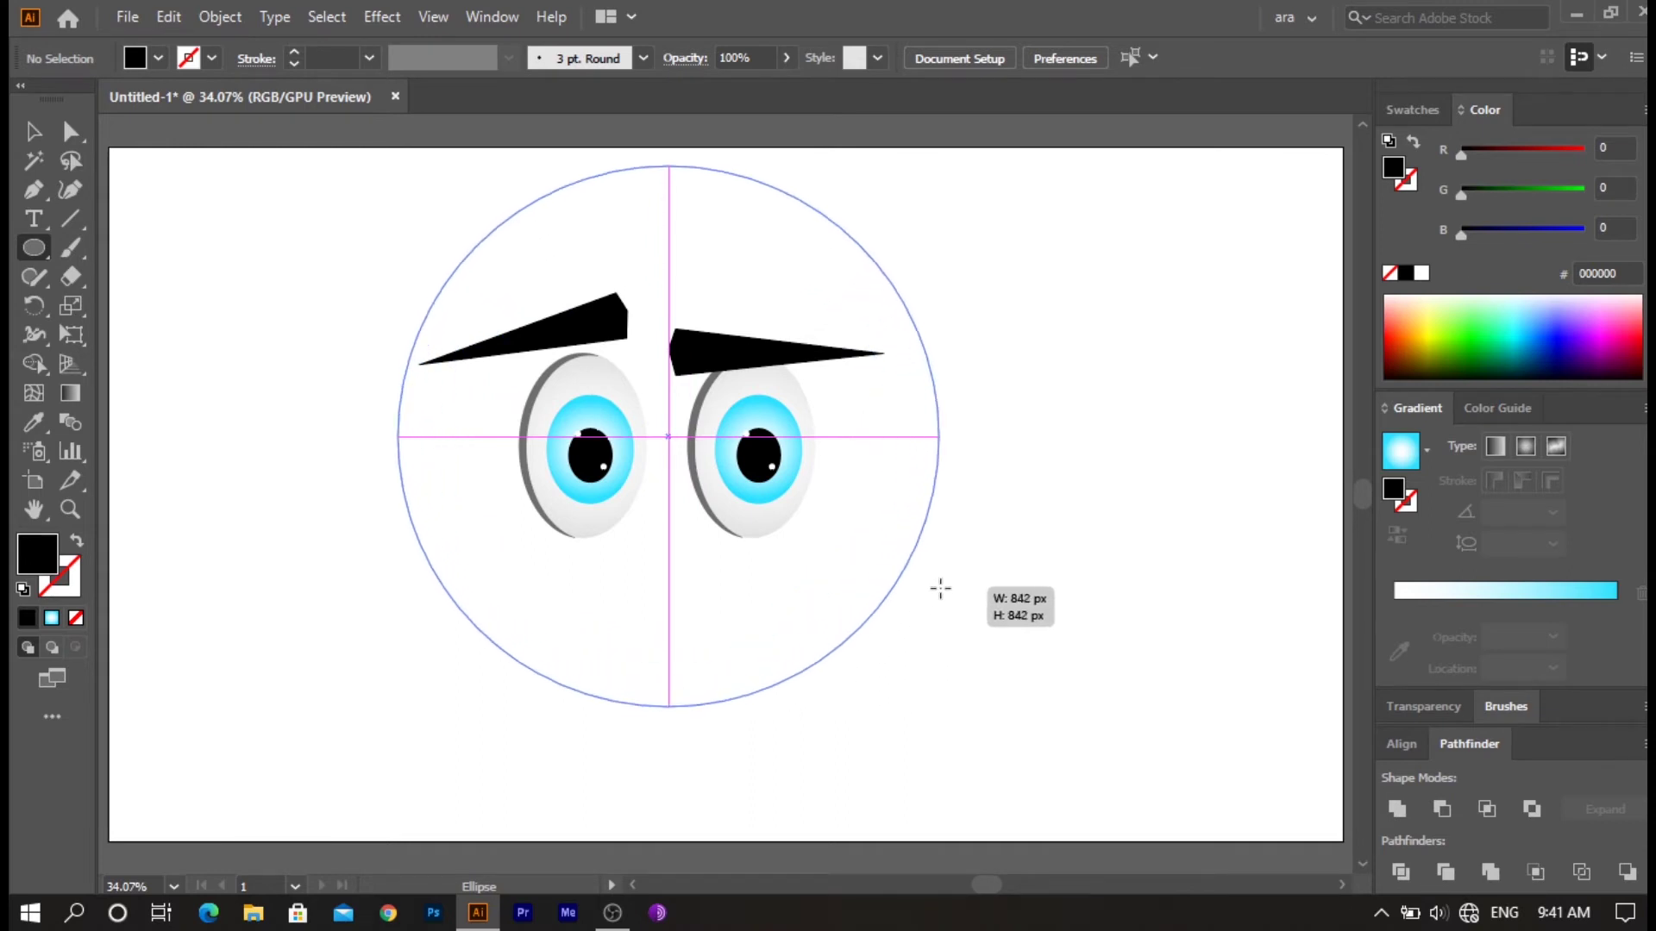
left_click_drag(941, 589, 950, 589)
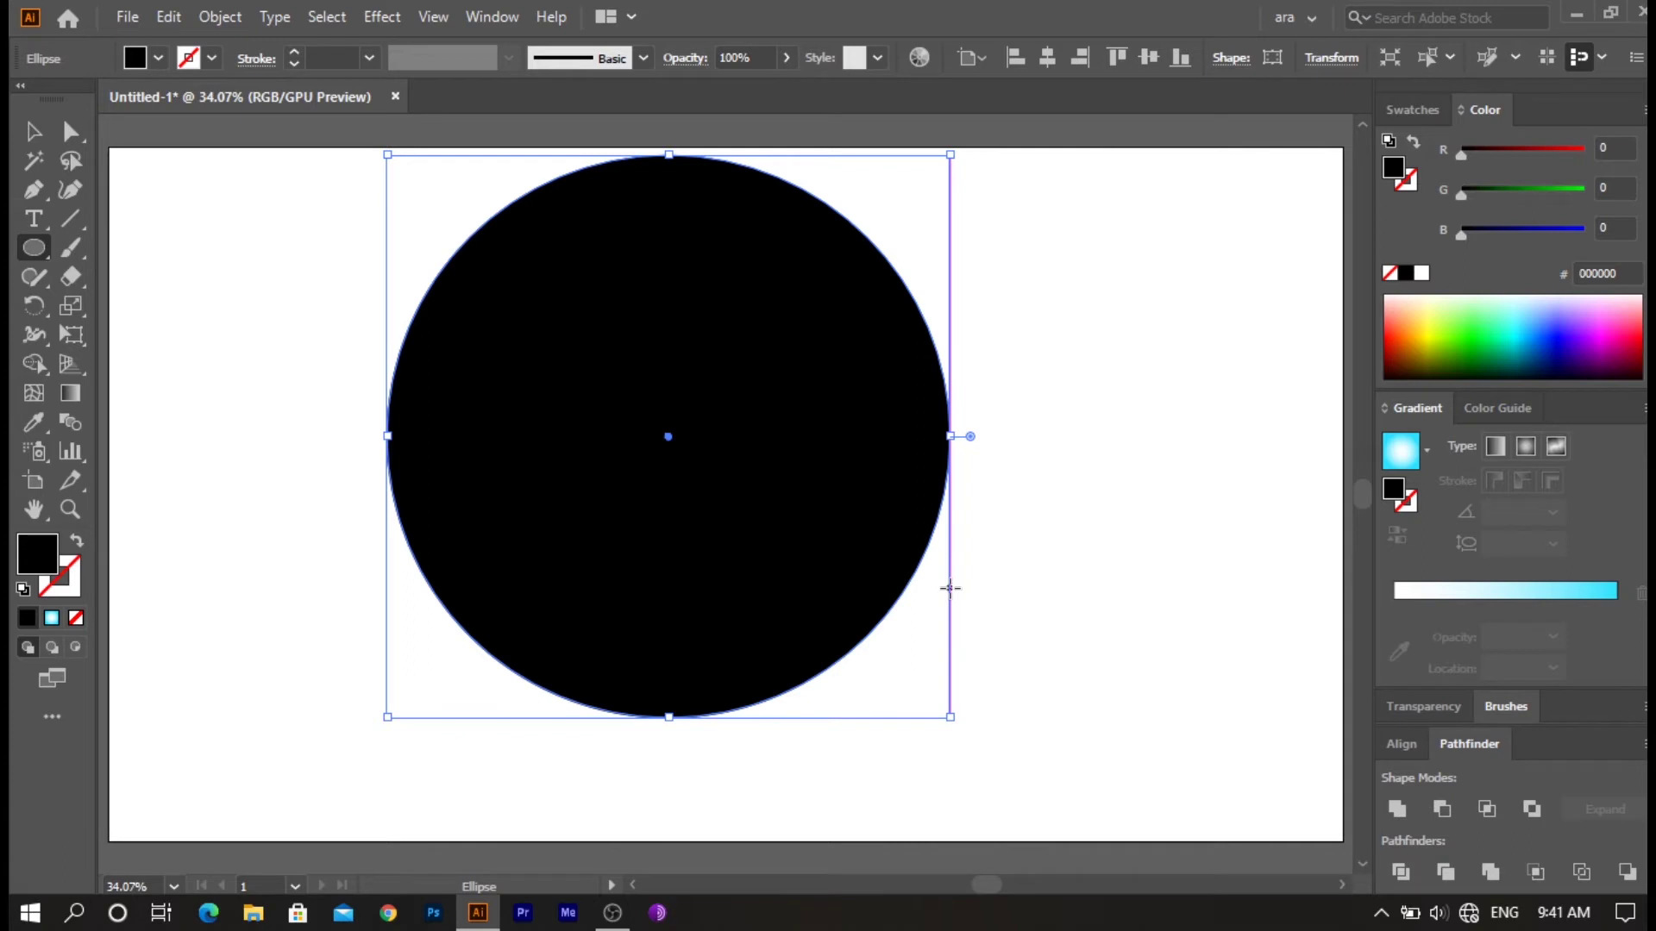
- Send the circle behind the eyes and brows and fill it with a radial gradient
key("v")
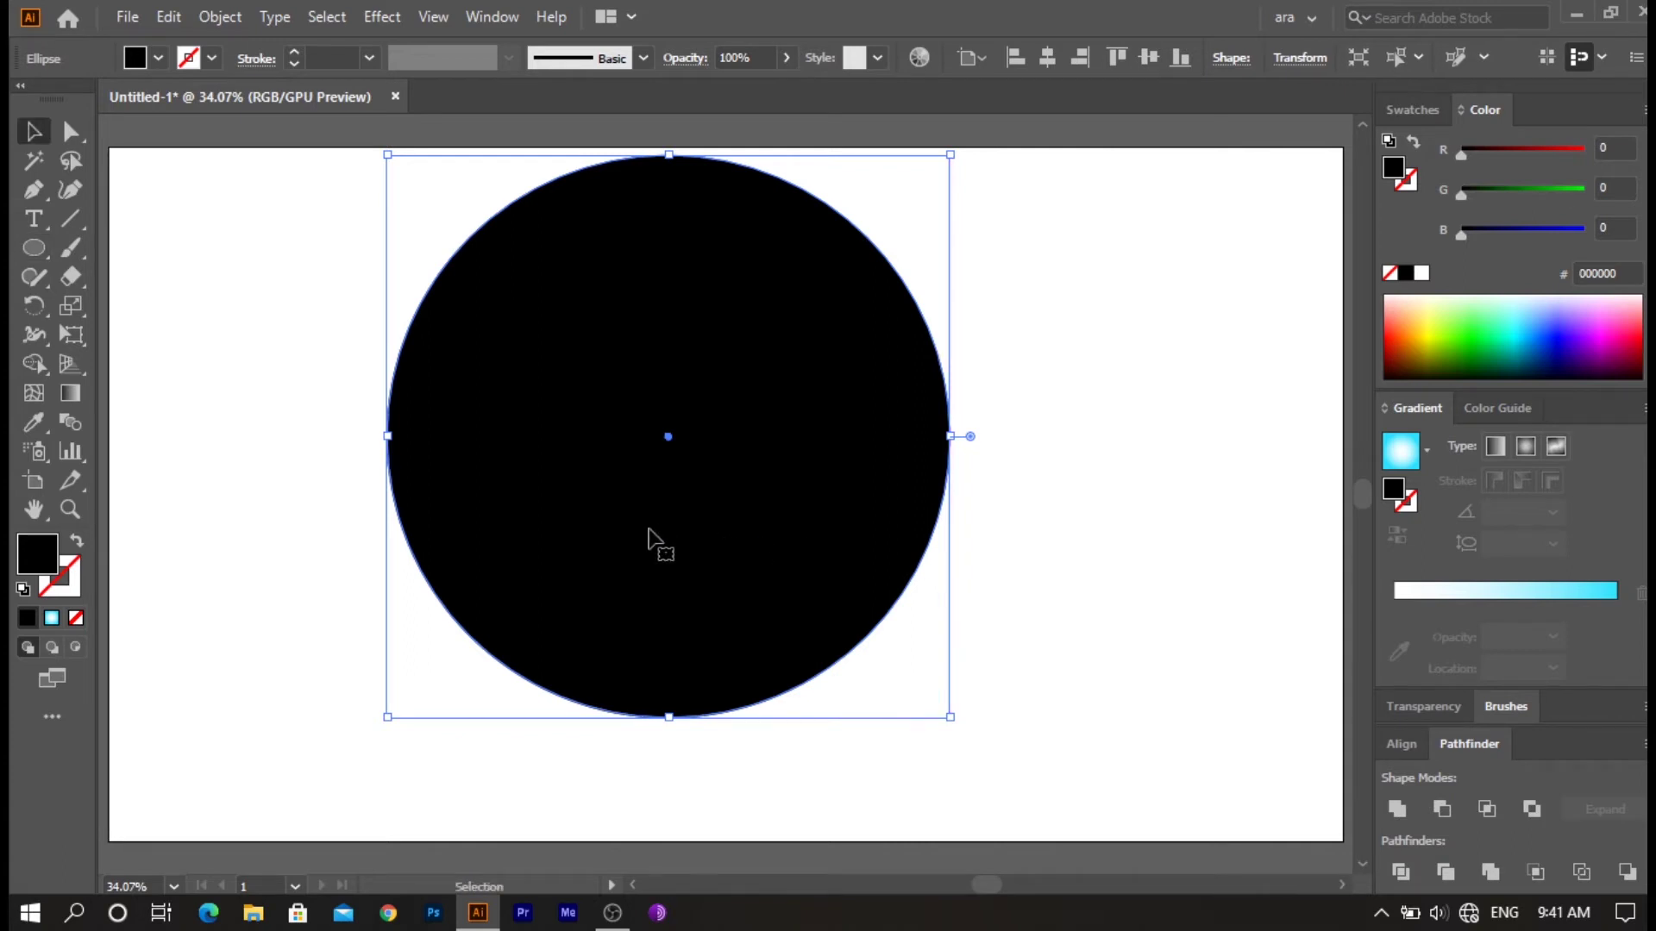
right_click(554, 625)
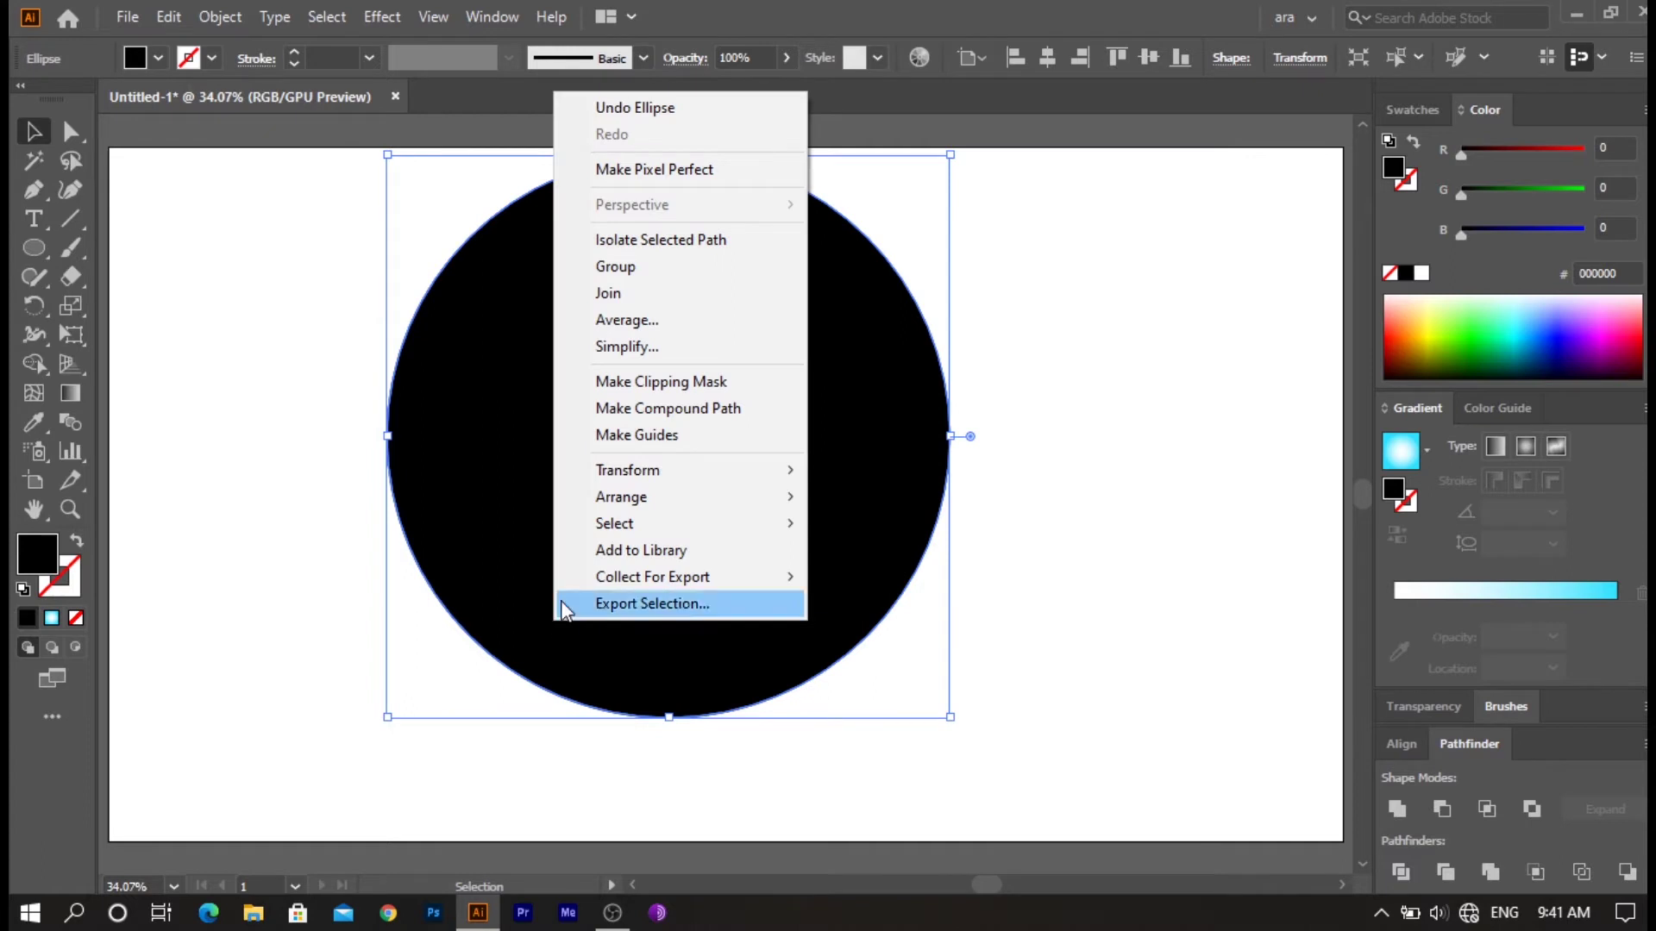
mouse_move(621, 497)
left_click(890, 584)
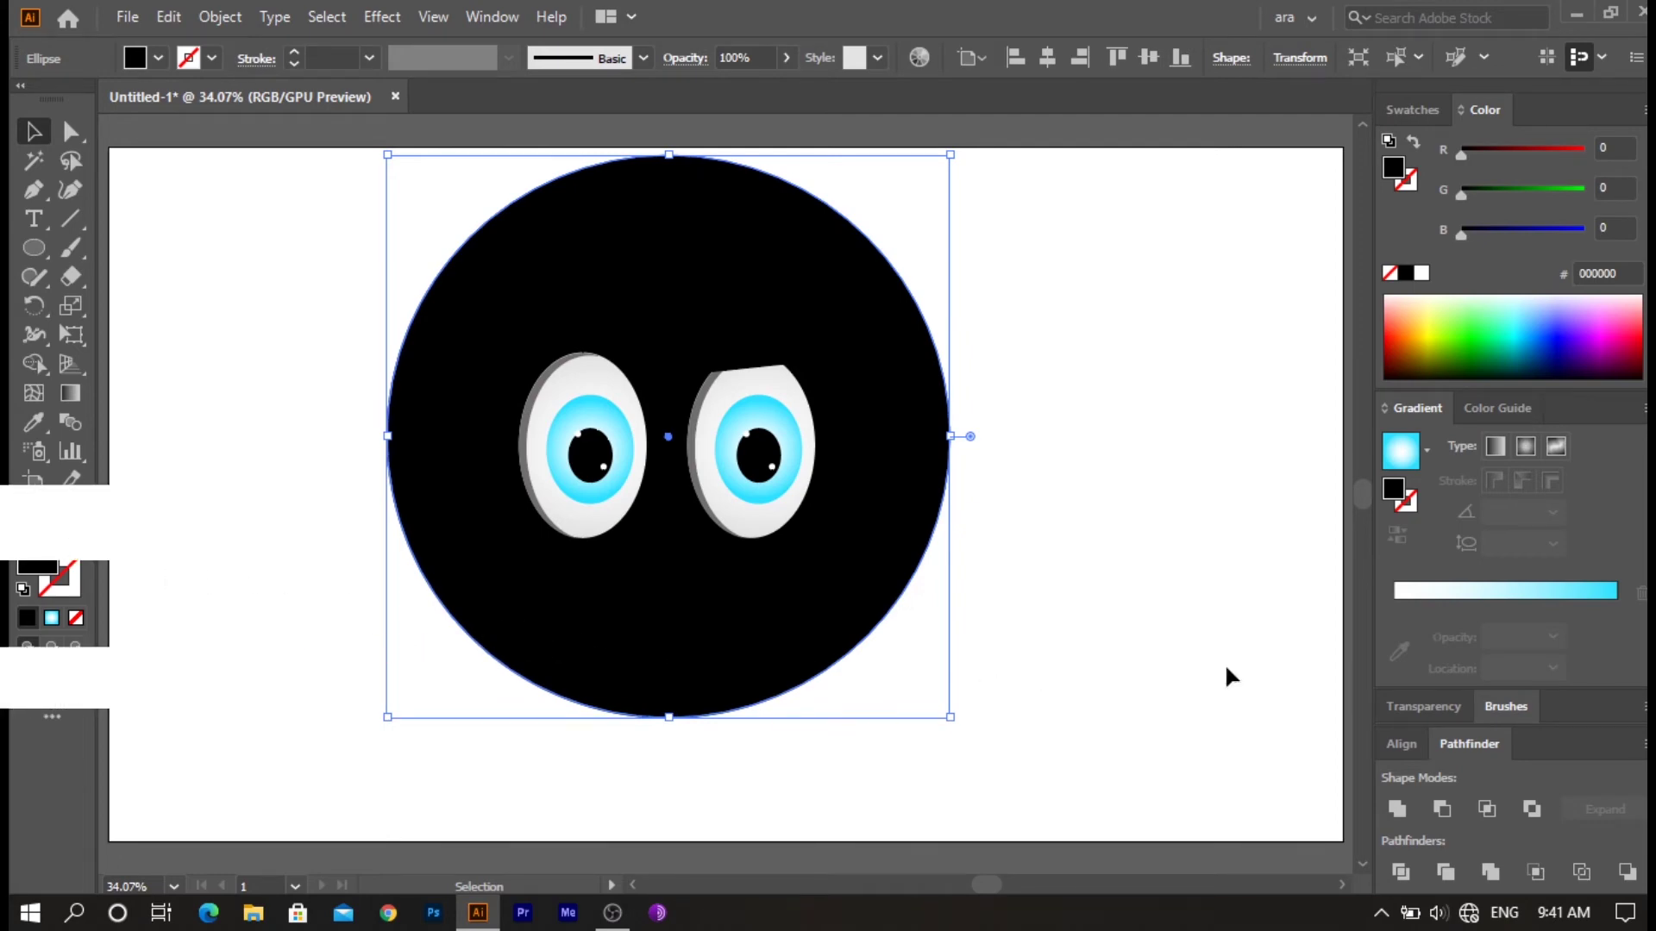
left_click(1465, 594)
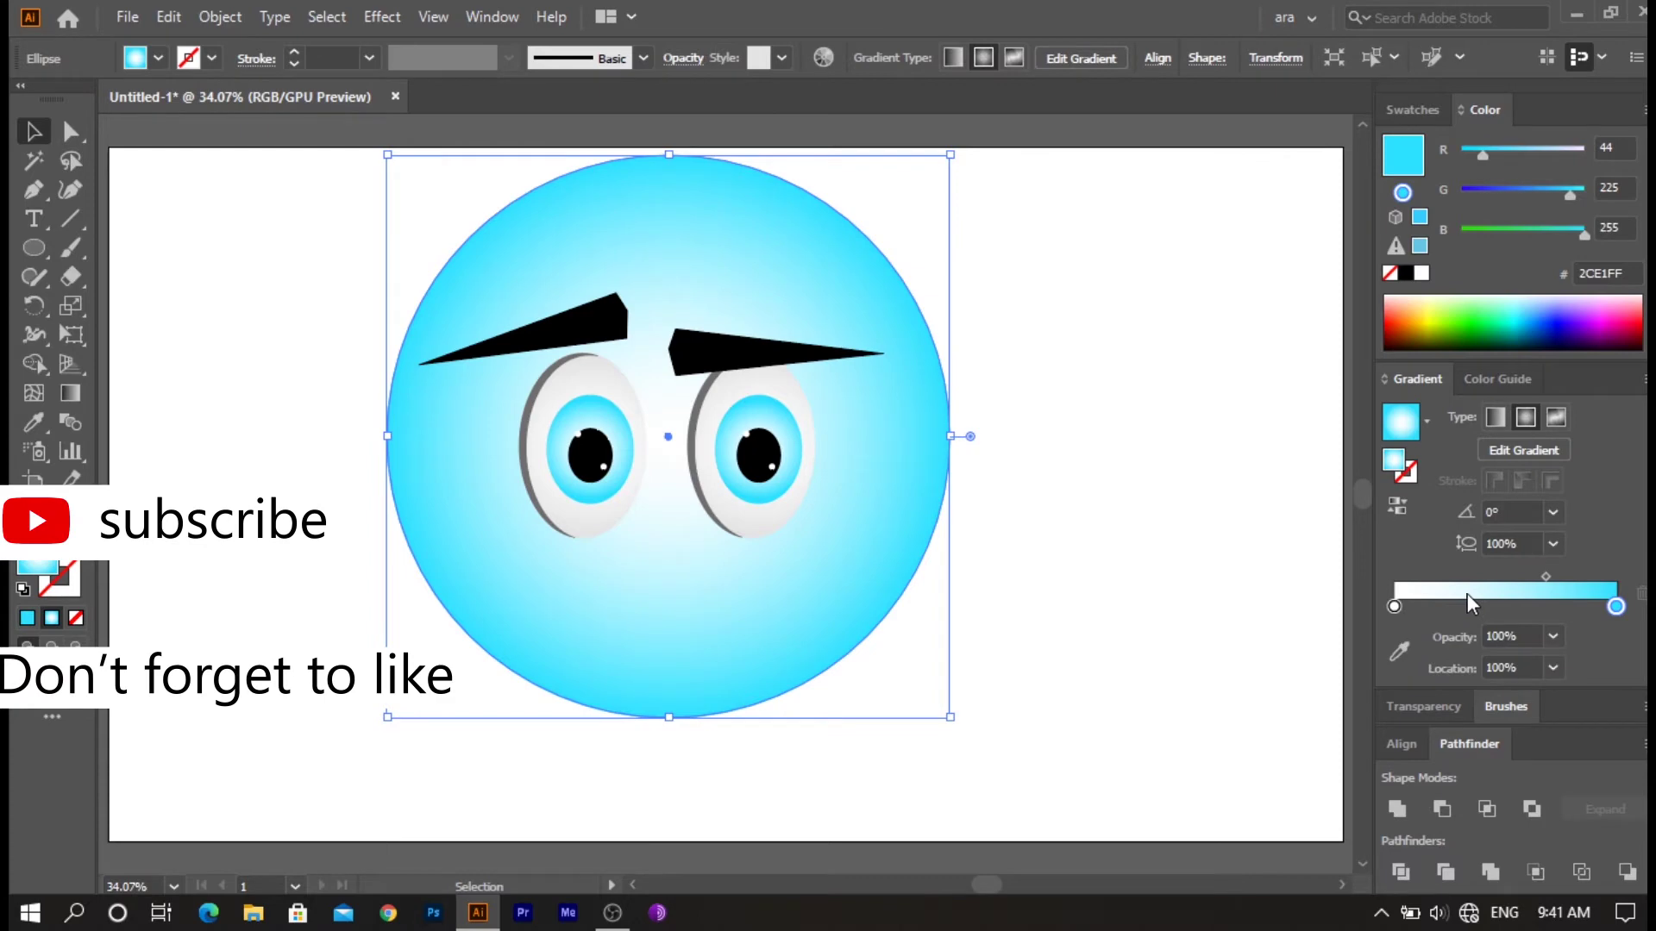
- Set the face gradient's outer stop to golden yellow E8B70A
double_click(1615, 608)
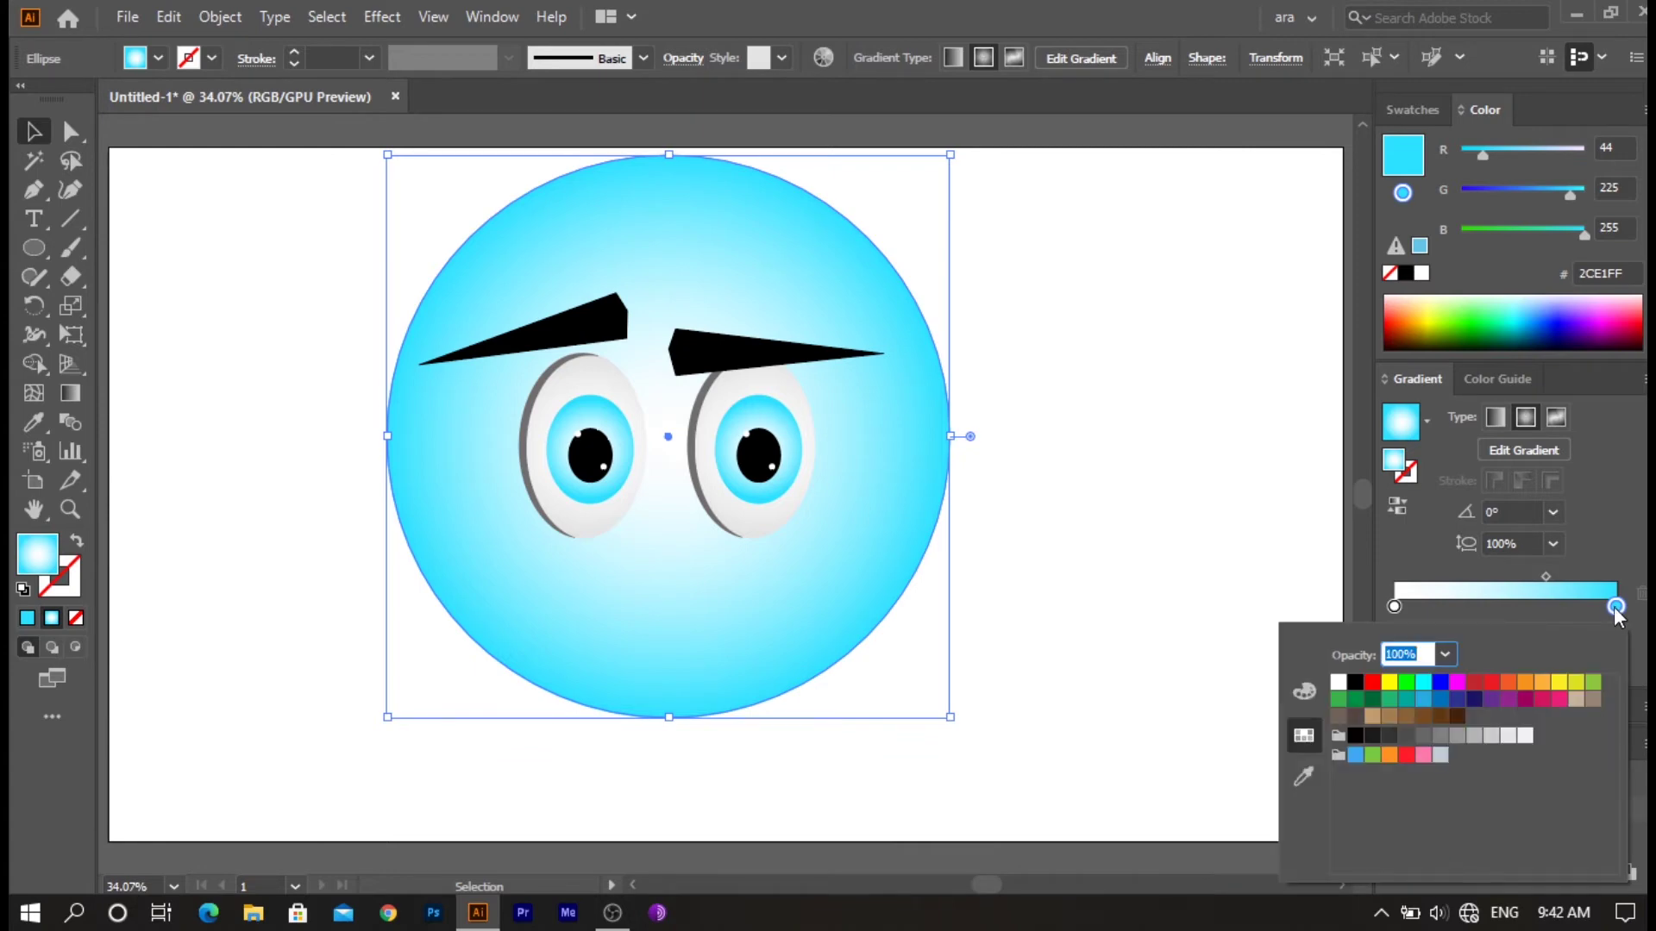
left_click(1302, 699)
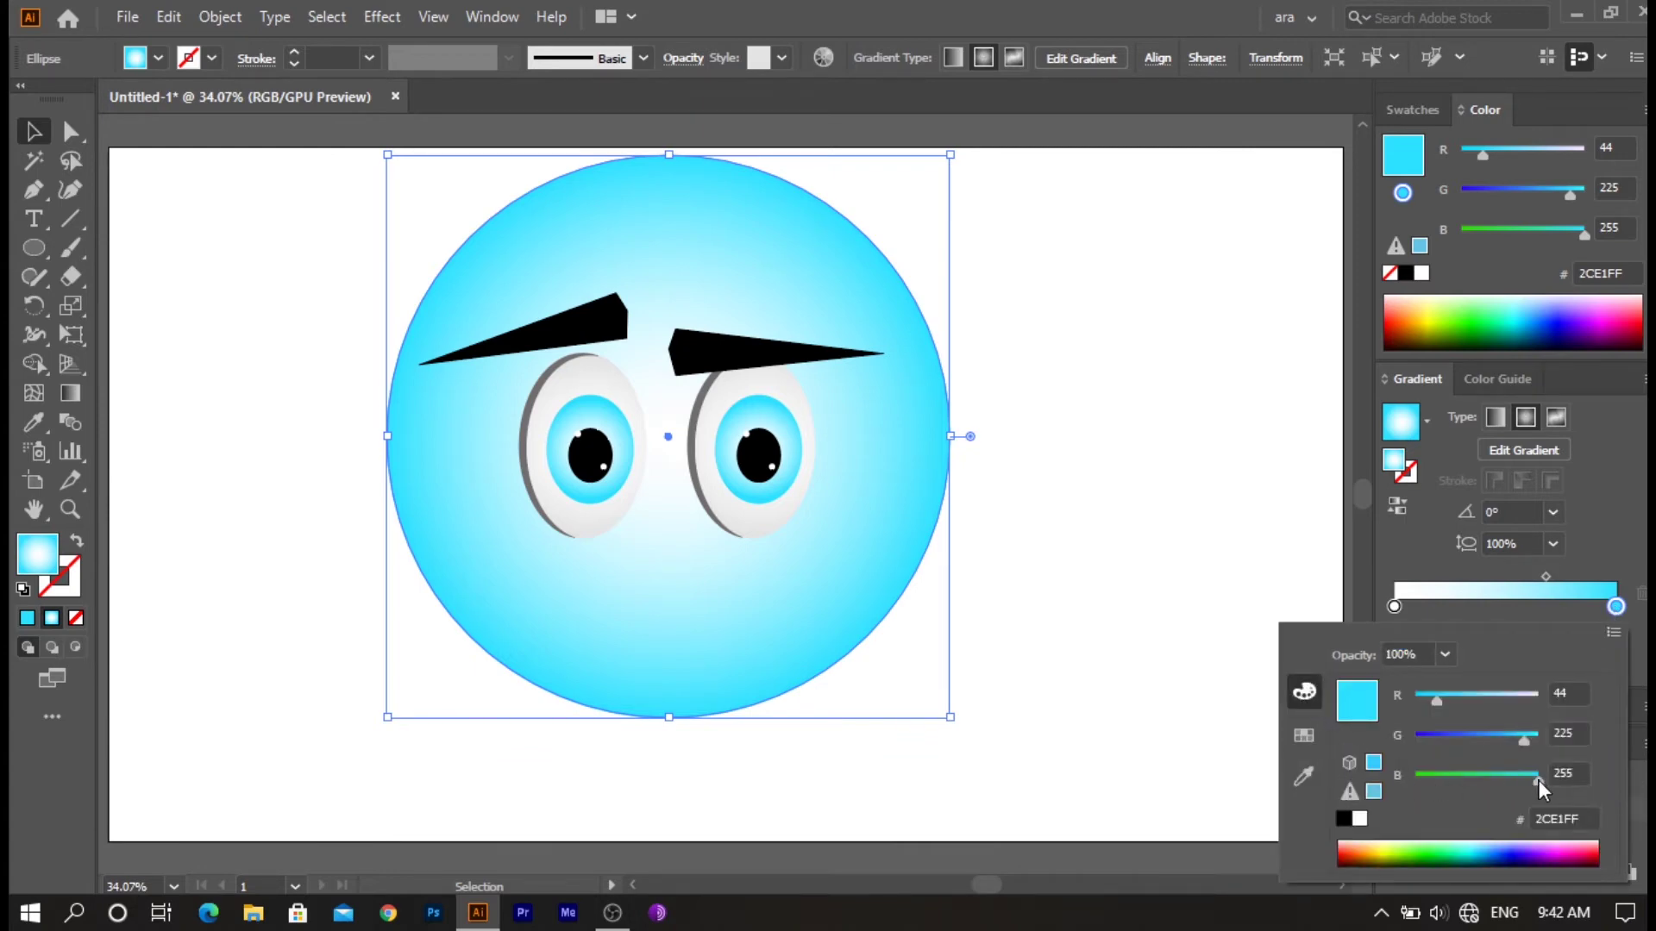
left_click_drag(1528, 779, 1416, 785)
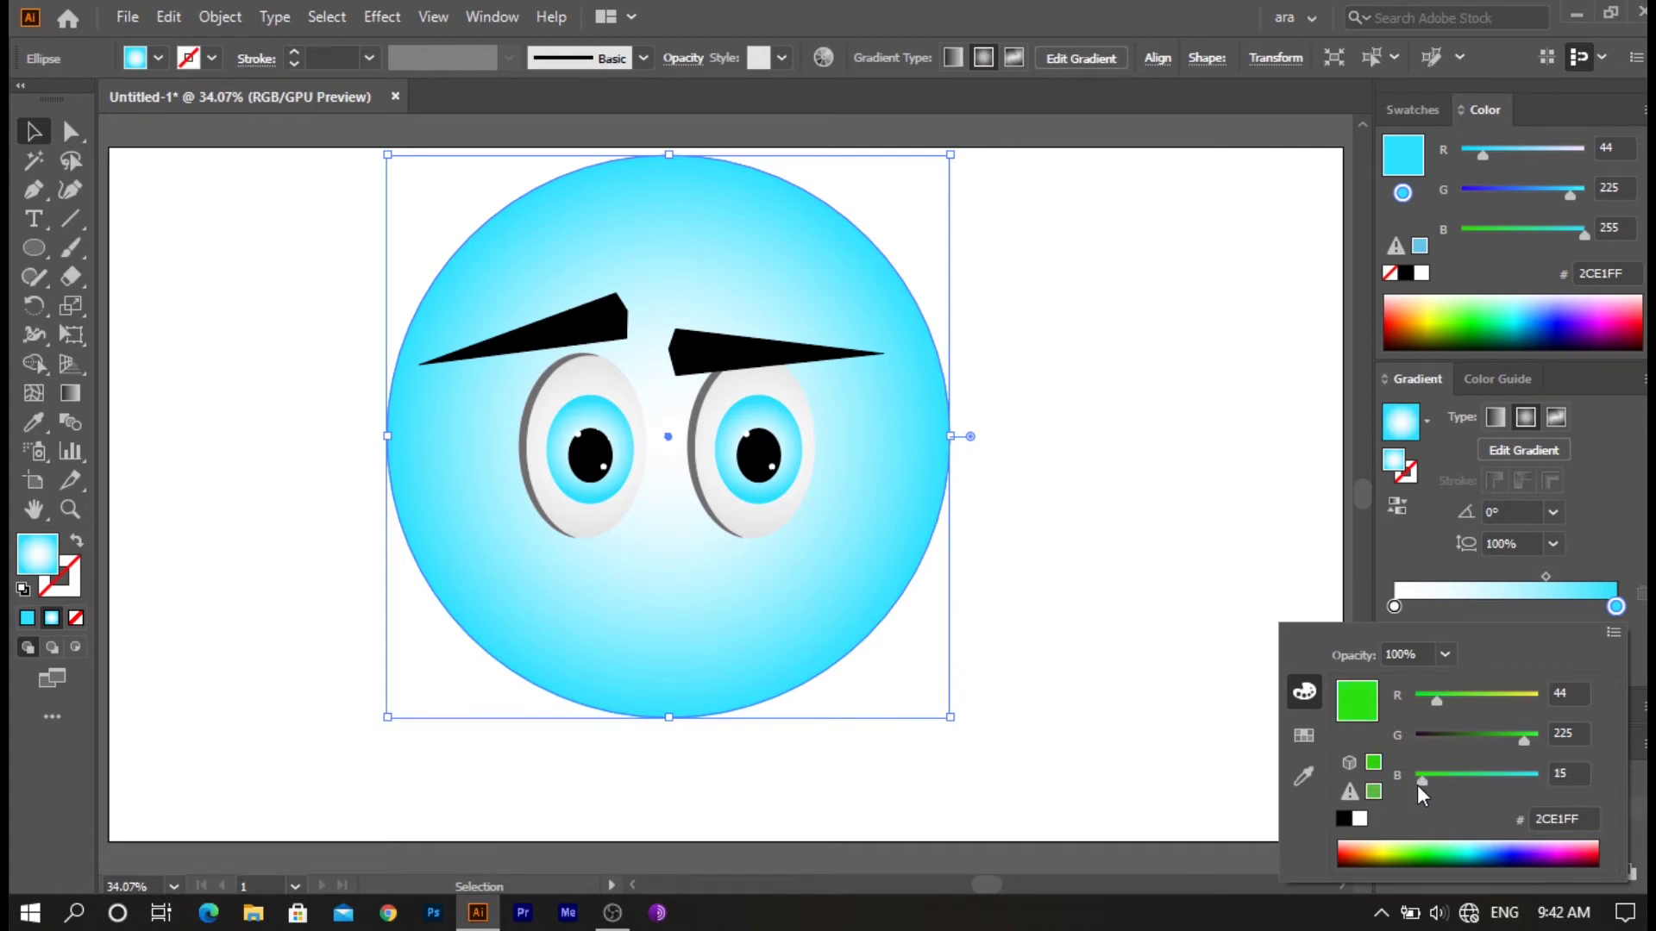
left_click_drag(1436, 701, 1524, 699)
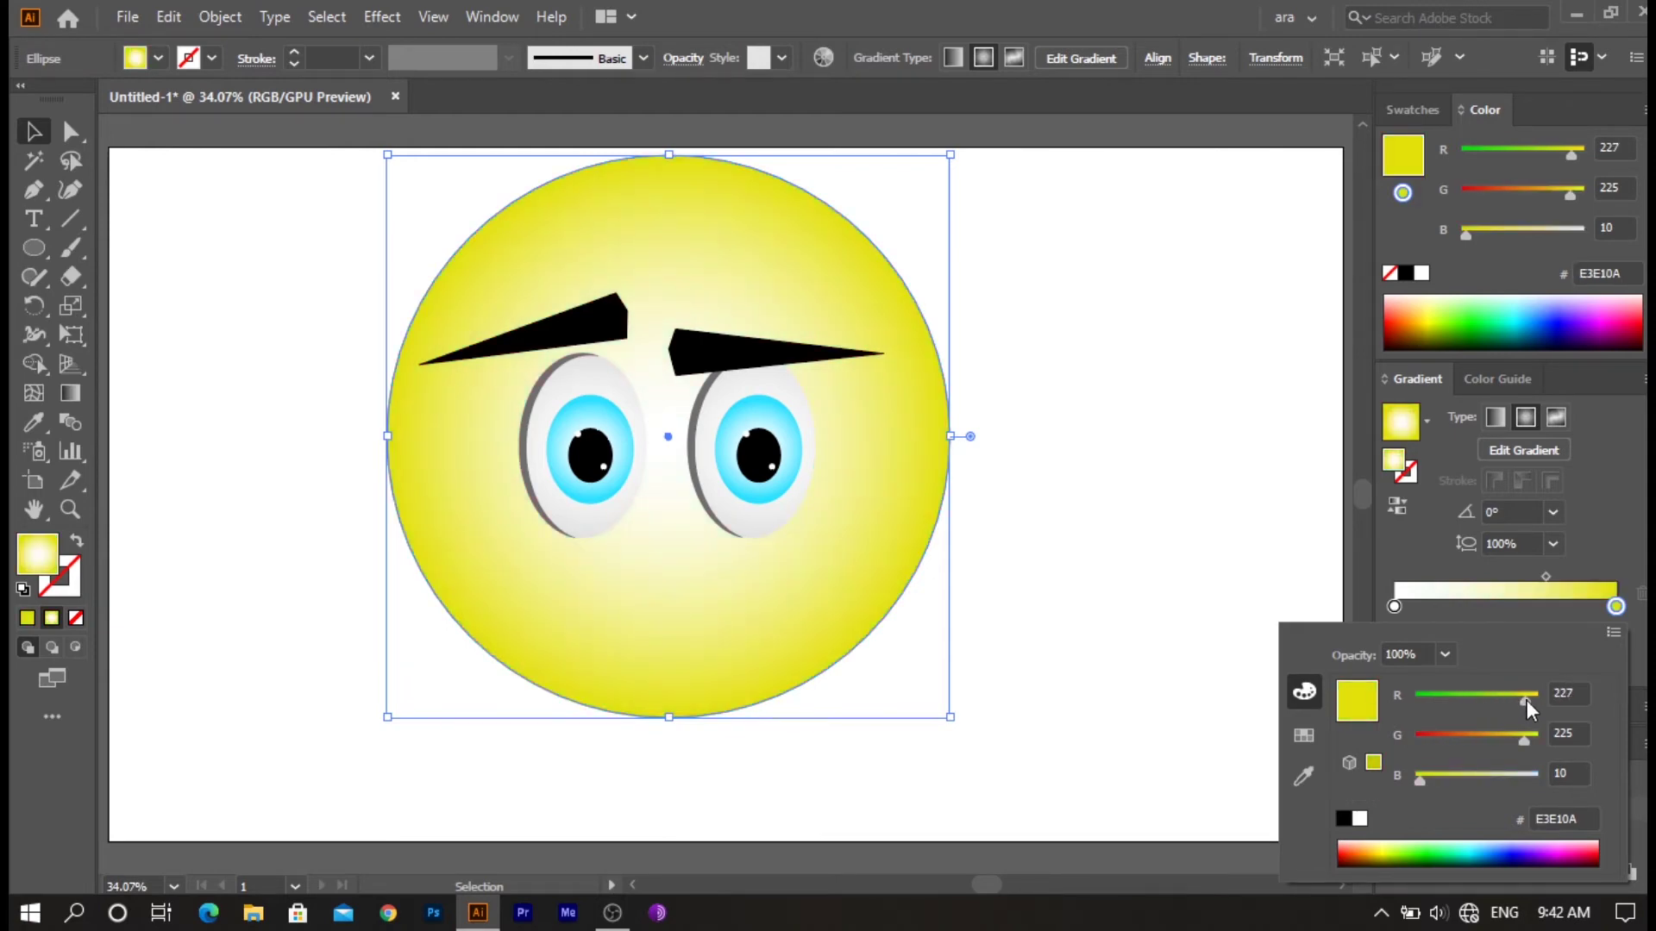
left_click_drag(1526, 701, 1503, 740)
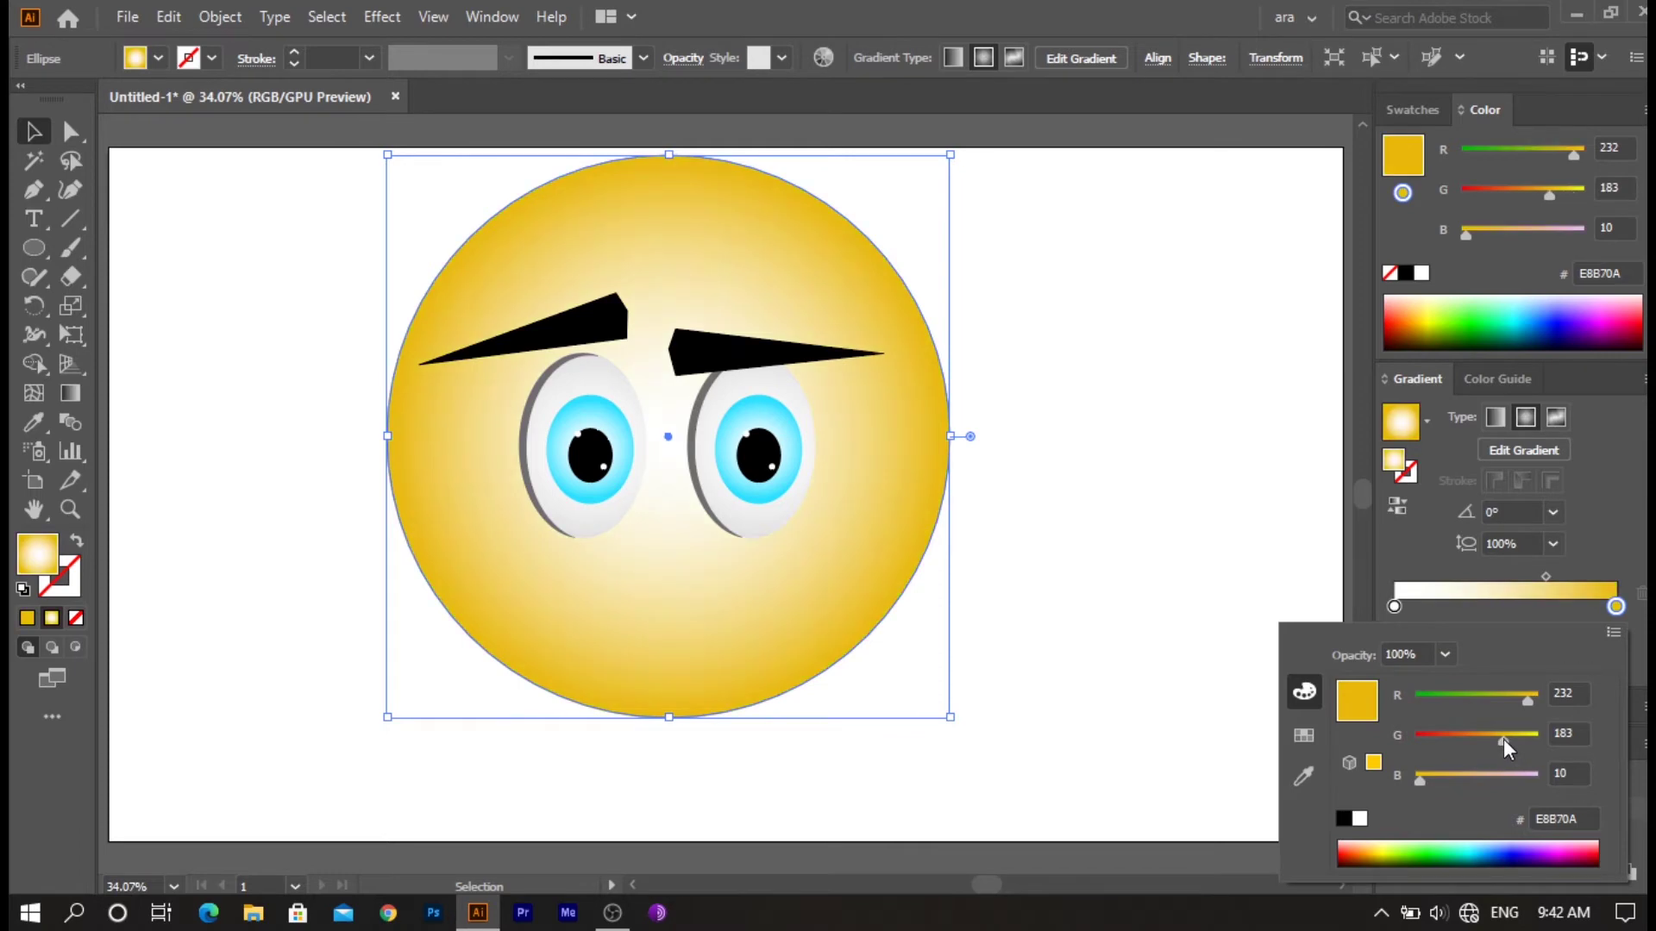
- Add a bright yellow middle gradient stop and slide it to about 52%
left_click(1535, 606)
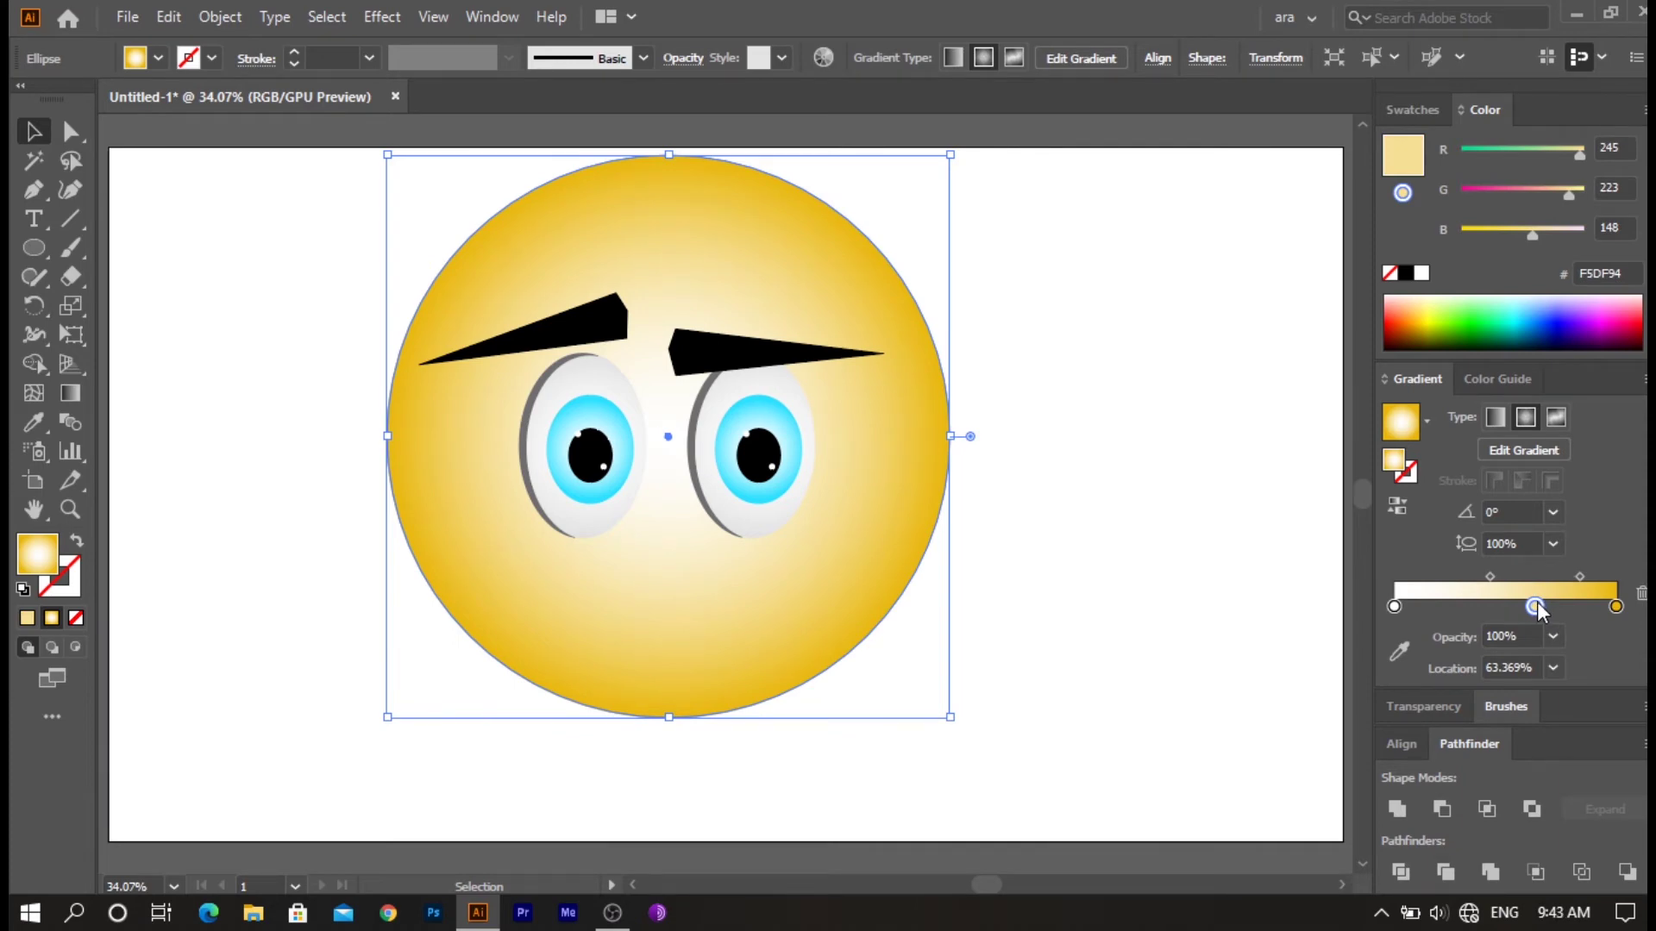
double_click(1536, 605)
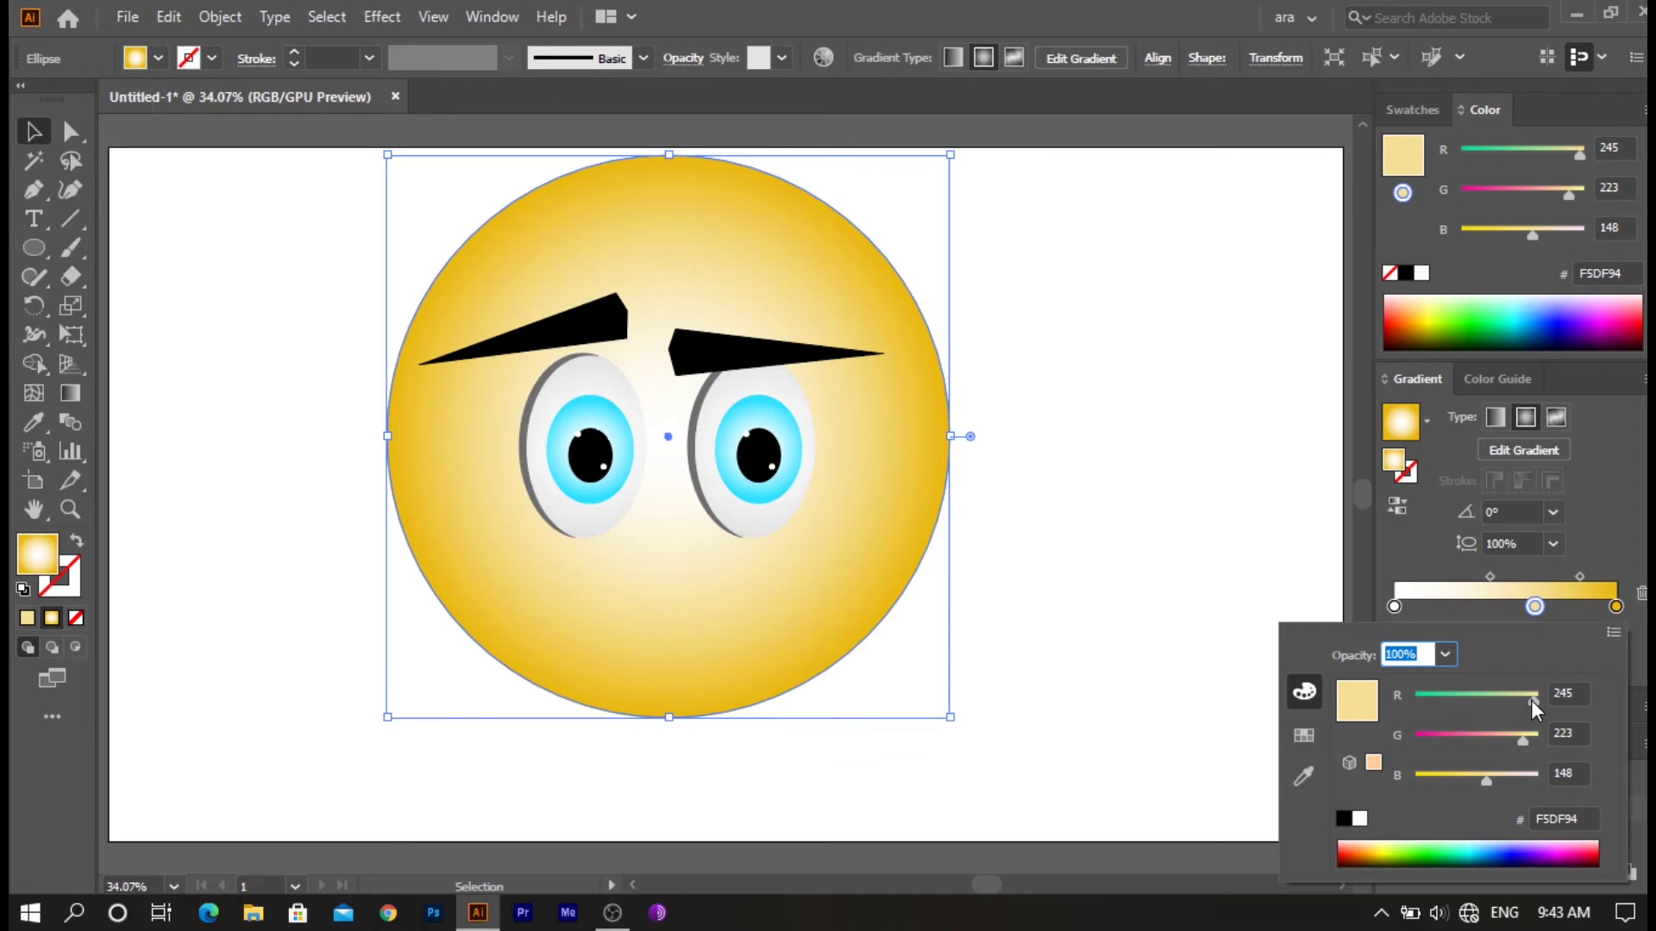
left_click_drag(1527, 700, 1528, 700)
left_click_drag(1486, 781, 1422, 779)
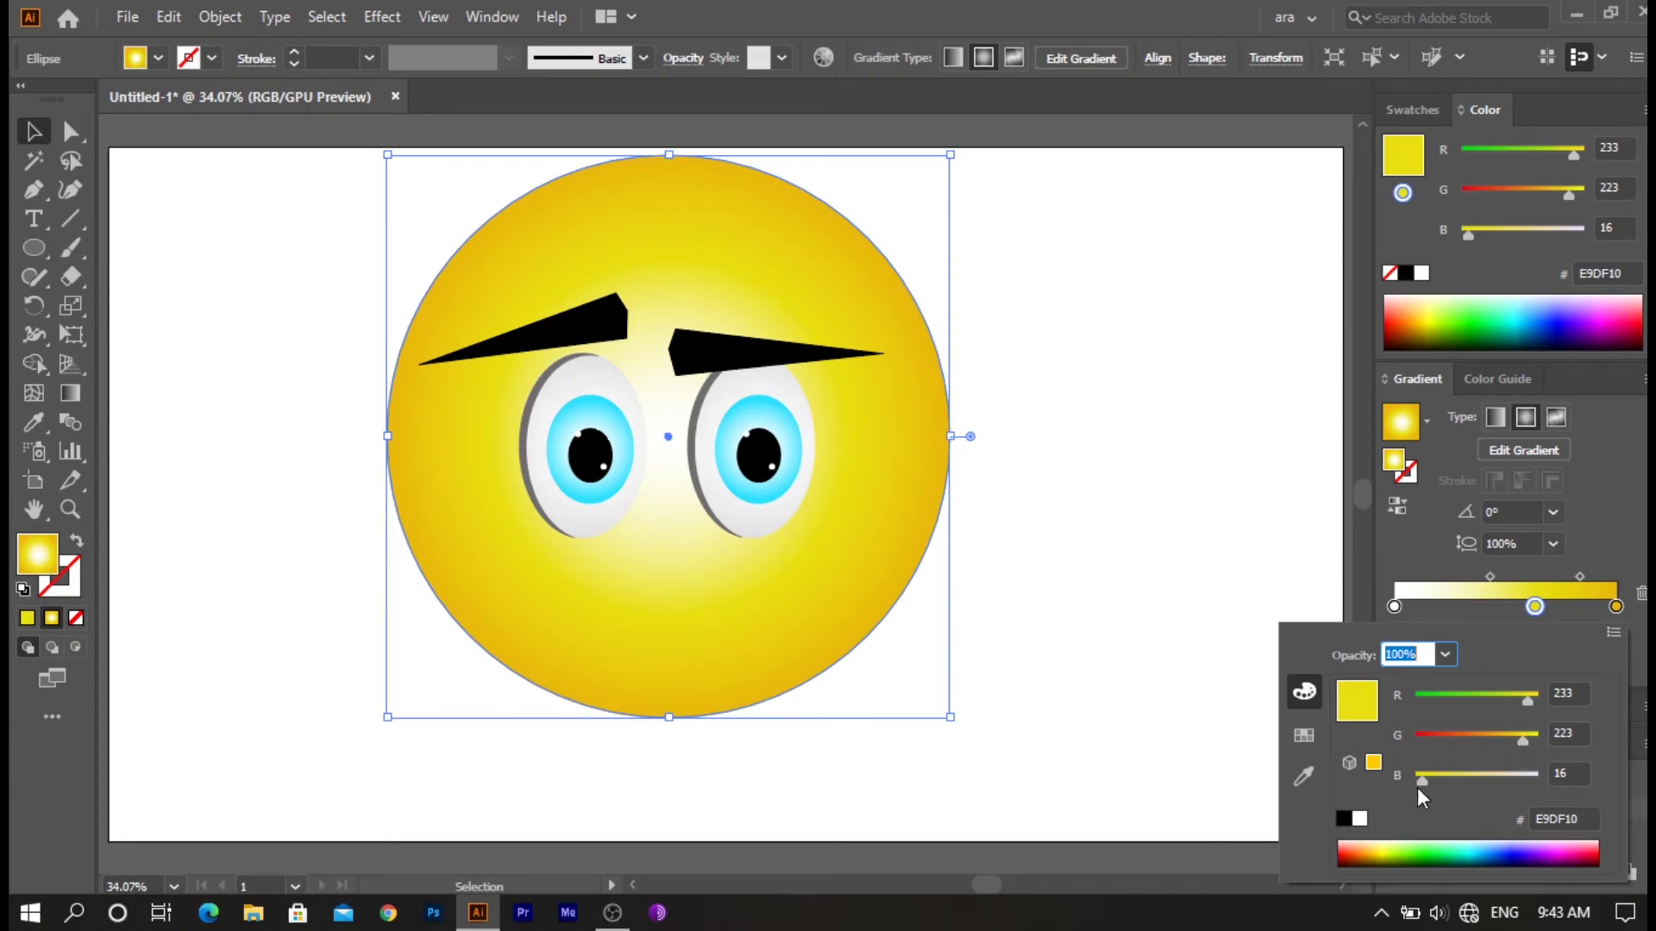
left_click_drag(1423, 781, 1445, 782)
key("Escape")
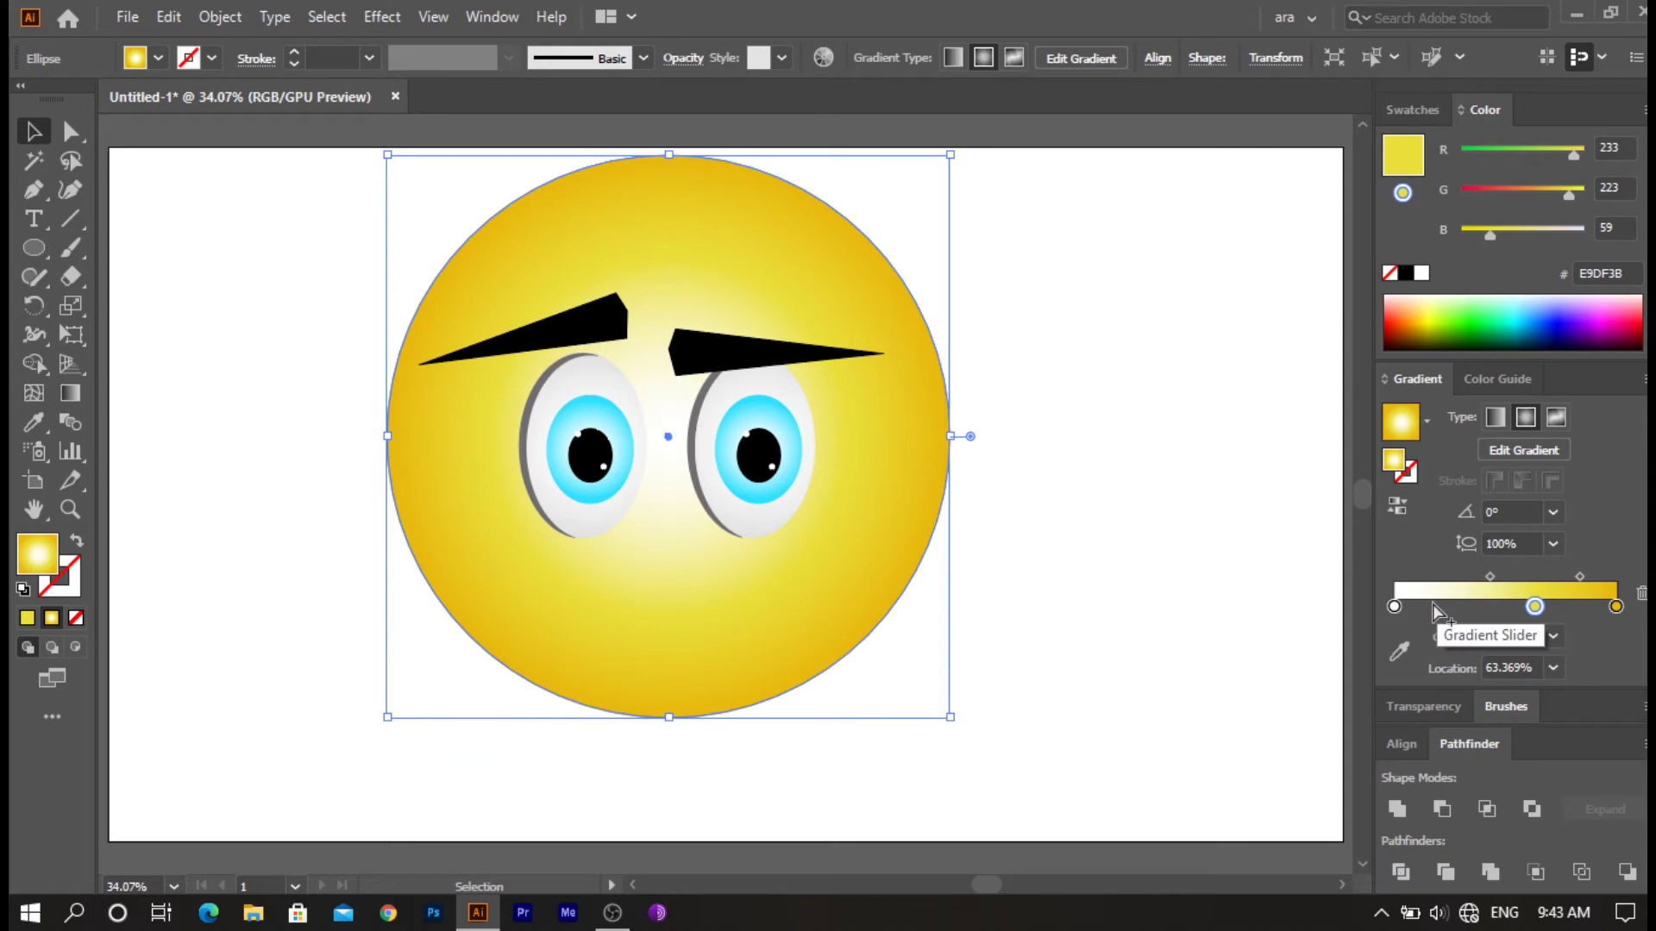
left_click_drag(1535, 606, 1509, 606)
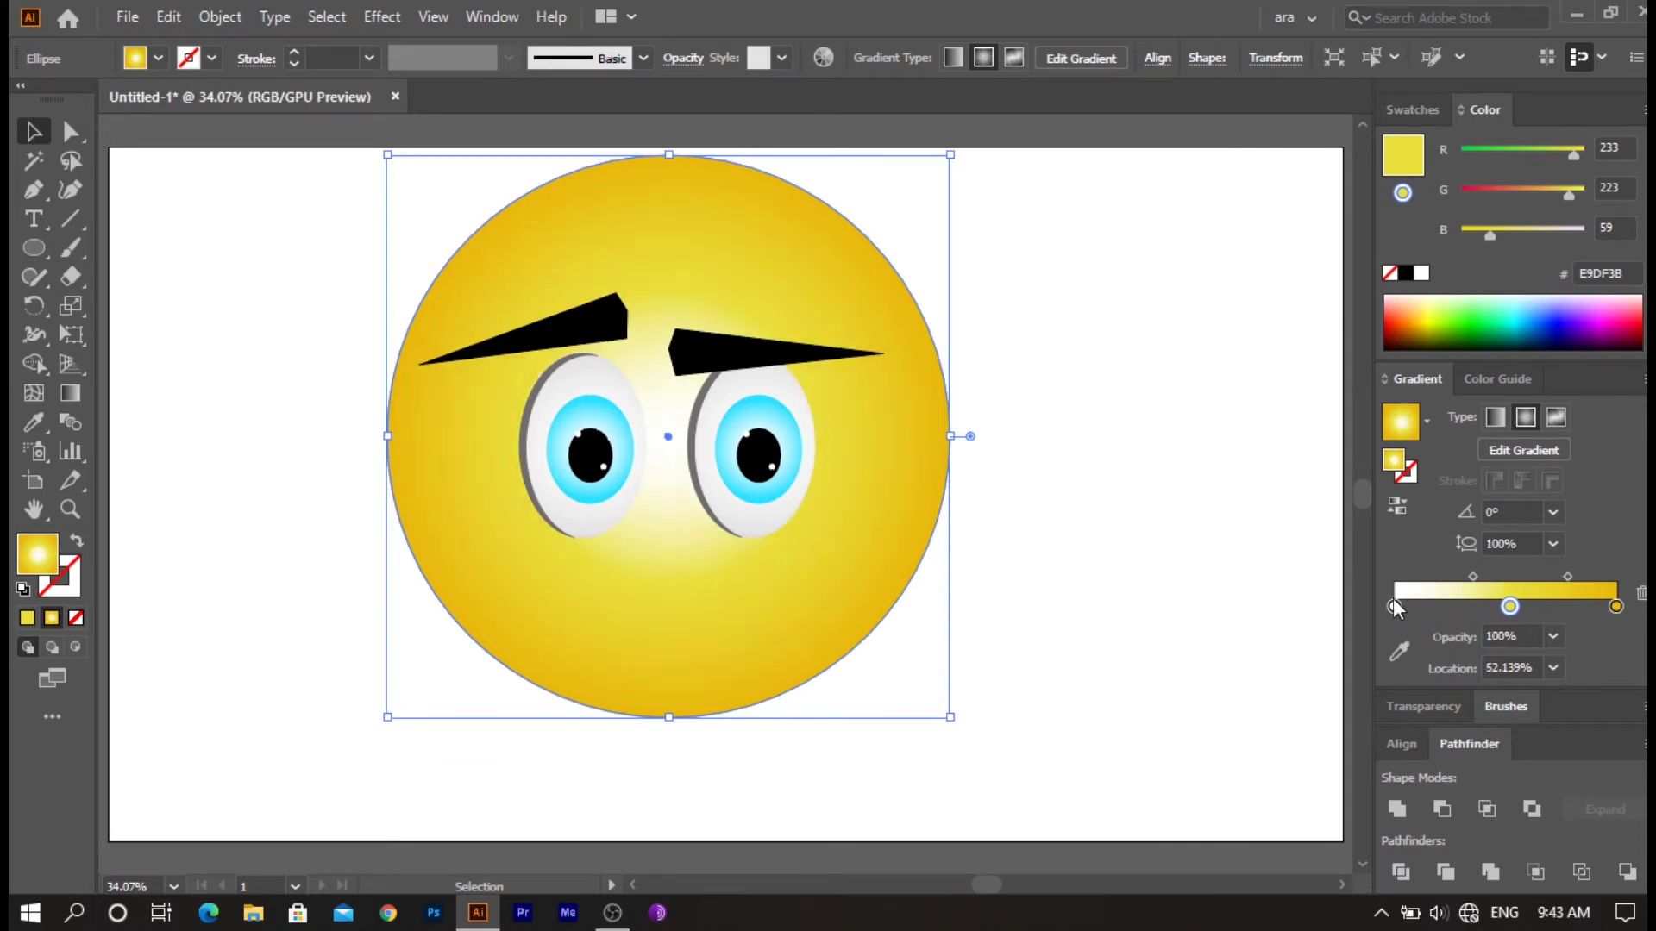
- Switch the centre stop to RGB and tint it pale yellow FFFFB2
left_click(1394, 607)
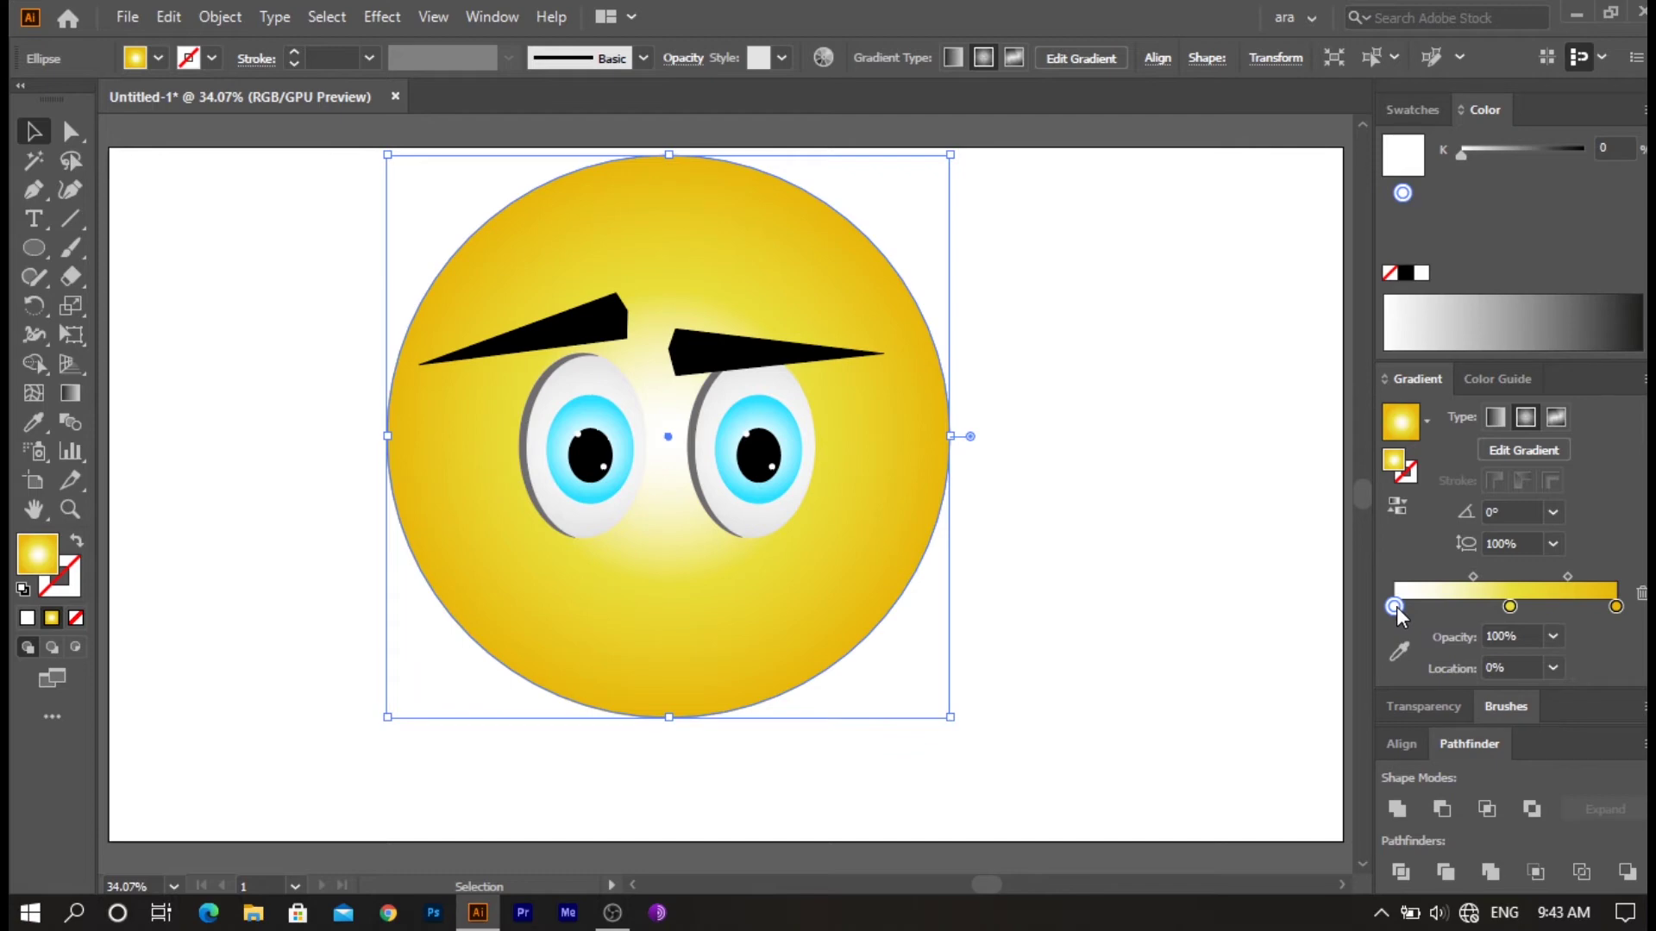
double_click(1394, 606)
left_click(1320, 708)
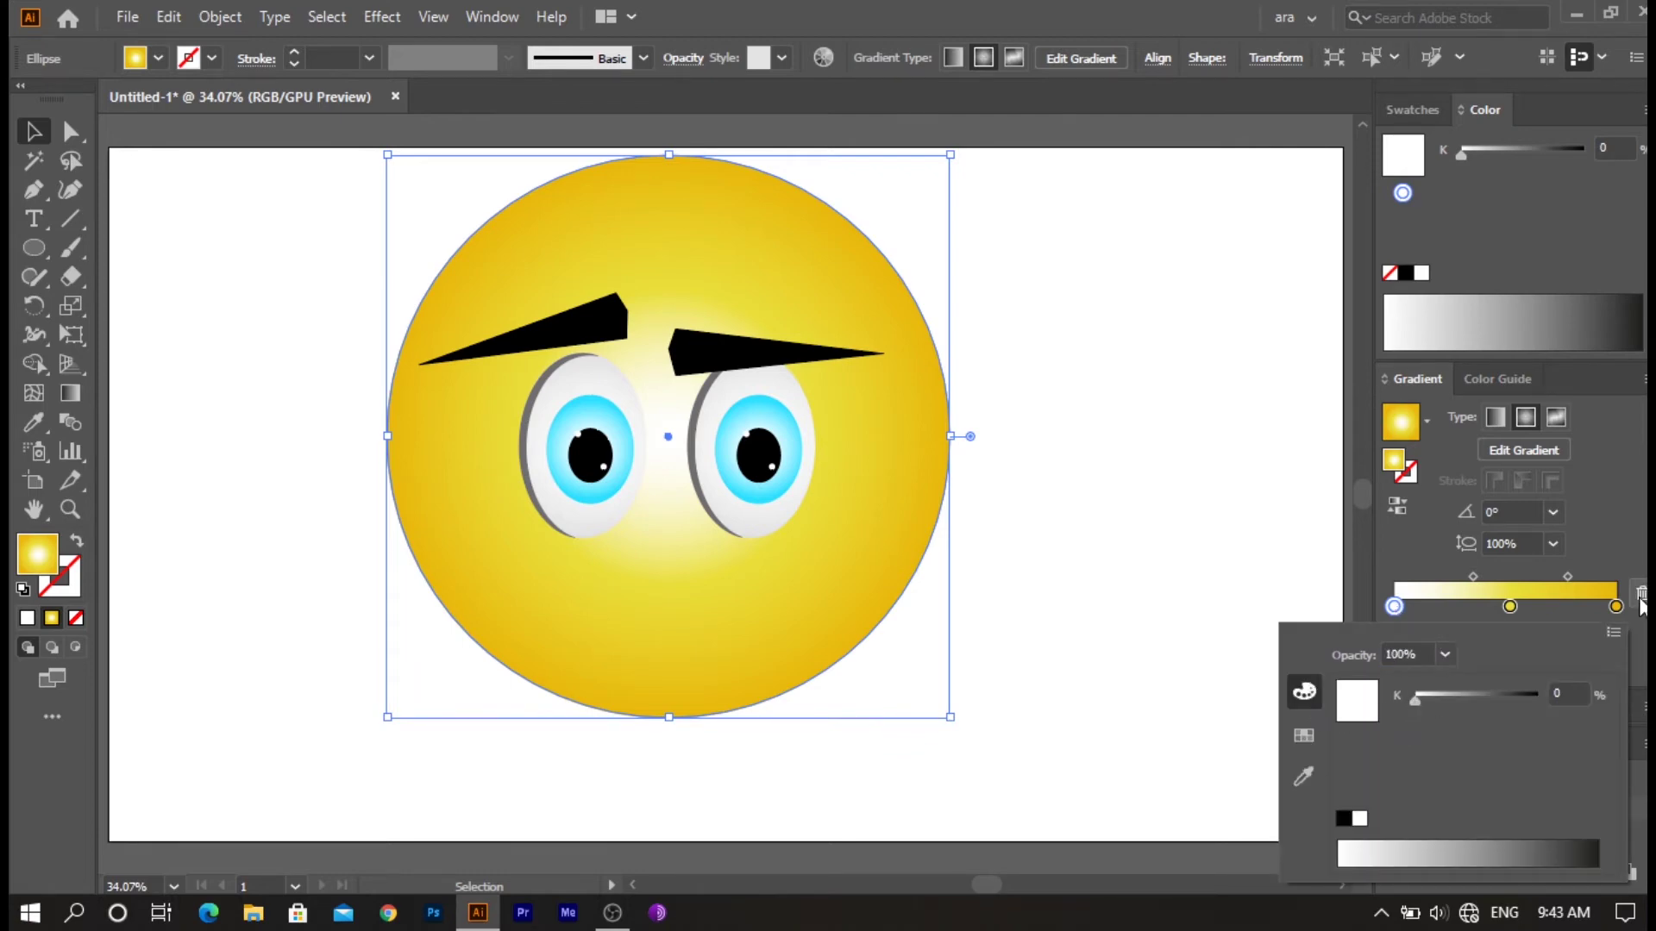
left_click(1611, 638)
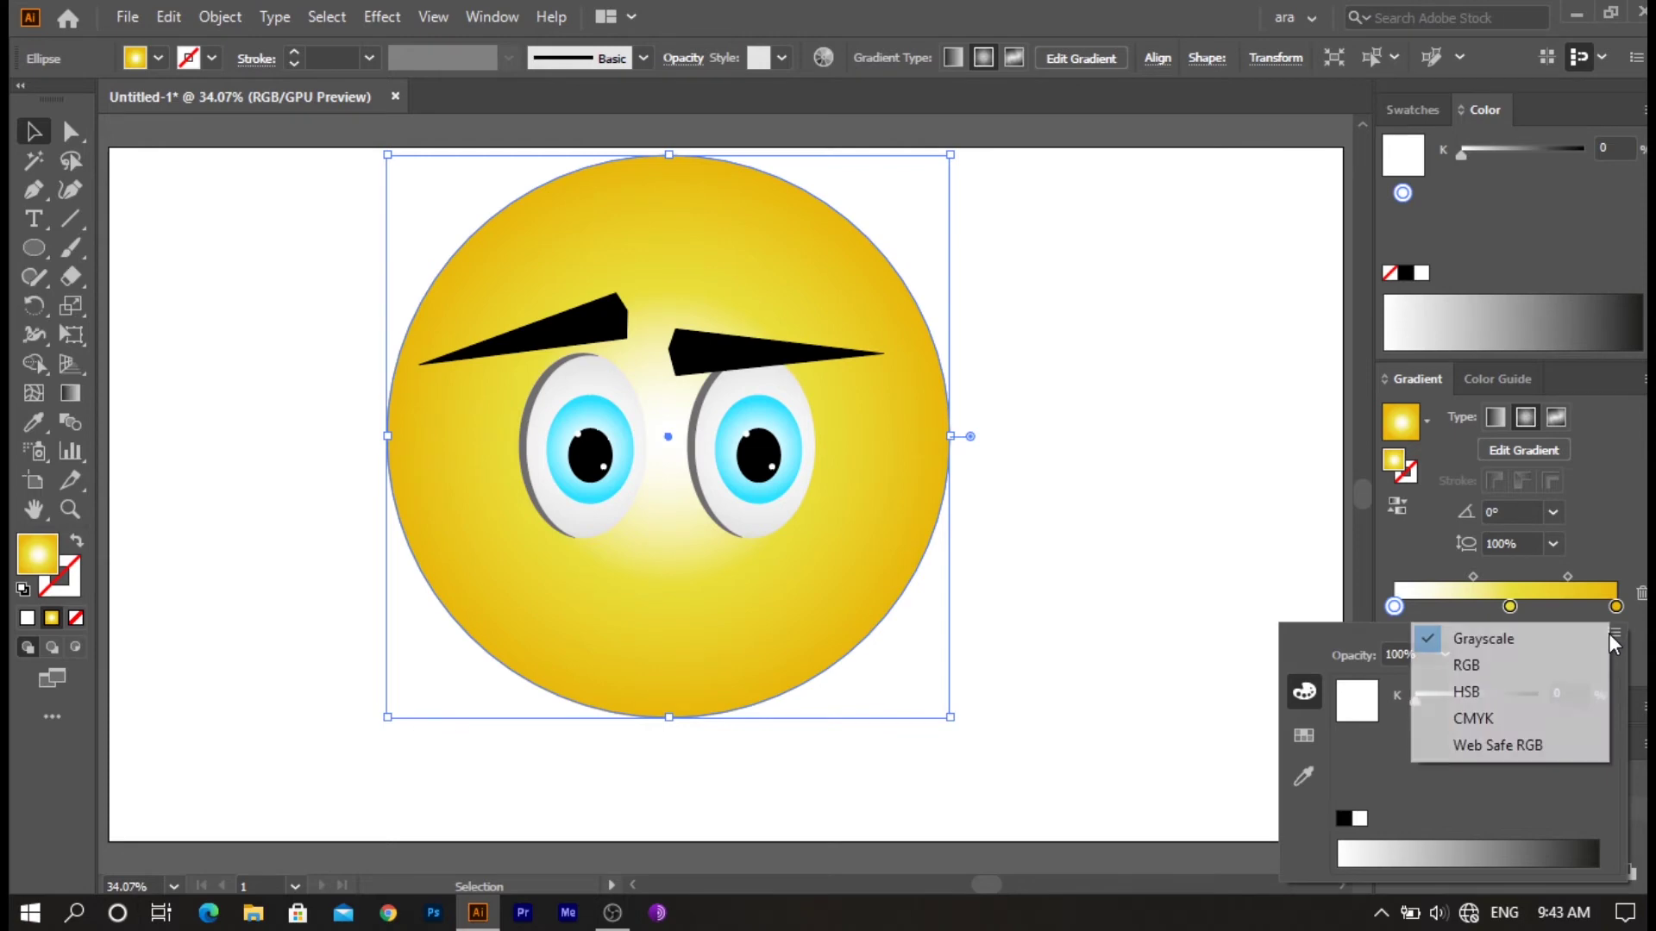
left_click(1545, 671)
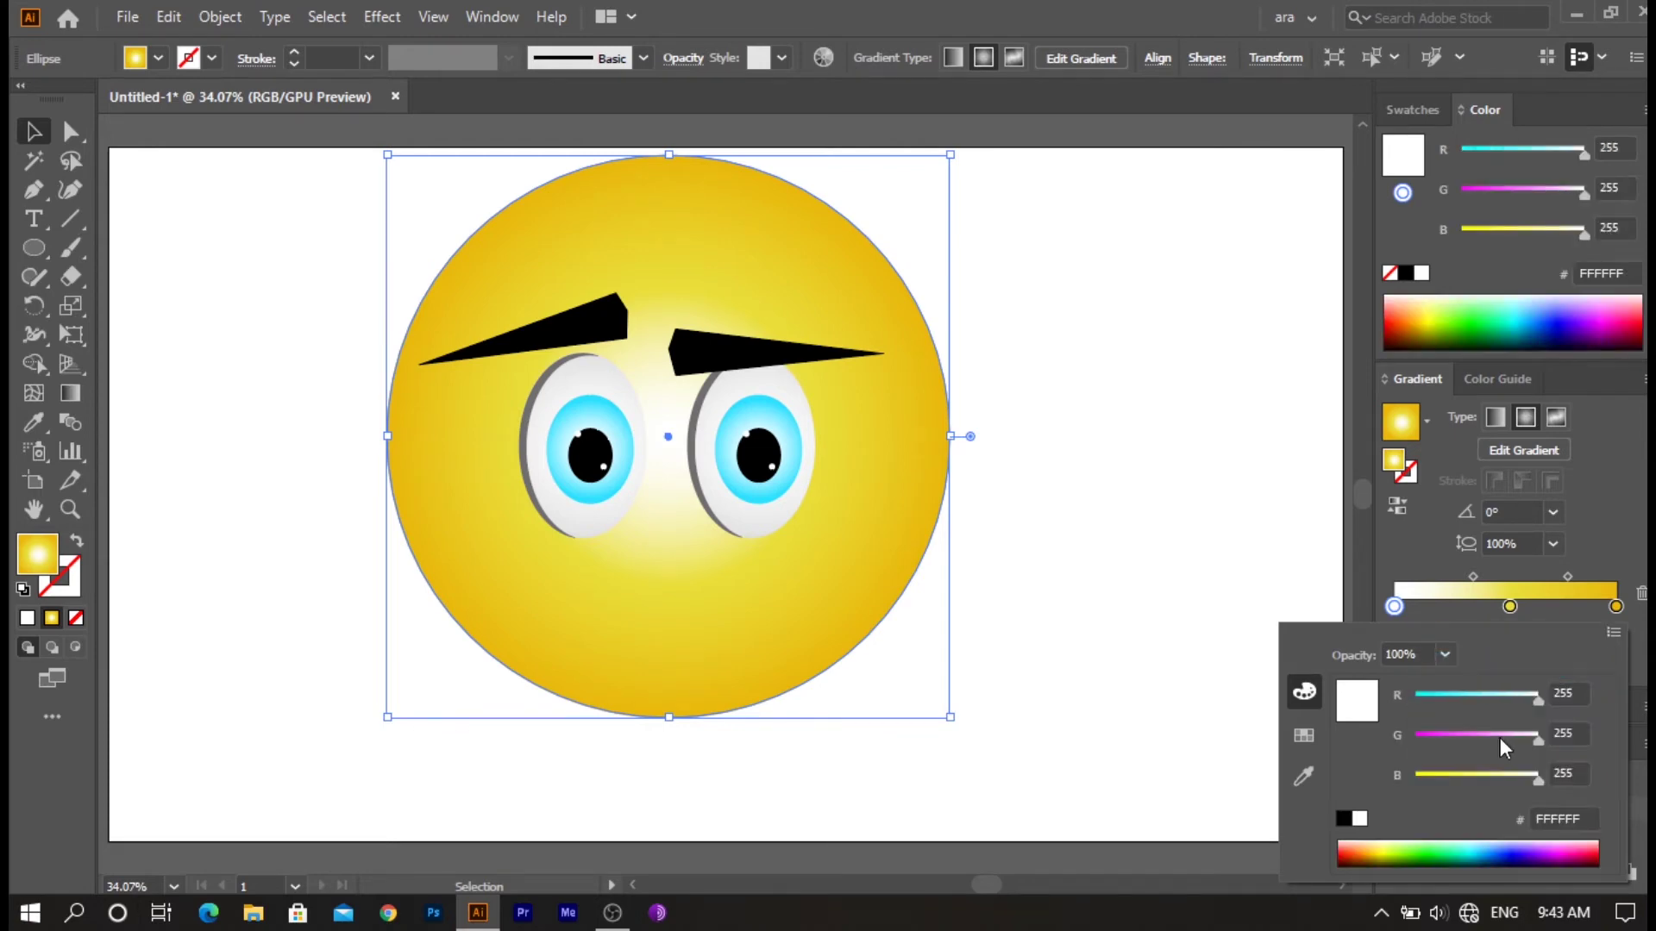
left_click(1532, 783)
left_click_drag(1503, 784, 1498, 784)
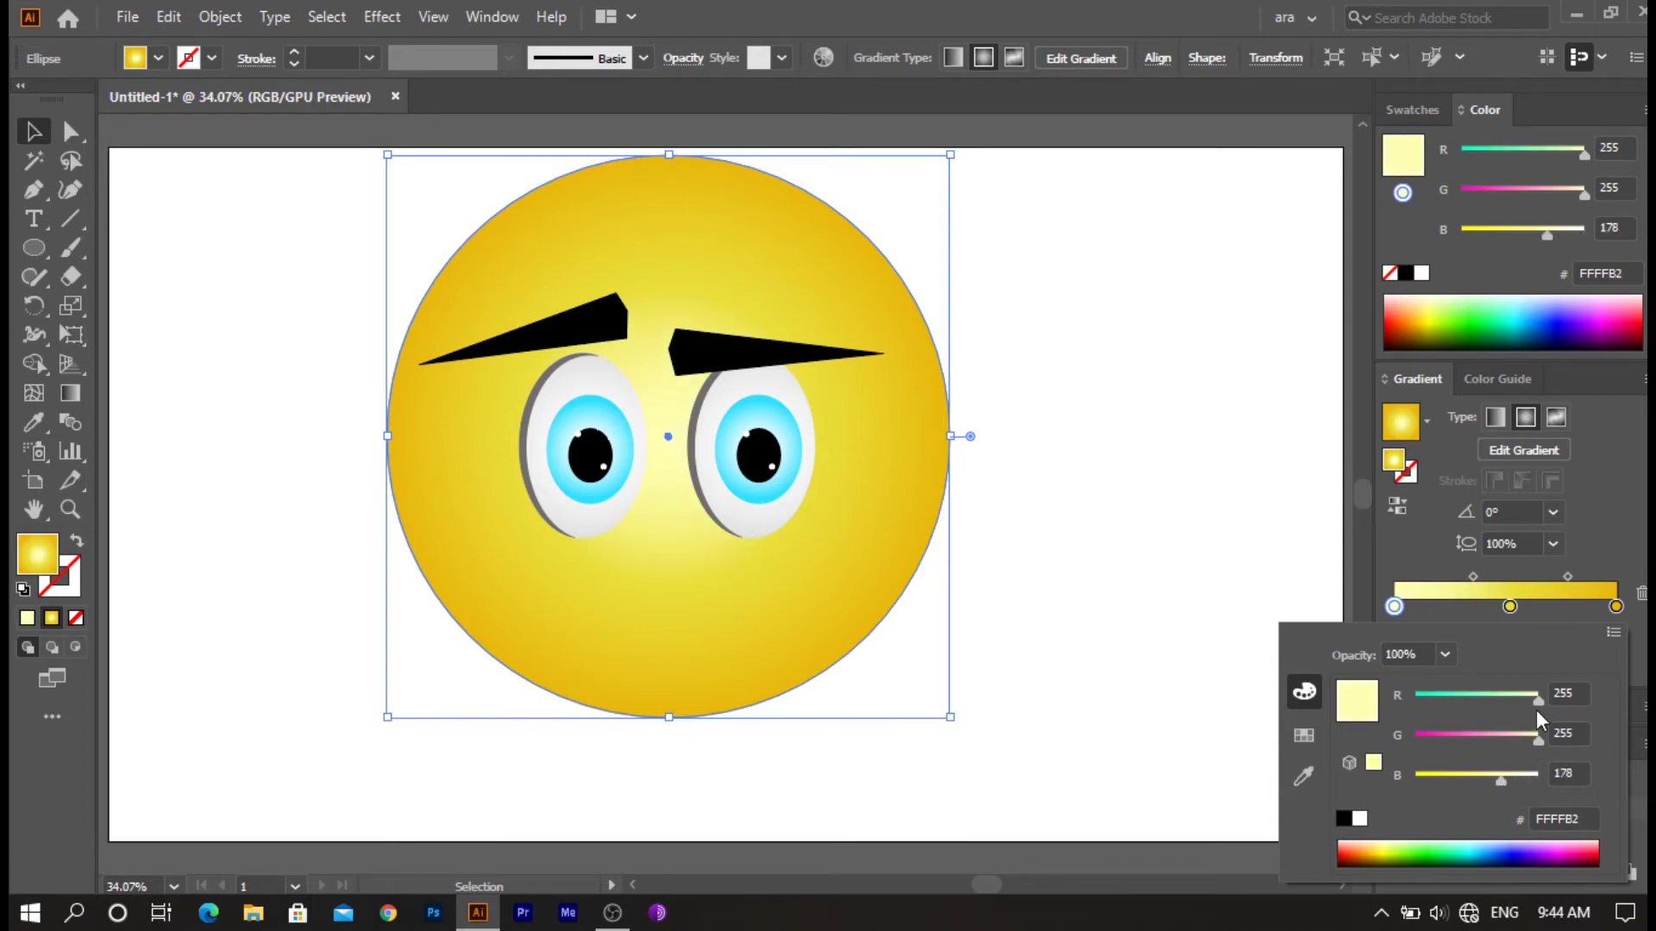
left_click(1633, 651)
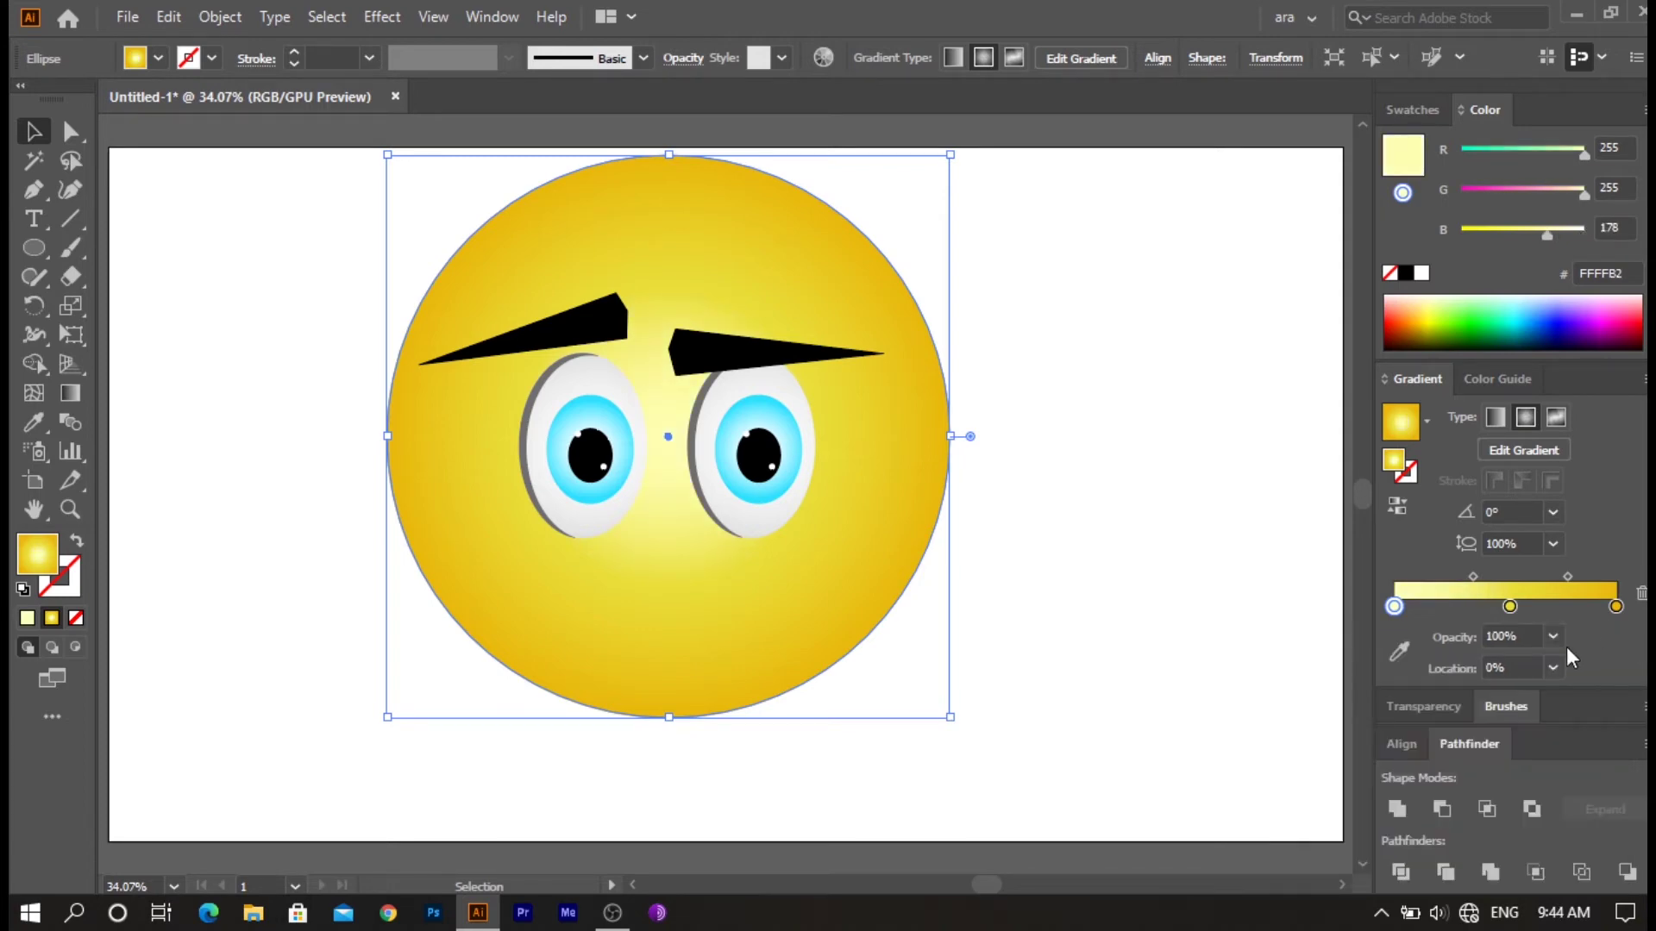
- Adjust the middle stop to vivid yellow FFFF43, then deselect the face
left_click(1509, 607)
left_click(1510, 607)
double_click(1509, 607)
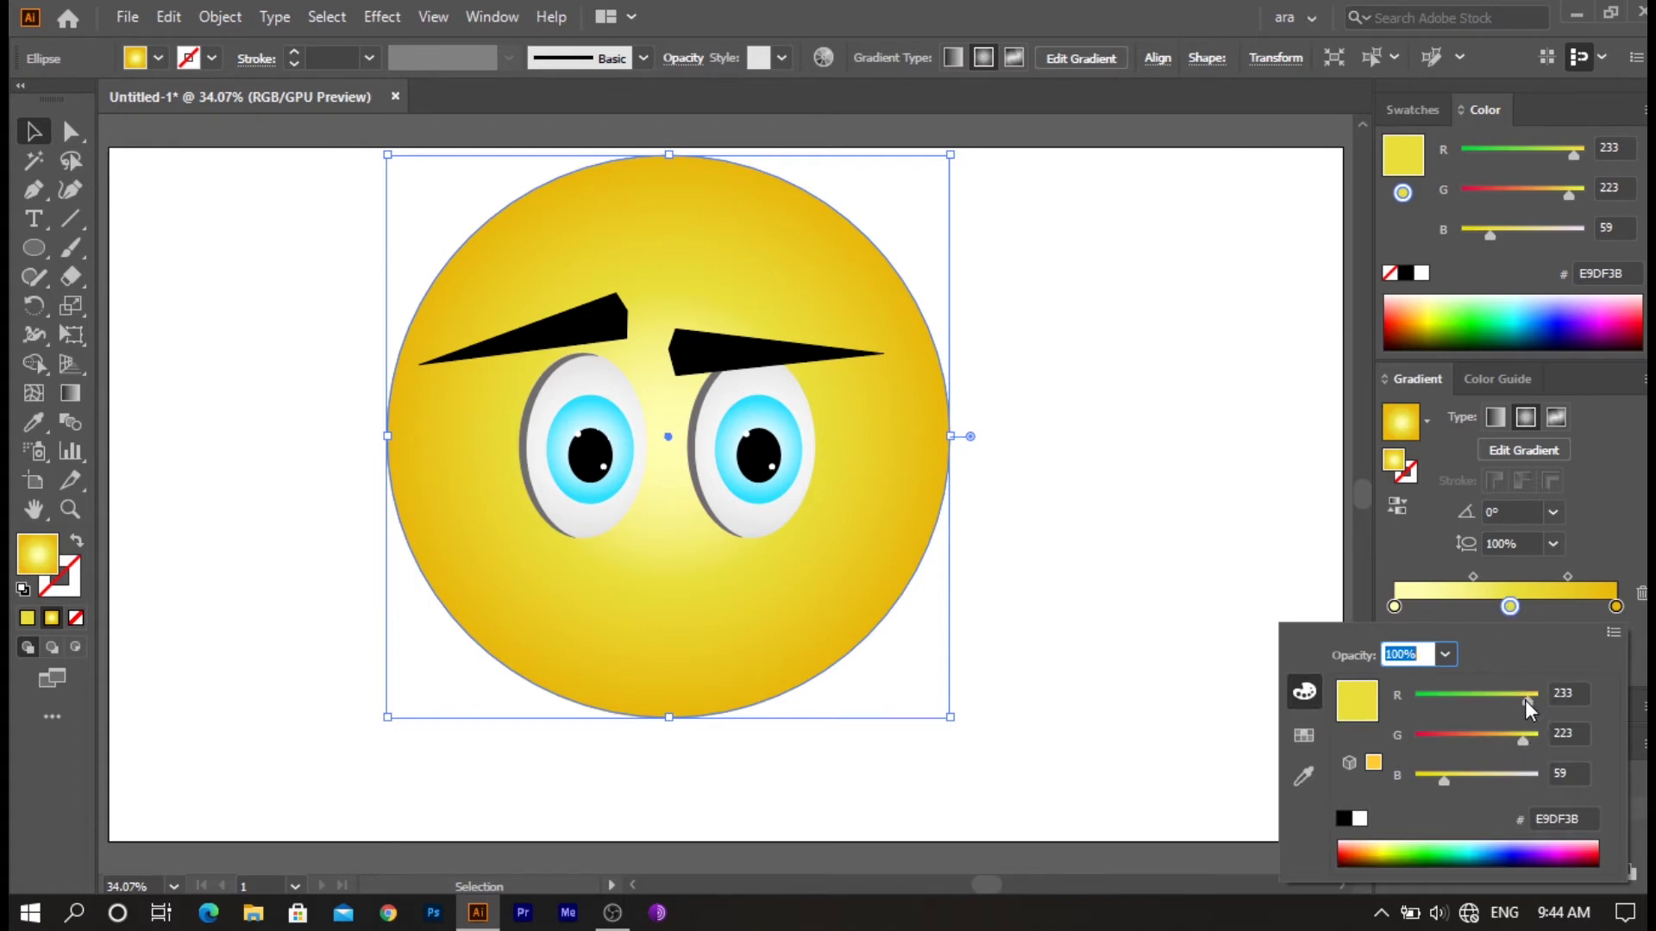
mouse_move(1525, 700)
left_mouse_down()
mouse_move(1550, 701)
mouse_move(1553, 743)
left_mouse_up()
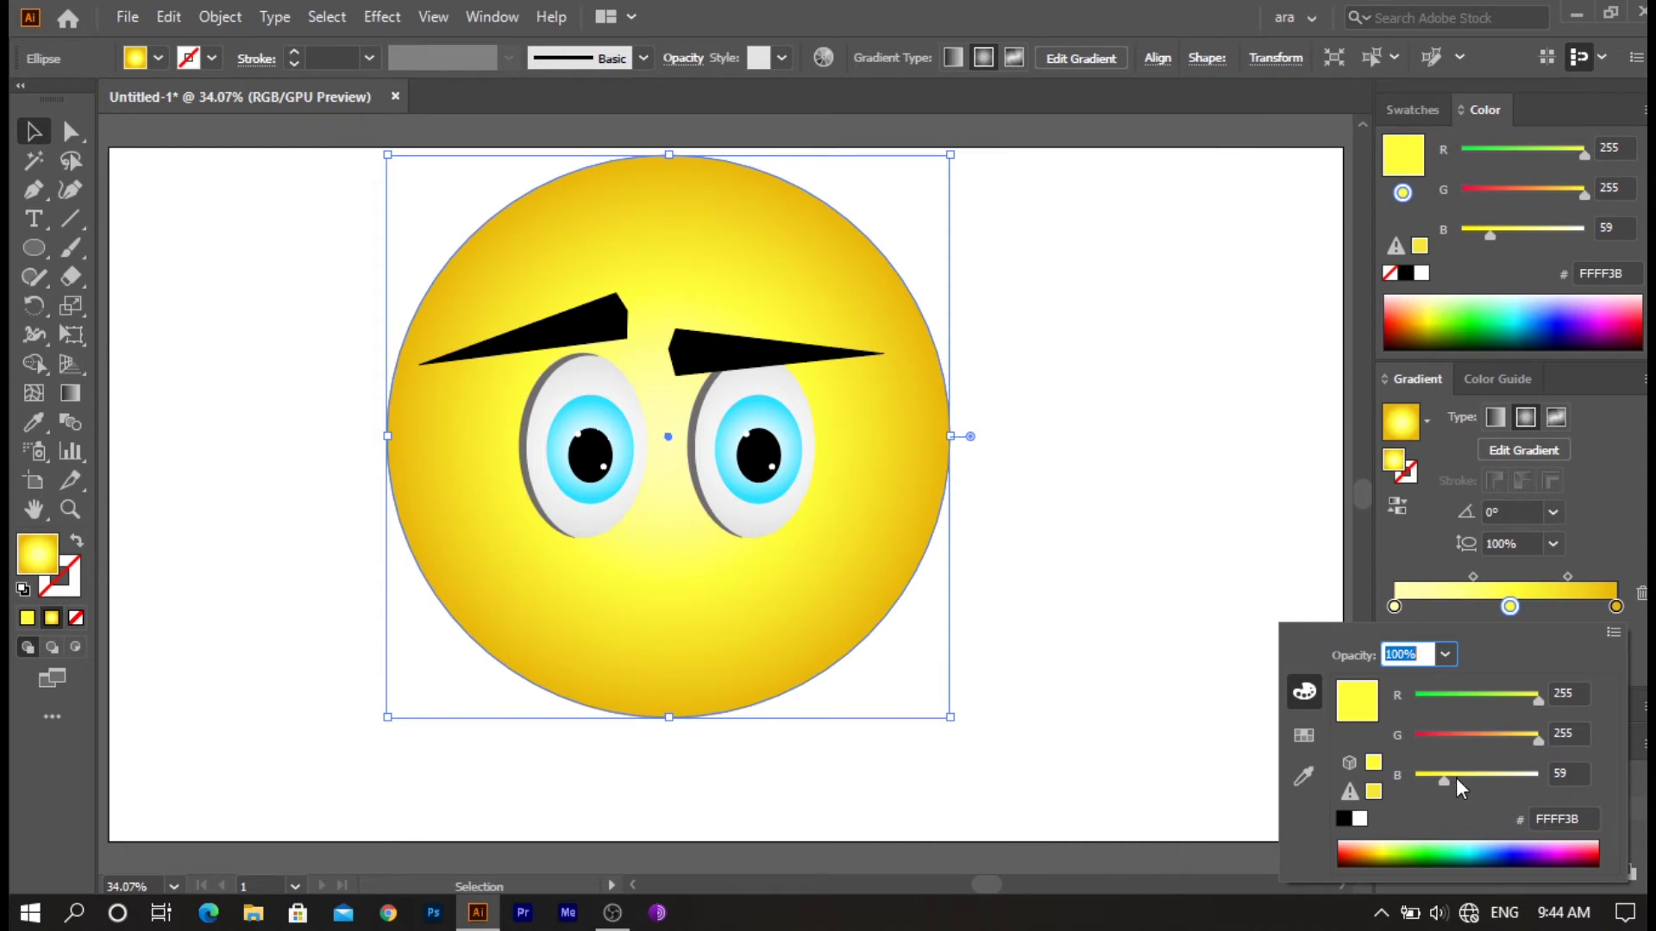
left_click_drag(1446, 782, 1448, 781)
key("Escape")
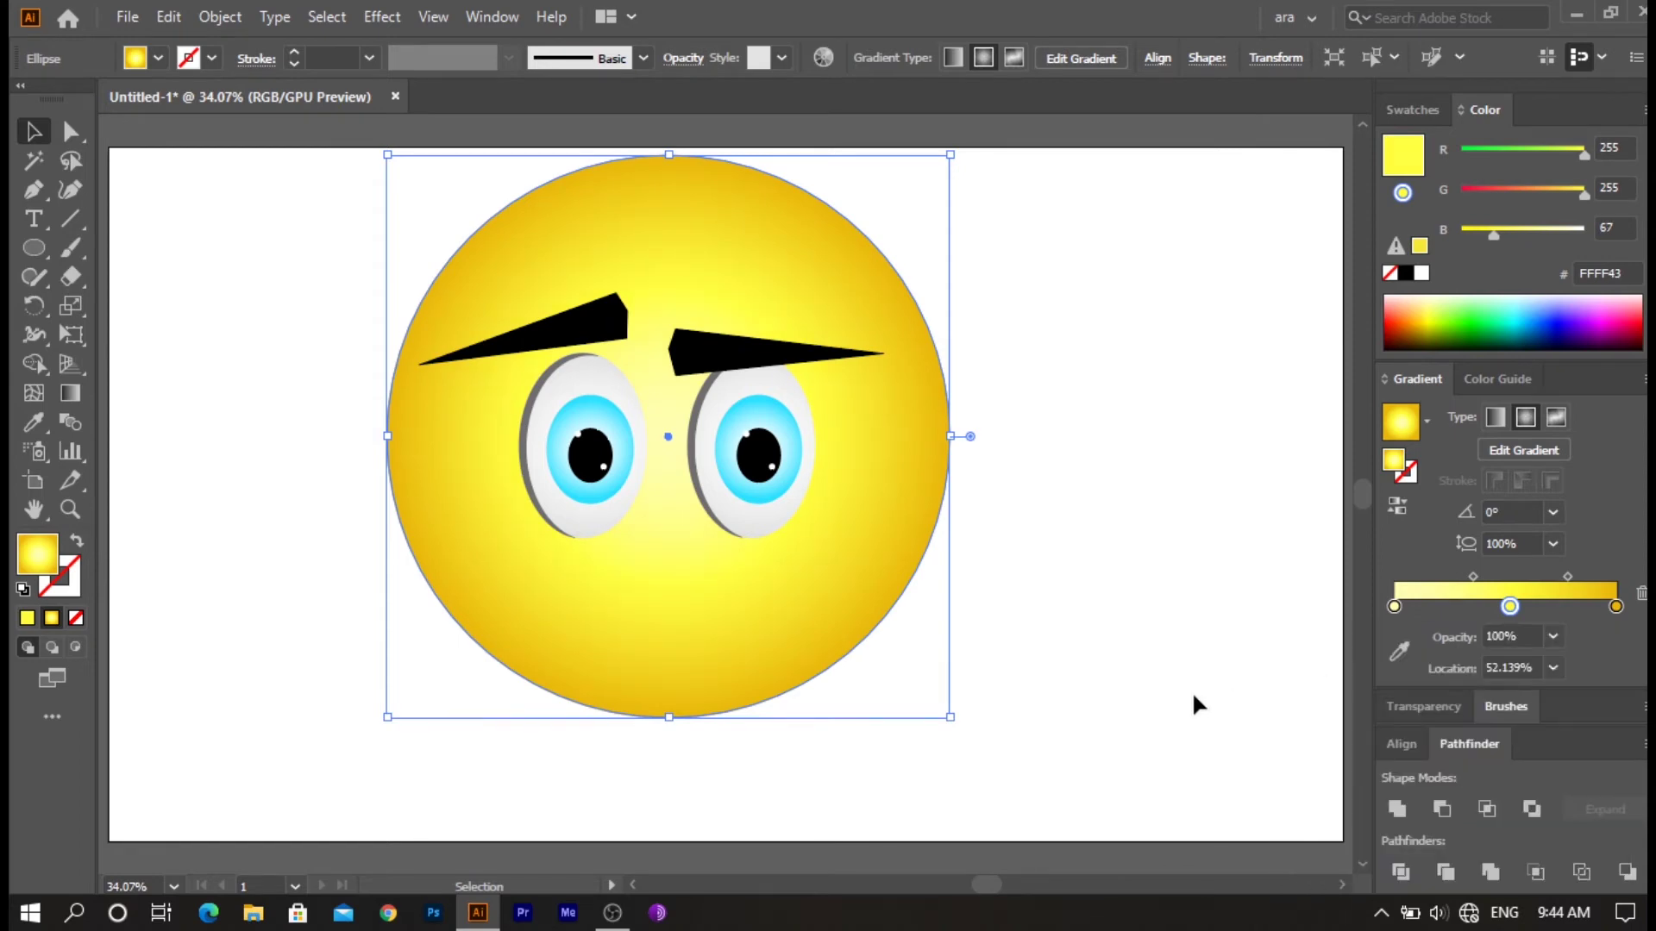
left_click(1164, 690)
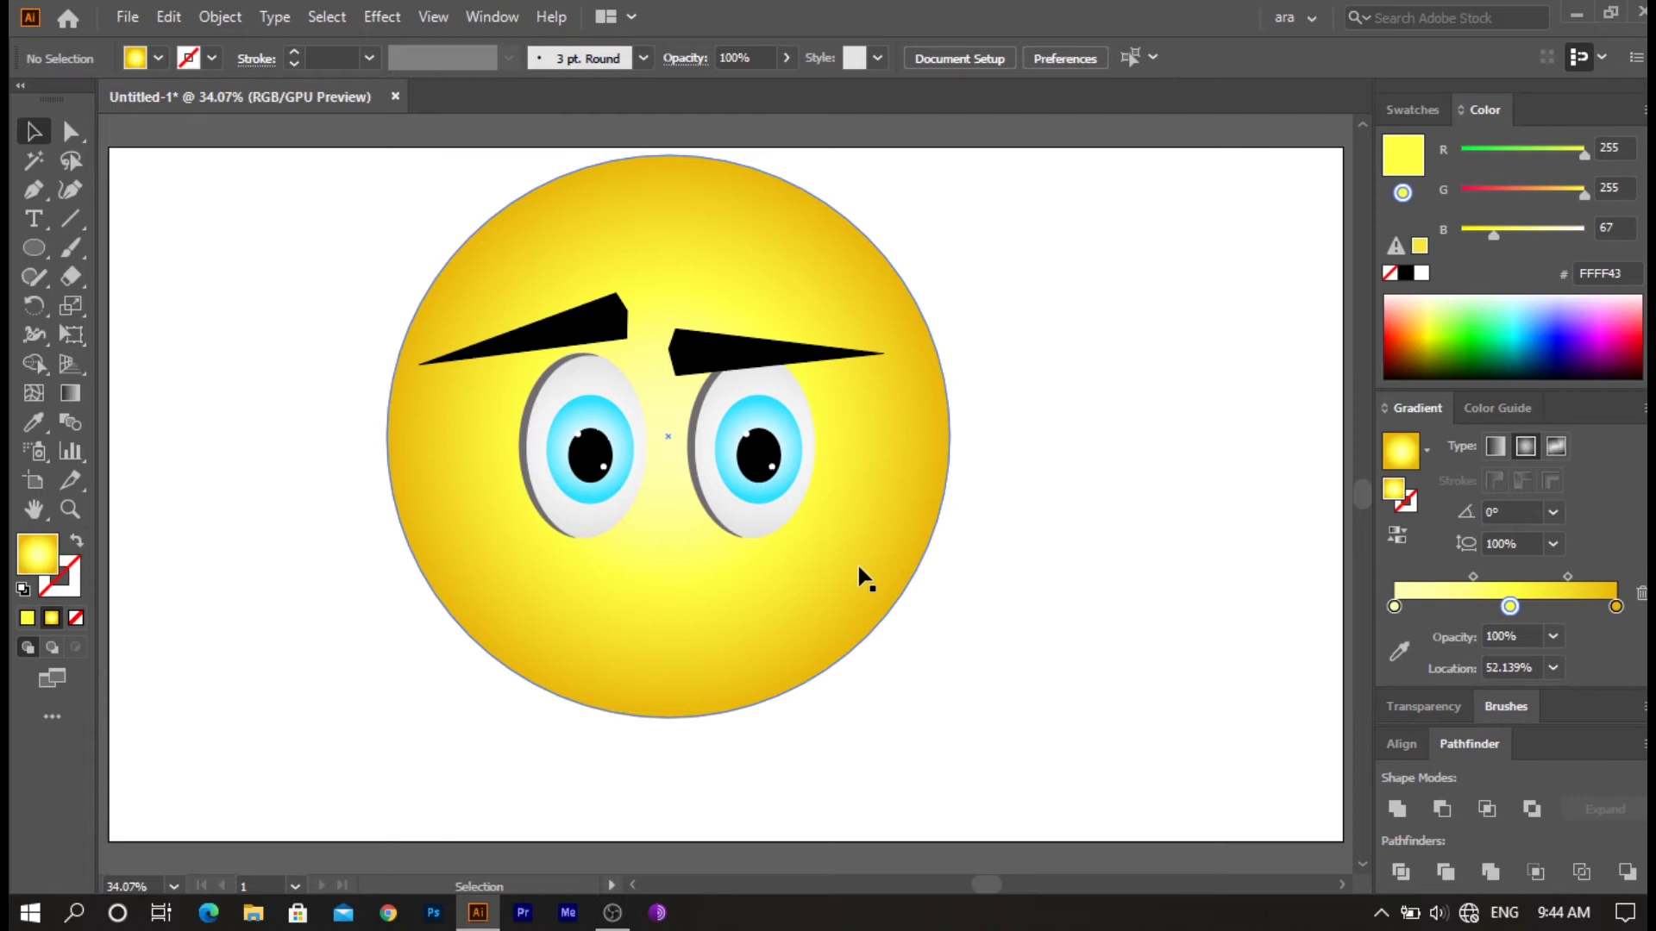
- Alt-drag a copy of the face circle, scale it down twice, and set it right of the face
left_click_drag(857, 562, 1123, 620, "alt")
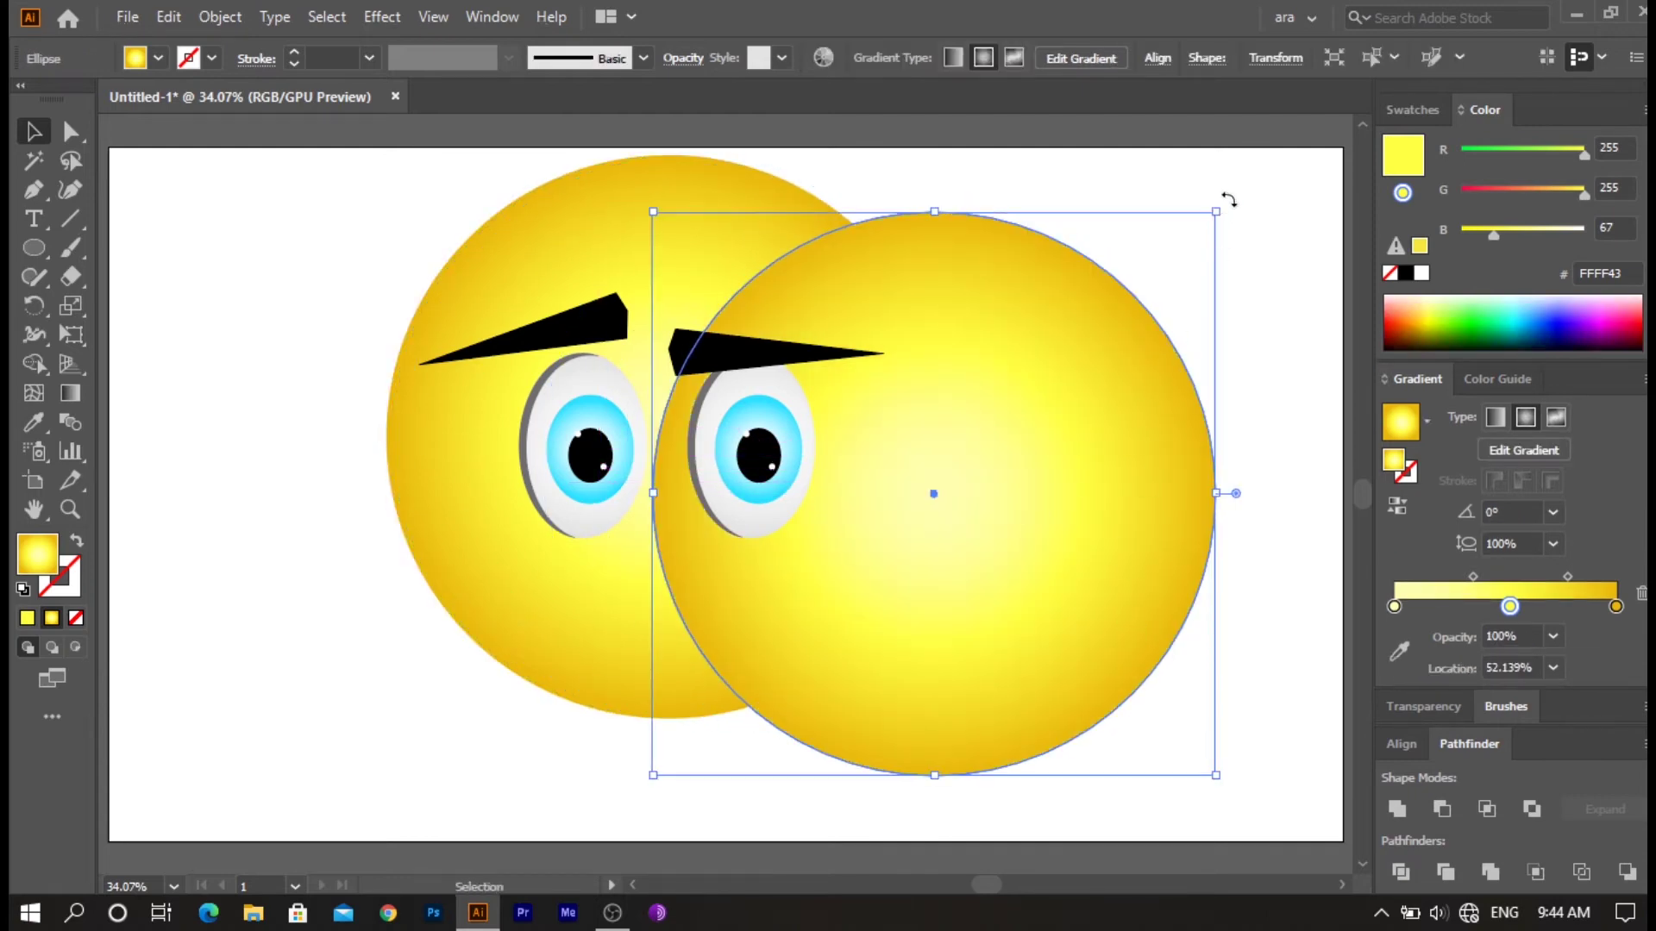
left_click_drag(1216, 211, 947, 493)
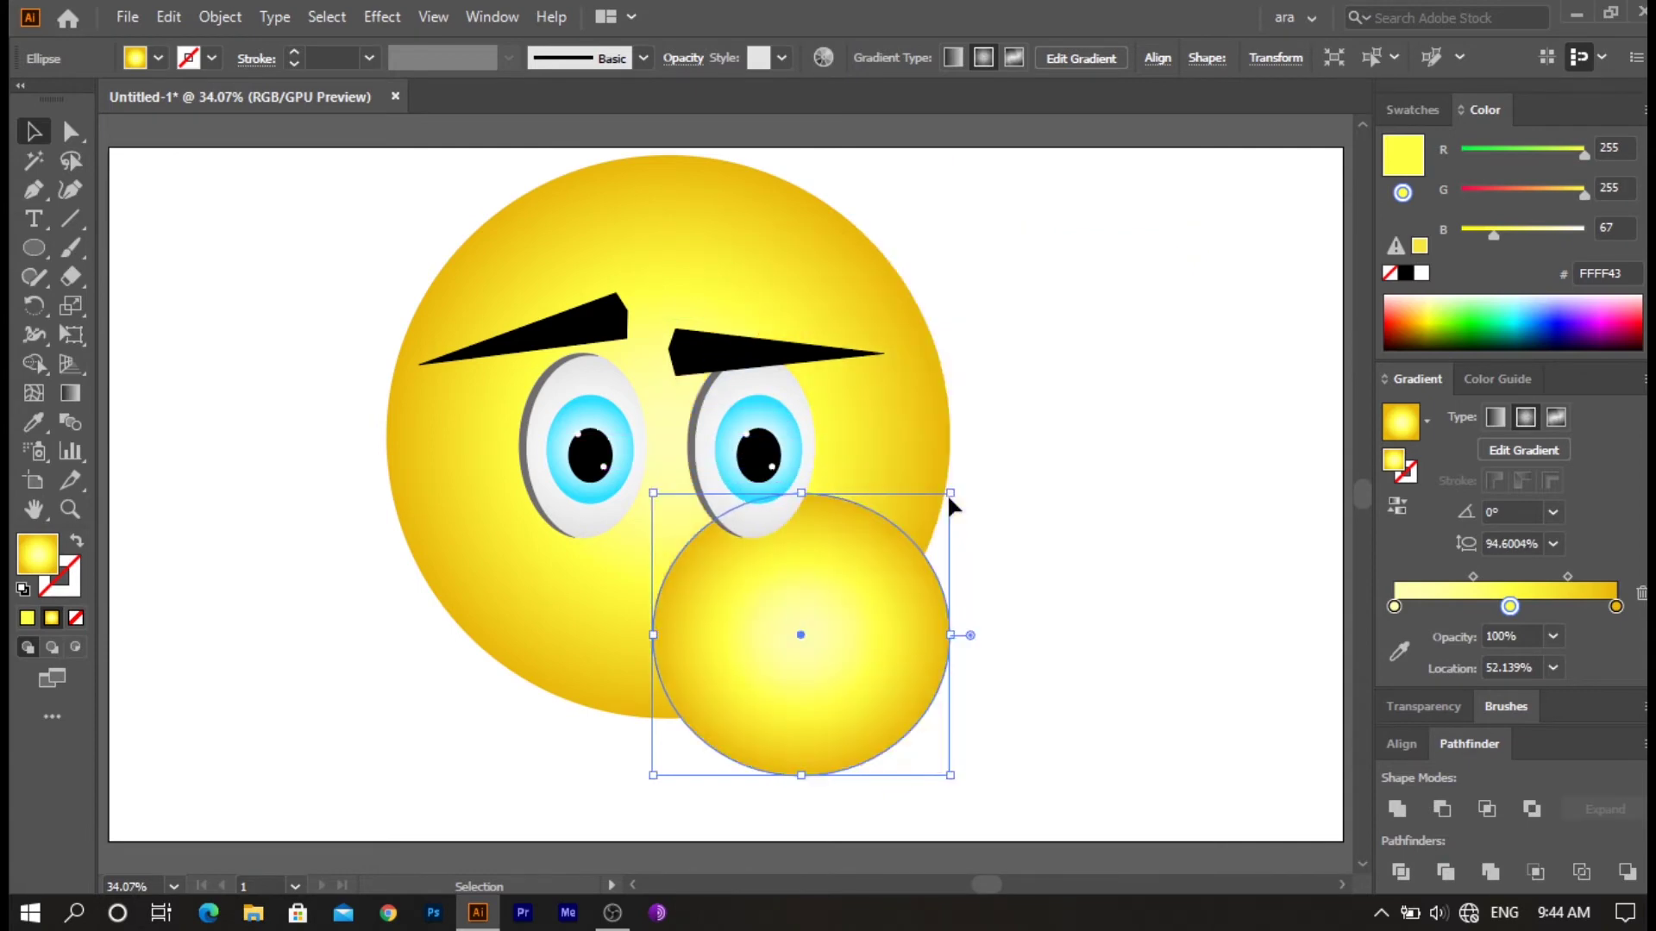
left_click_drag(801, 674, 1040, 651)
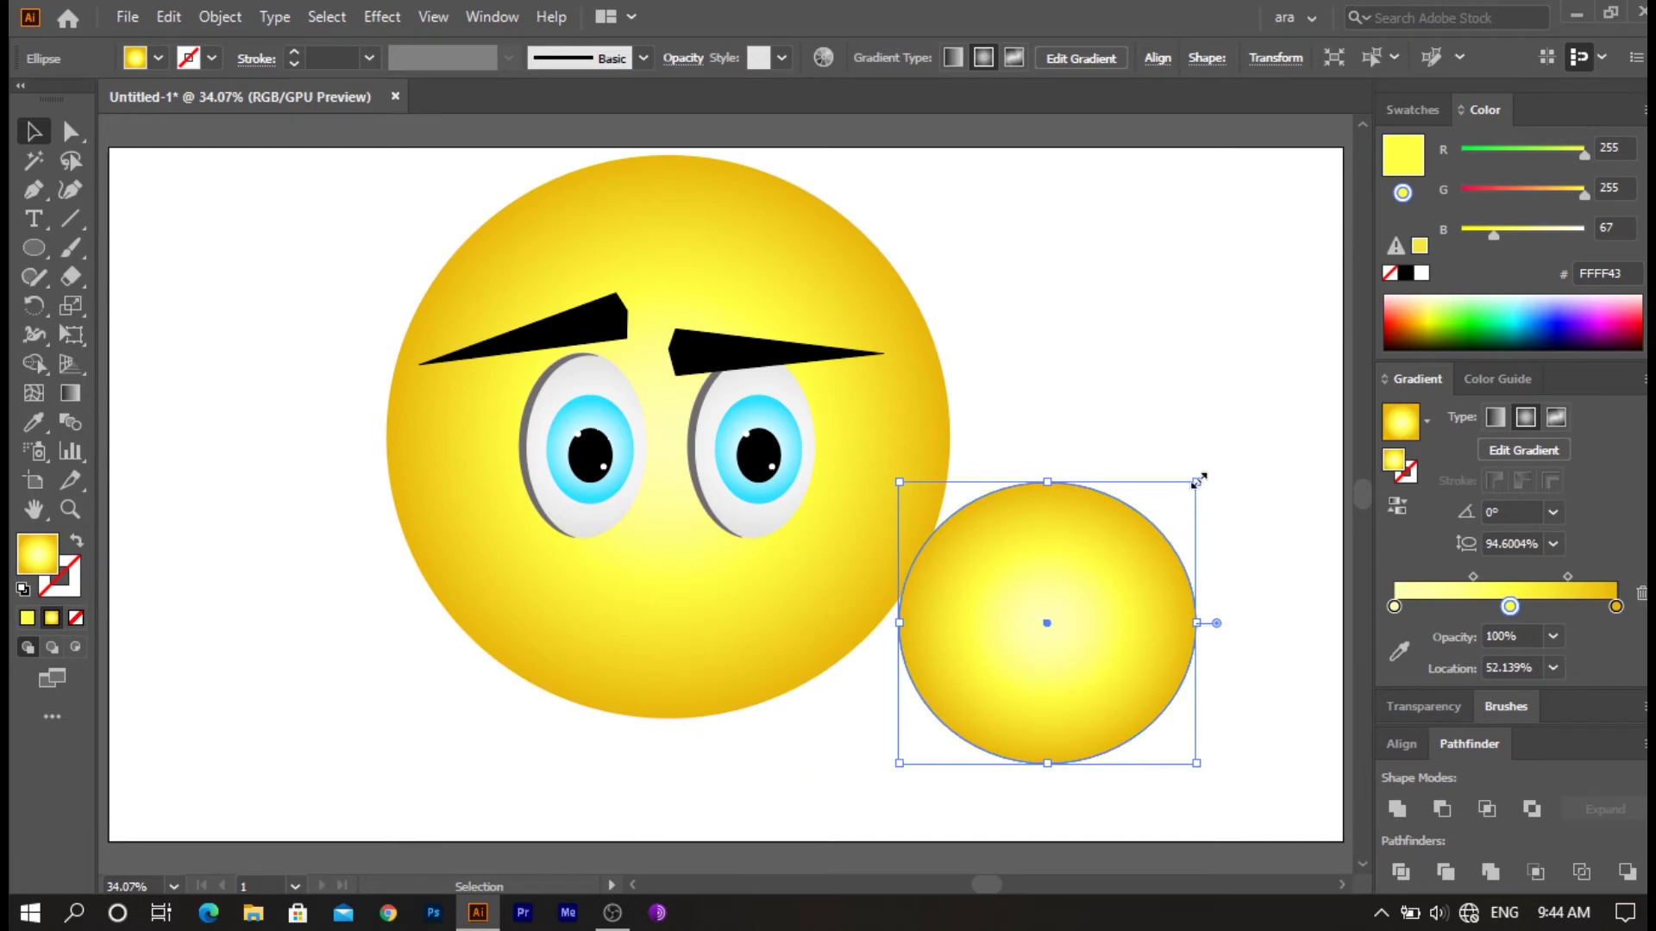
left_click_drag(1196, 480, 1076, 595)
left_click_drag(1022, 721, 1119, 655)
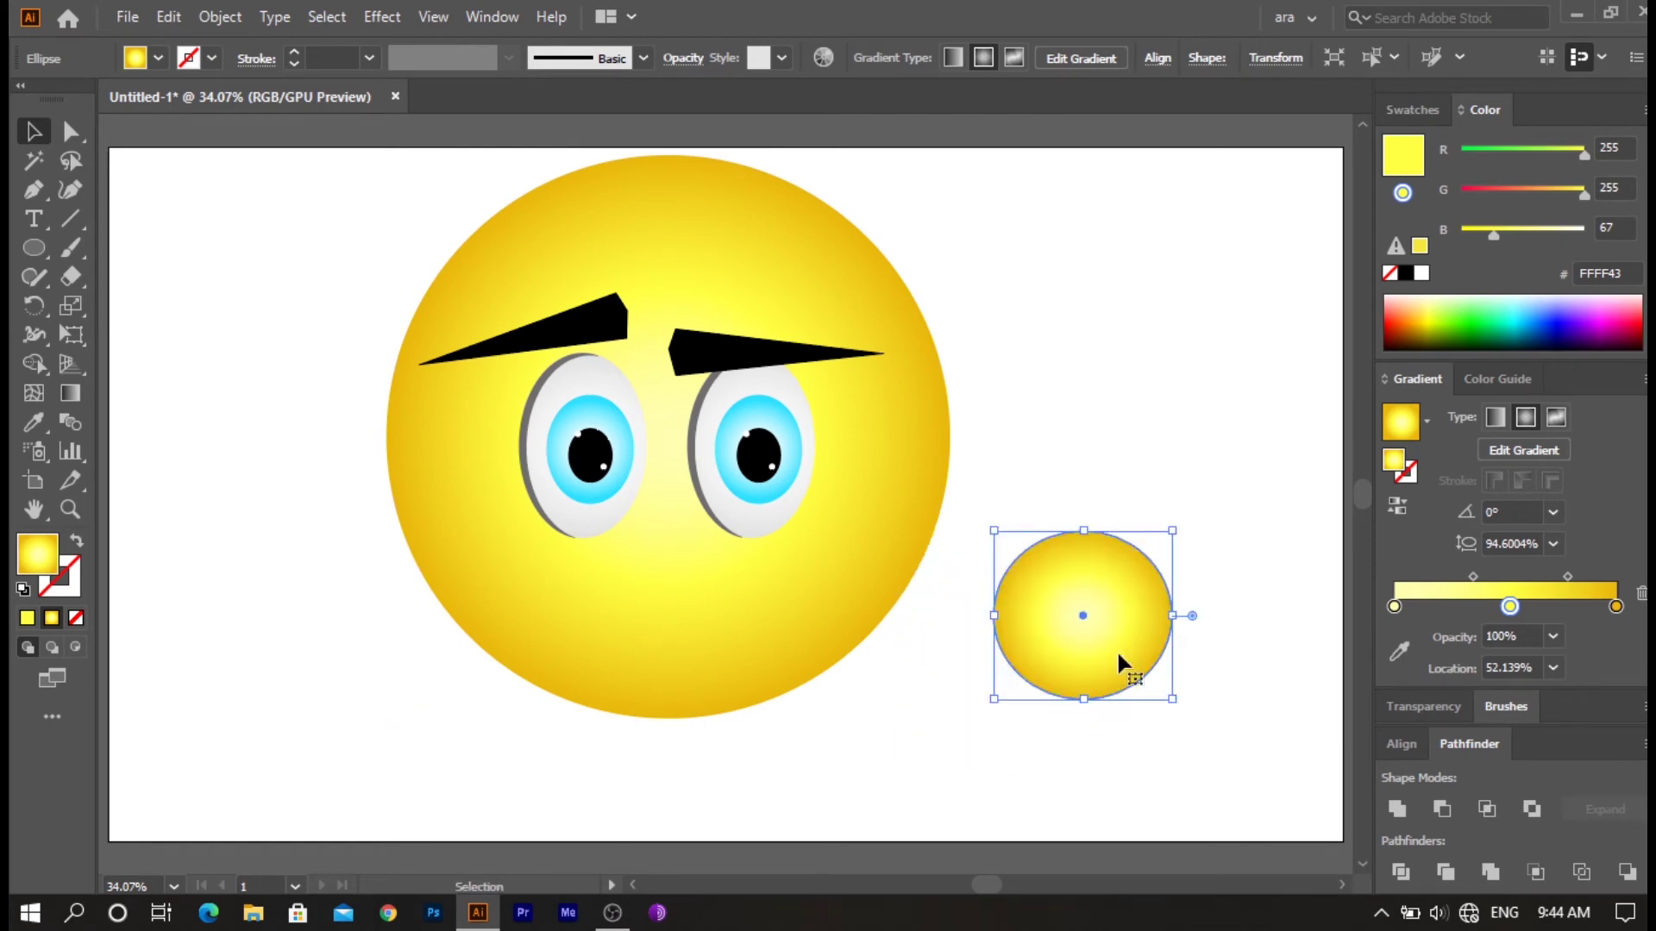
left_click(1617, 607)
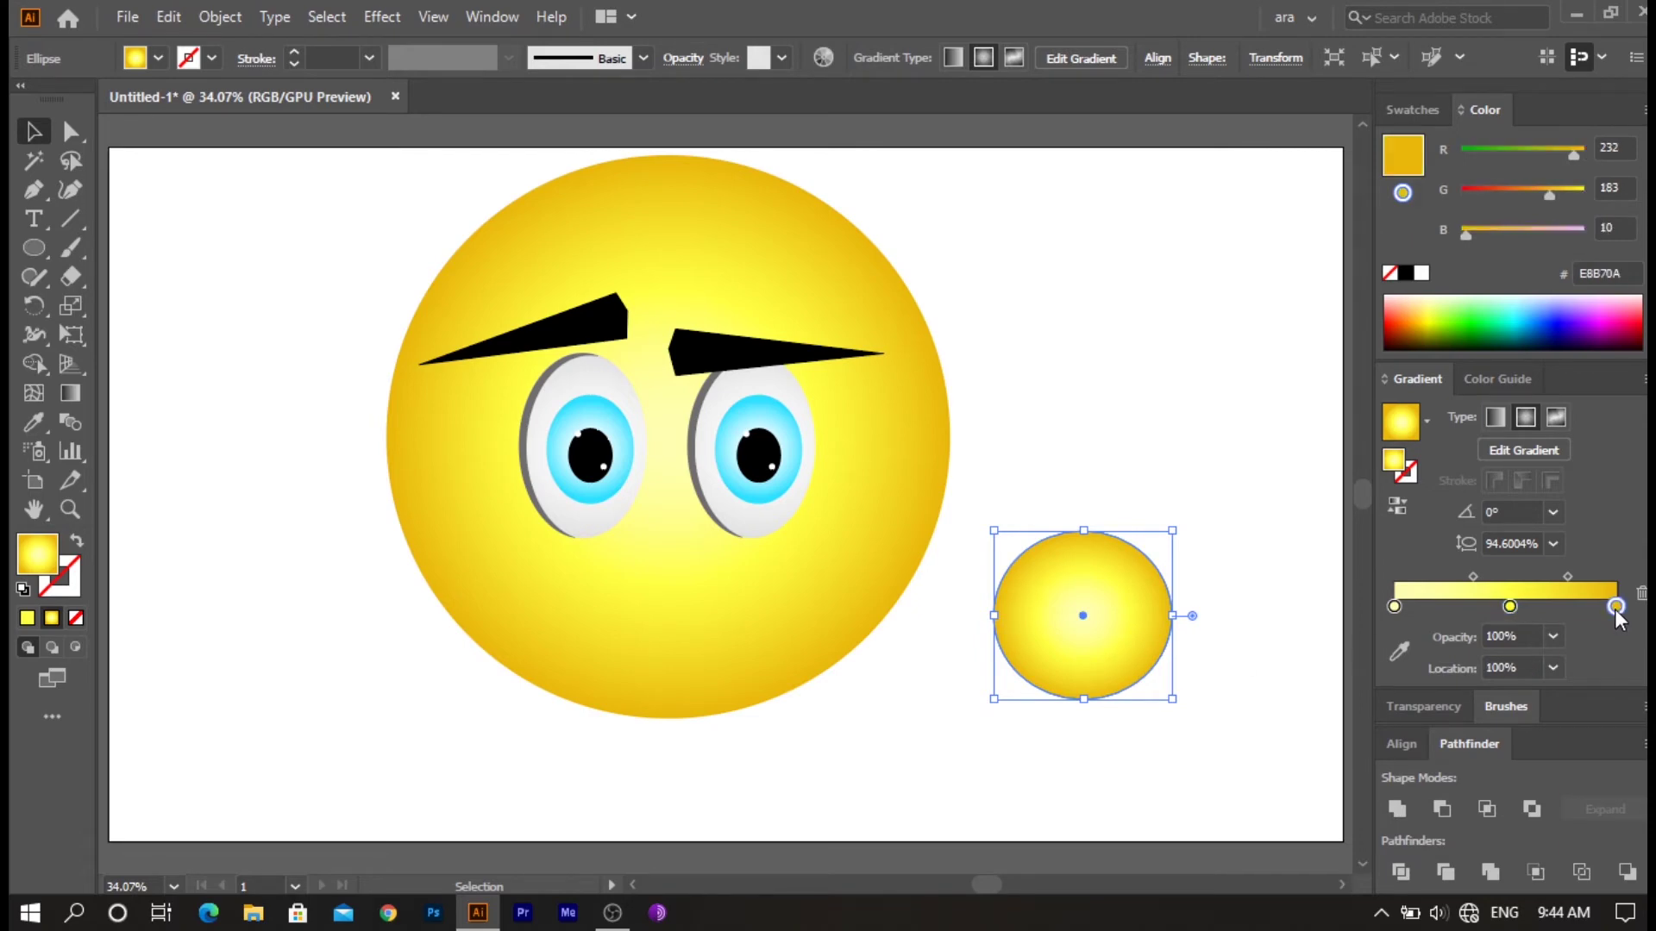
- Make the small circle's outer gradient stop dark red and widen the outer ring
double_click(1617, 607)
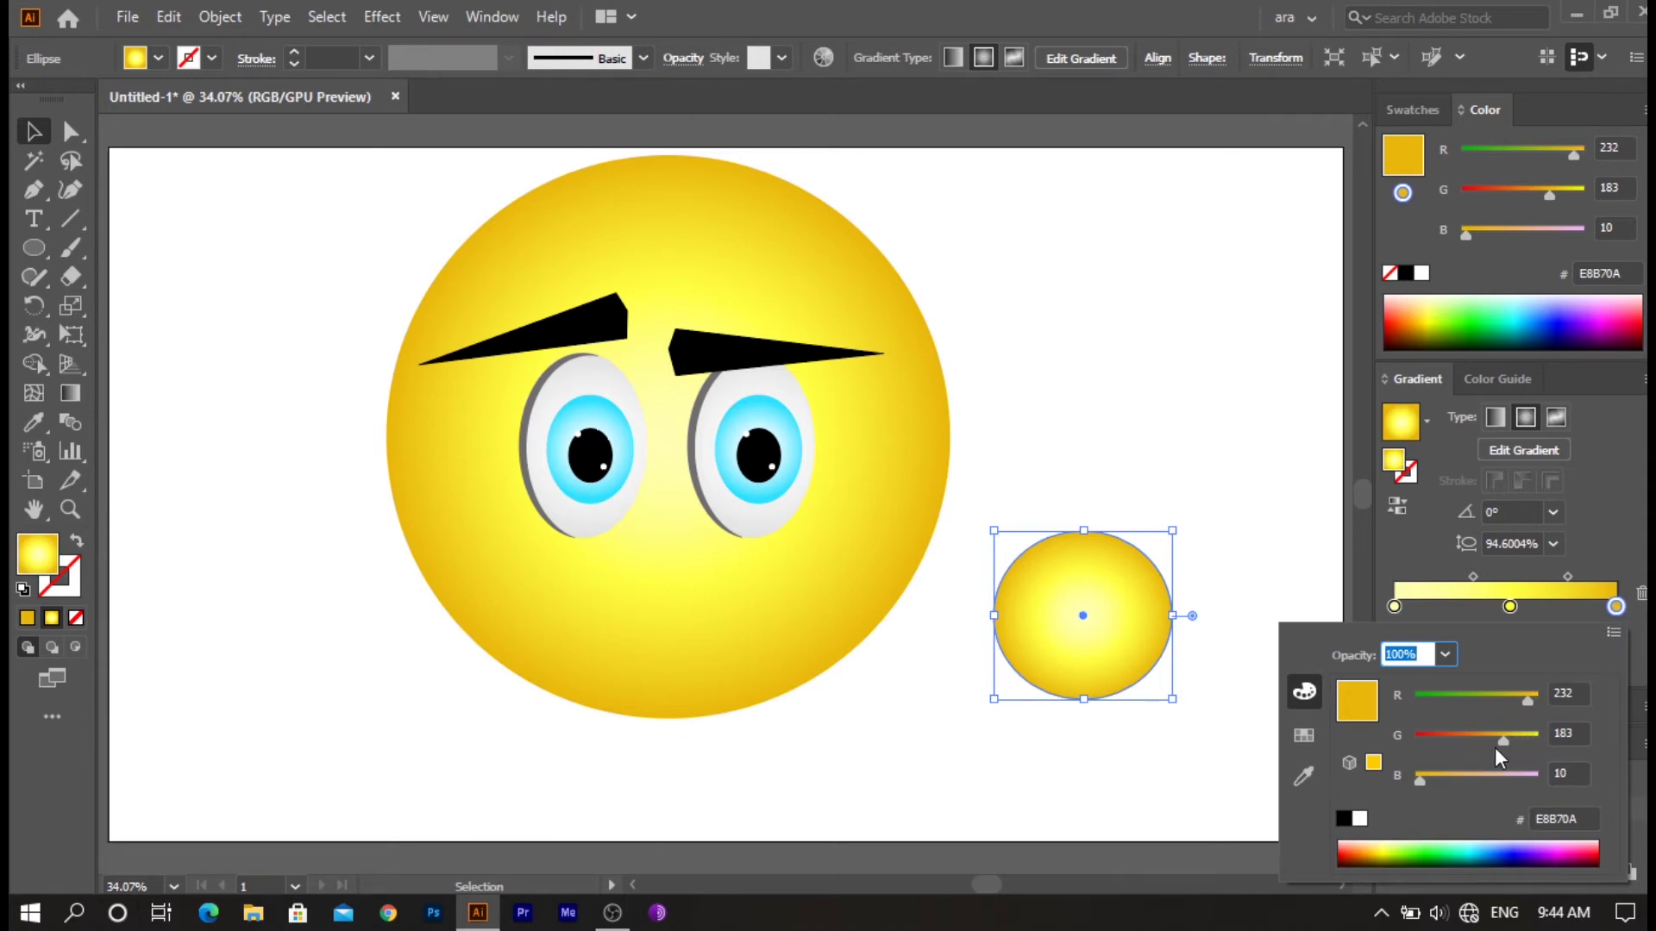
left_click_drag(1504, 739, 1404, 764)
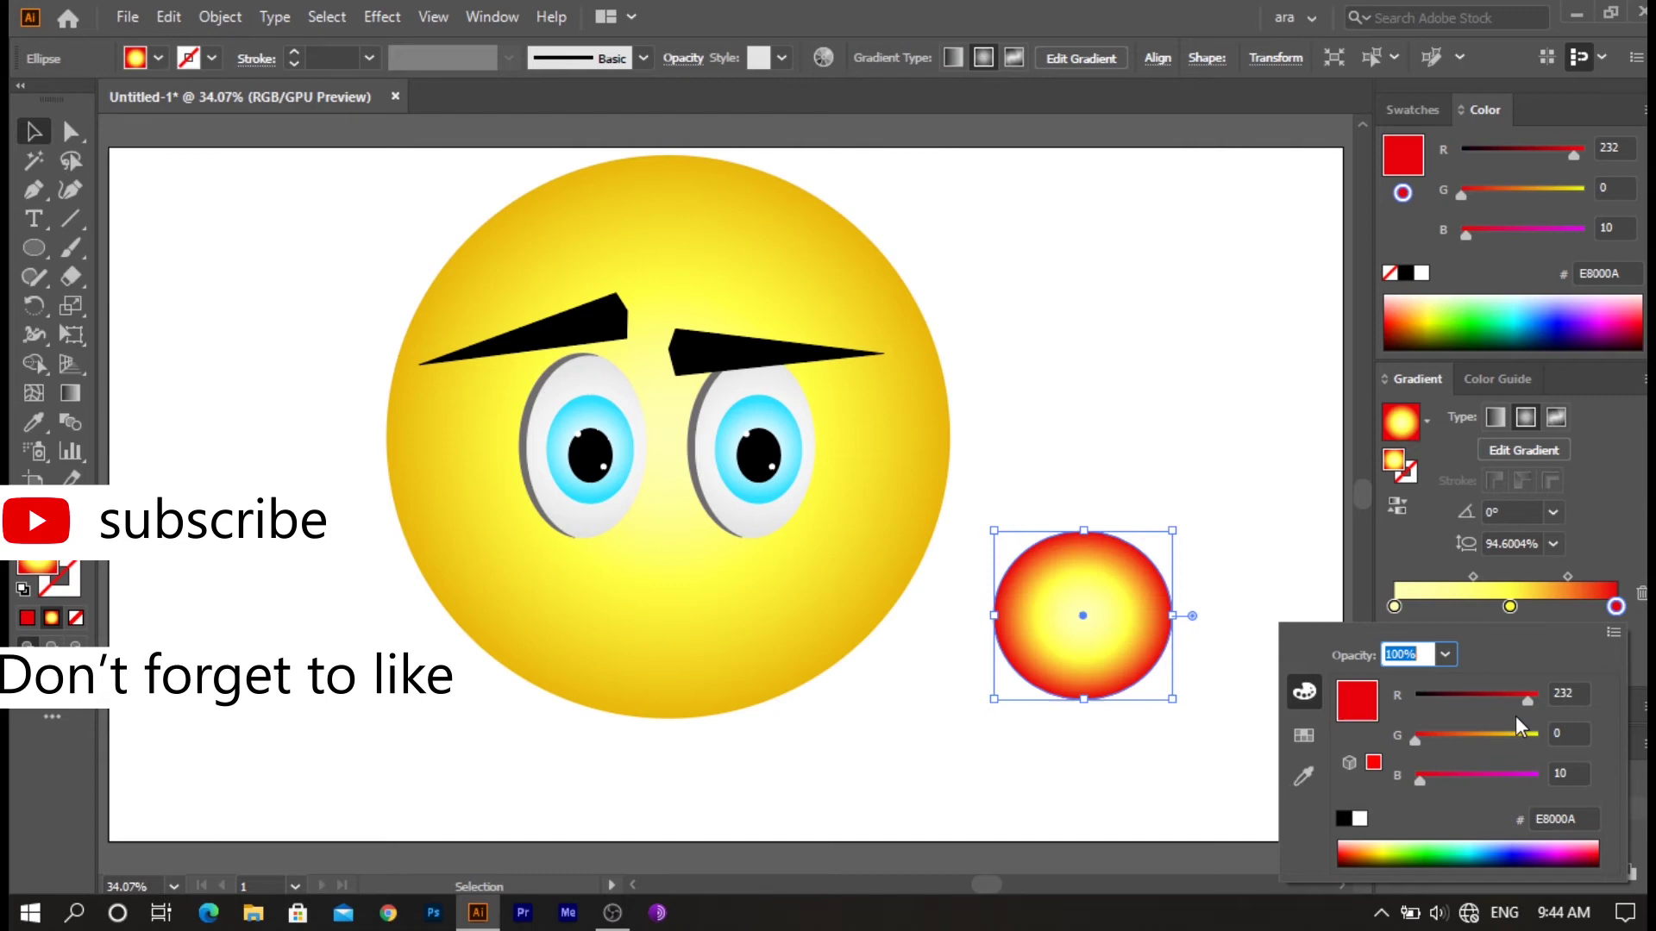
left_click_drag(1529, 704, 1435, 712)
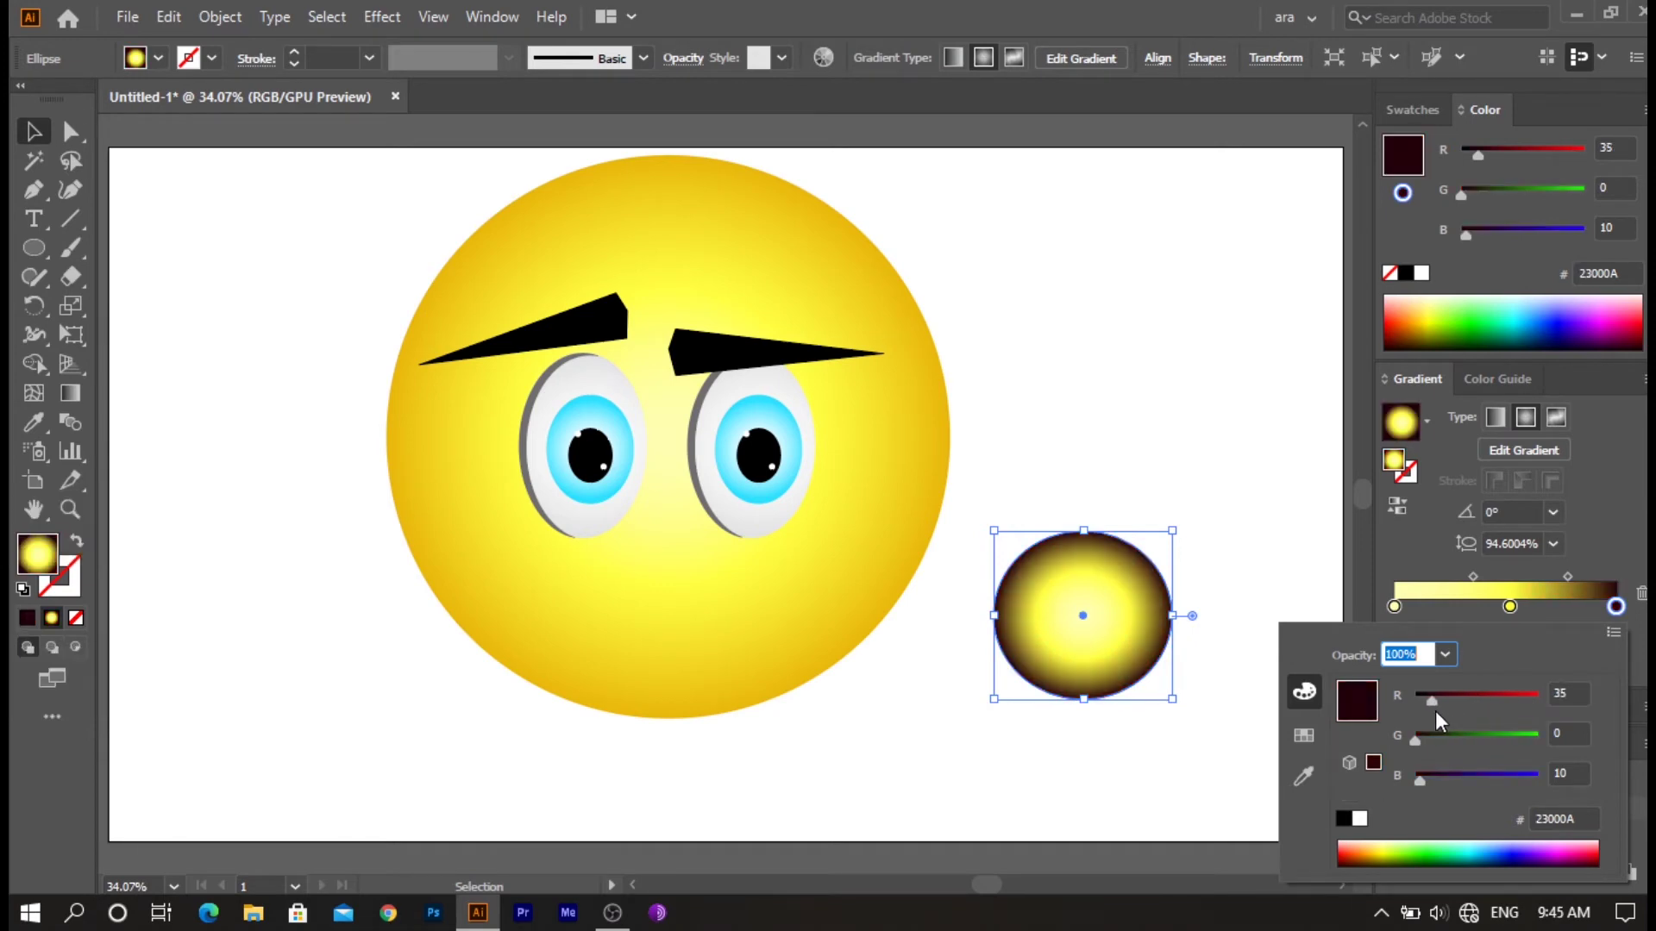
left_click(1614, 609)
left_click_drag(1614, 609, 1575, 609)
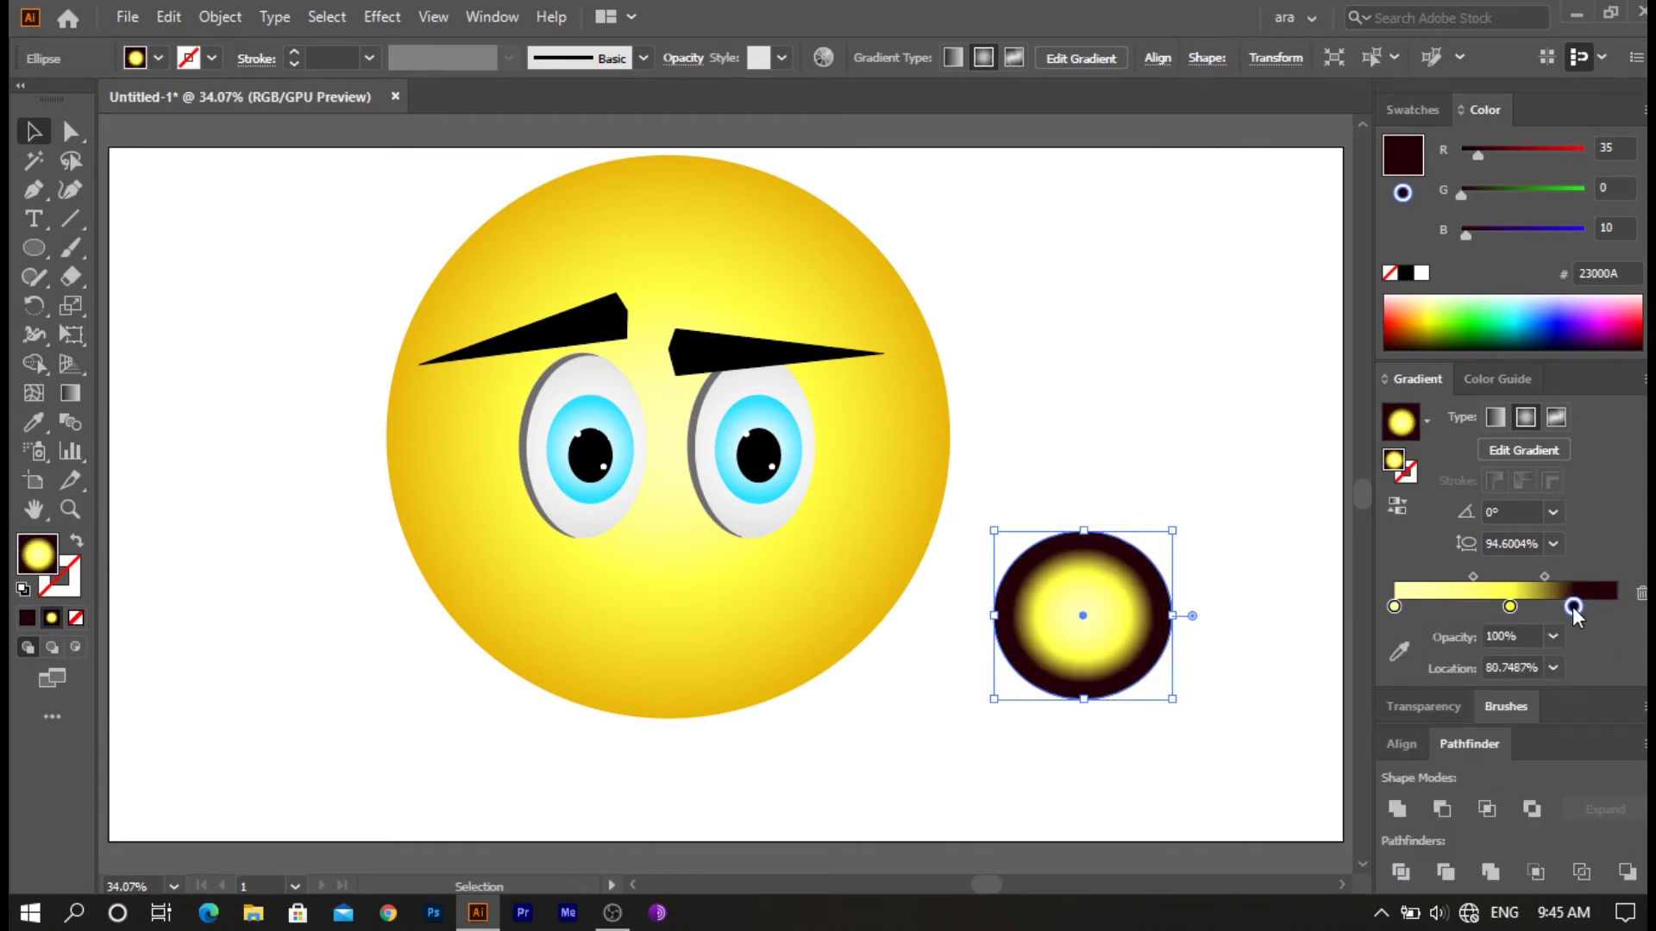
- Turn the middle gradient stop deep red
double_click(1509, 606)
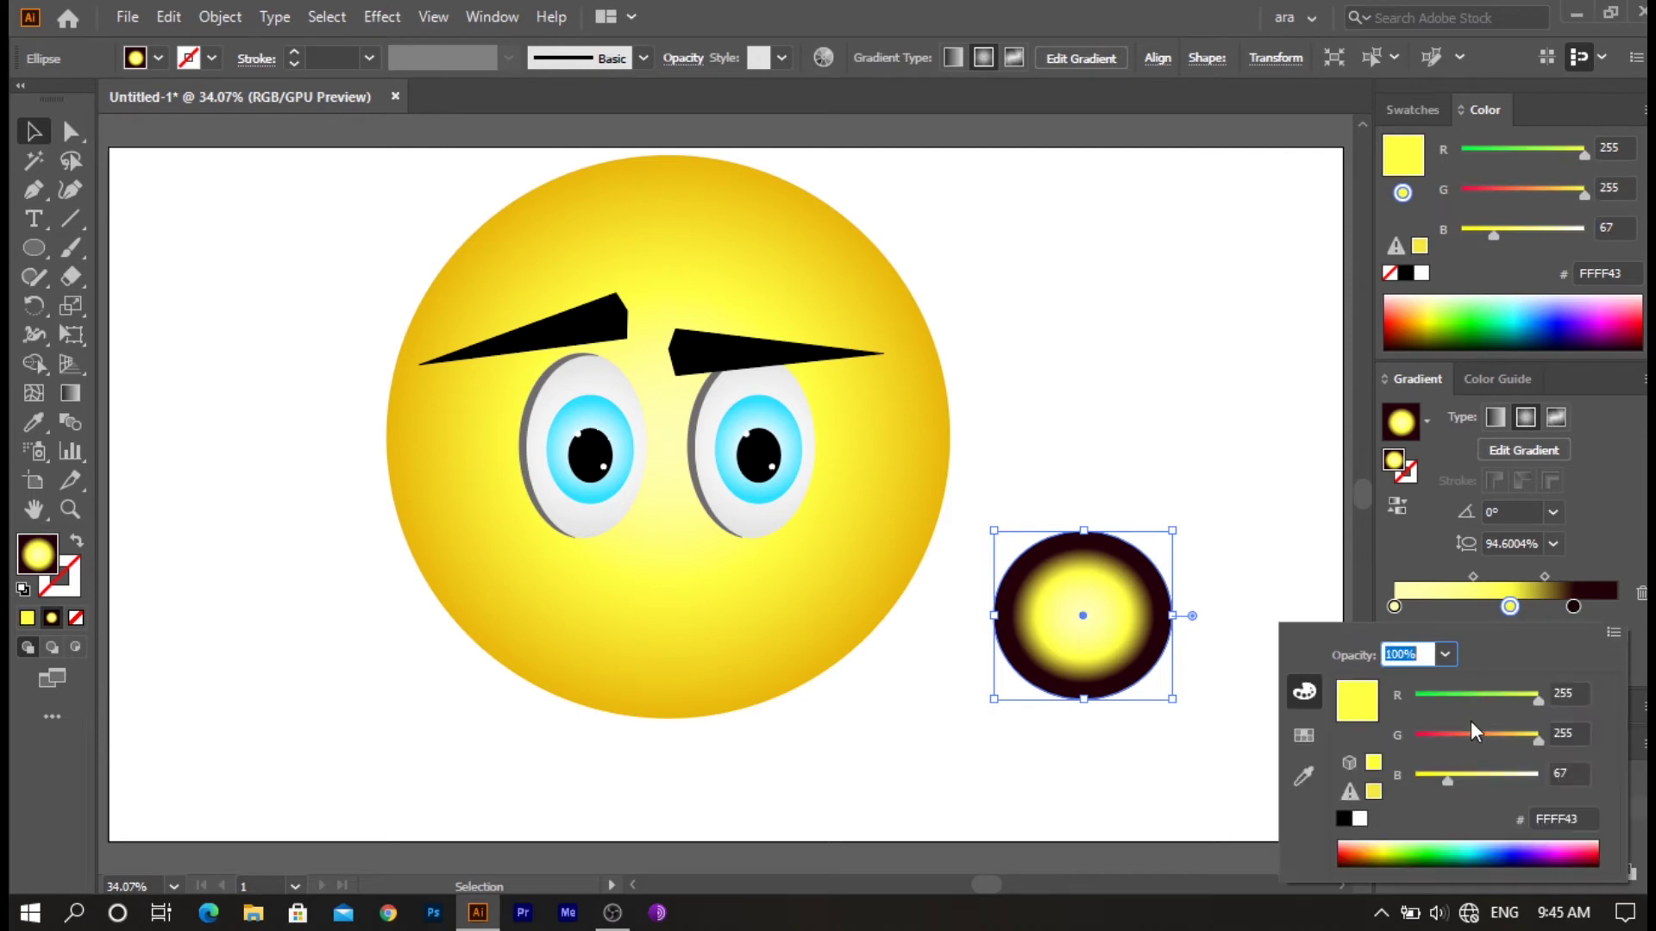
left_click_drag(1533, 740, 1373, 742)
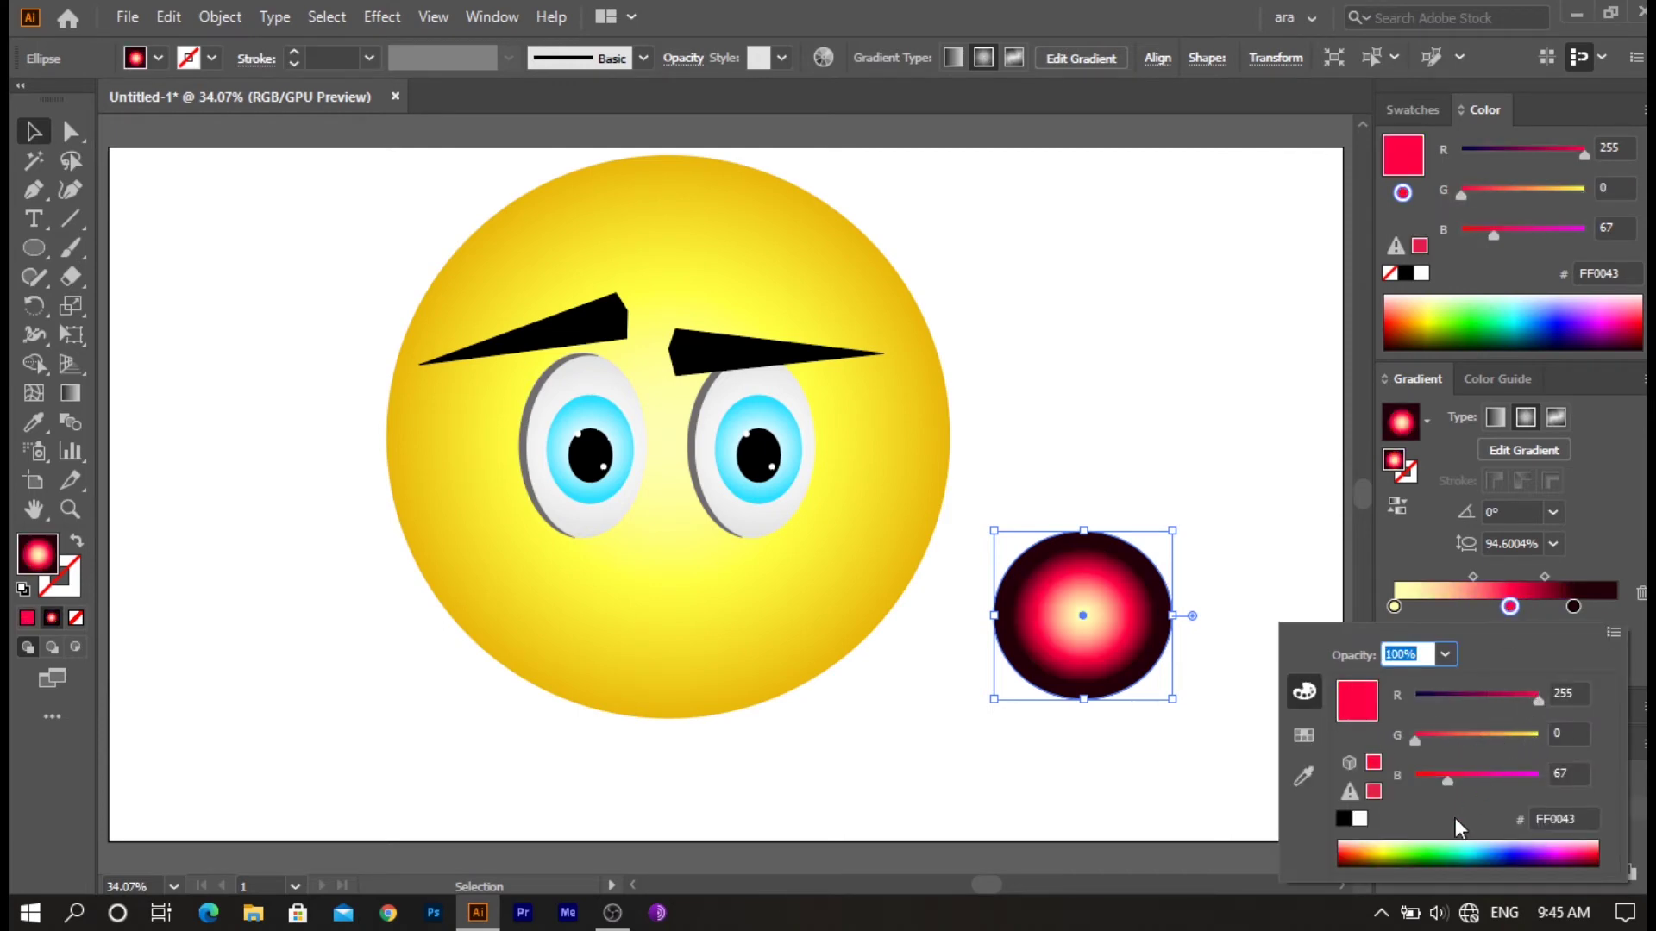
left_click_drag(1446, 778, 1411, 778)
left_click_drag(1534, 701, 1456, 706)
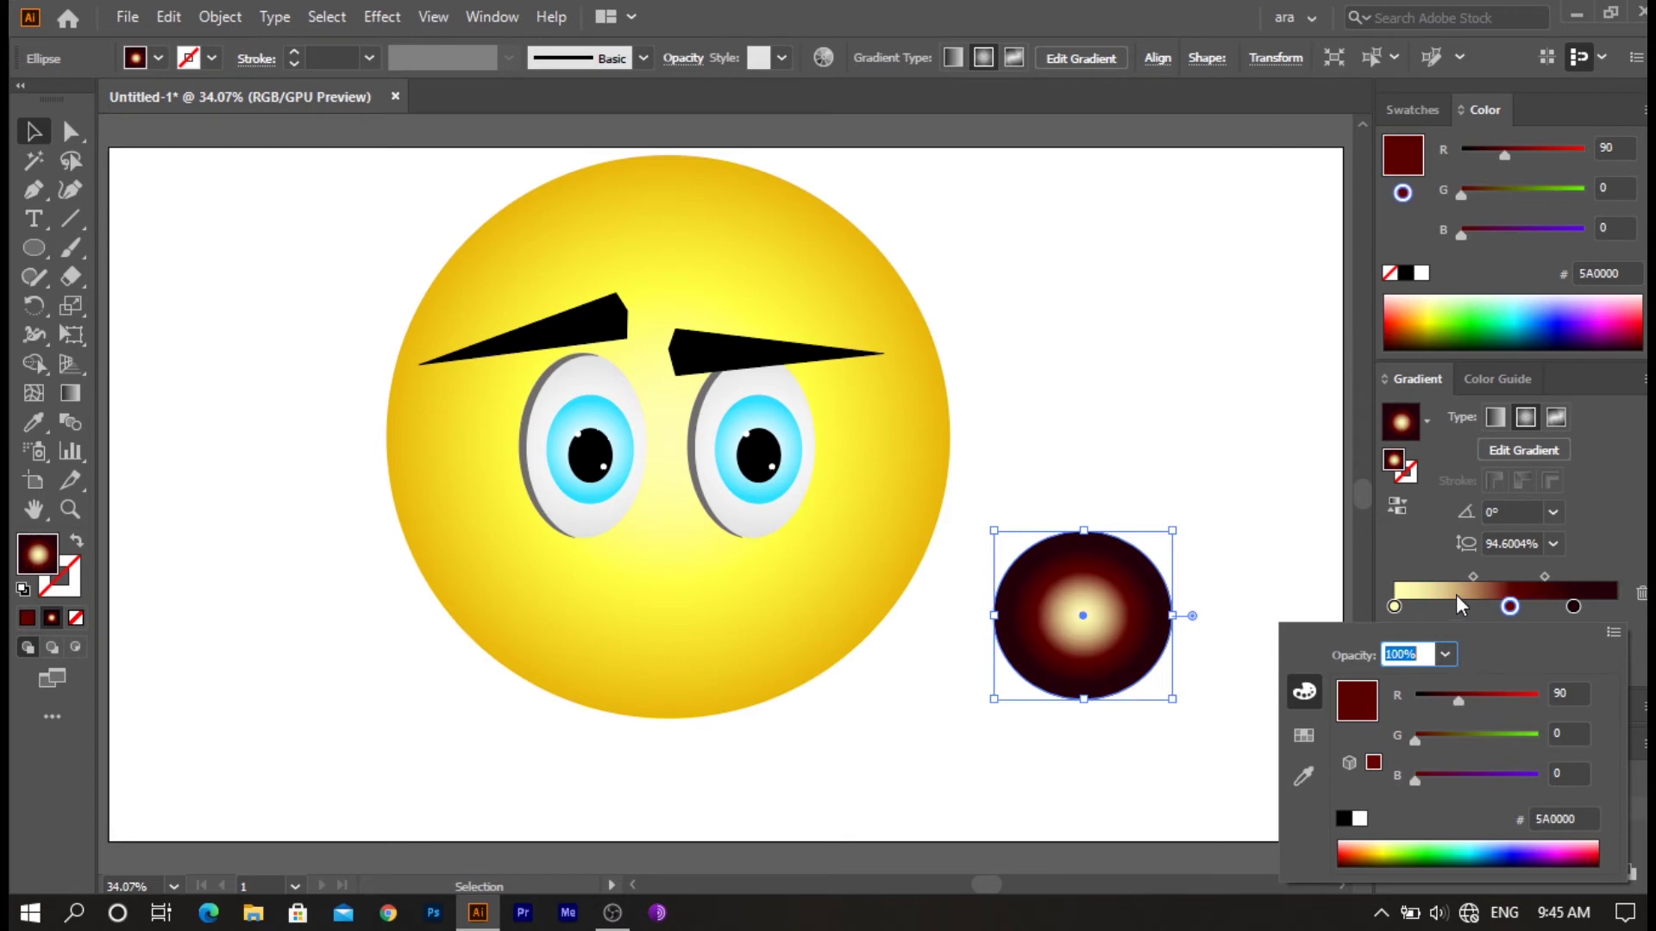
- Set the left centre stop to dark red (R 132, G 0, B 0)
double_click(1396, 606)
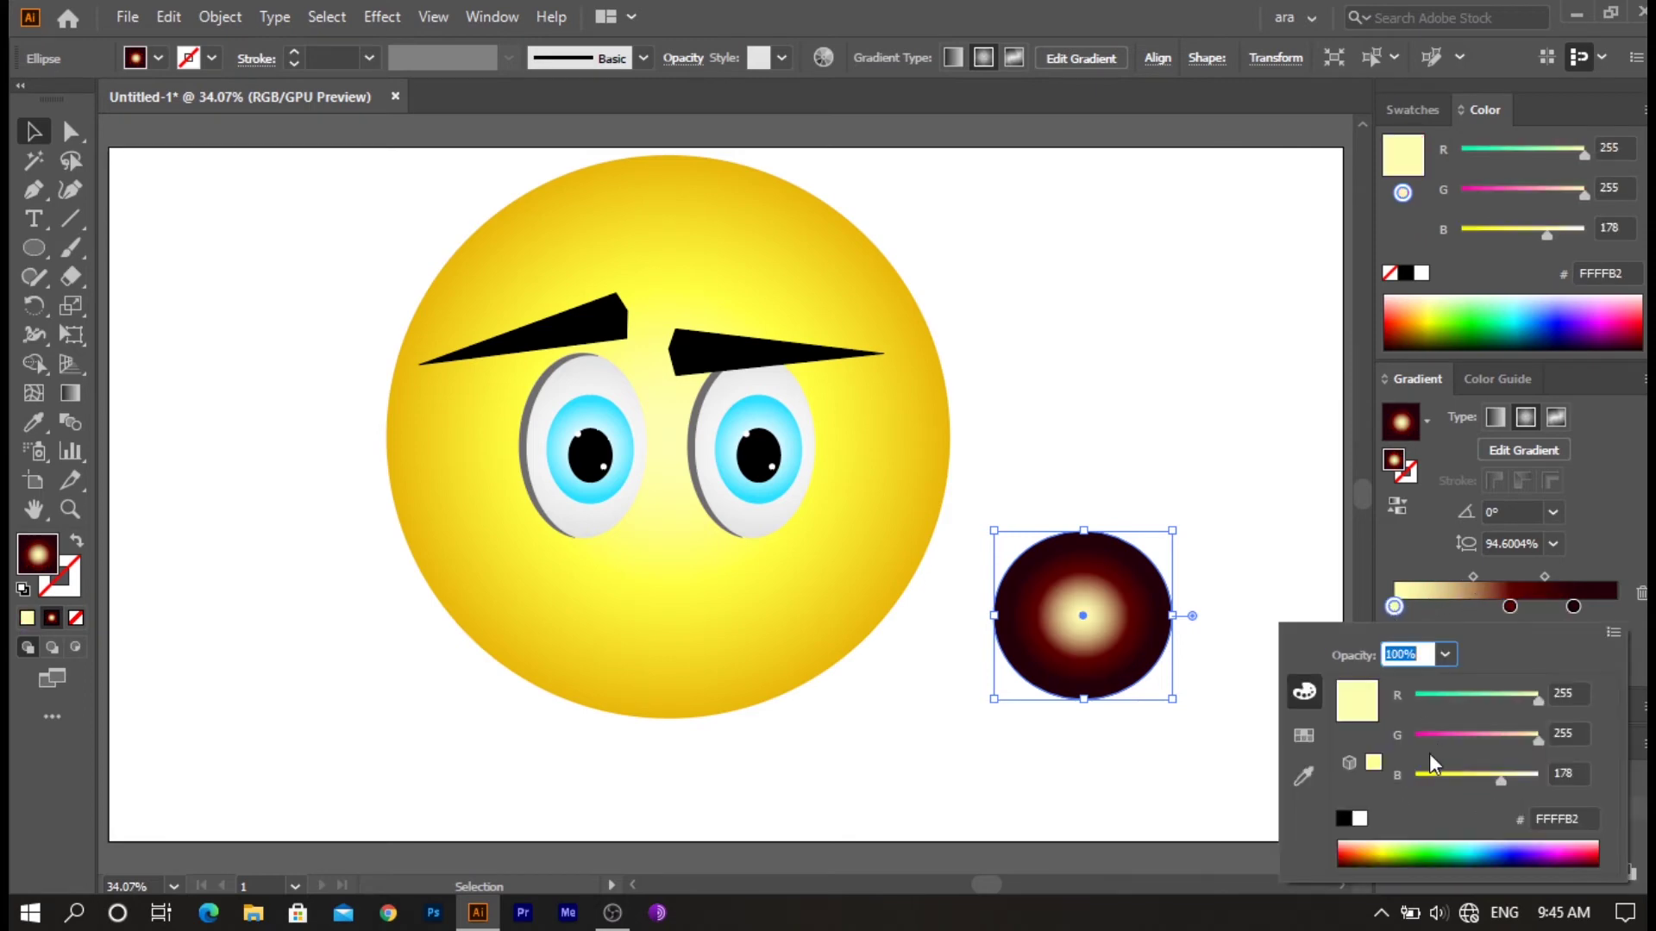
mouse_move(1535, 740)
left_mouse_down()
mouse_move(1389, 752)
mouse_move(1401, 777)
left_mouse_up()
left_click(1501, 781)
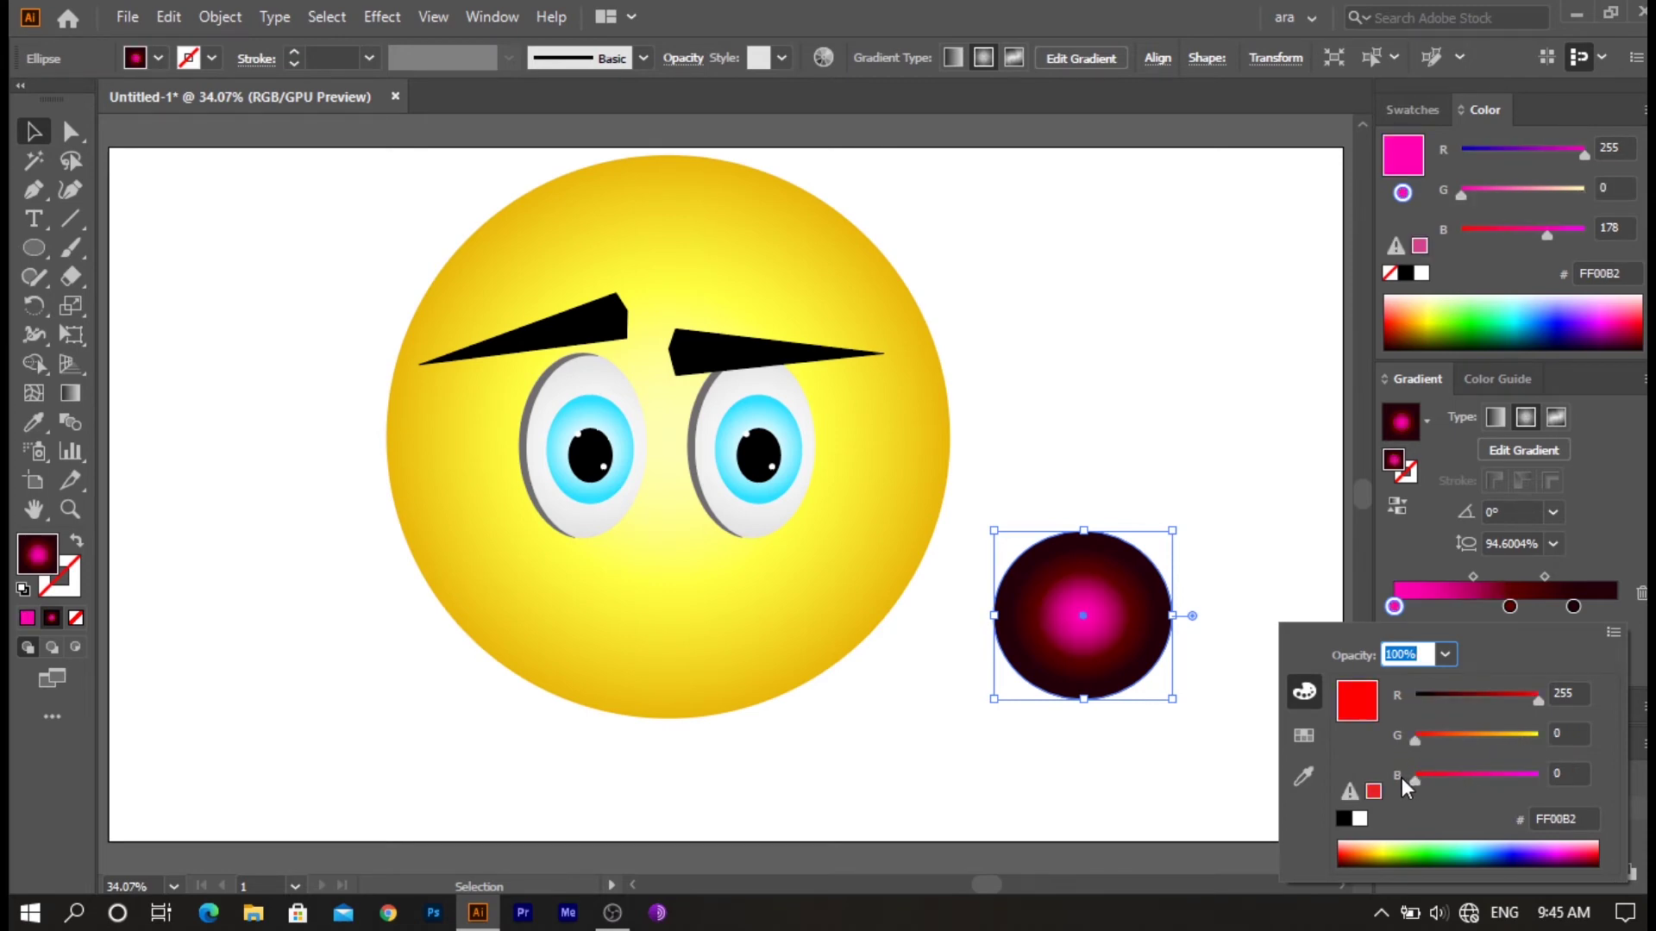
left_click_drag(1539, 696, 1479, 707)
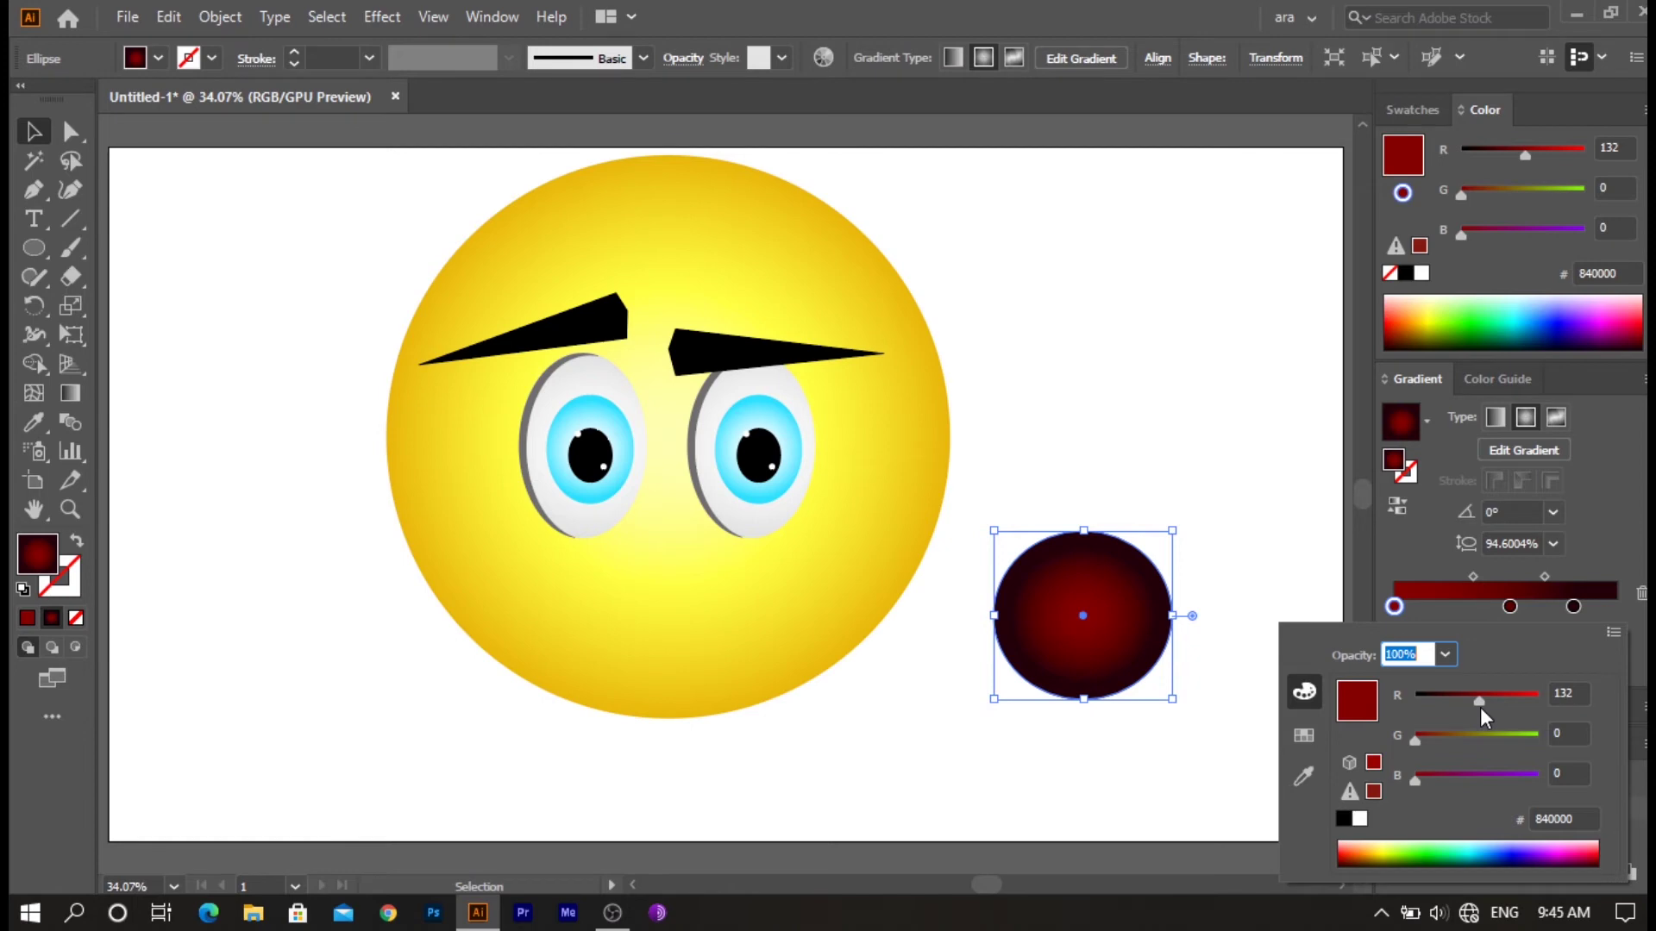
left_click(1633, 636)
left_click_drag(1126, 661, 1131, 286)
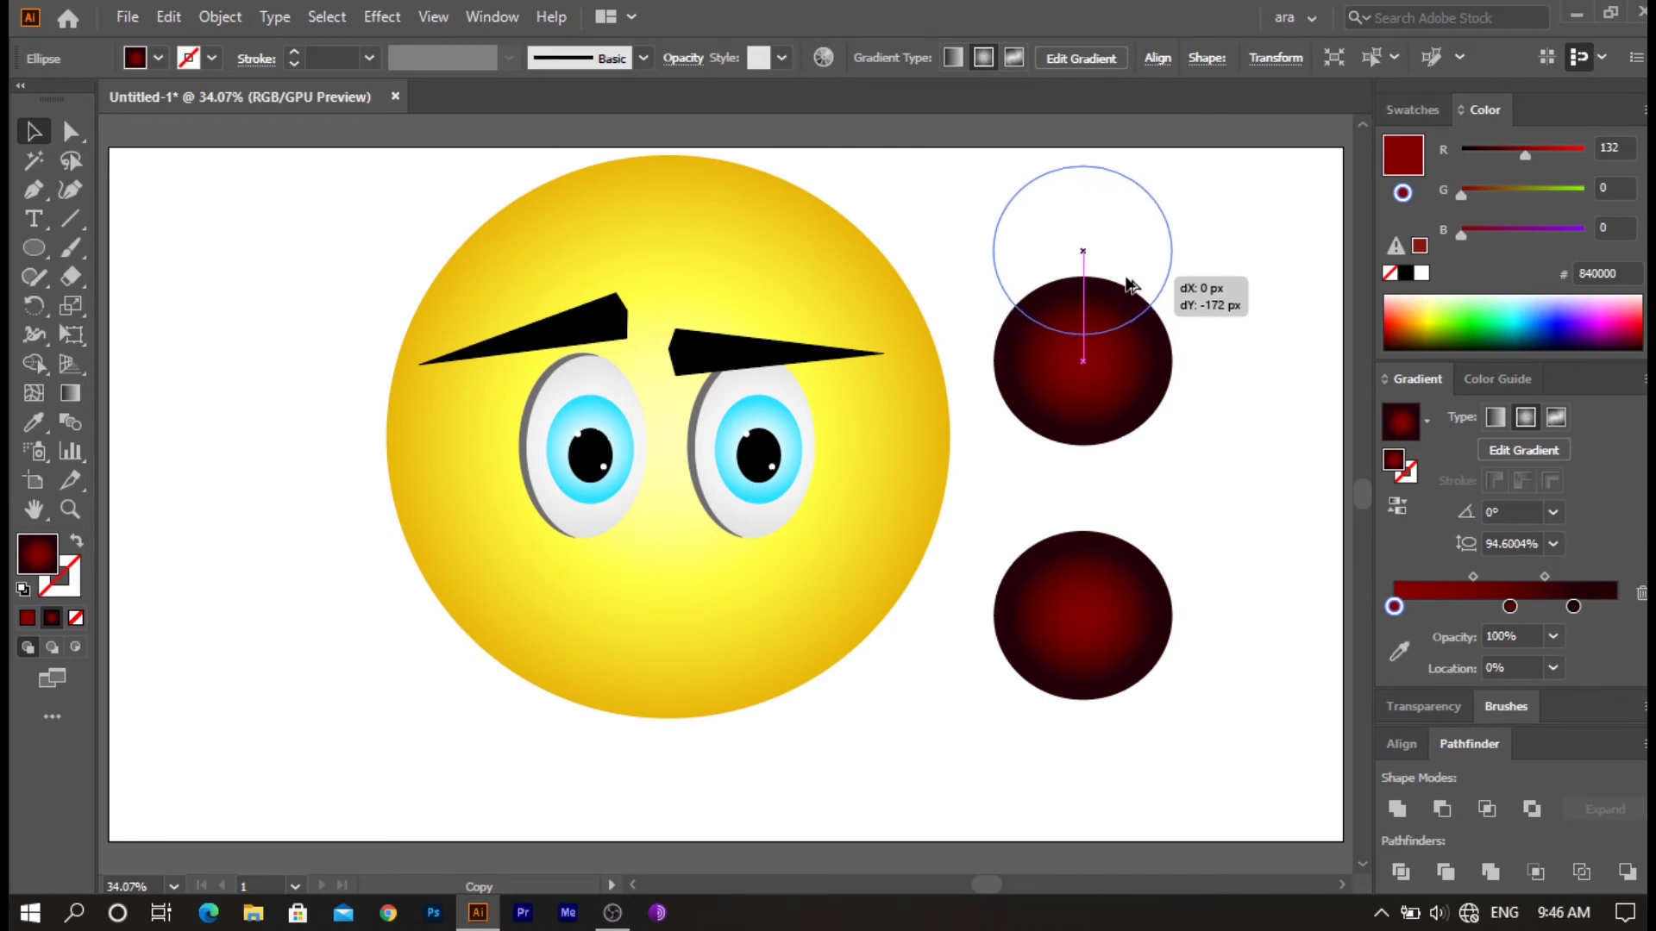
- Drop an overlapping circle copy and intersect both circles into a lens shape
left_click_drag(1132, 286, 1132, 286)
left_click(1049, 312, "shift")
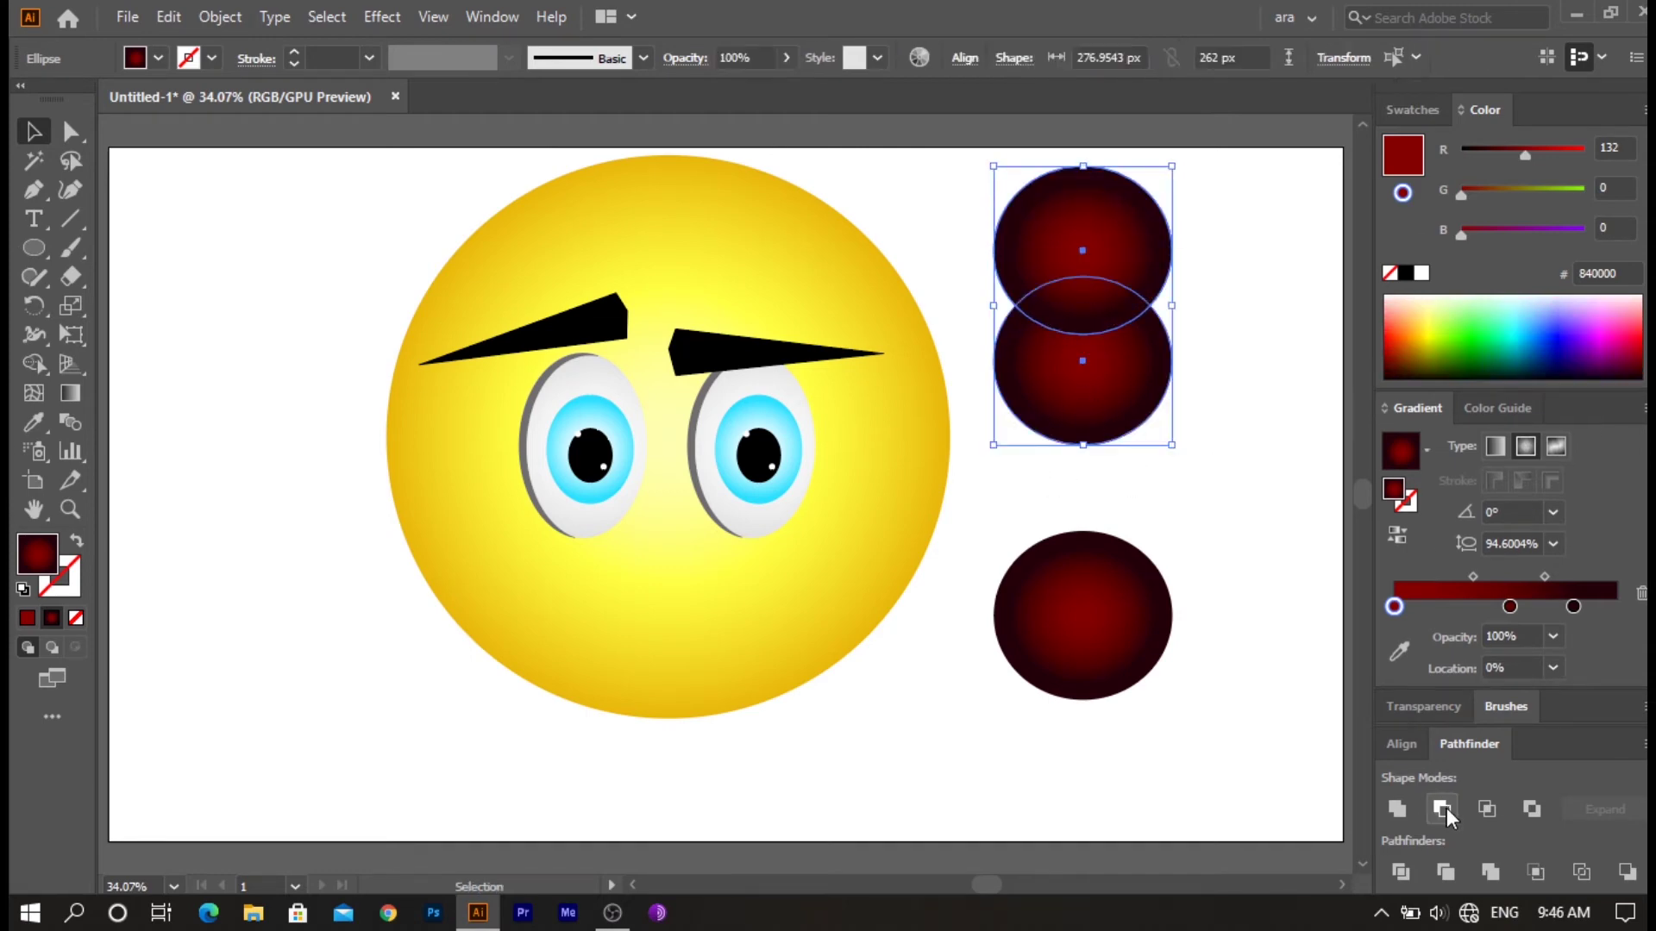
left_click(1487, 810)
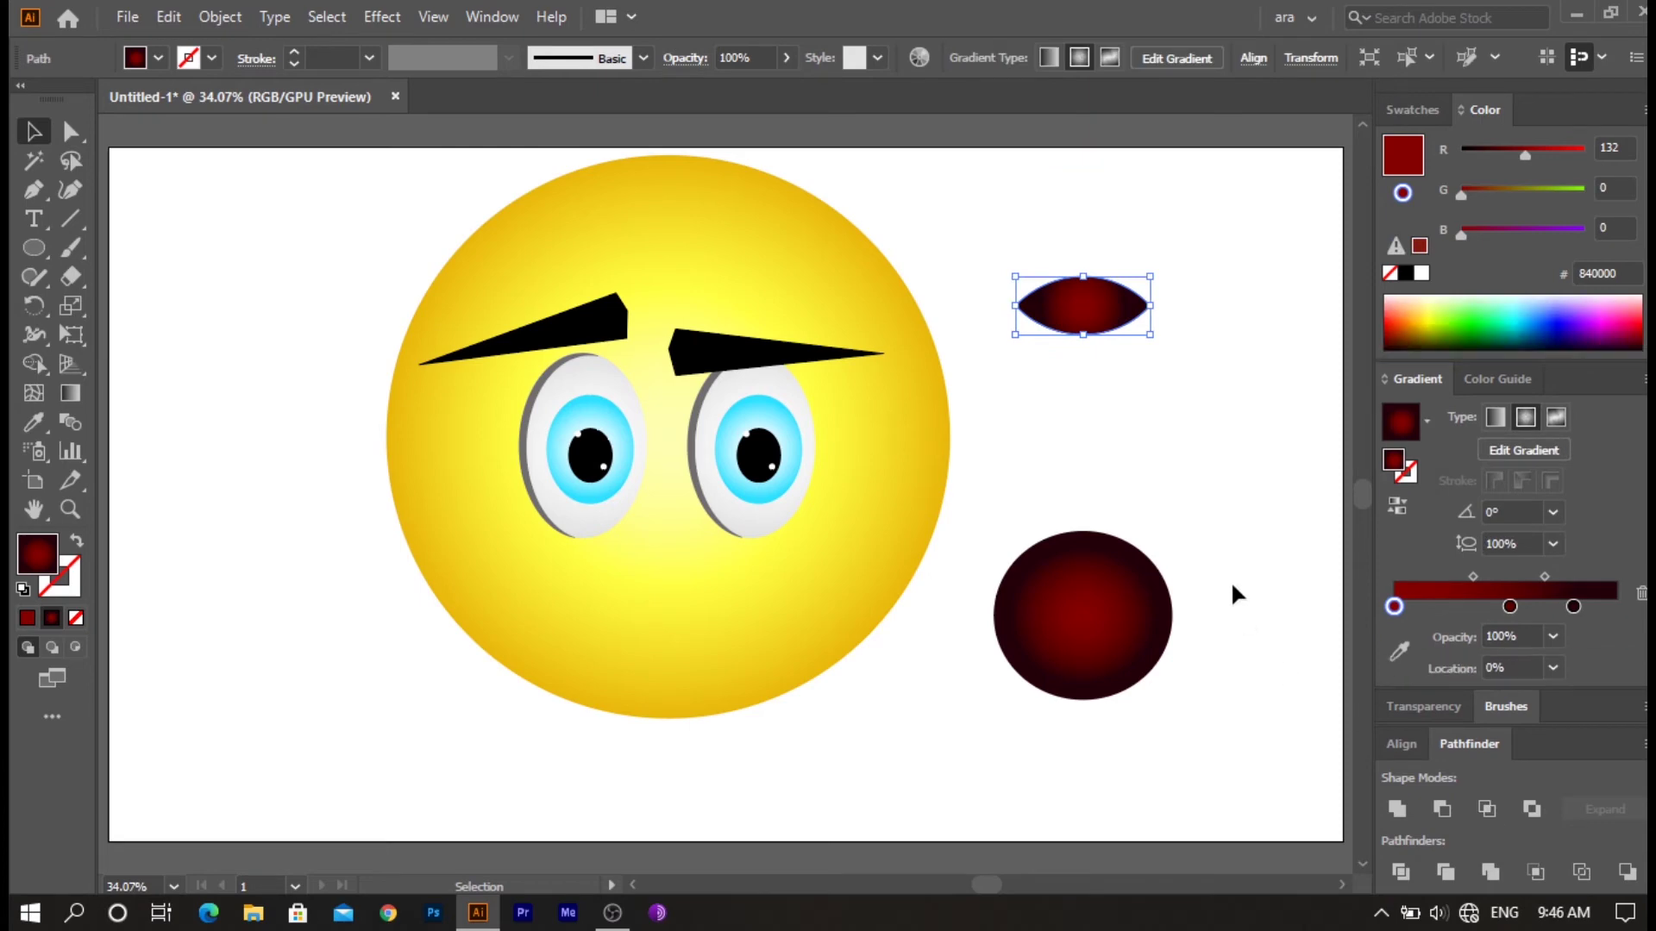
left_click_drag(1097, 308, 1097, 448)
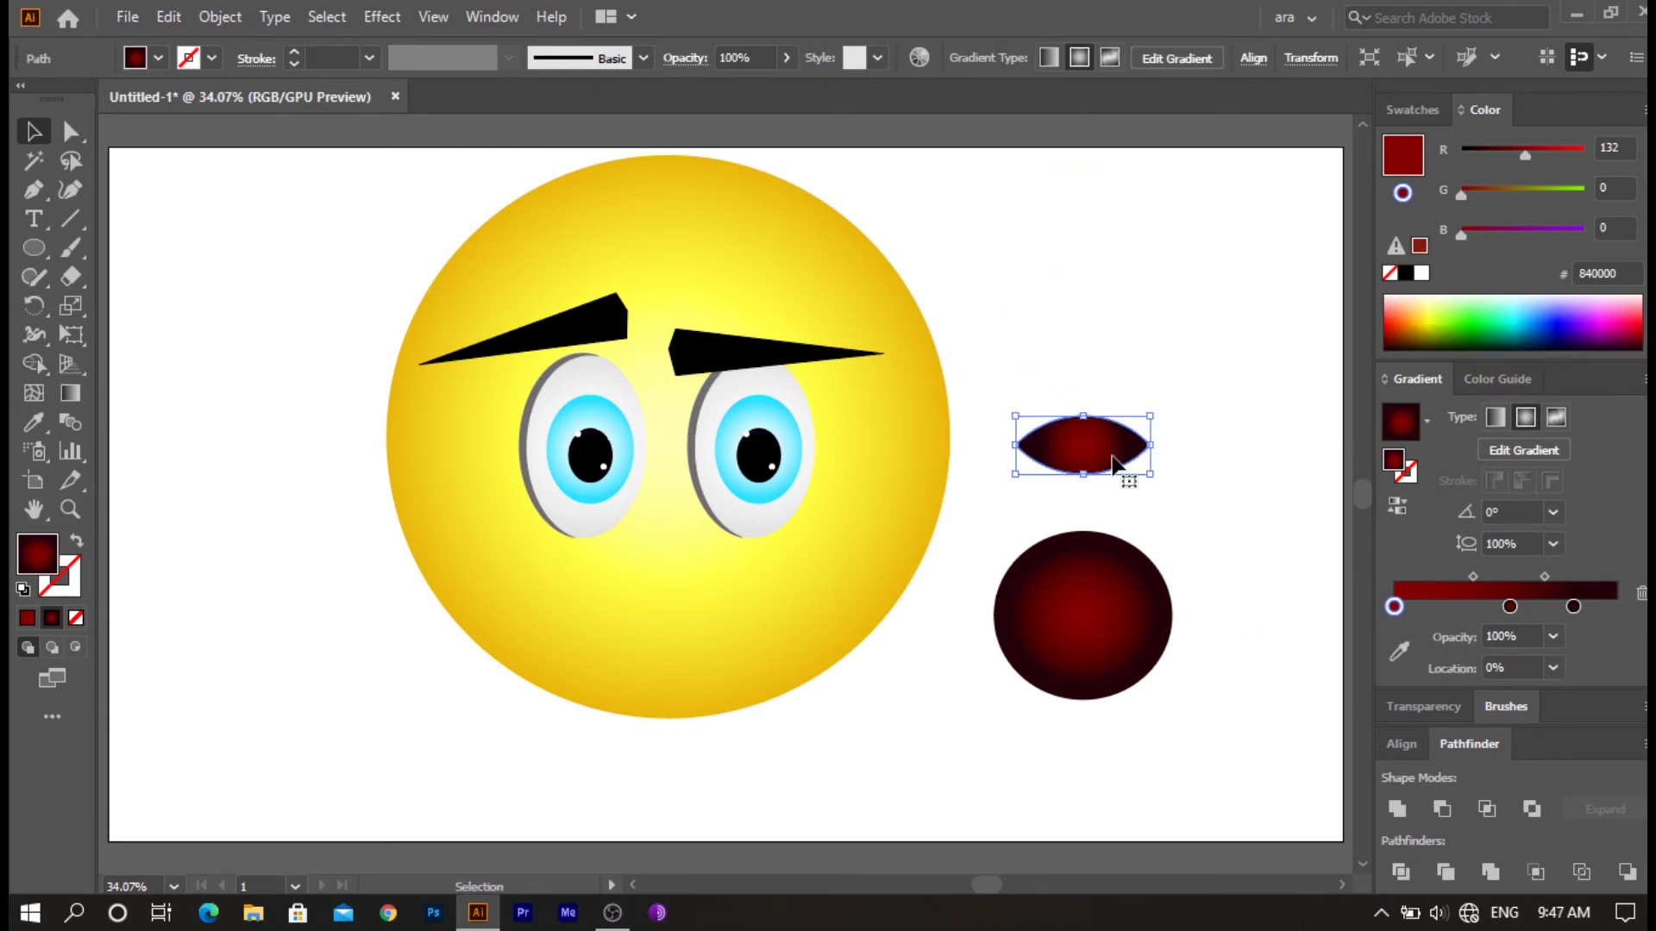
- Give the lens a white fill with no outline and set it on the red circle's top
left_click(22, 590)
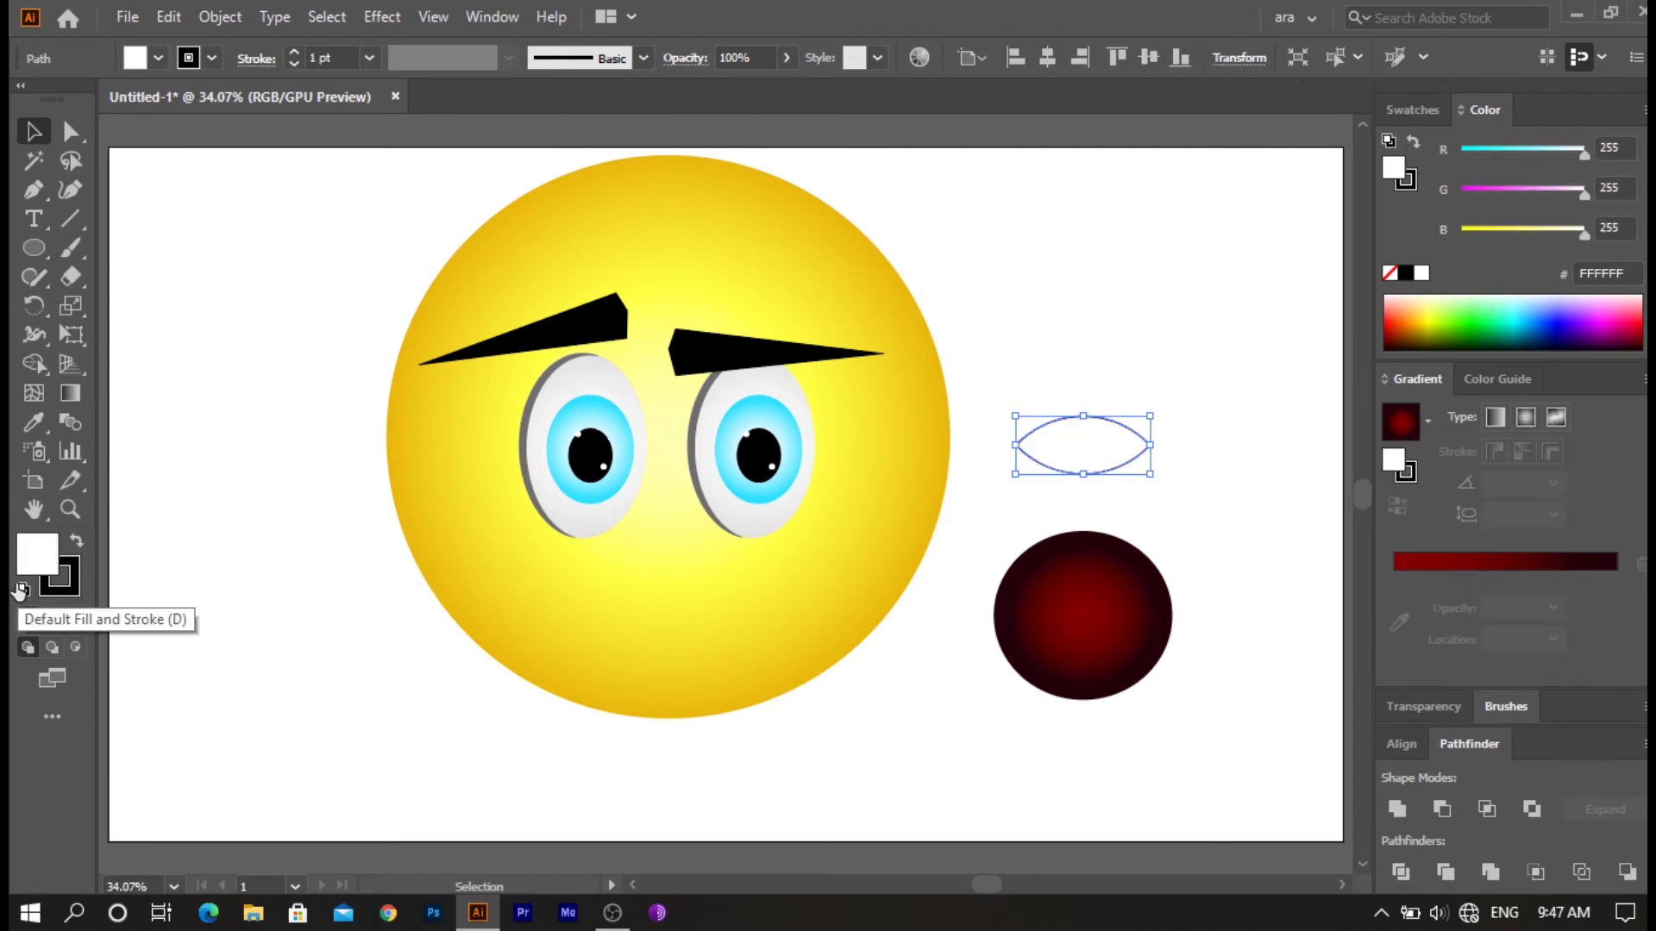
left_click(64, 588)
left_click(76, 617)
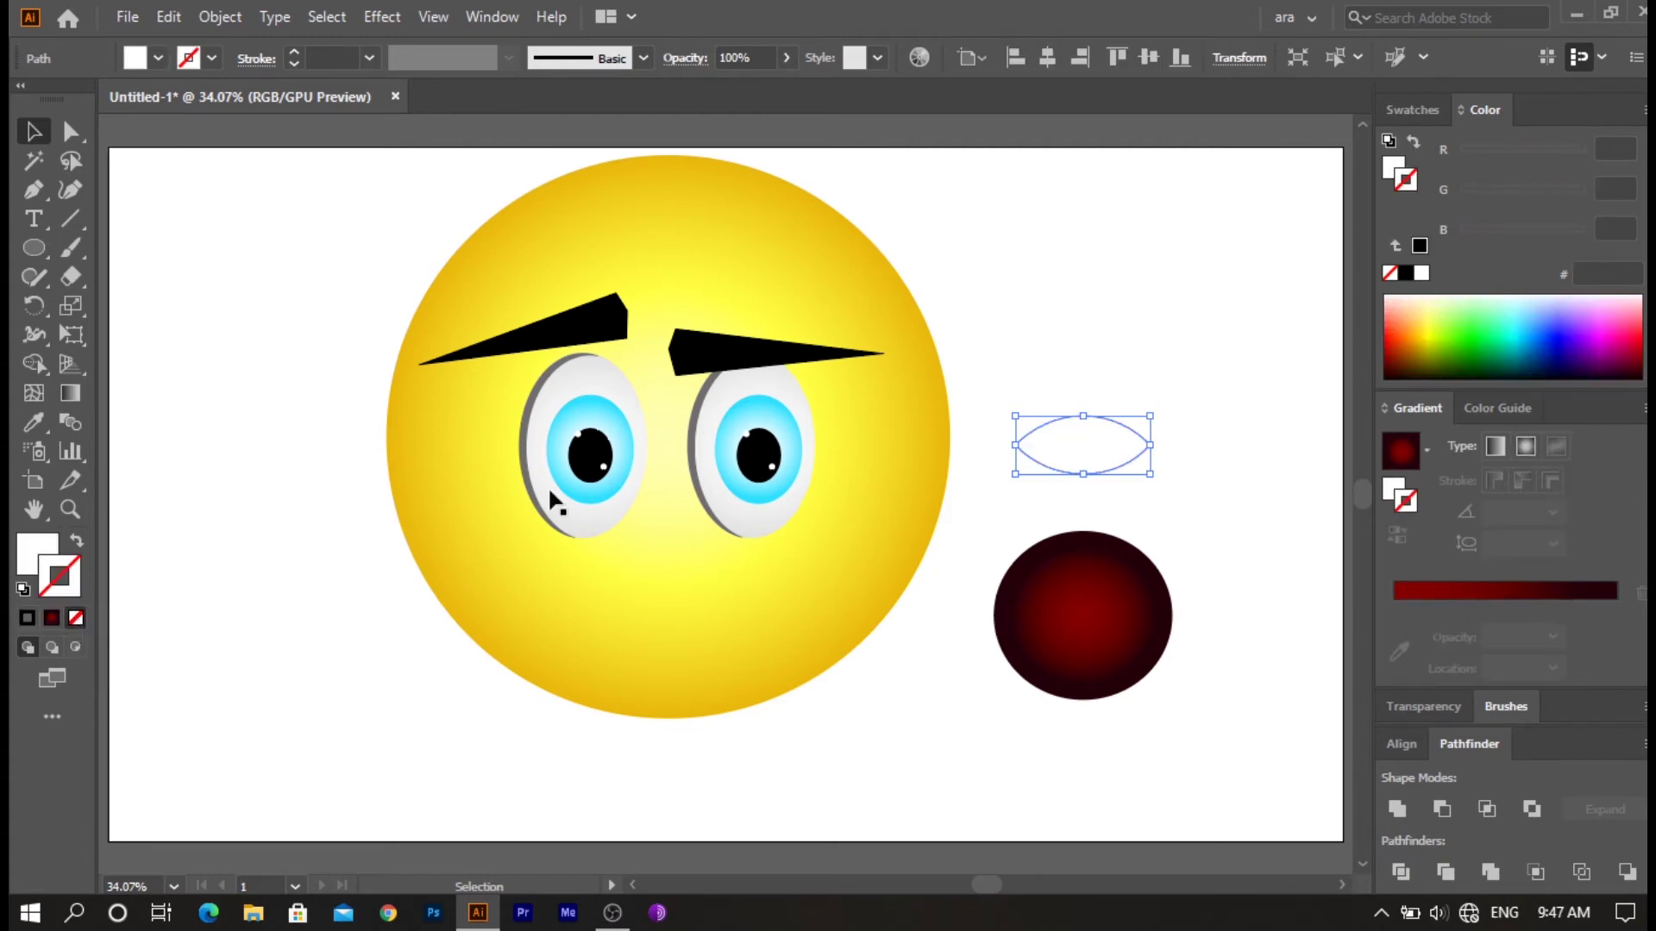
left_click_drag(1083, 456, 1080, 565)
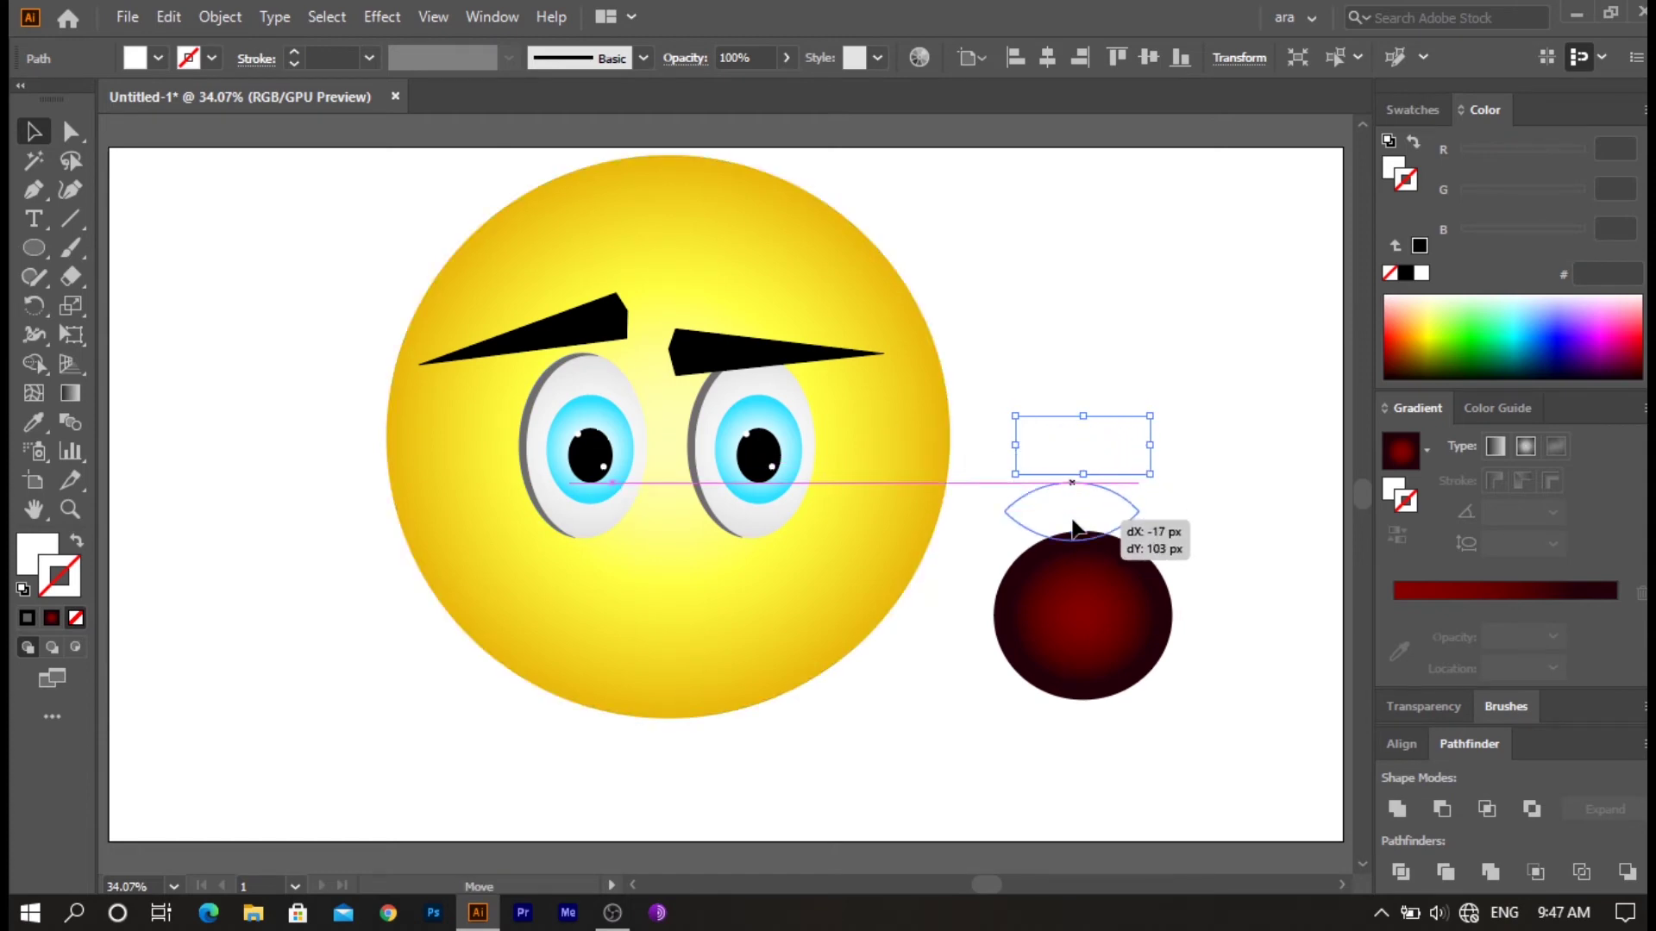
left_click_drag(1081, 574, 1082, 579)
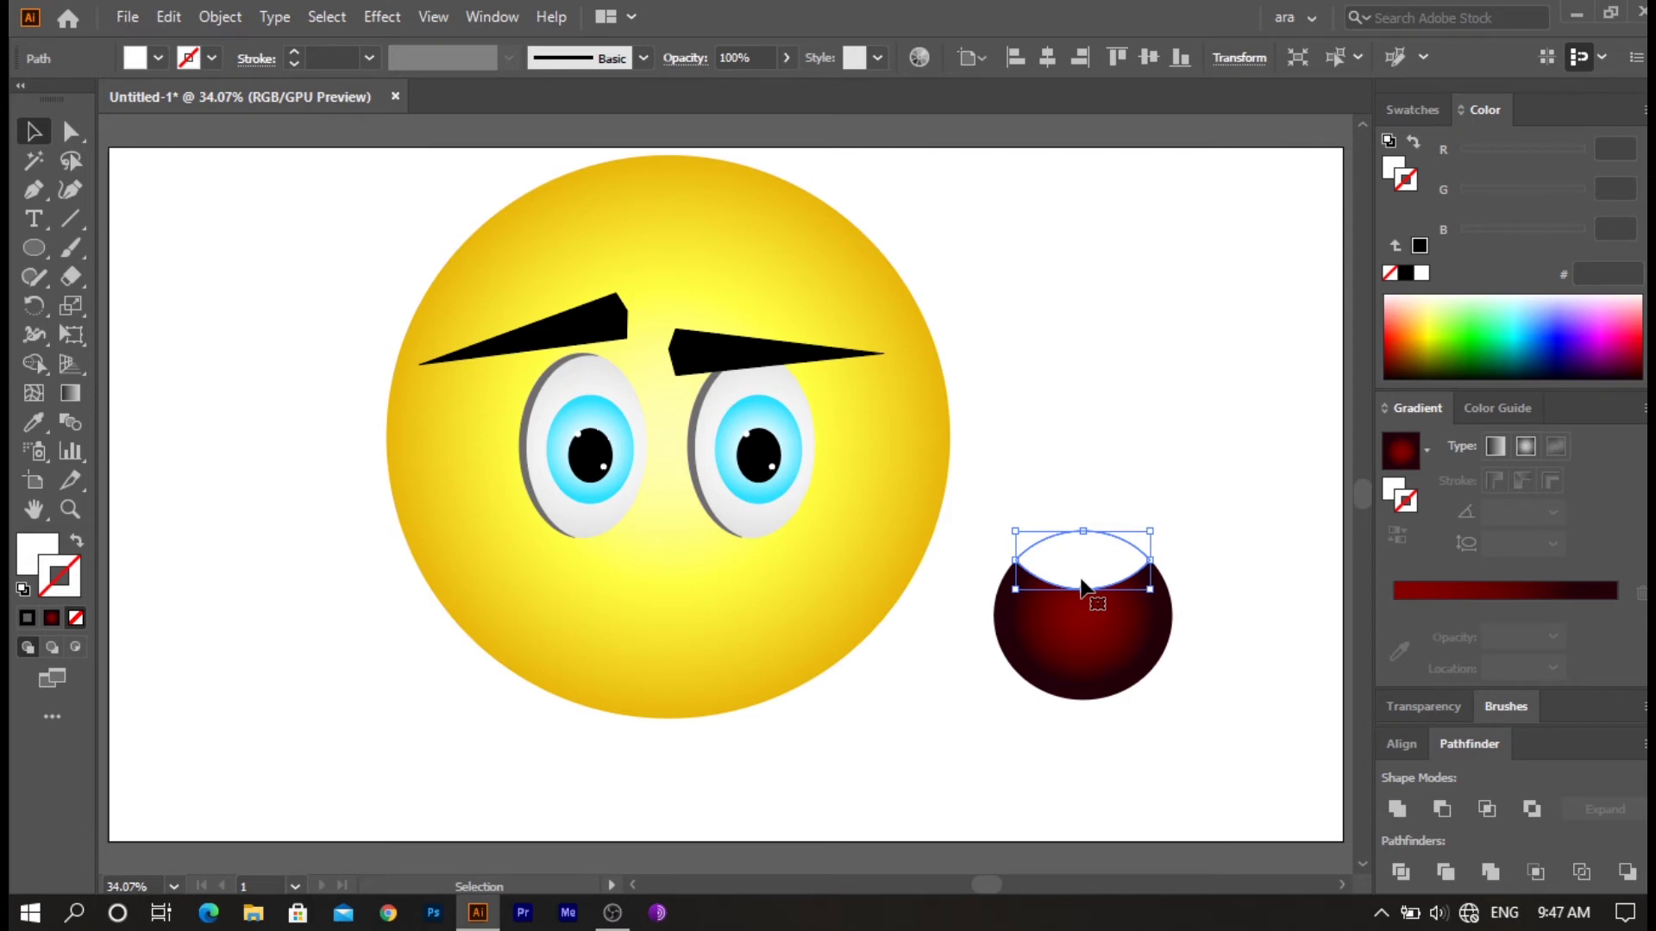
- Apply the dark red gradient to the lens shape
left_click(1501, 595)
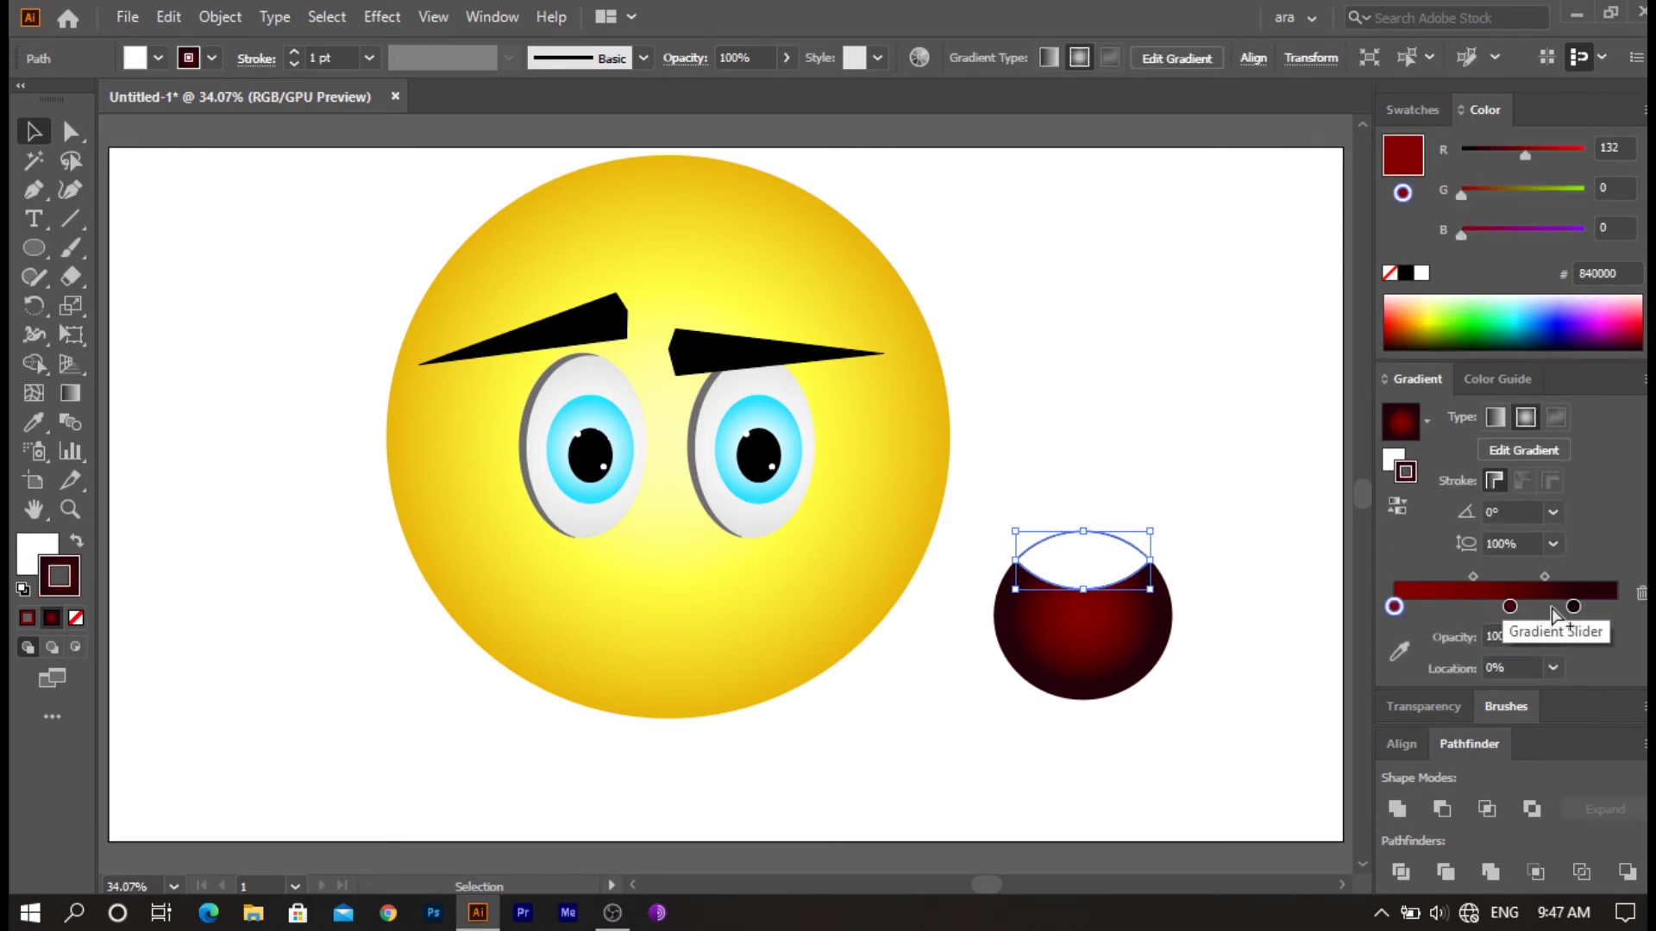
- Cut the lens gradient to two stops with a white left stop, applied to the fill
left_click(1509, 606)
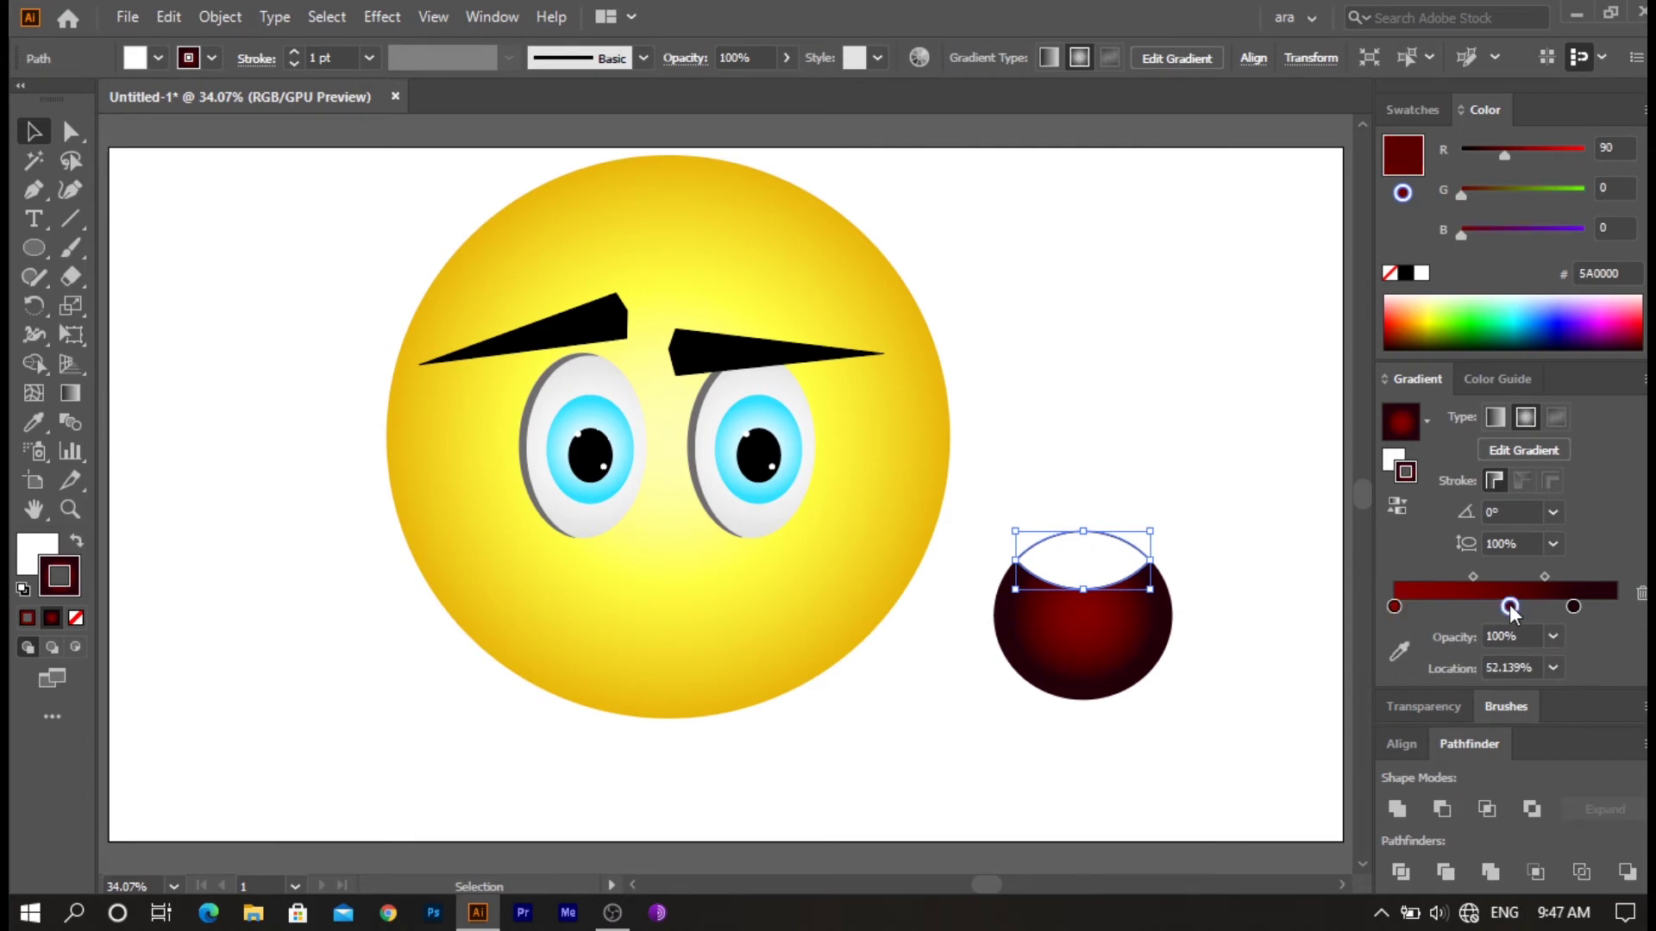
left_click(1641, 595)
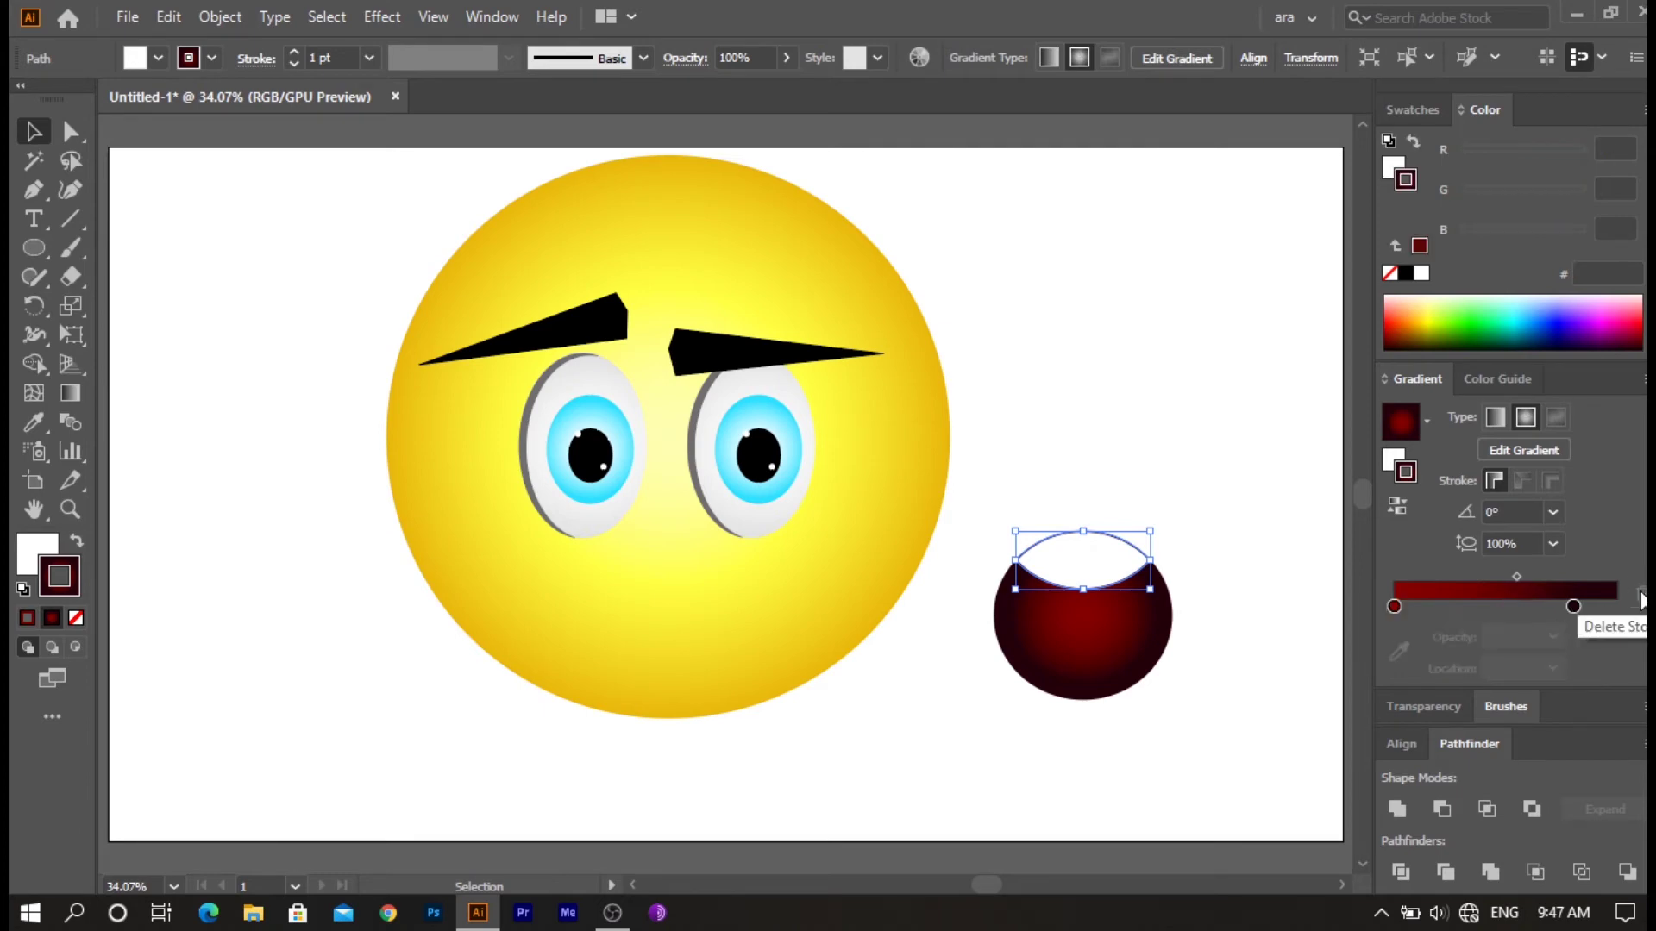
left_click_drag(1573, 606, 1615, 606)
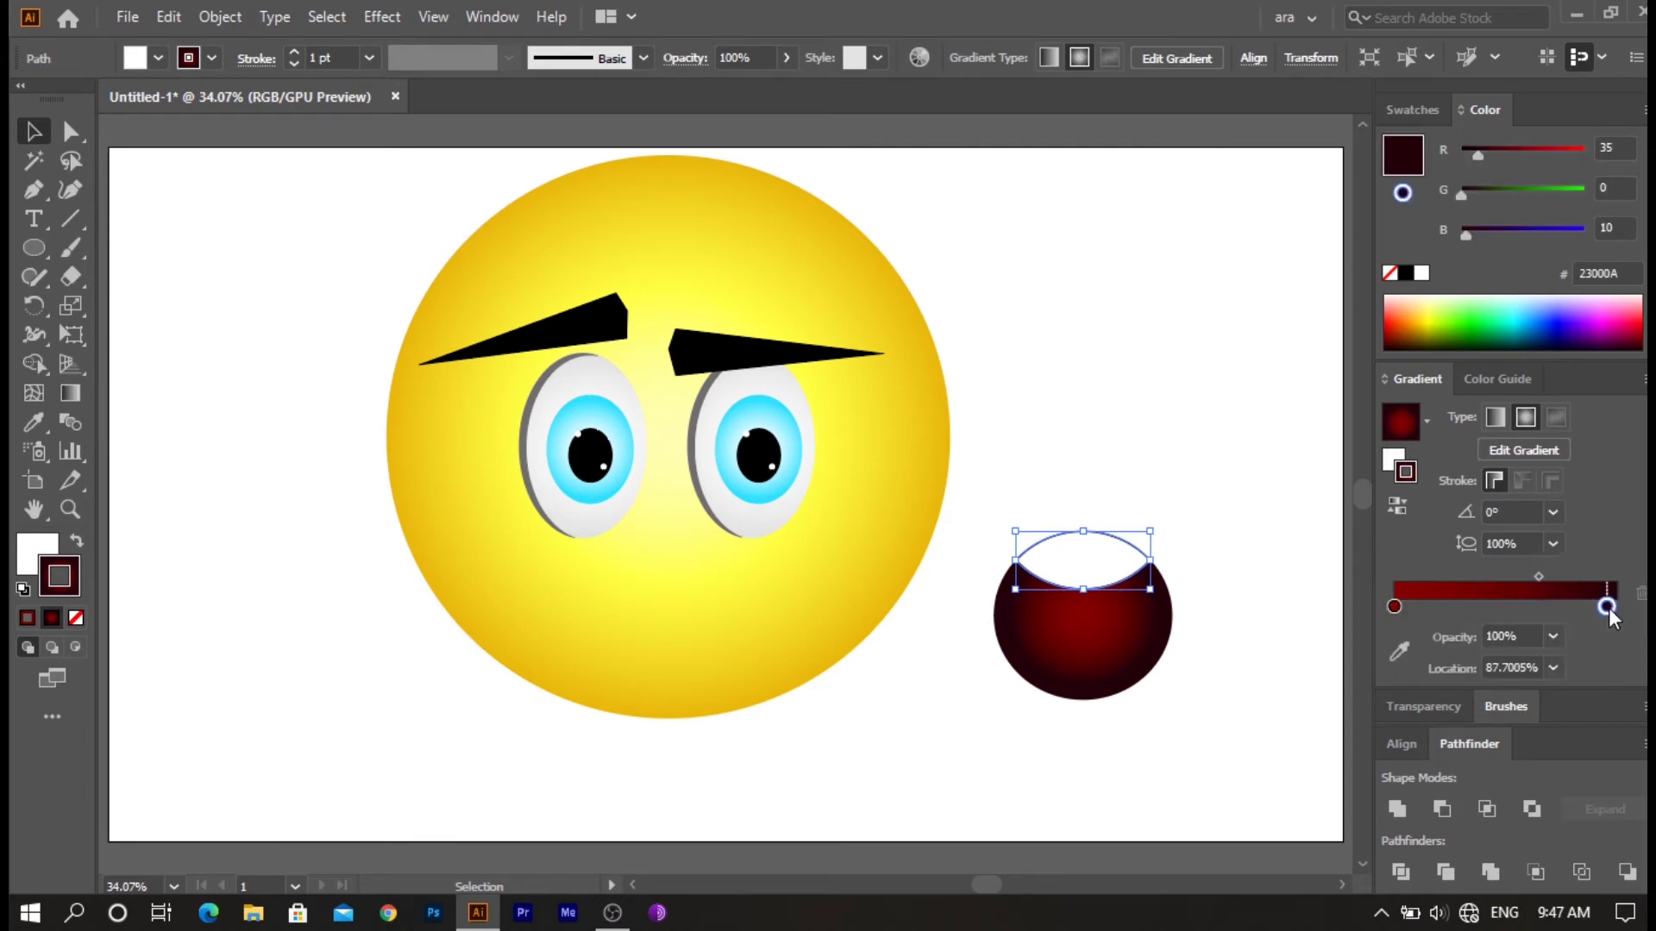
left_click(1394, 607)
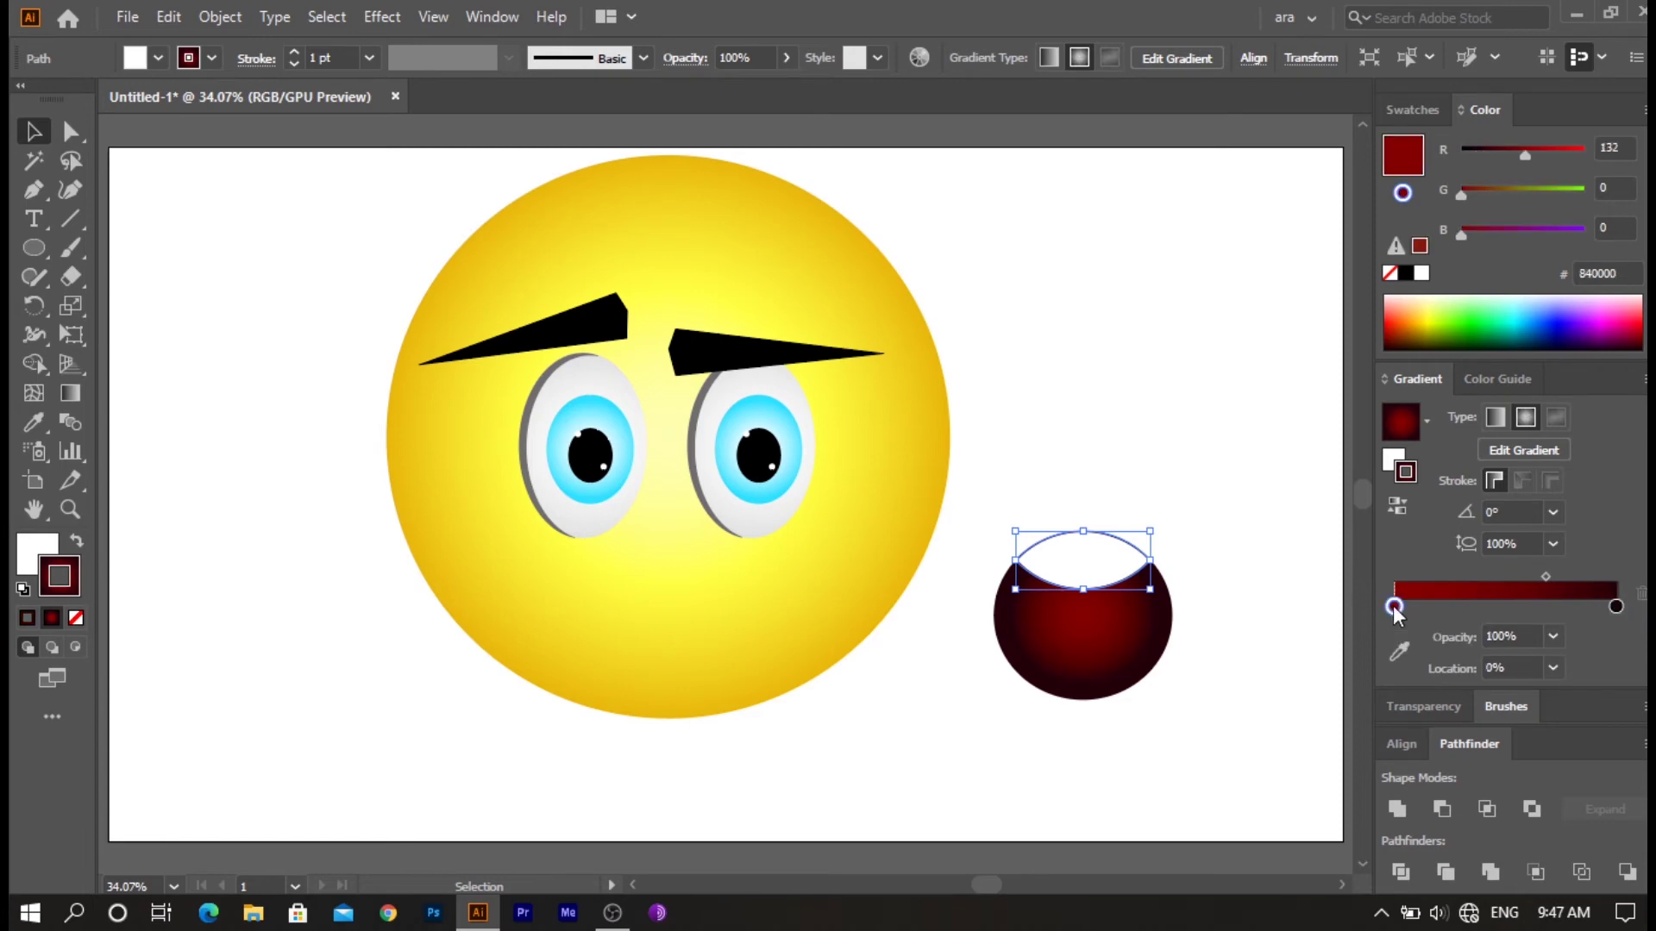
double_click(1395, 606)
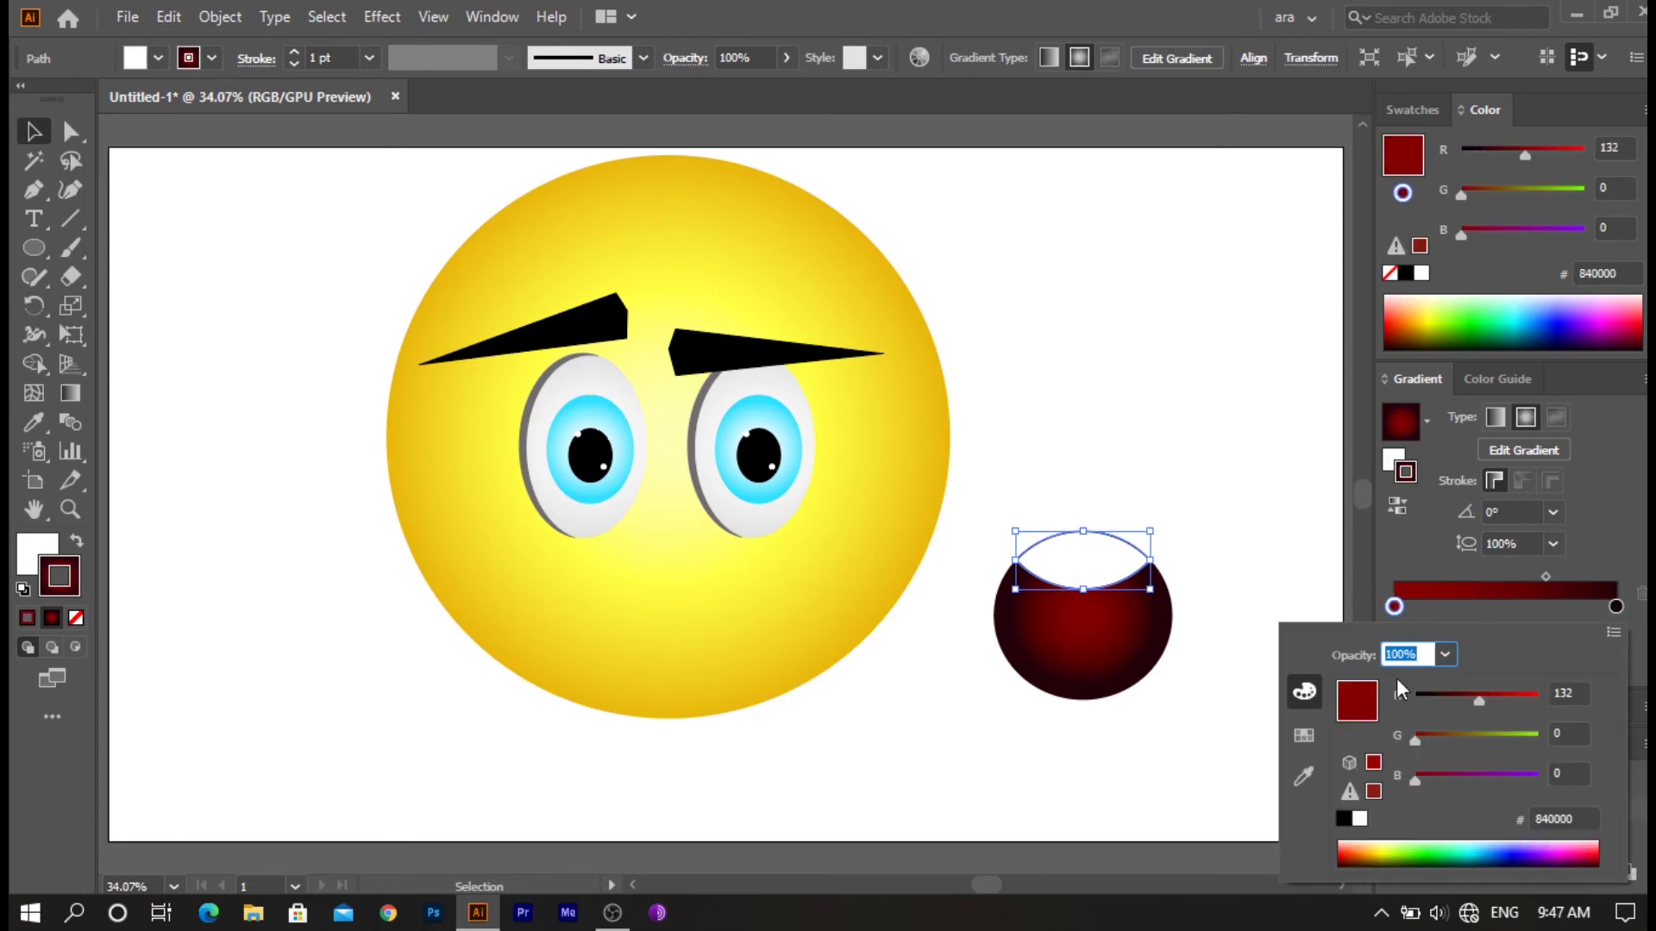
left_click(1360, 819)
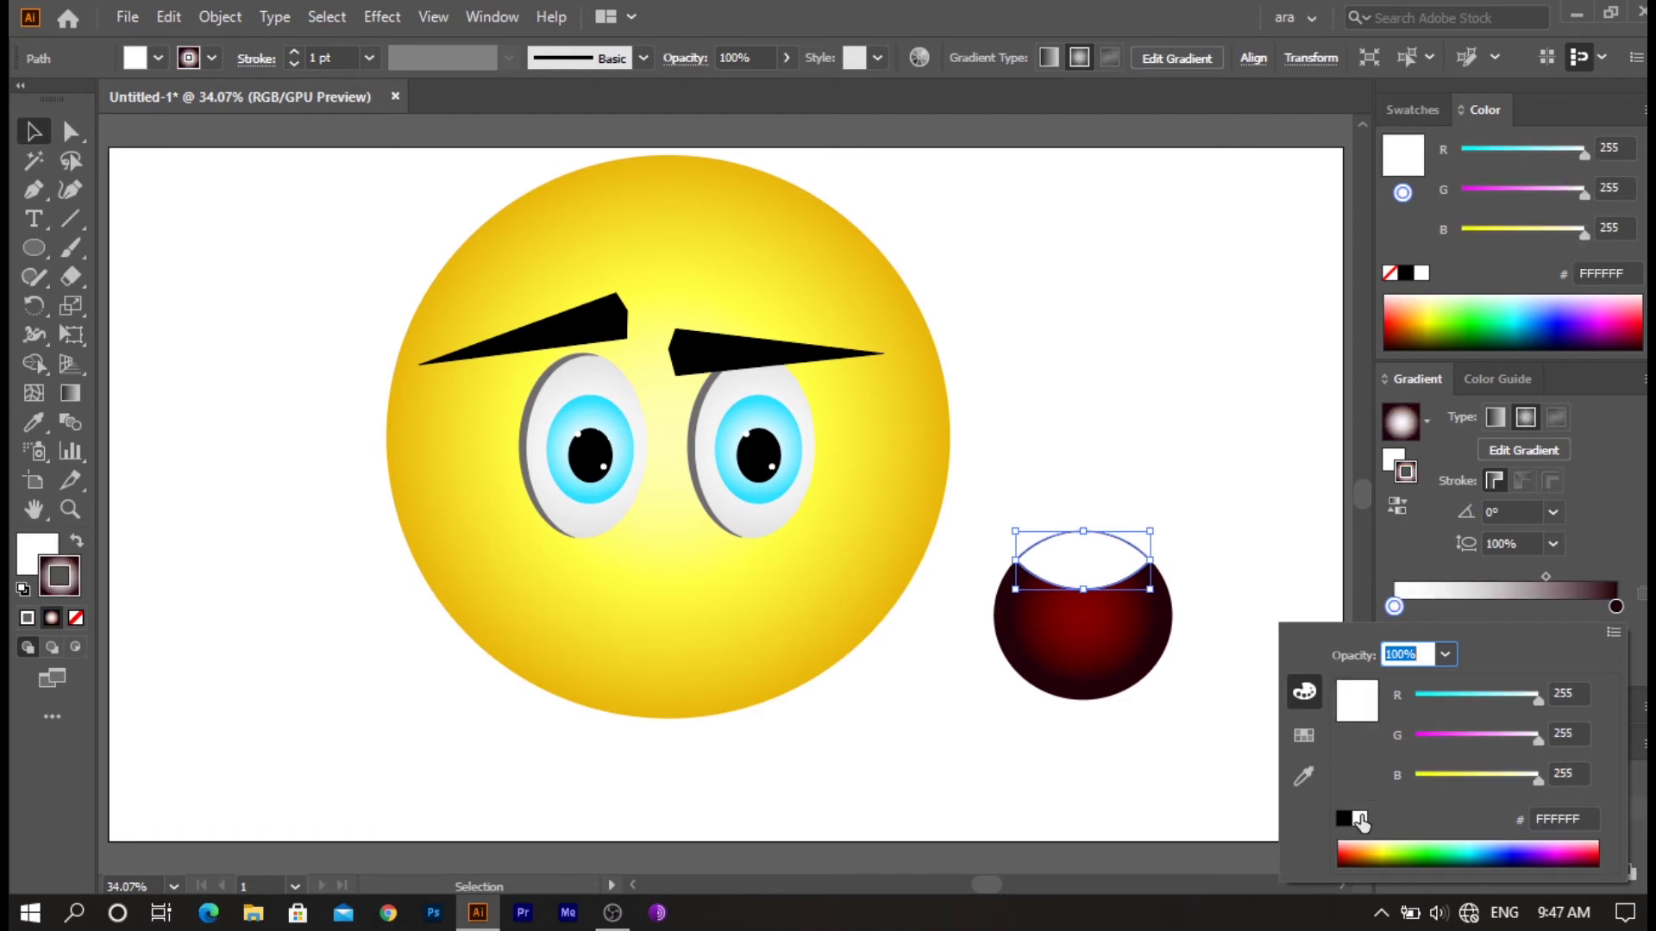
left_click(1616, 606)
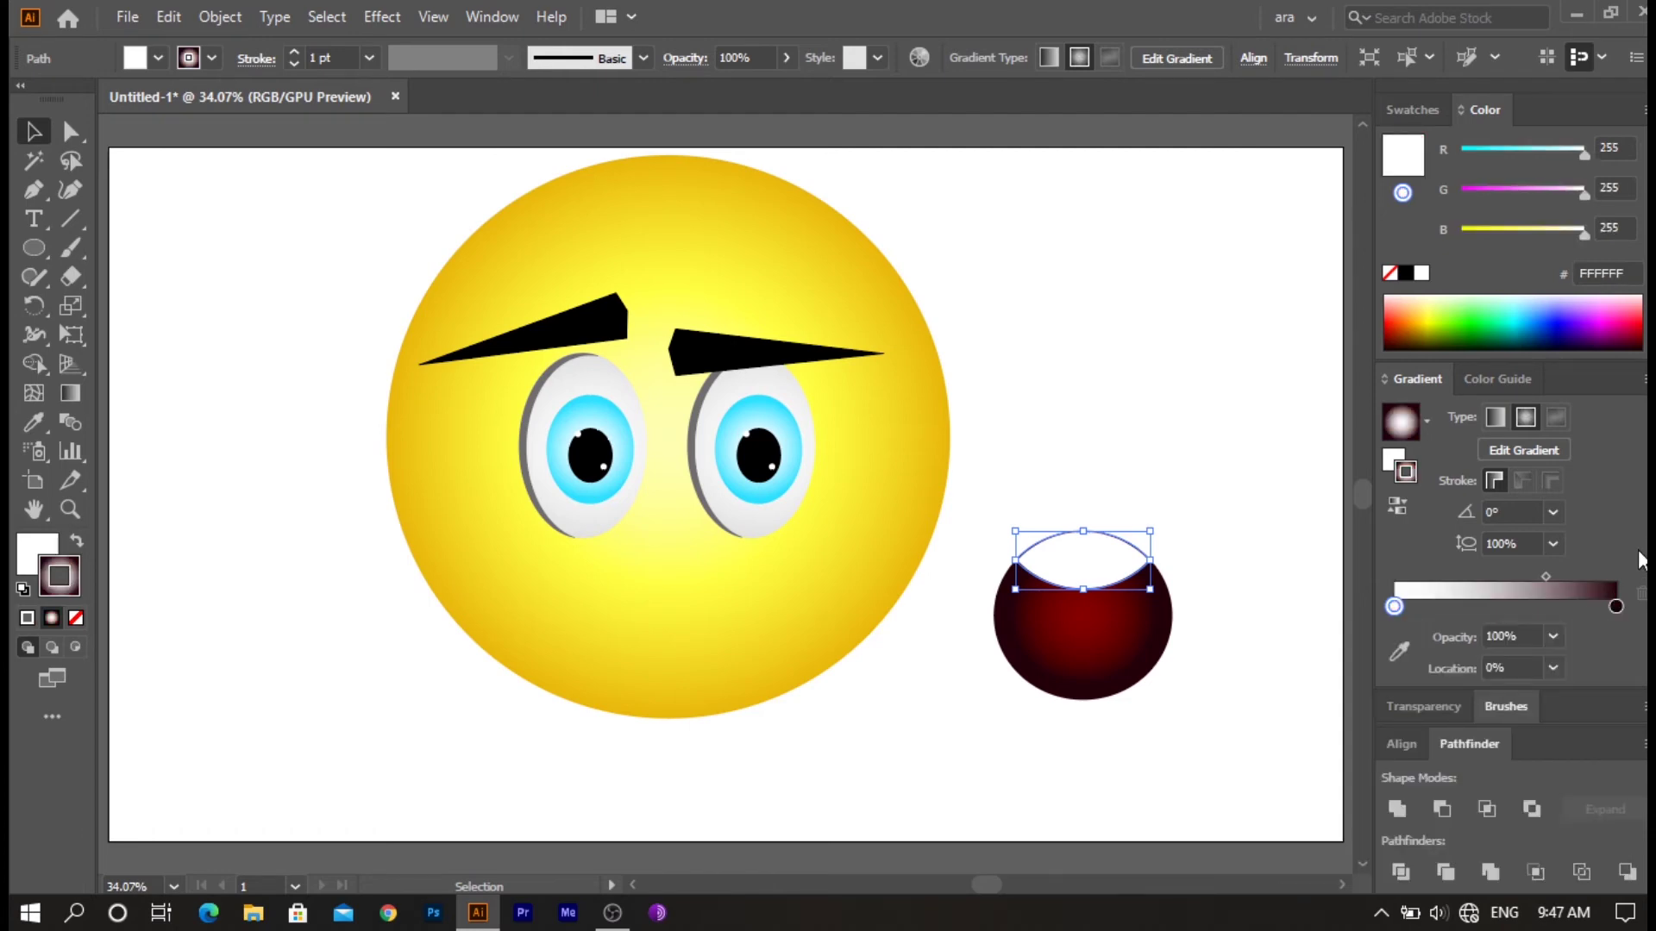
left_click(75, 541)
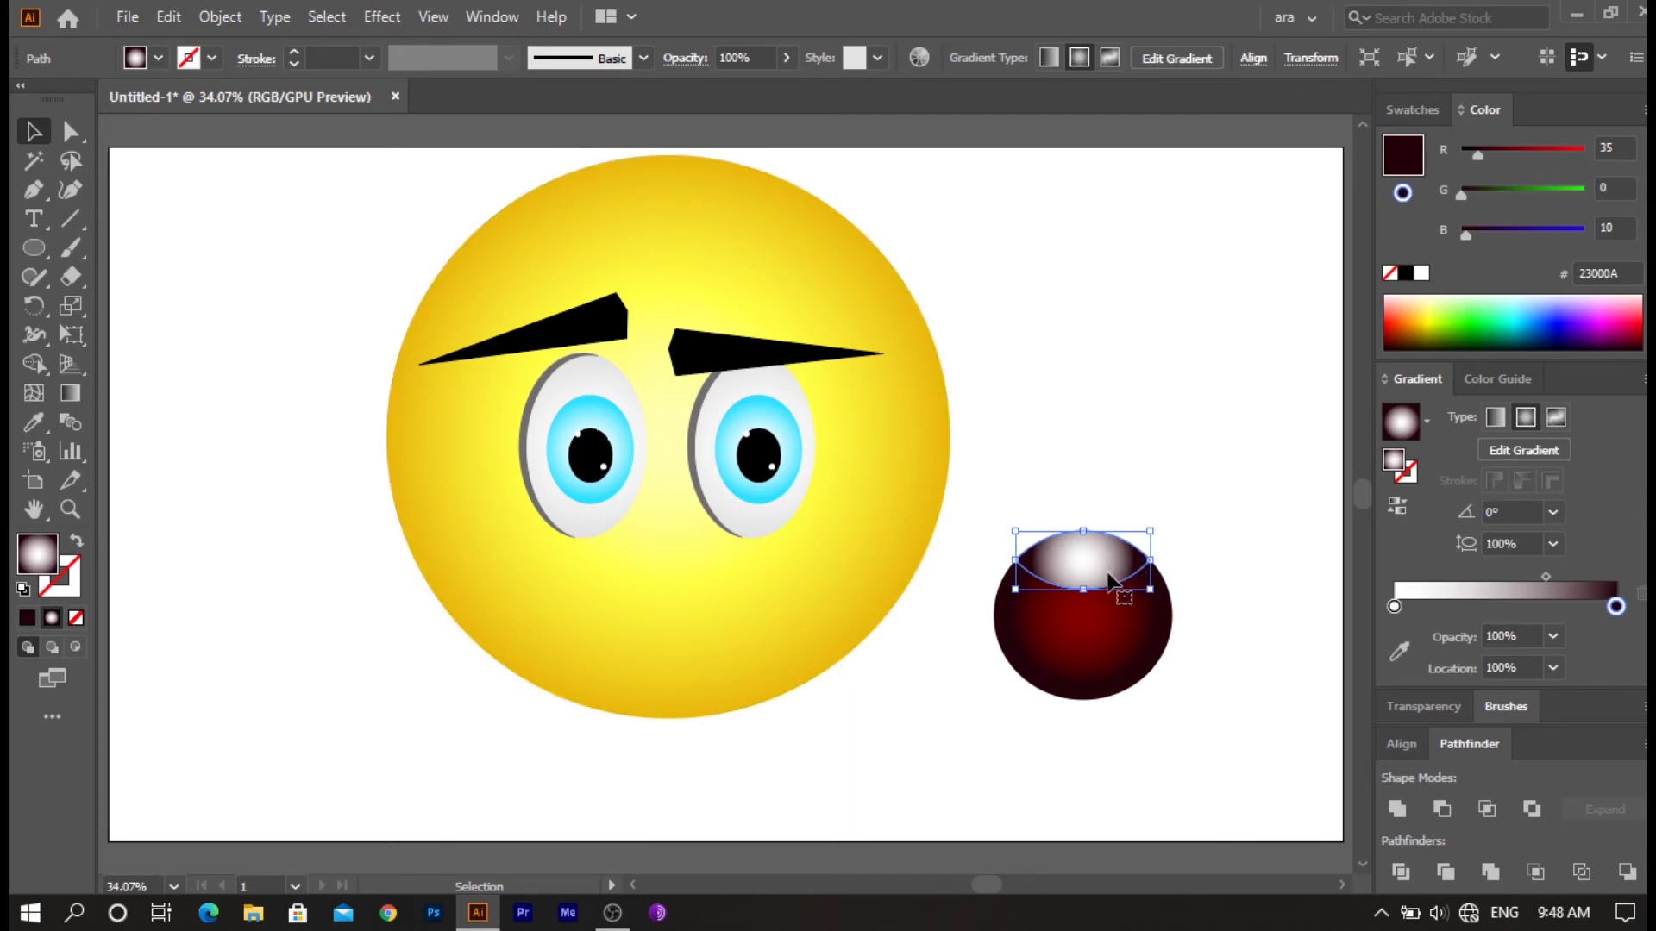
left_click(70, 392)
- Zoom in and redraw the lens's radial gradient with the Gradient tool
key("v")
key("ctrl+plus")
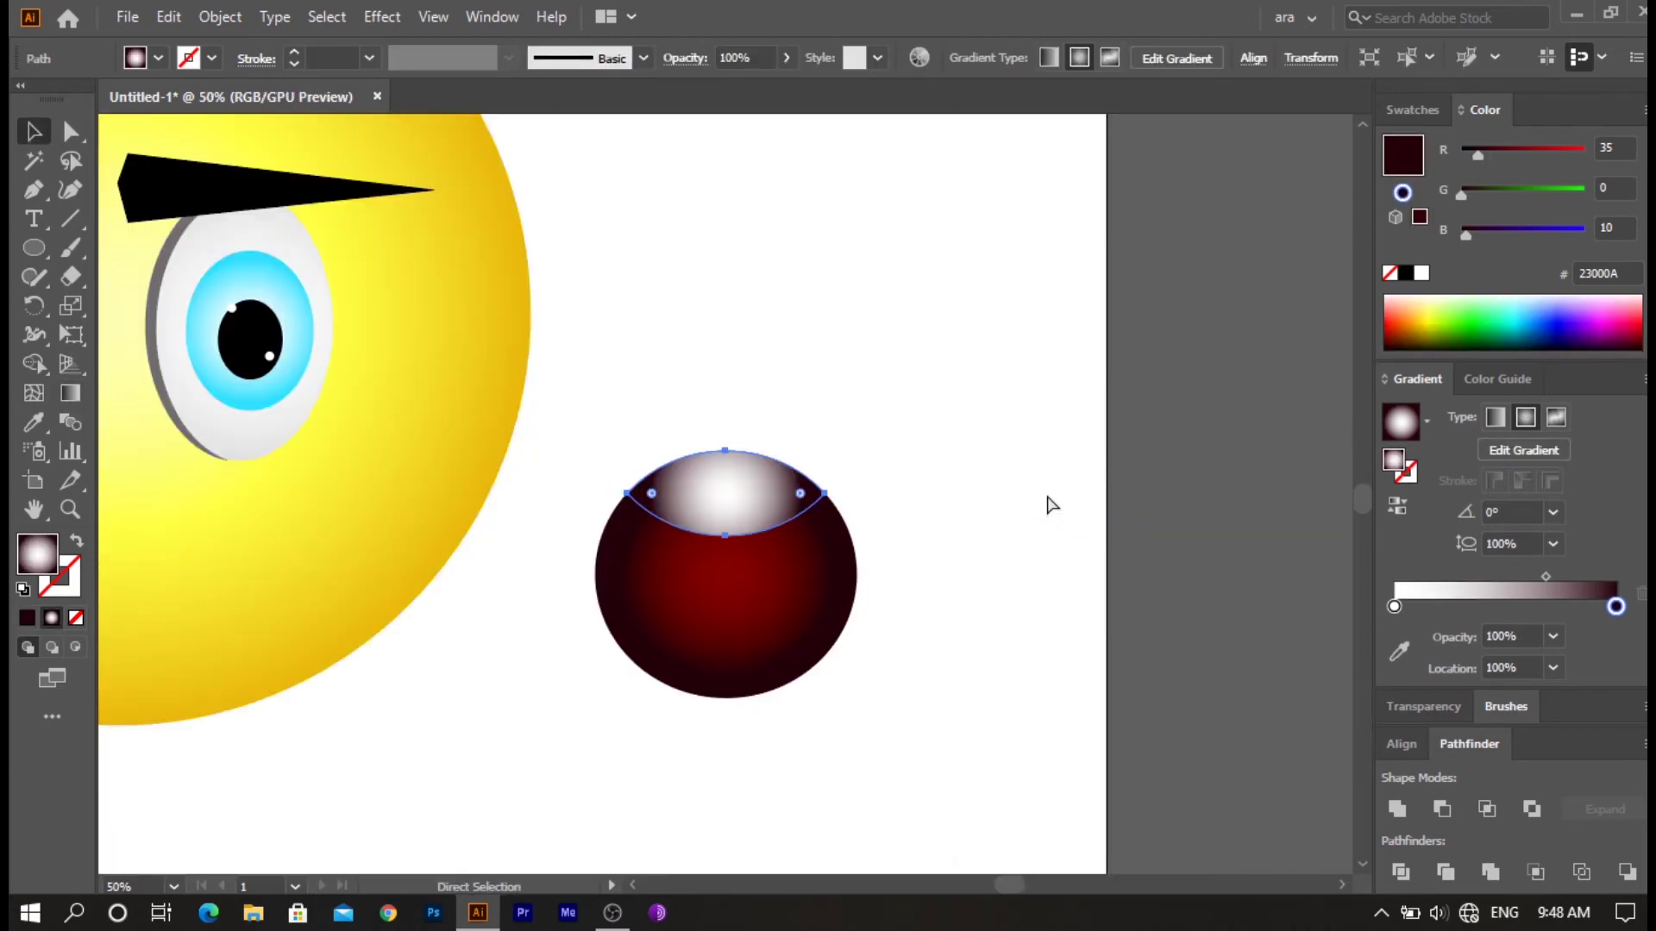
key("ctrl+plus")
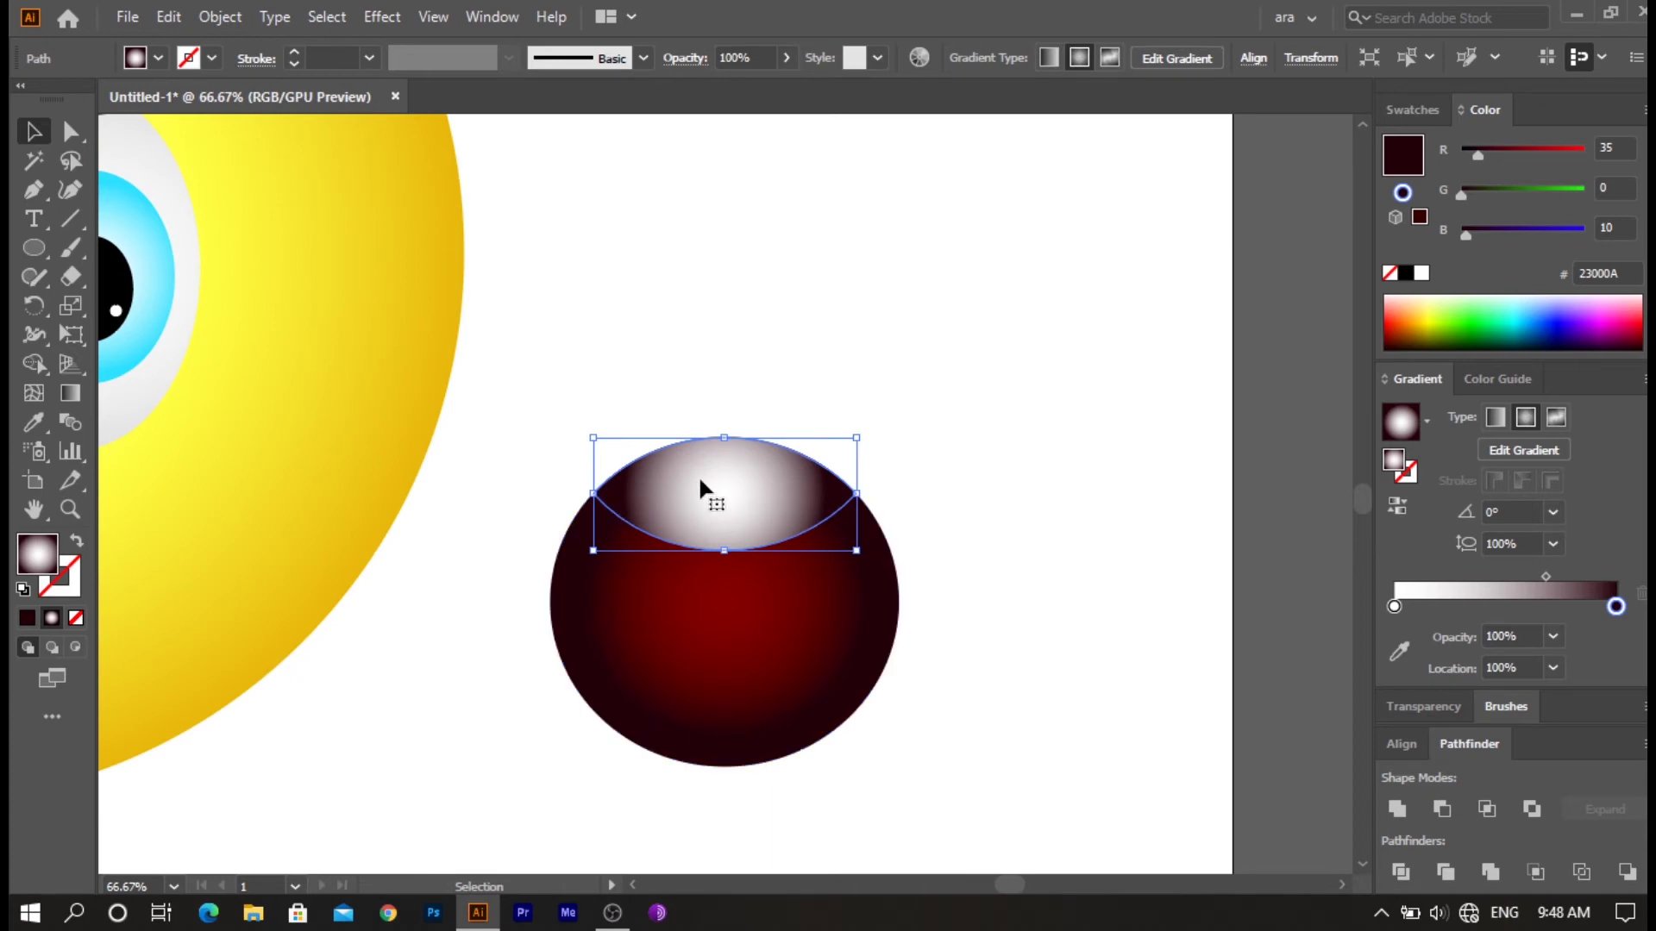
left_click(69, 392)
left_click(690, 466)
mouse_move(690, 466)
left_mouse_down()
mouse_move(959, 534)
mouse_move(784, 713)
mouse_move(732, 739)
mouse_move(722, 712)
mouse_move(673, 702)
mouse_move(672, 727)
left_mouse_up()
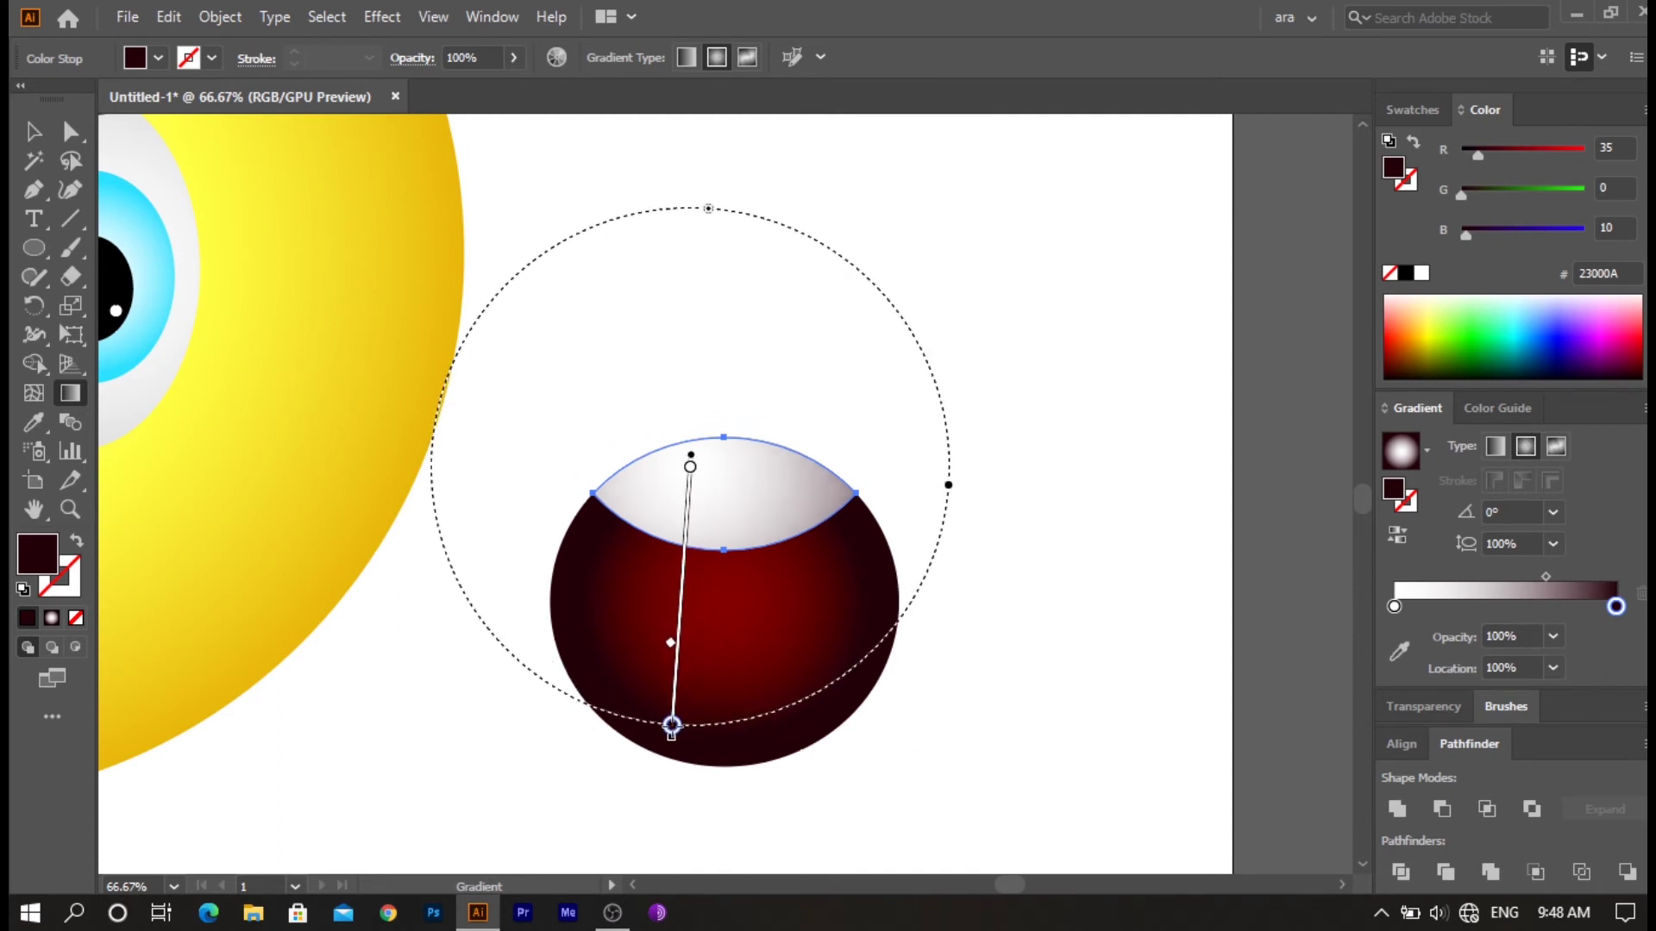
- Alt-drag a copy of the lens down to the circle's bottom with a solid fill
key("v")
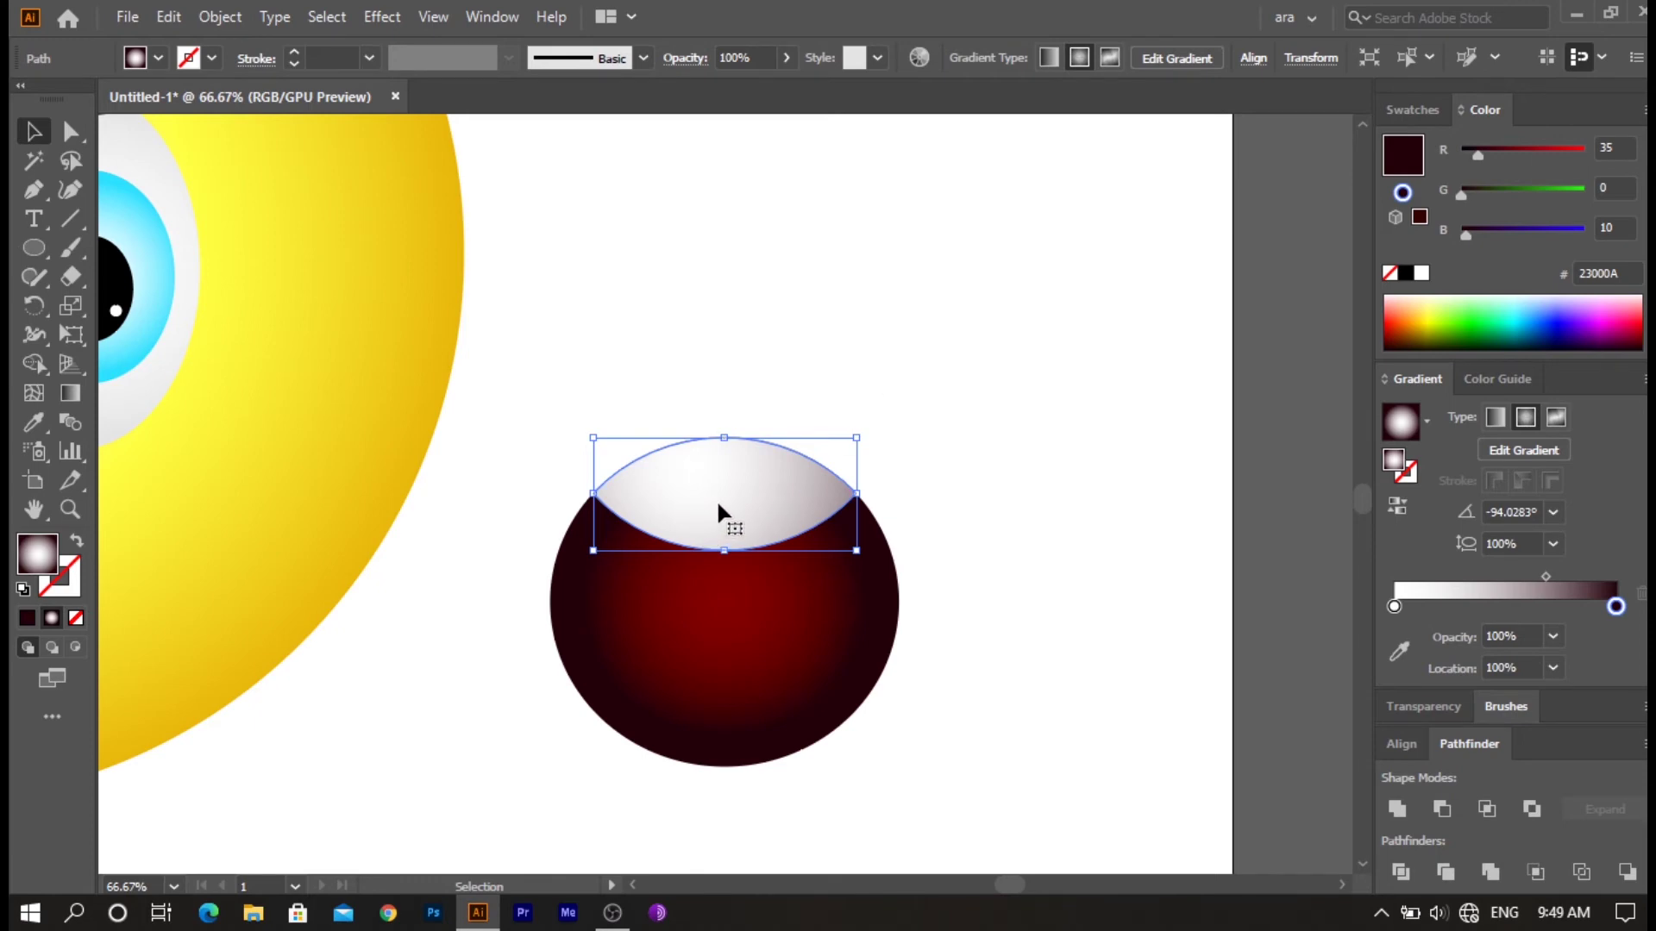
left_click_drag(719, 515, 723, 725)
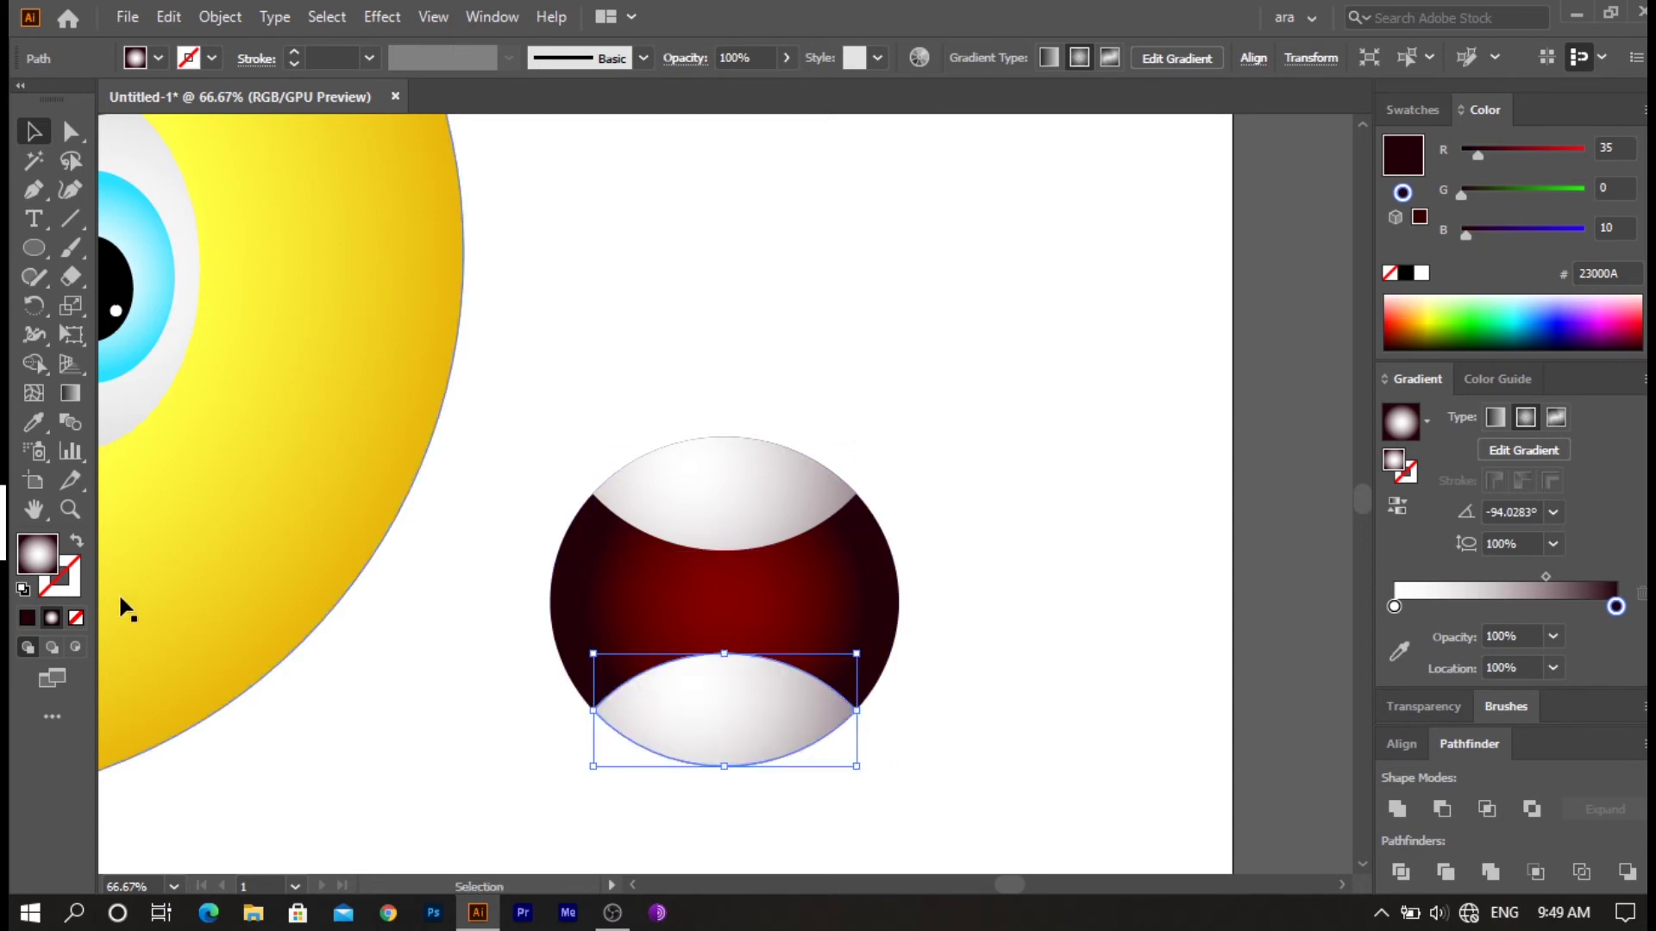
left_click(27, 618)
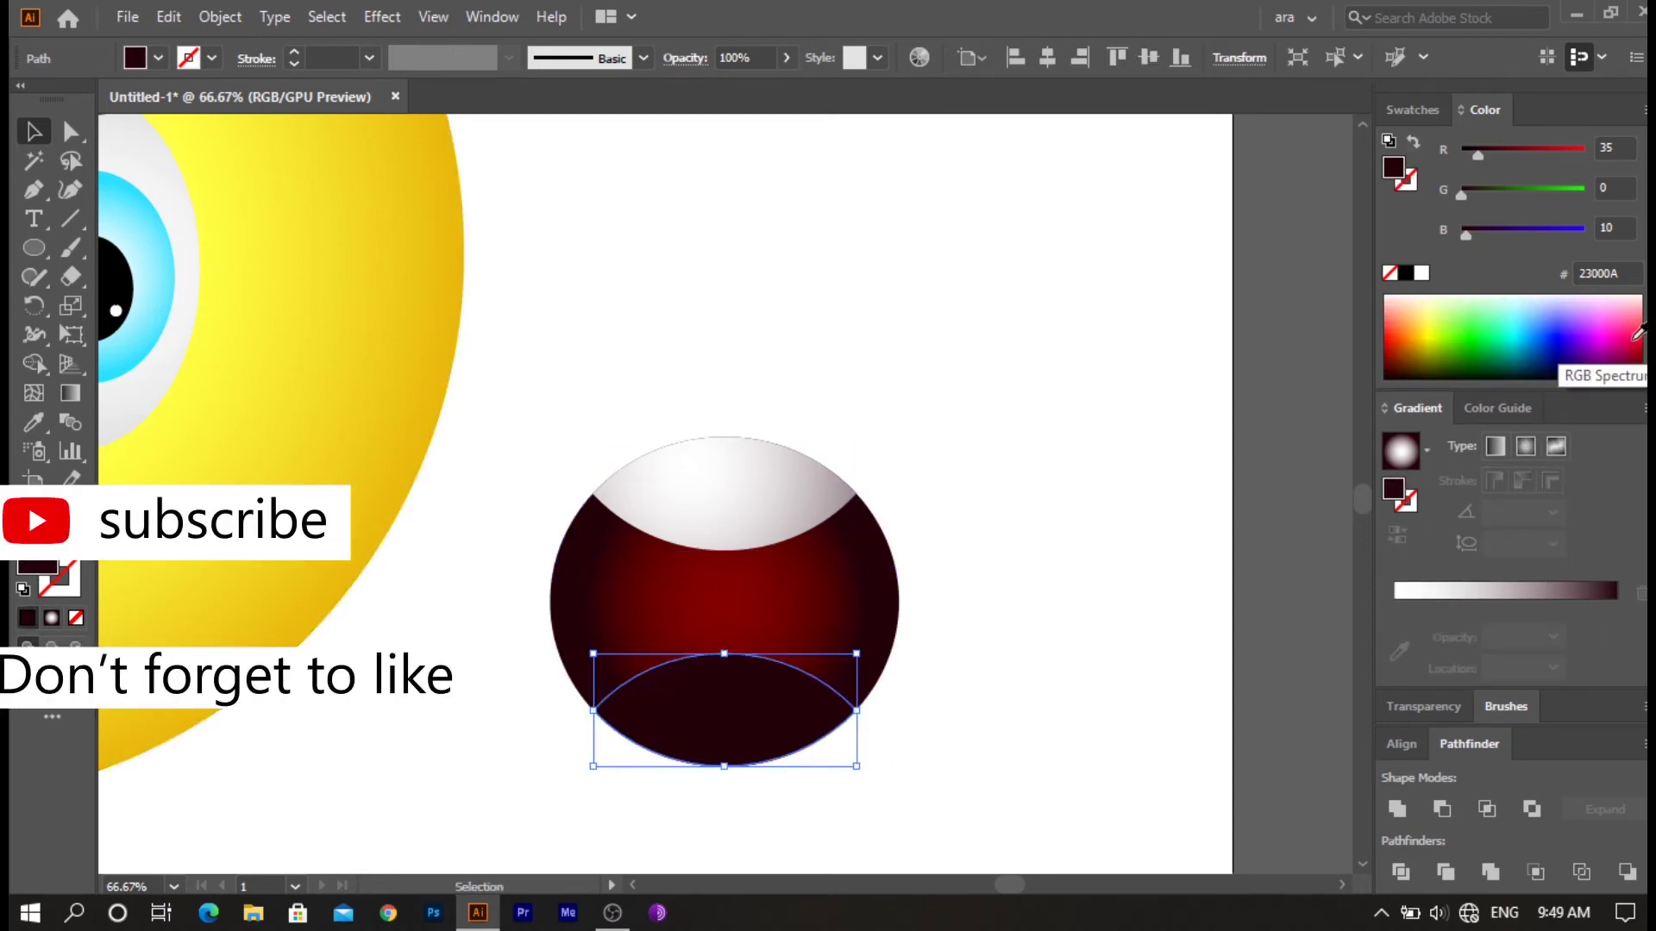
- Brighten the copied shape to red and pull its top anchor into a dip
left_click_drag(1476, 157, 1555, 157)
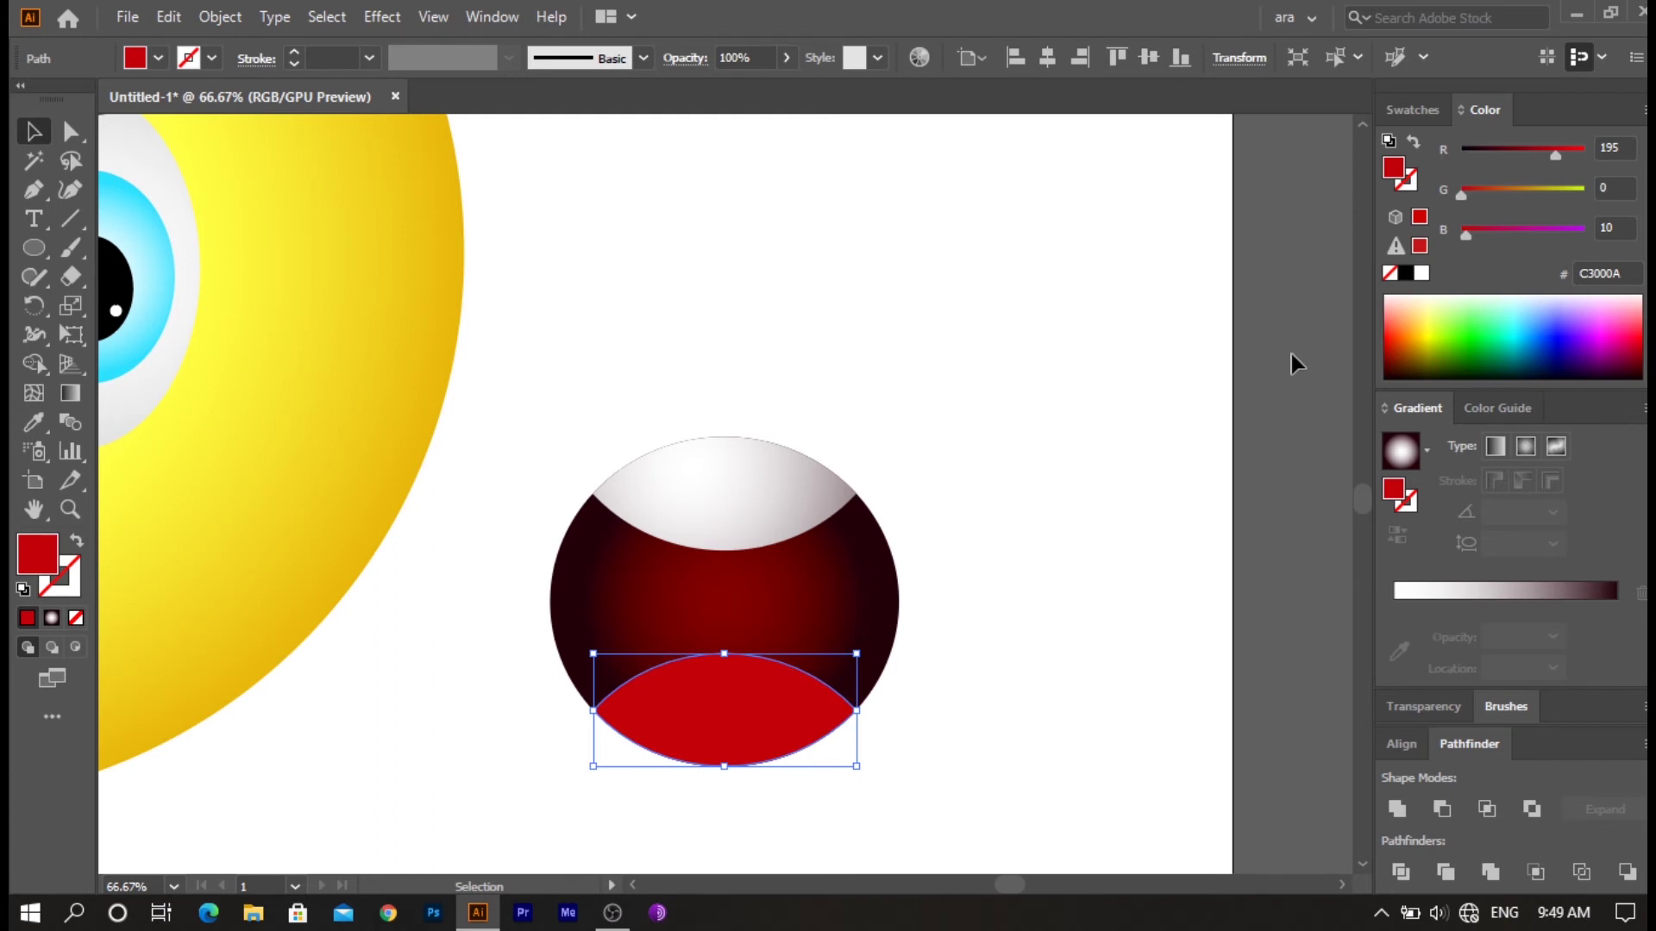
left_click(75, 140)
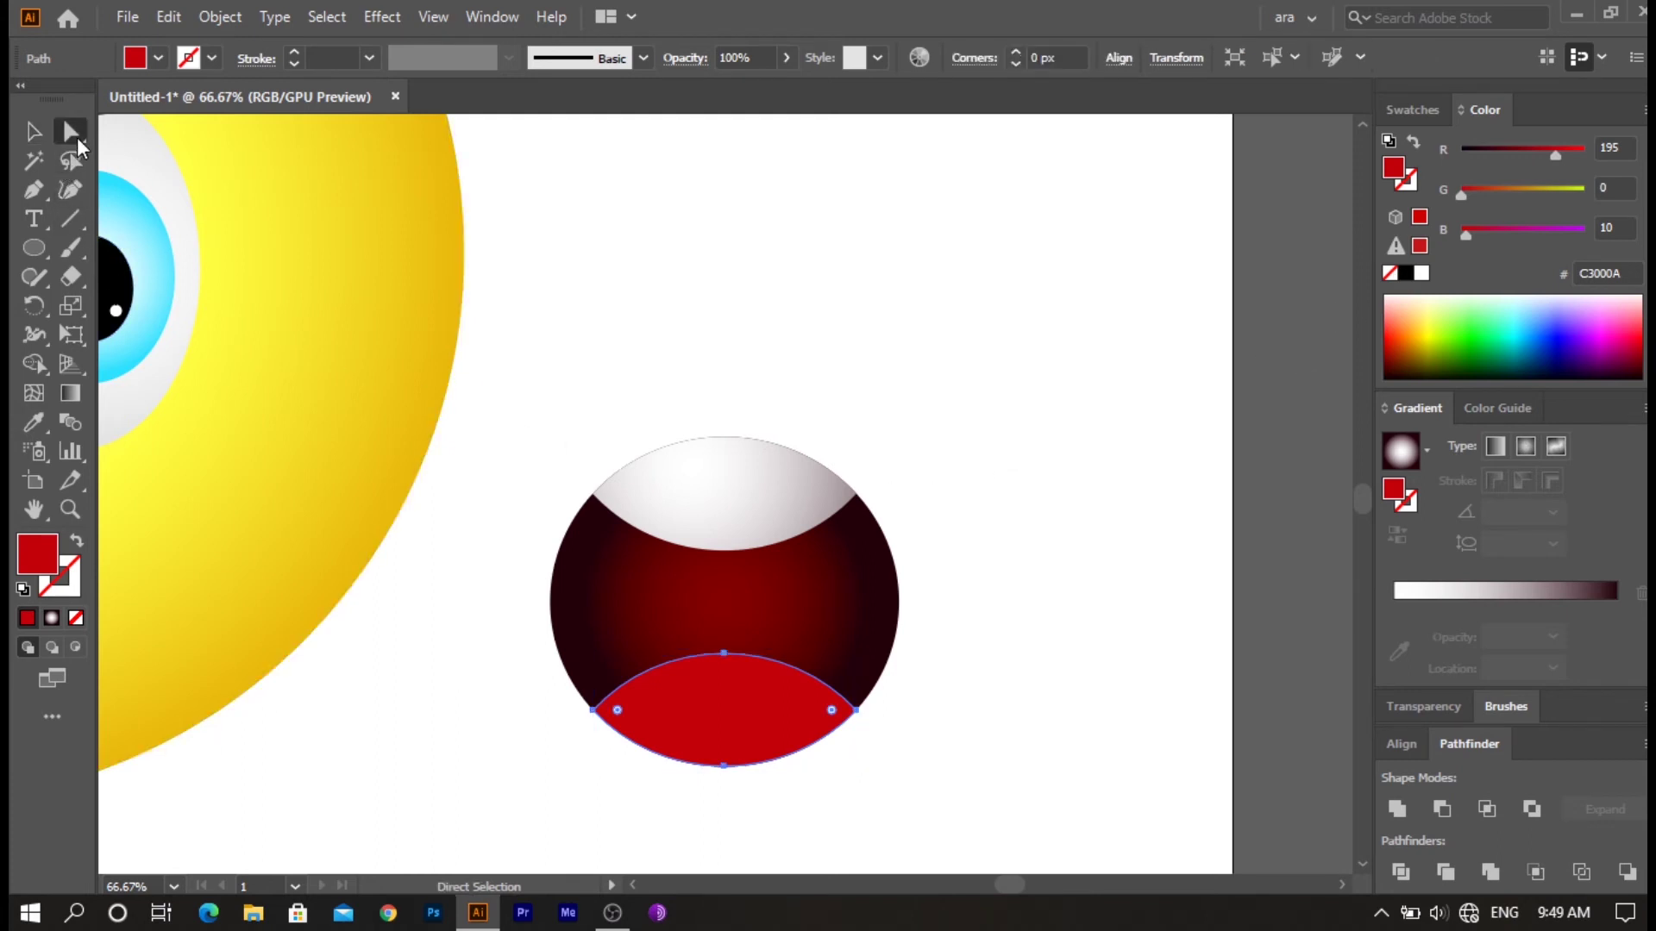
left_click(722, 654)
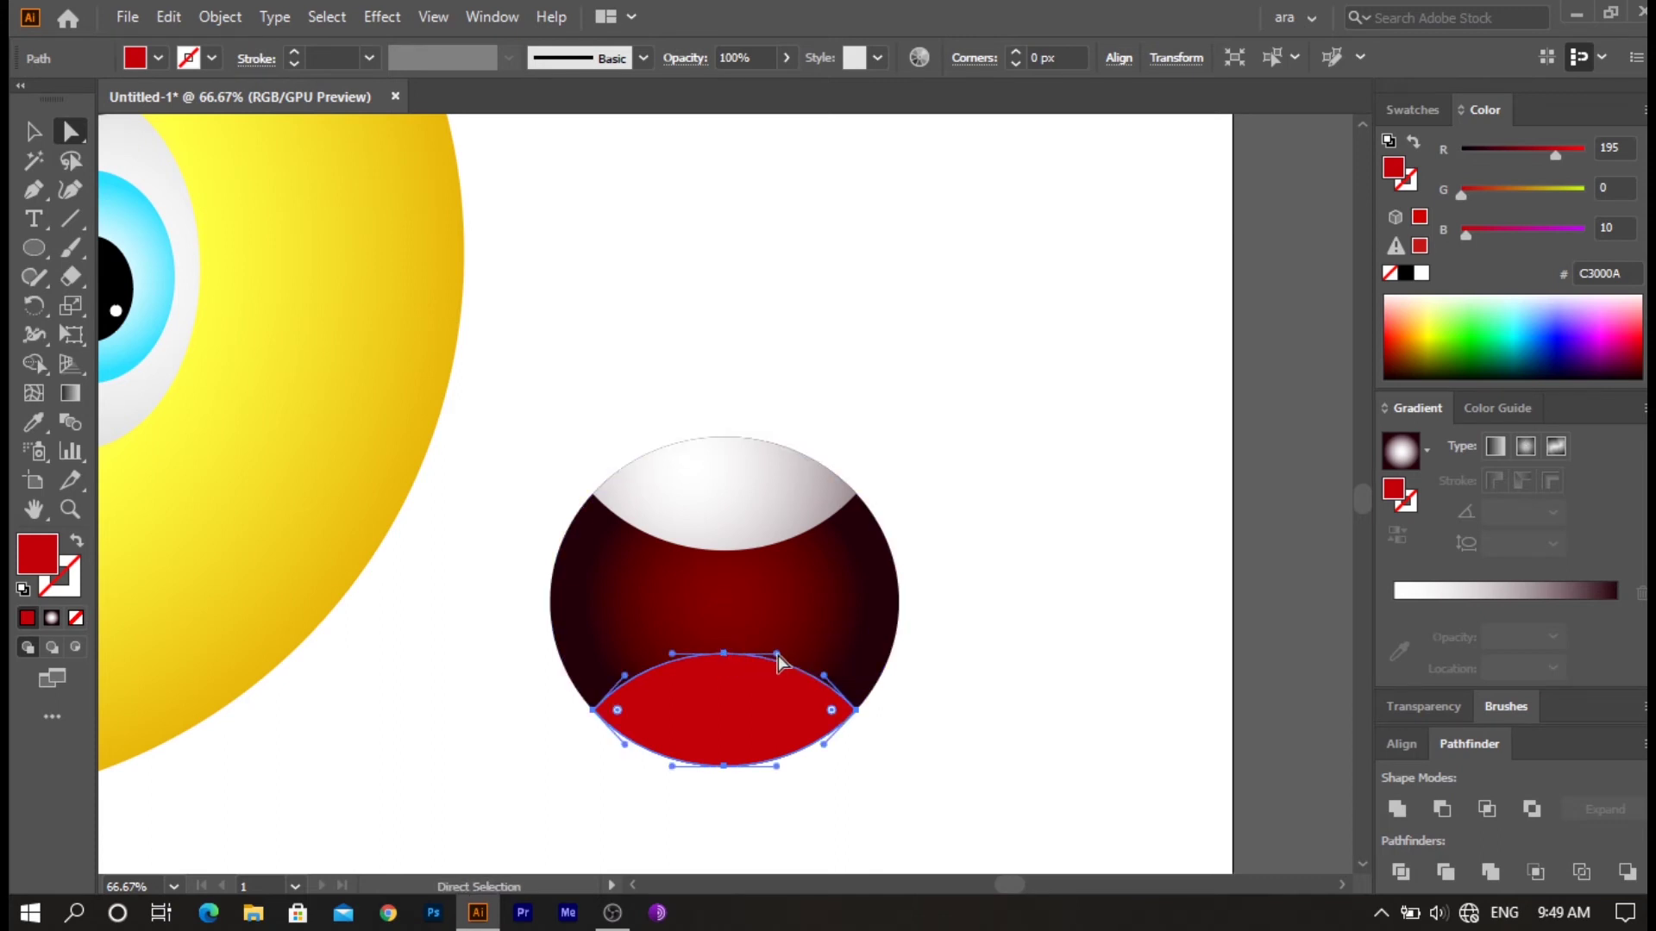
mouse_move(778, 655)
left_mouse_down()
mouse_move(758, 632)
mouse_move(731, 646)
left_mouse_up()
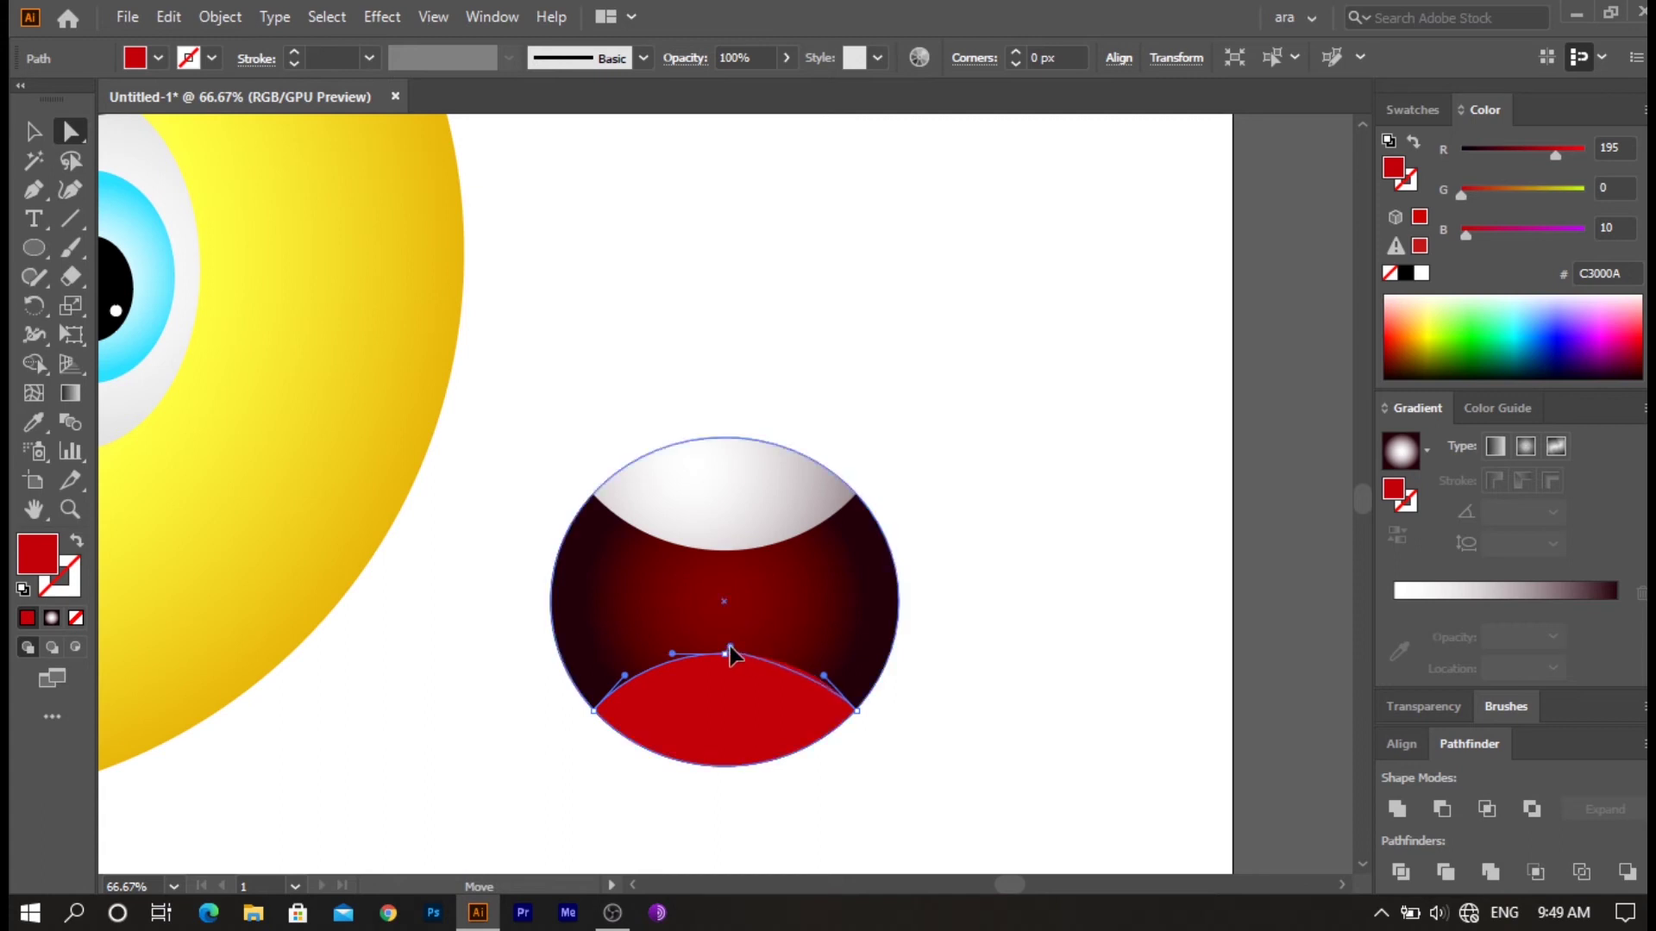
left_click(724, 654)
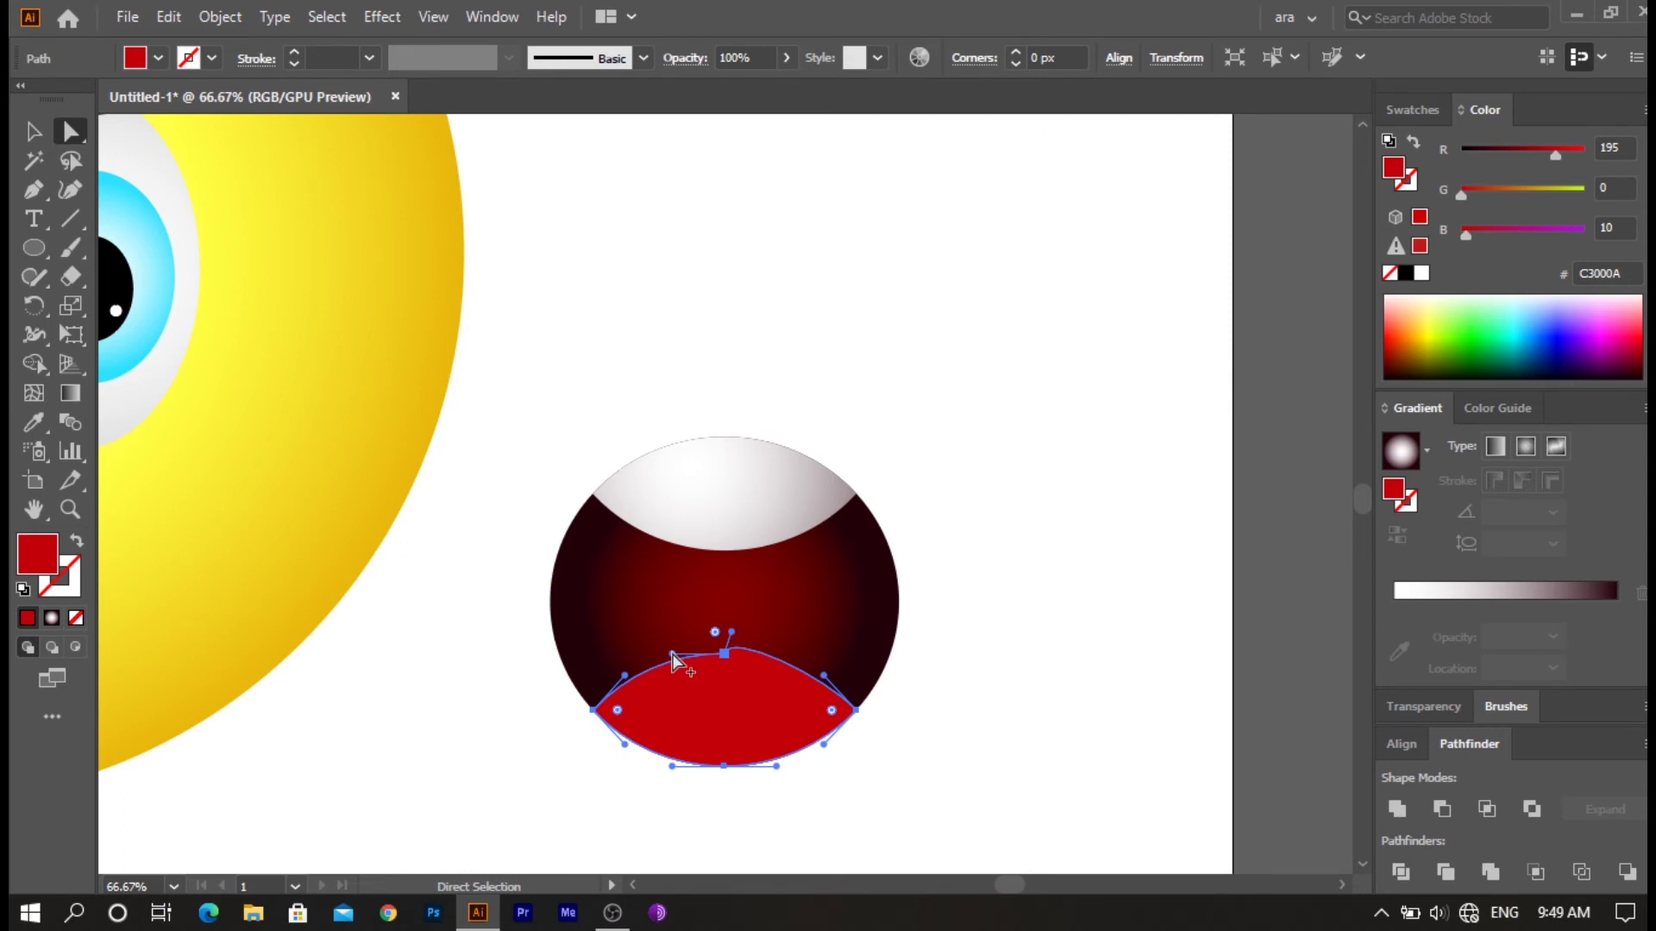
mouse_move(673, 654)
left_mouse_down()
mouse_move(671, 635)
mouse_move(701, 636)
left_mouse_up()
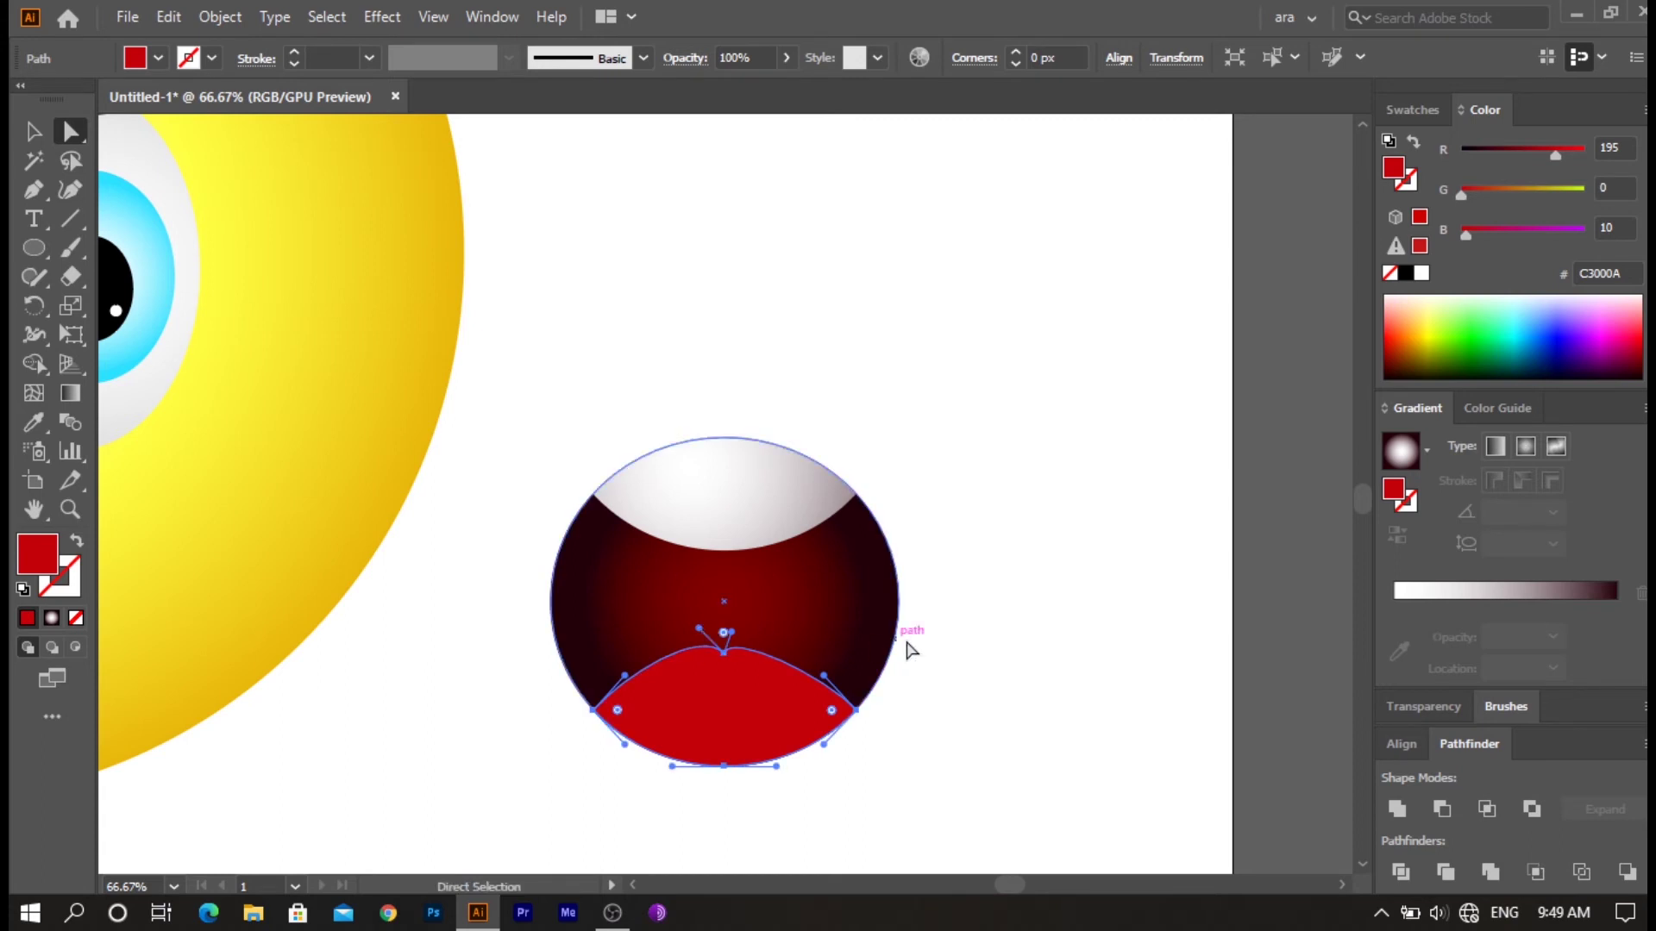
- Refine the red tongue's top curve with Direct Selection, then deselect it
left_click(989, 665)
left_click(769, 666)
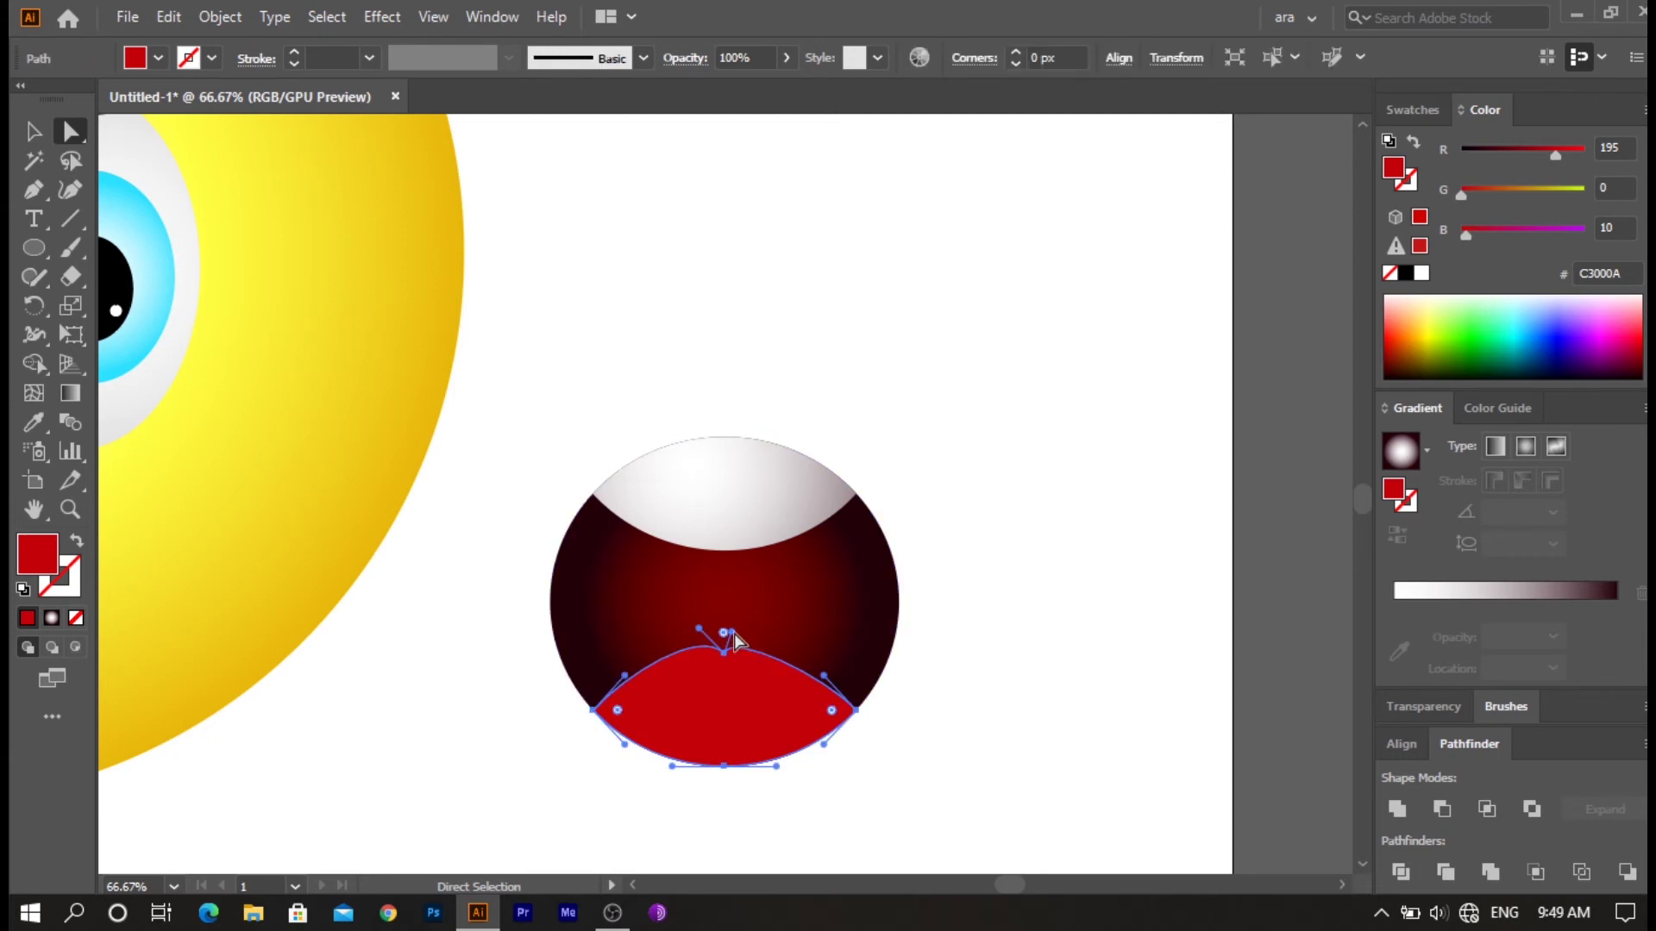
left_click_drag(733, 633, 747, 631)
left_click(750, 664)
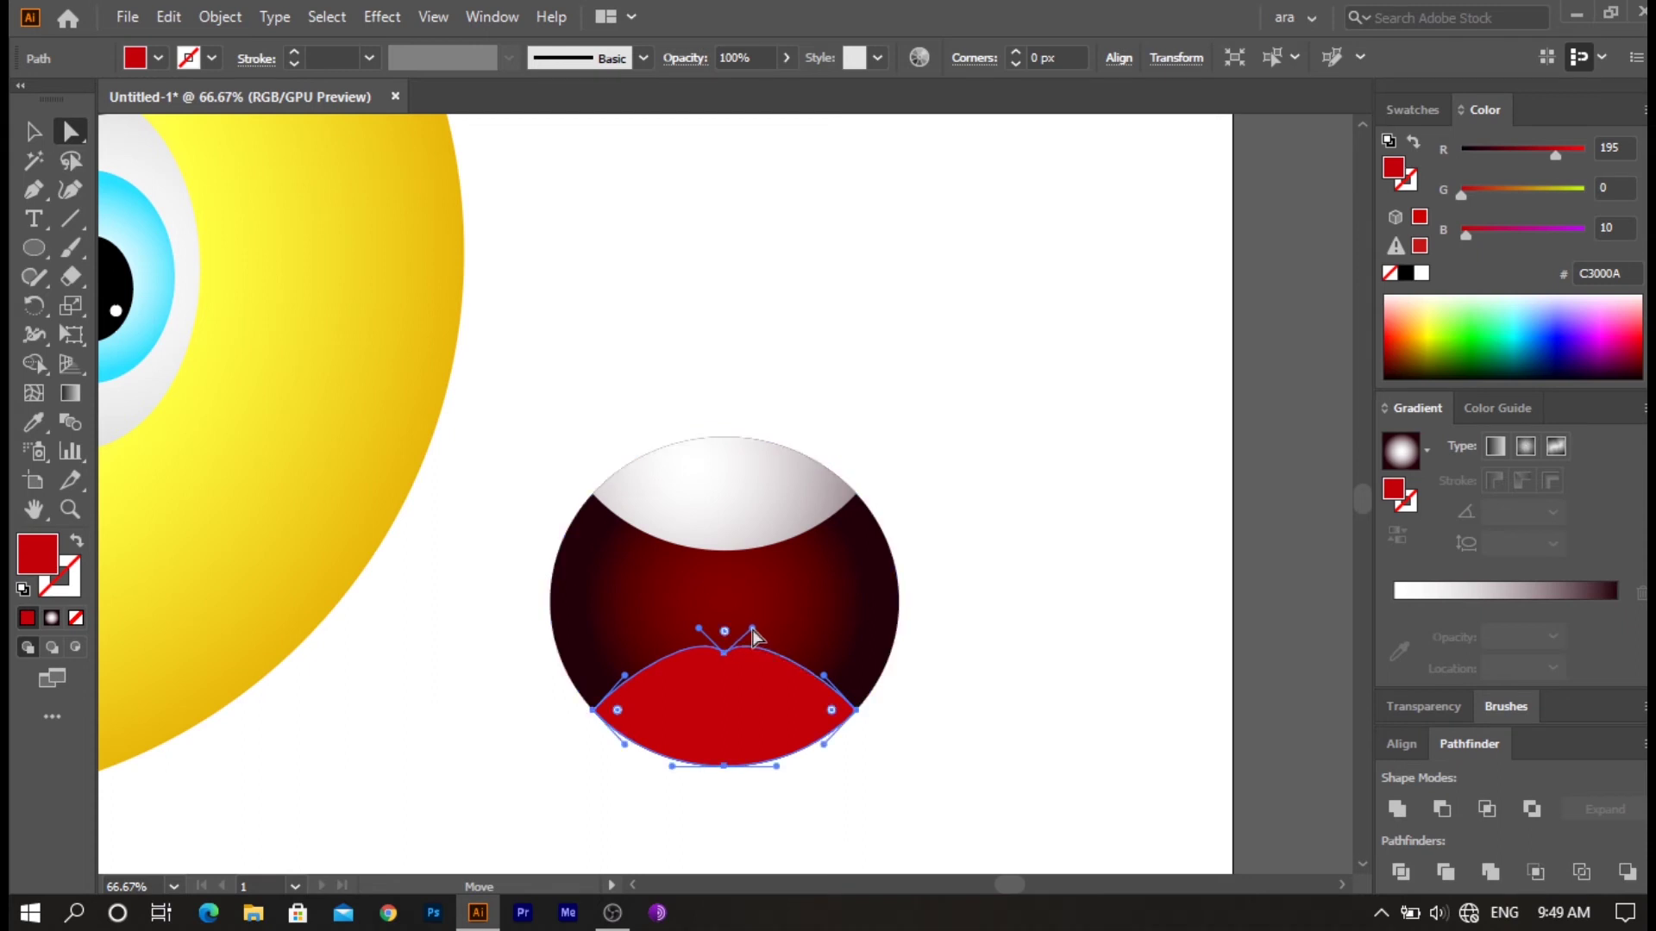
key("v")
left_click(933, 661)
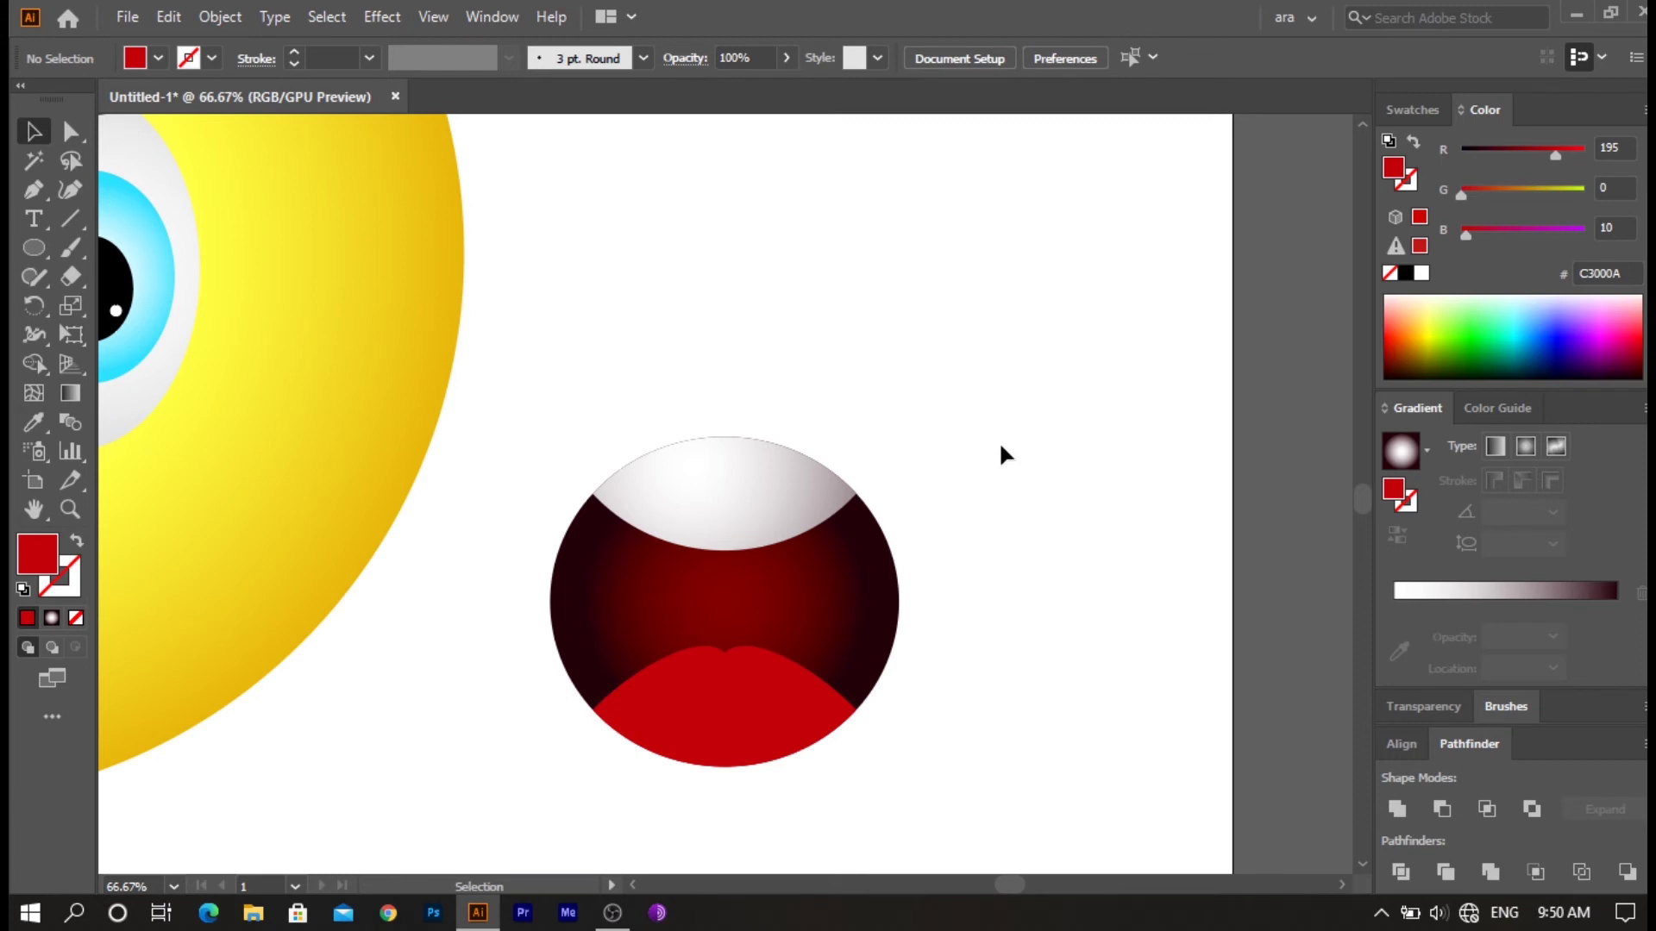
- Fit the artboard, group the marquee-selected mouth parts, and drag the group onto the lower face
key("ctrl+0")
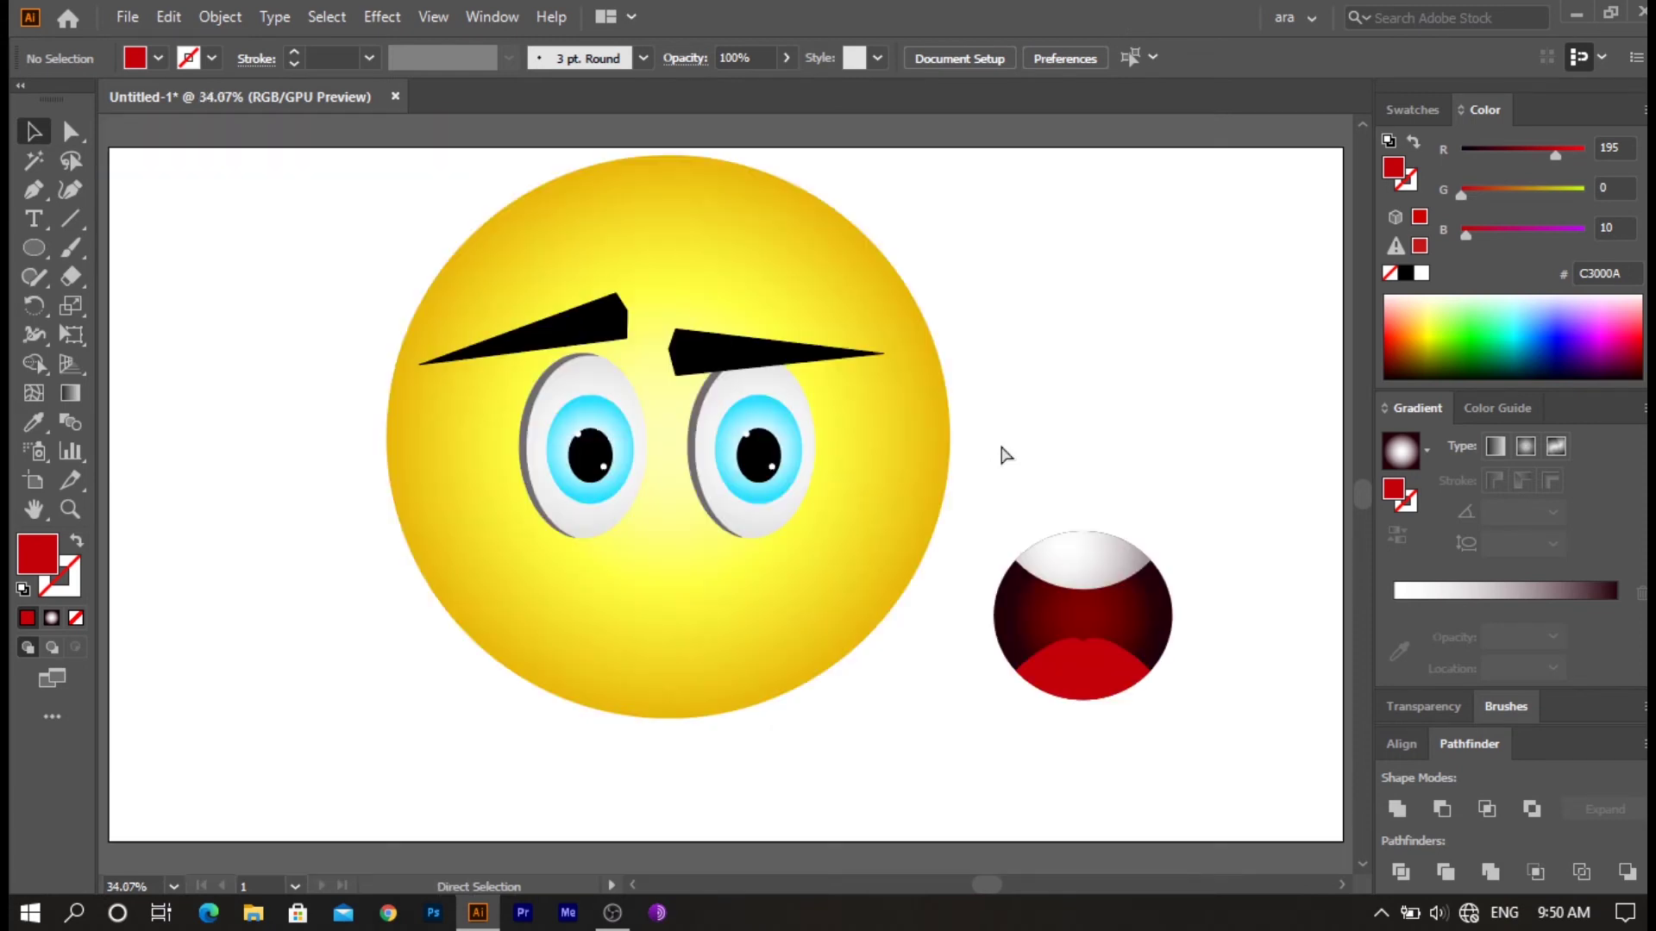
left_click_drag(1038, 474, 1179, 702)
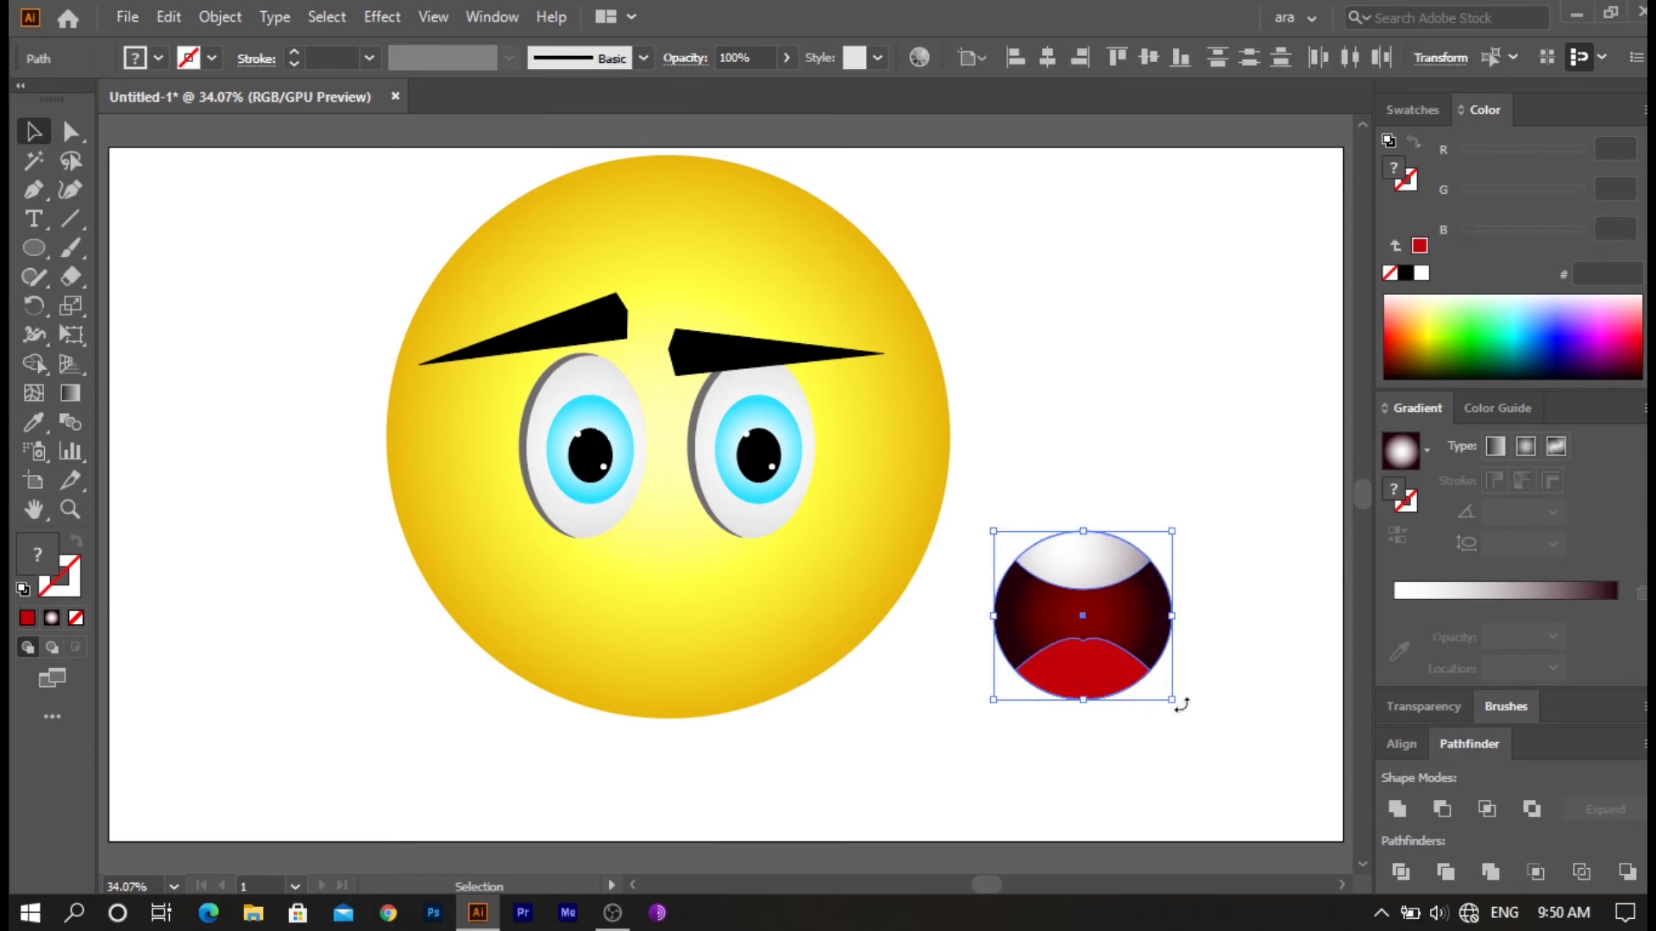
left_click(220, 16)
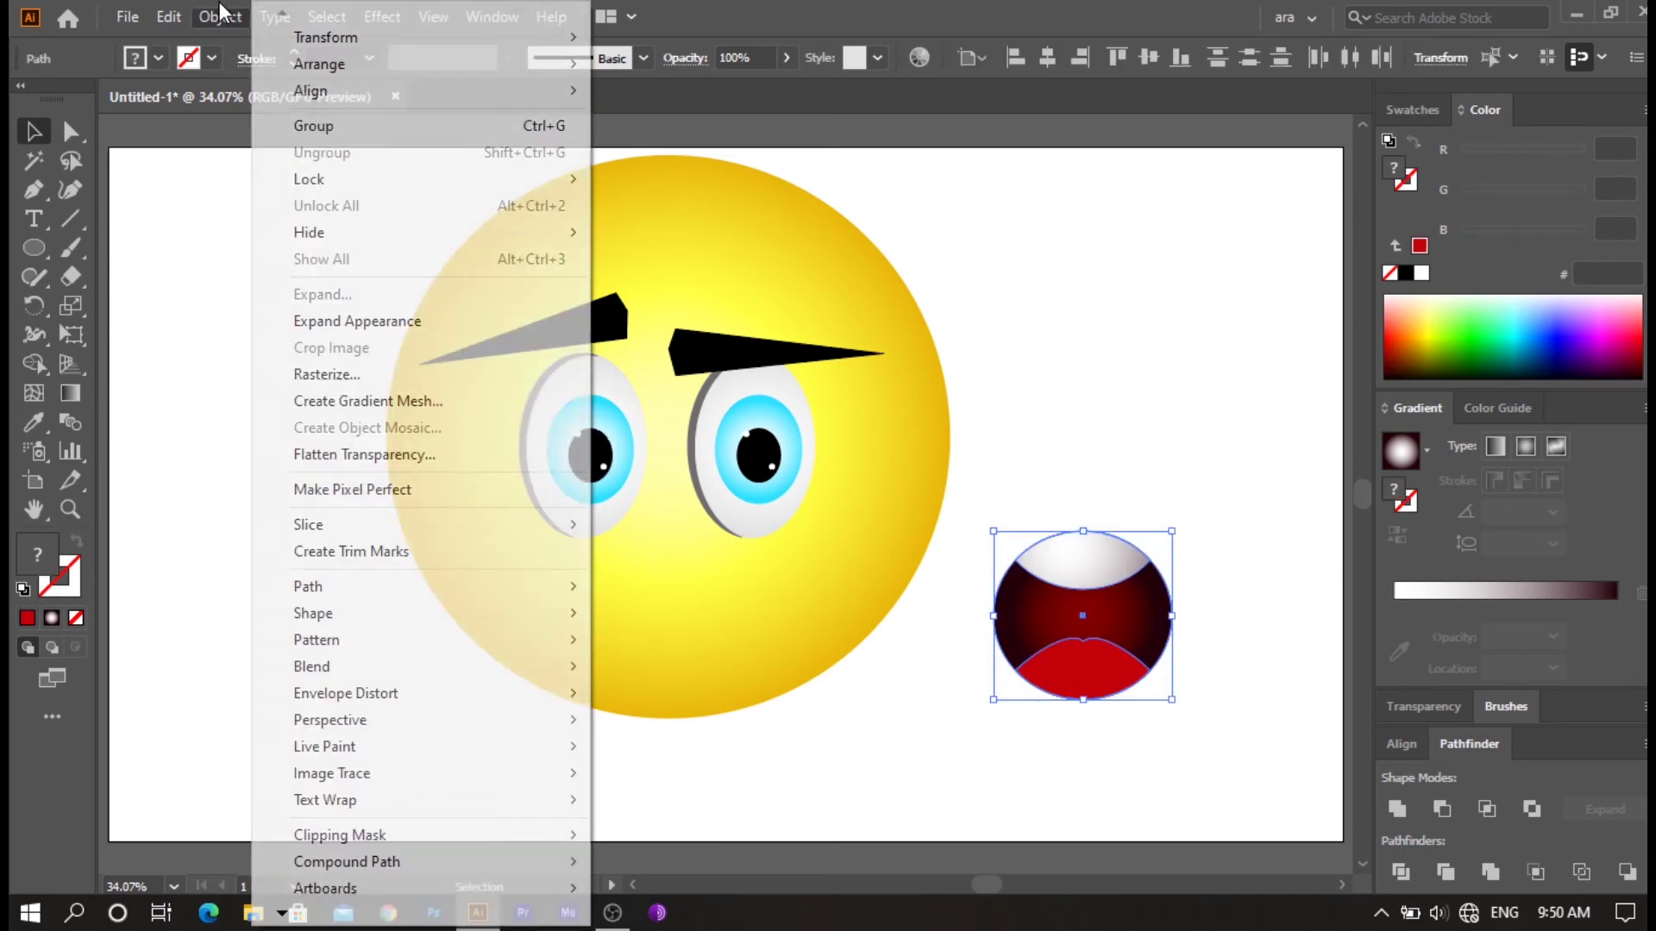
mouse_move(413, 525)
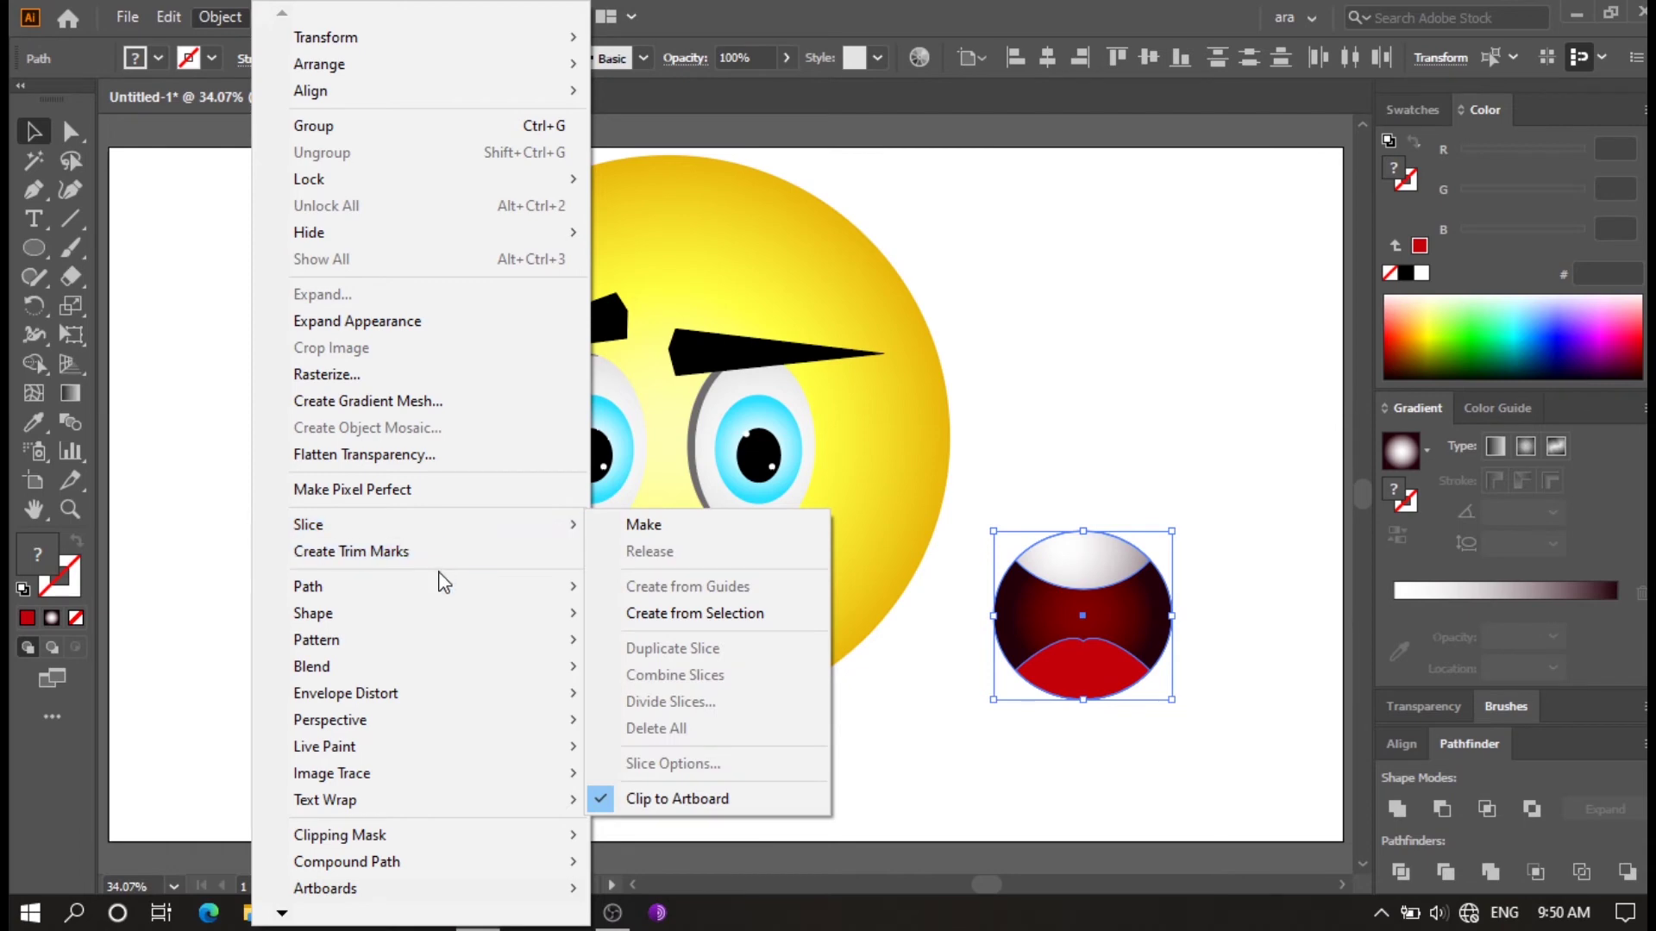
left_click(432, 128)
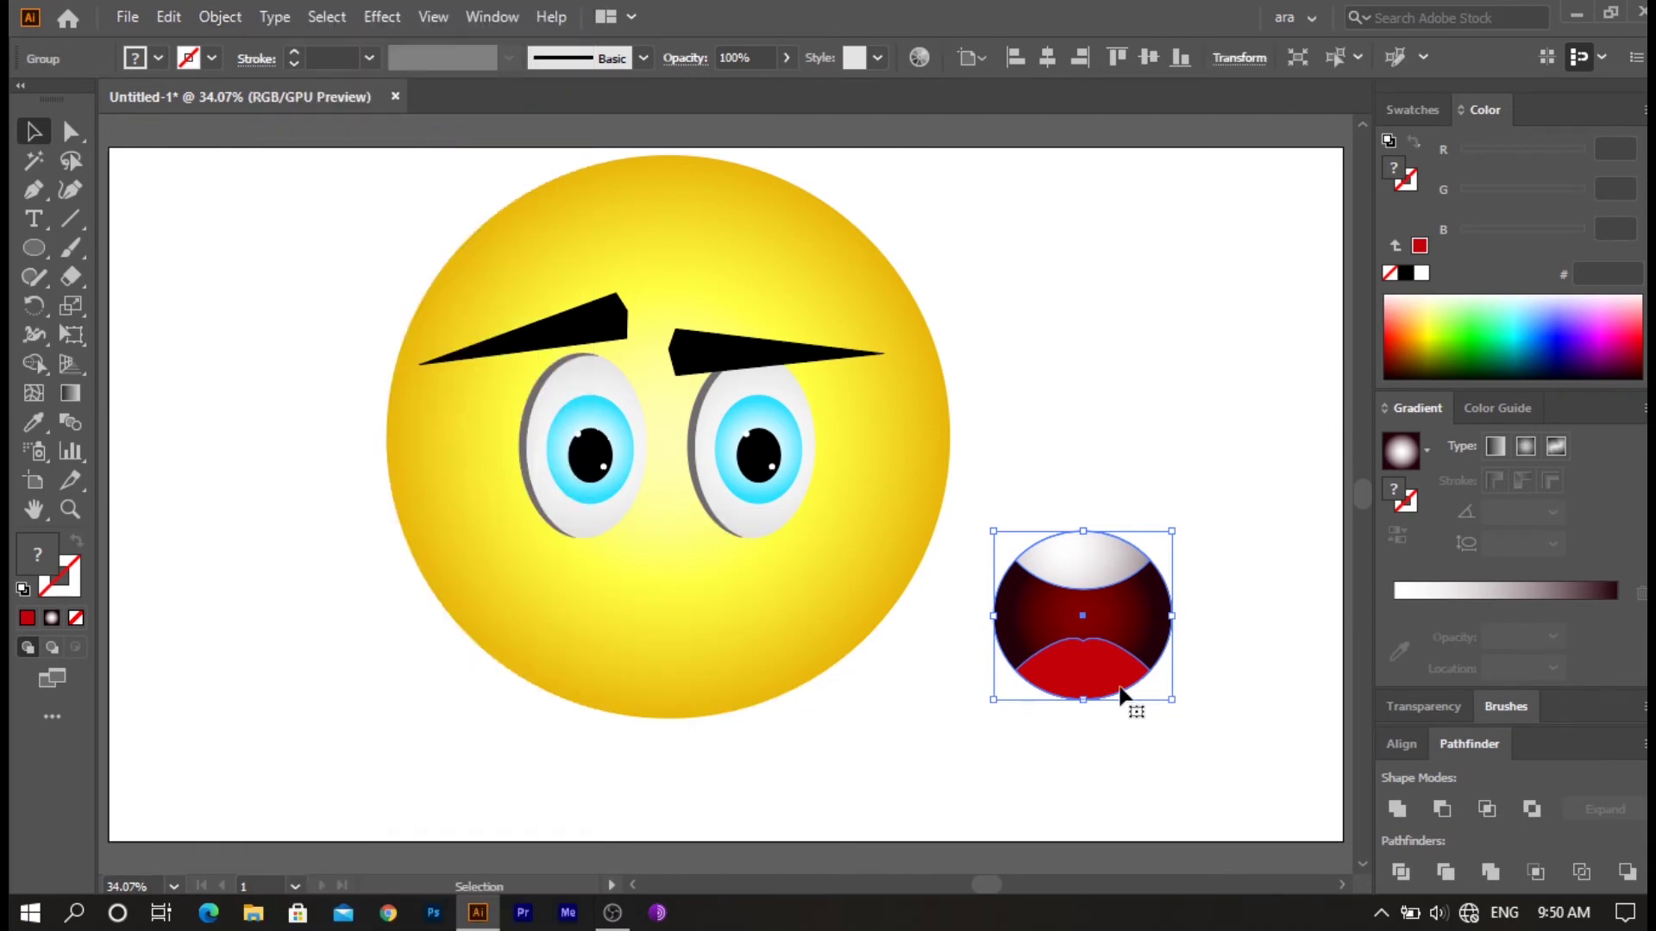
left_click_drag(1115, 657, 679, 670)
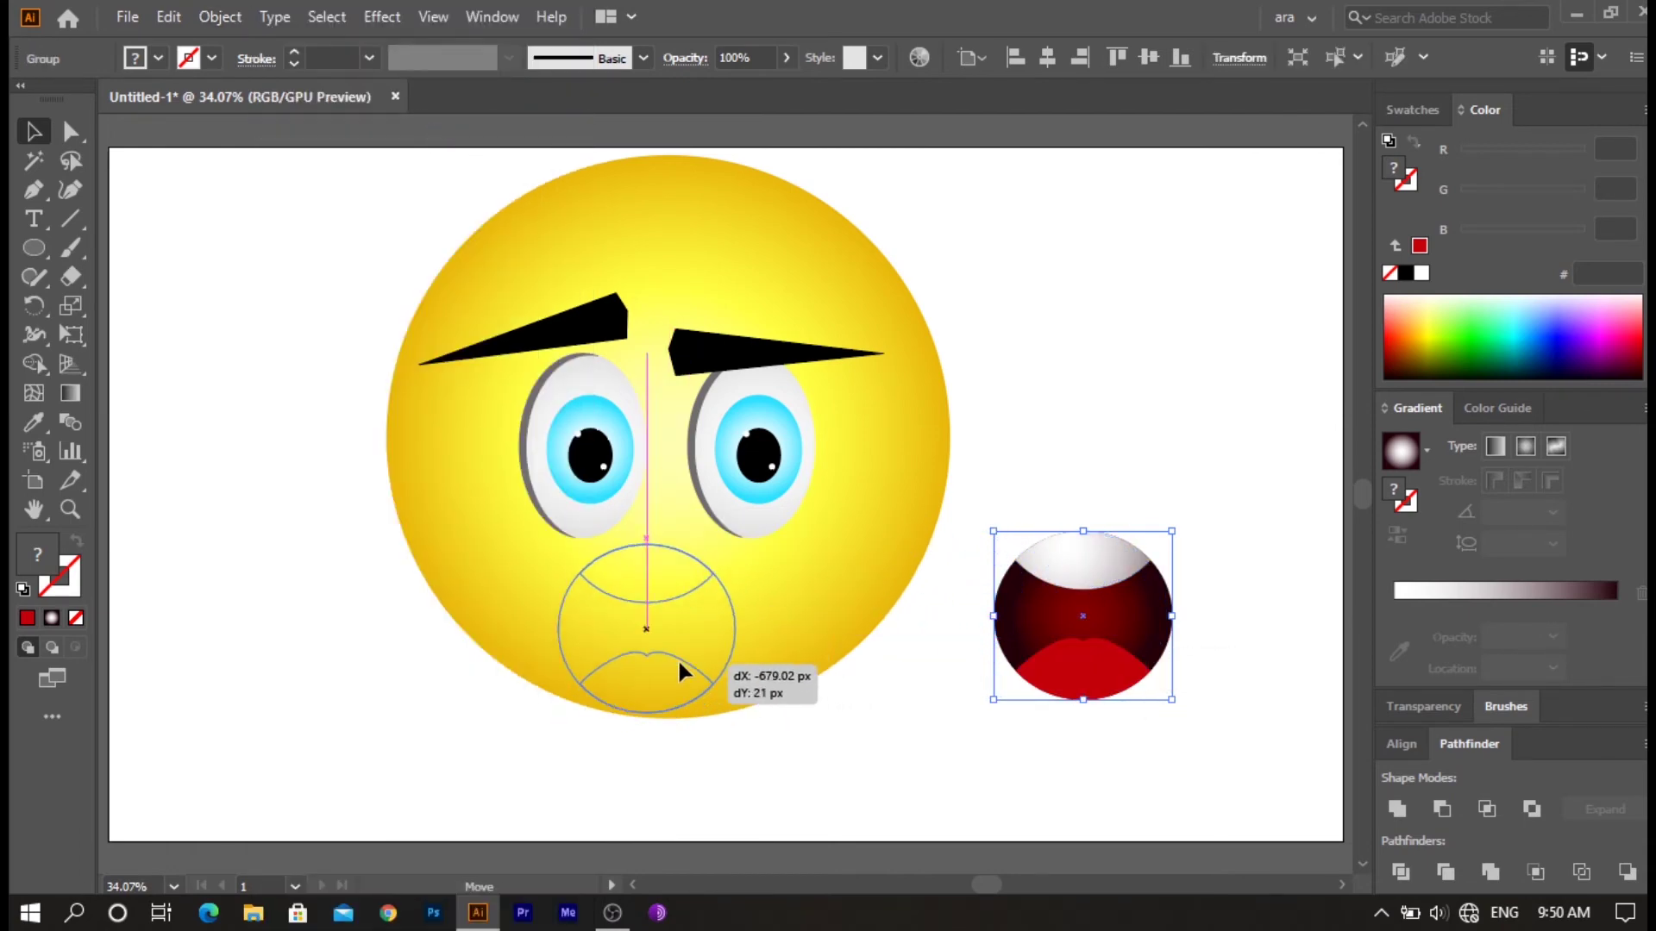
left_click_drag(679, 671, 696, 658)
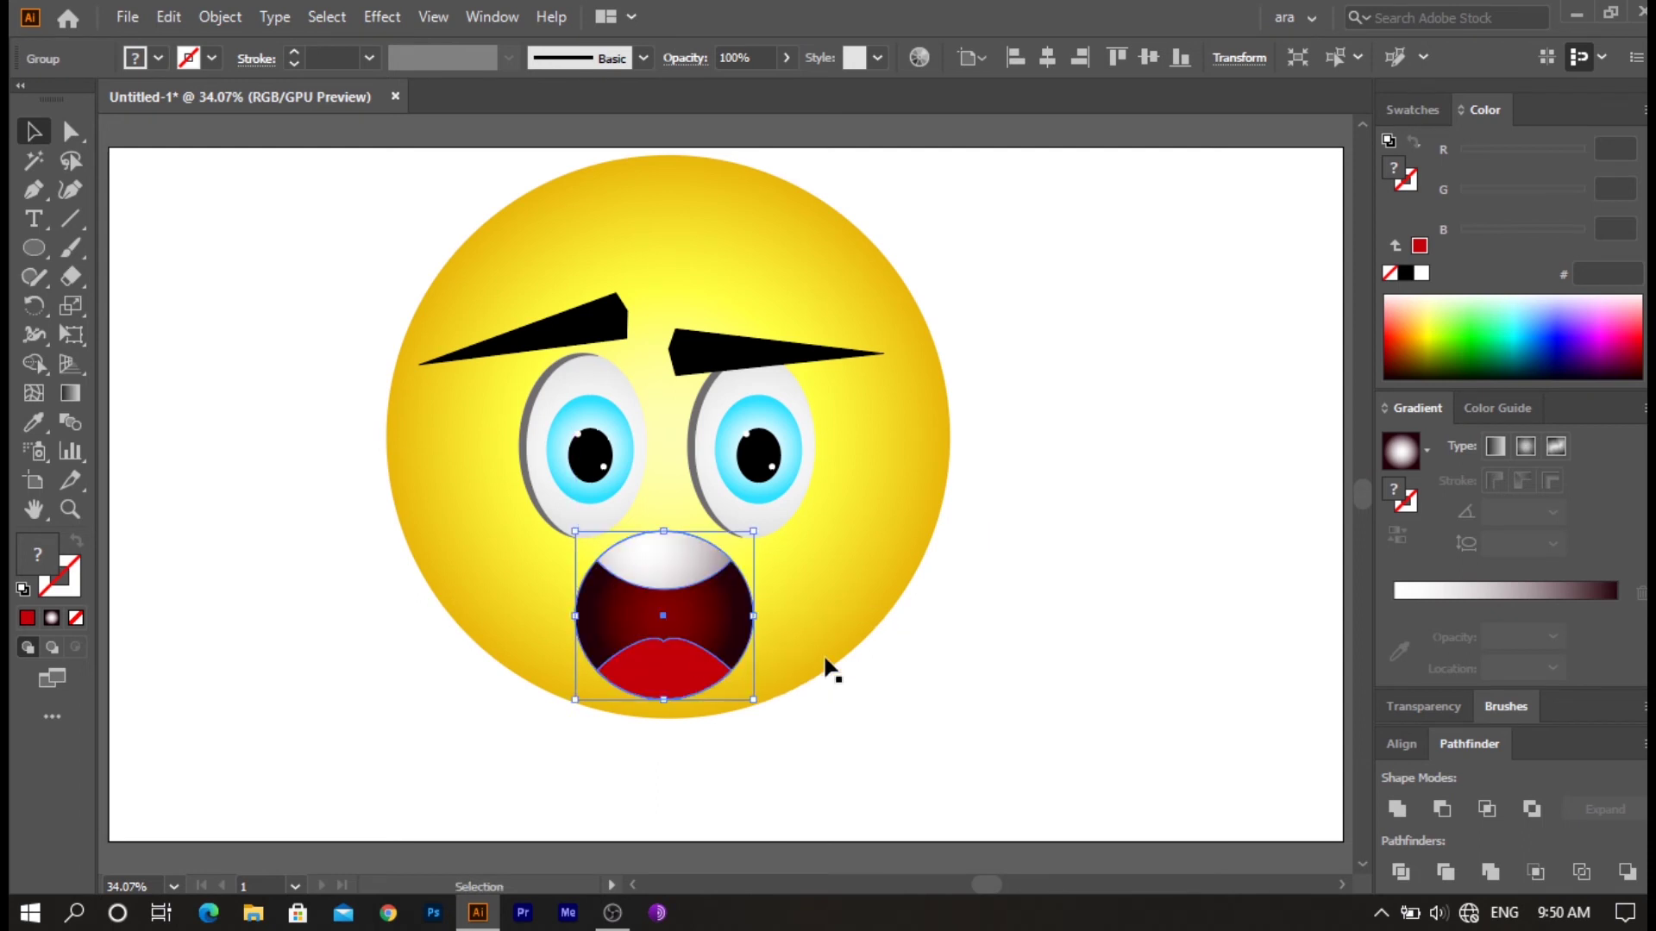
left_click(1027, 680)
left_click(771, 431)
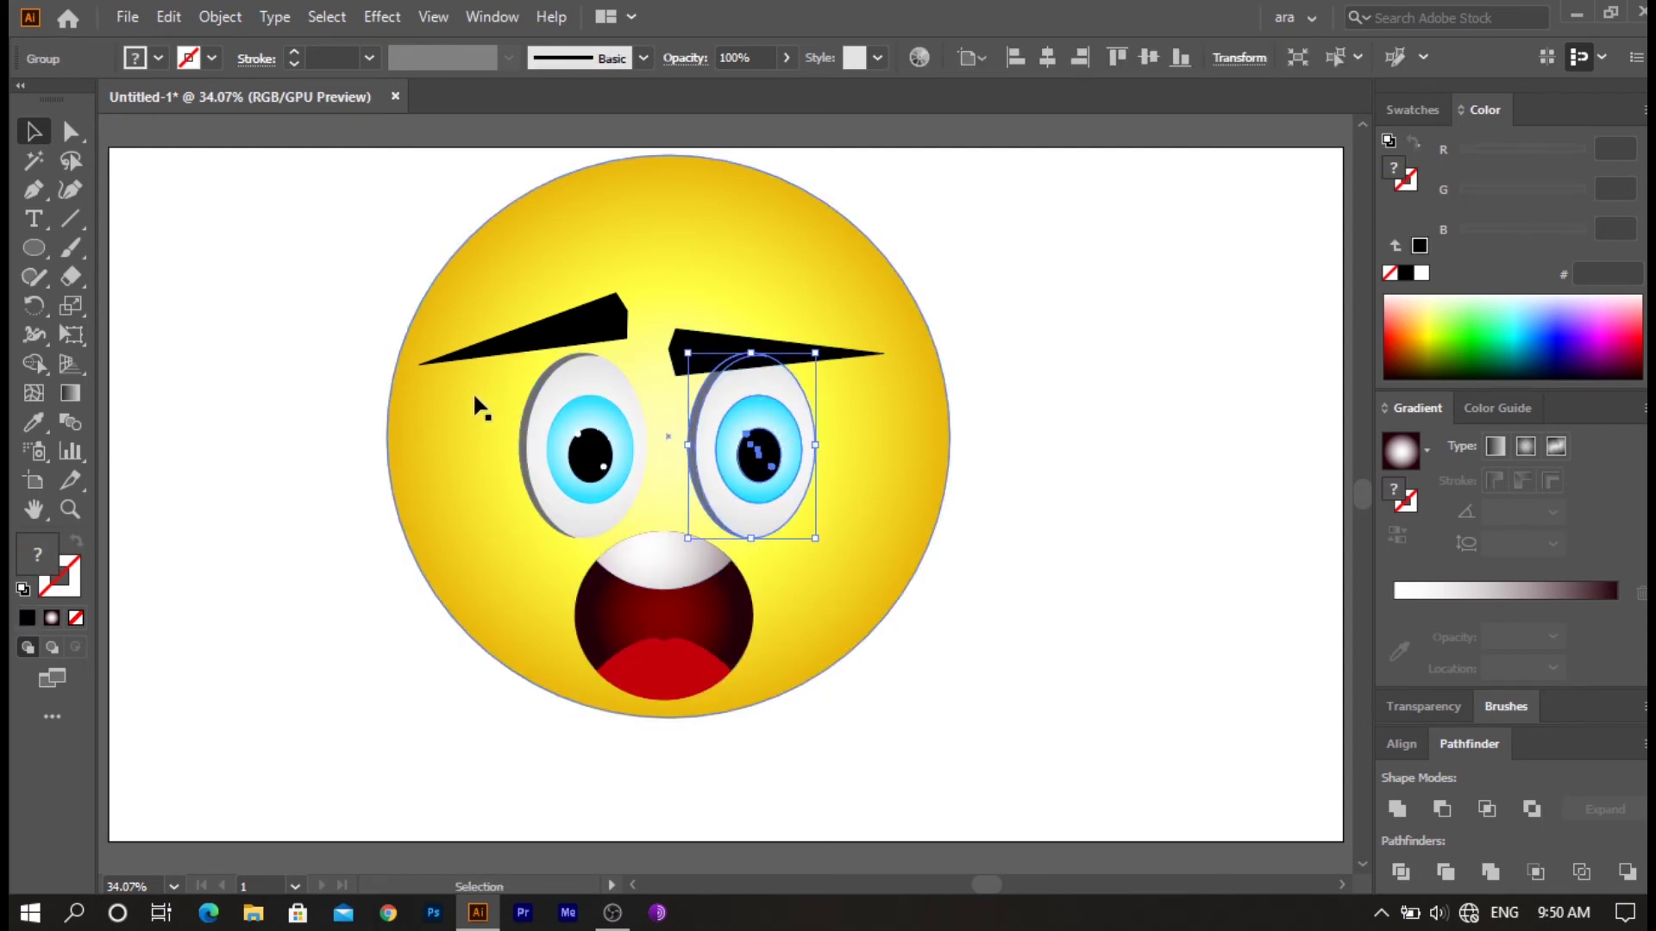
- Move both eyes and both eyebrows together up and to the right
key("shift")
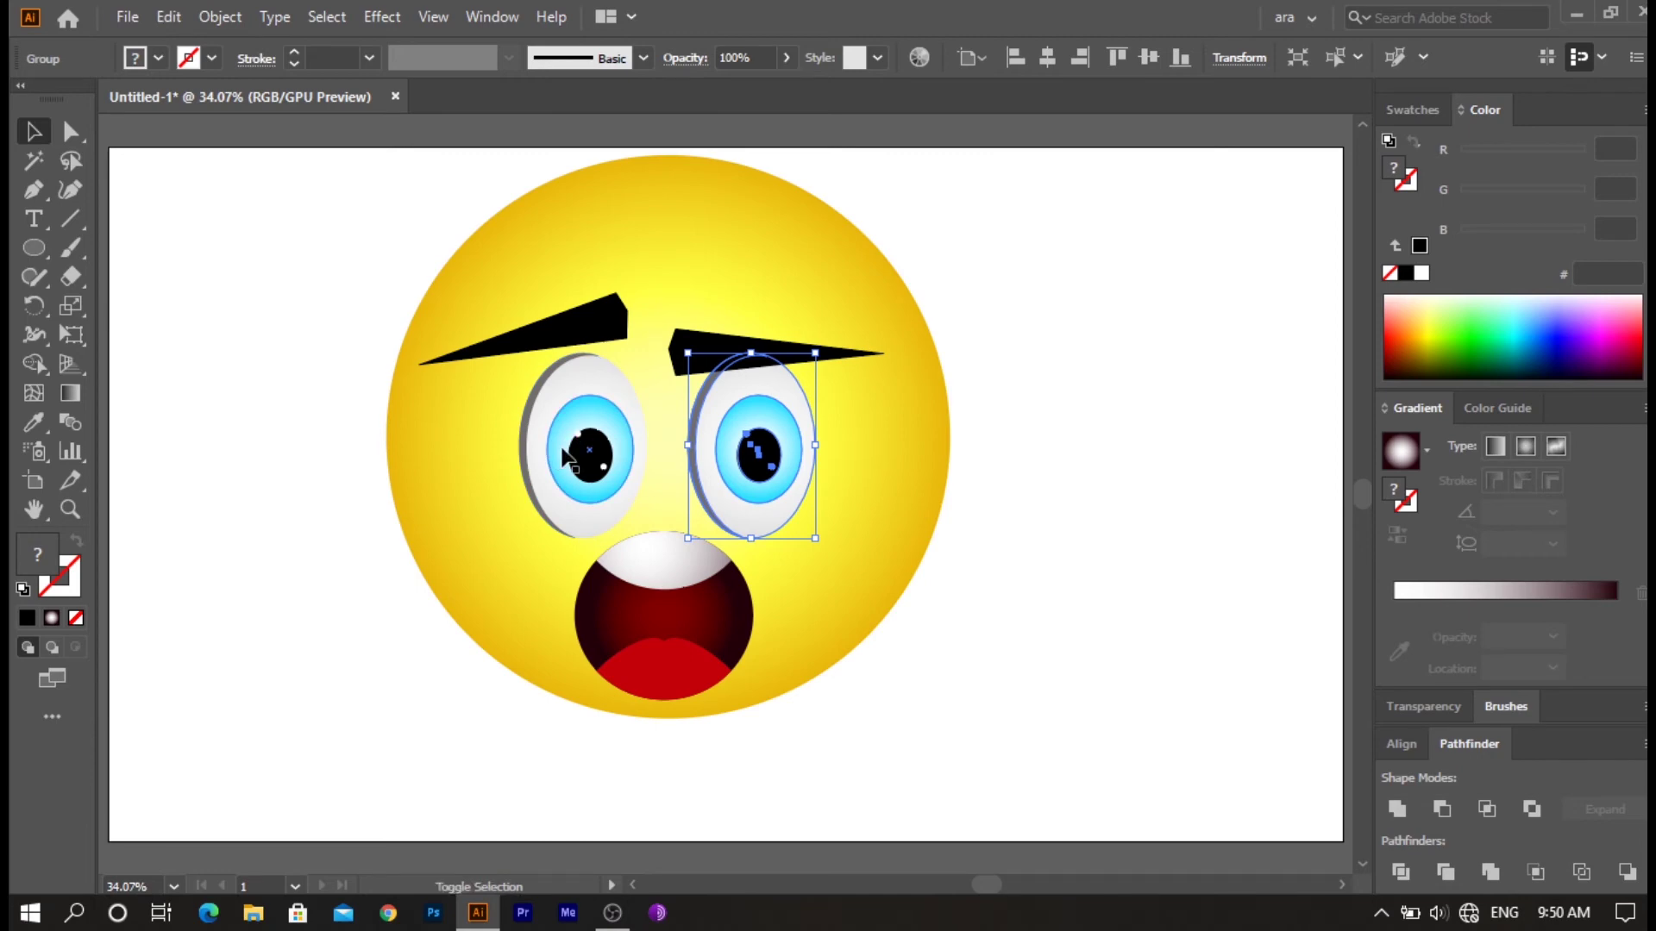
left_click(565, 457, "shift")
left_click(556, 339, "shift")
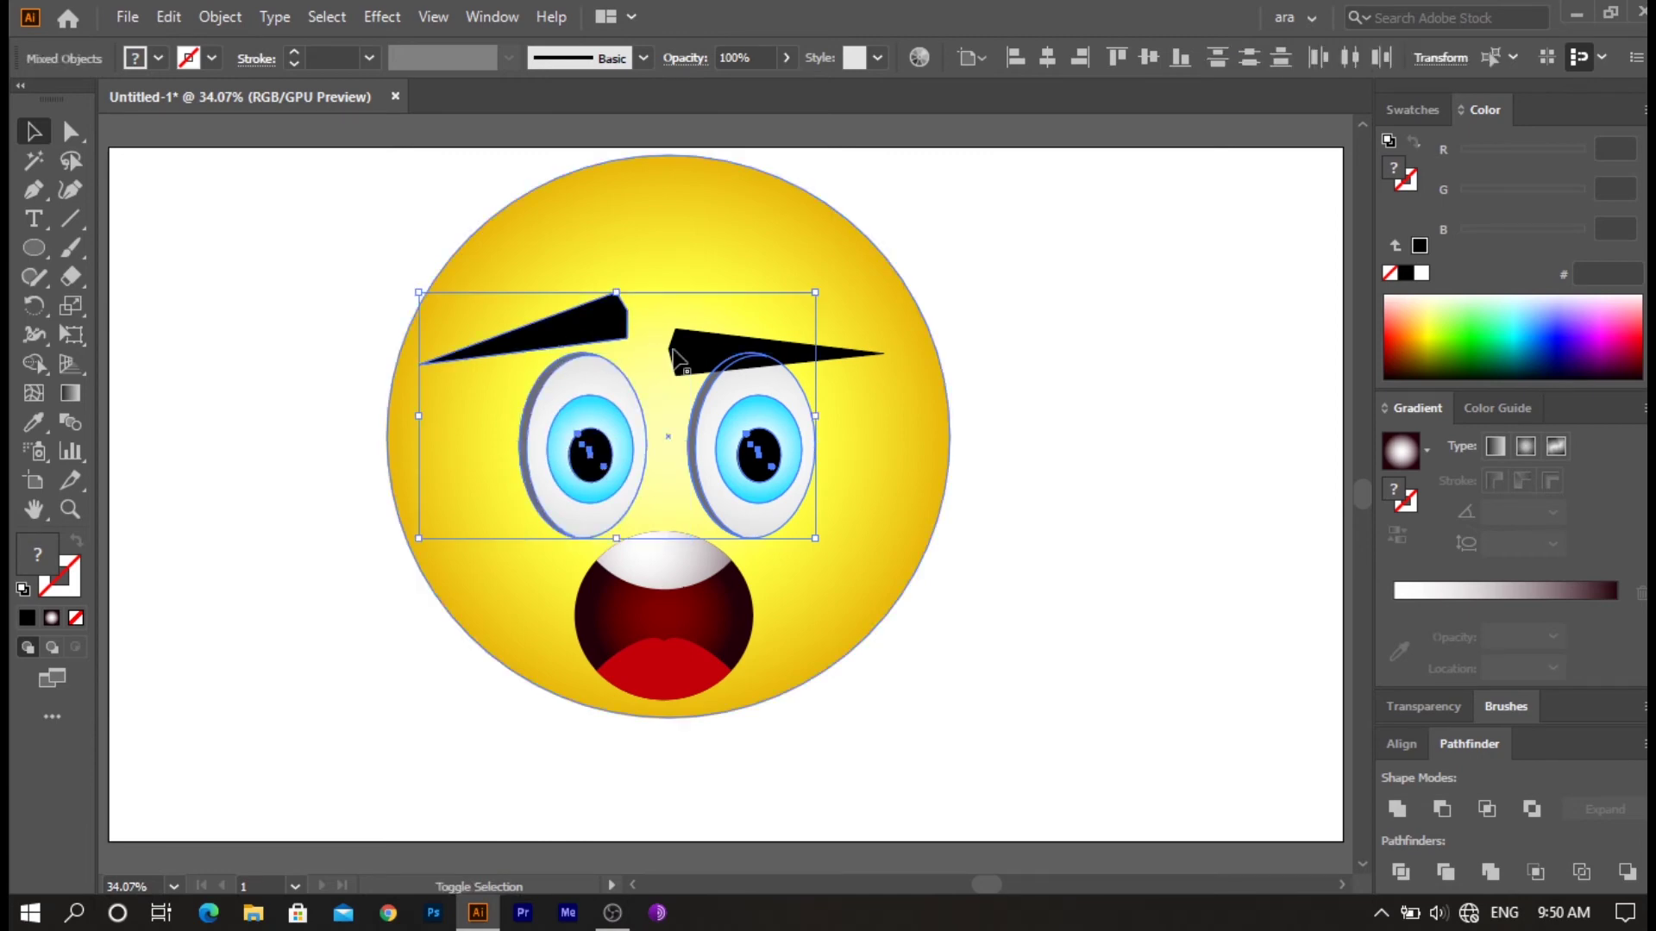
left_click(708, 358, "shift")
left_click_drag(737, 427, 761, 366)
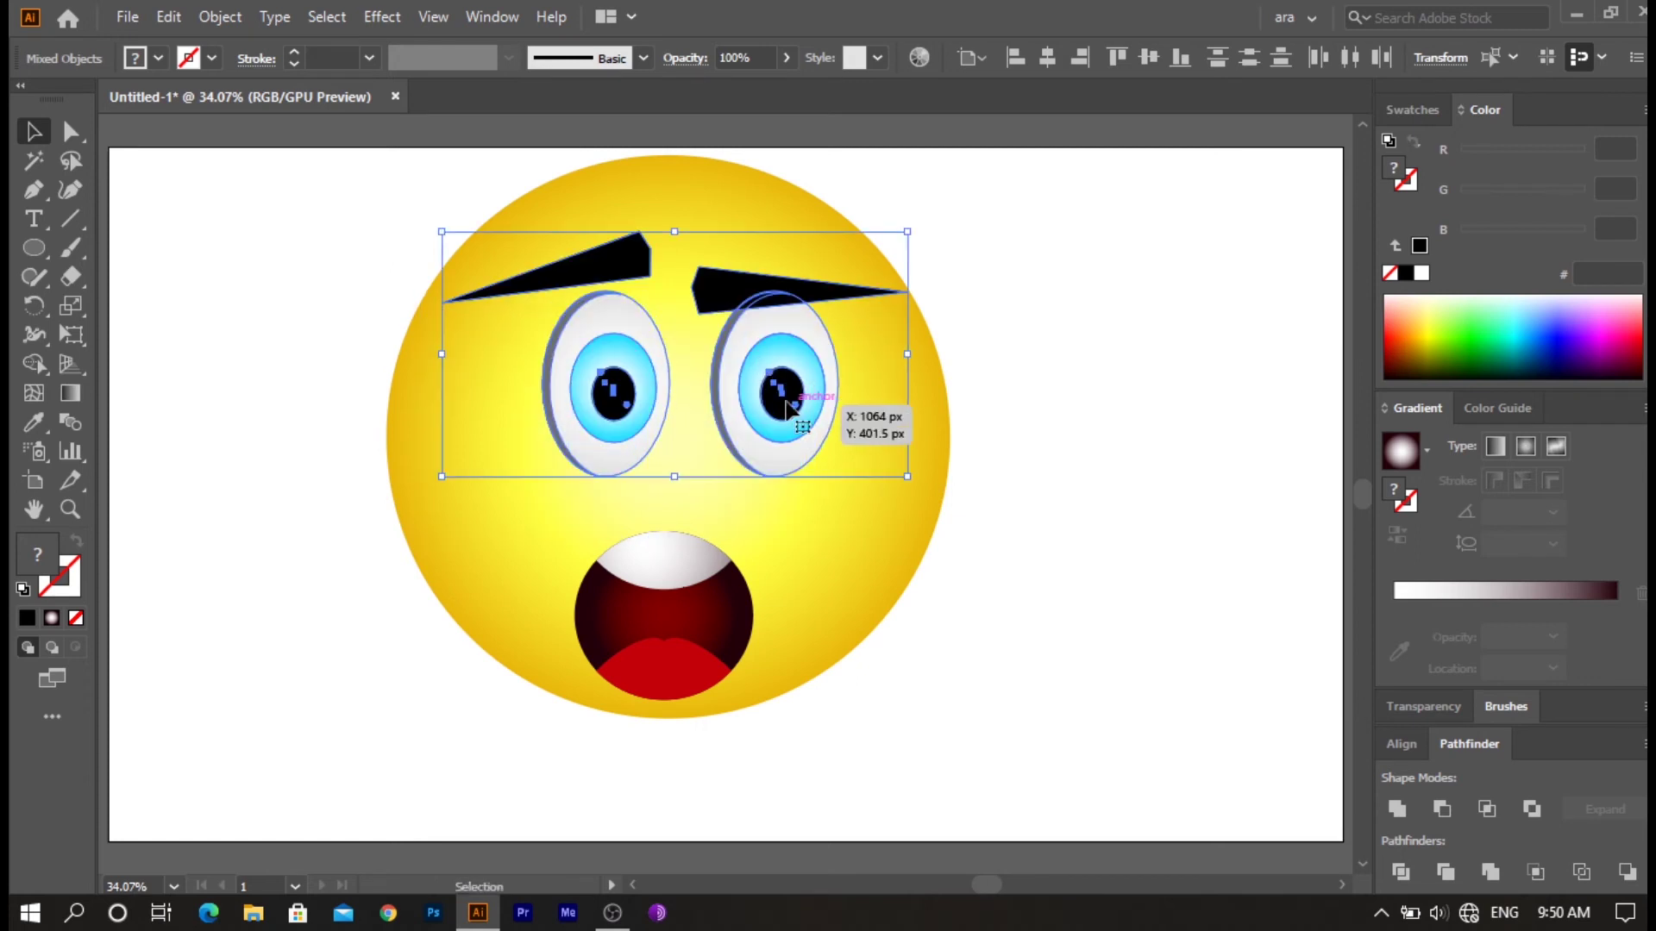
left_click(970, 426)
- Raise the mouth group up-right beneath the eyes, then deselect it
left_click(815, 526)
left_click(655, 615)
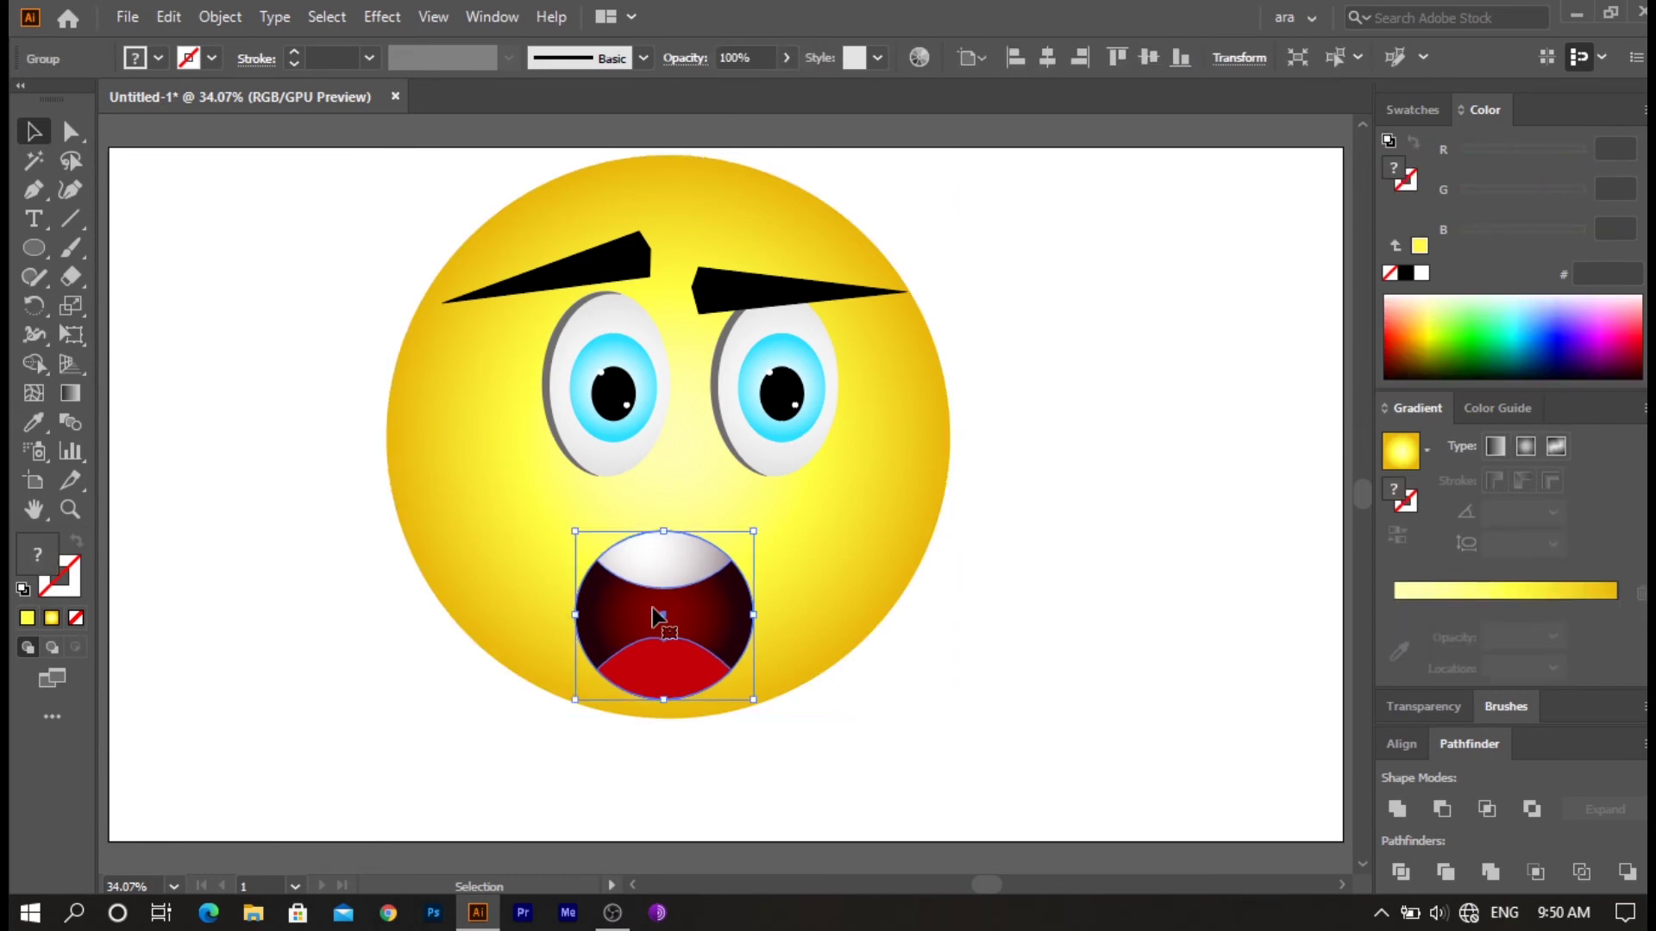
left_click_drag(653, 609, 677, 576)
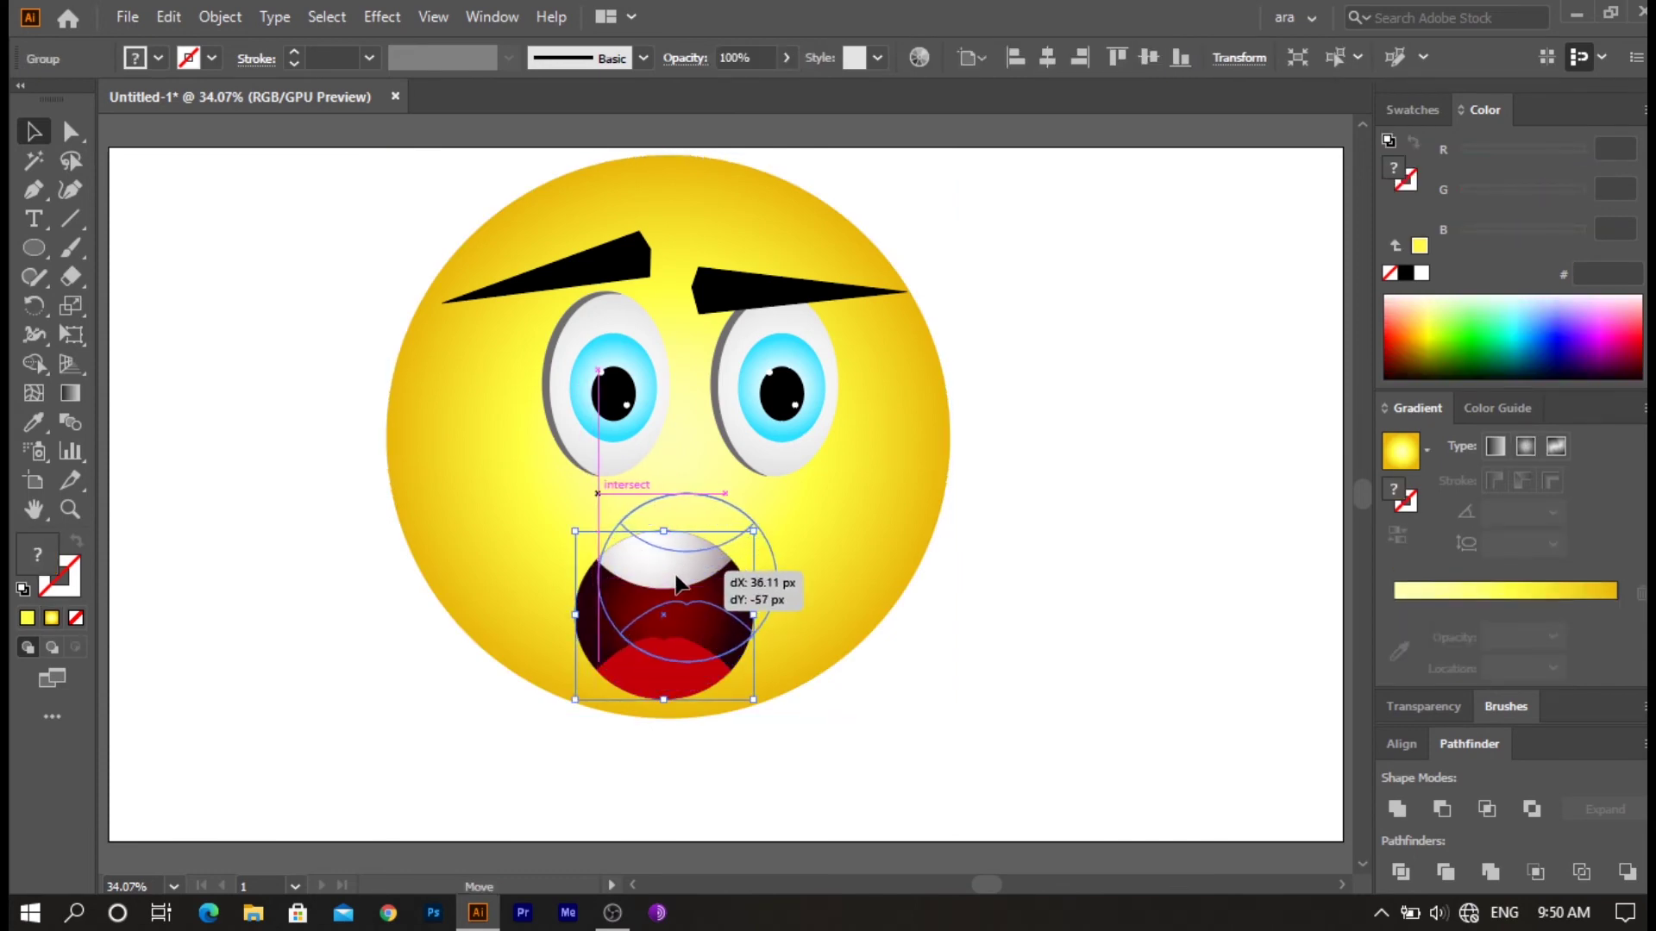
left_click(956, 674)
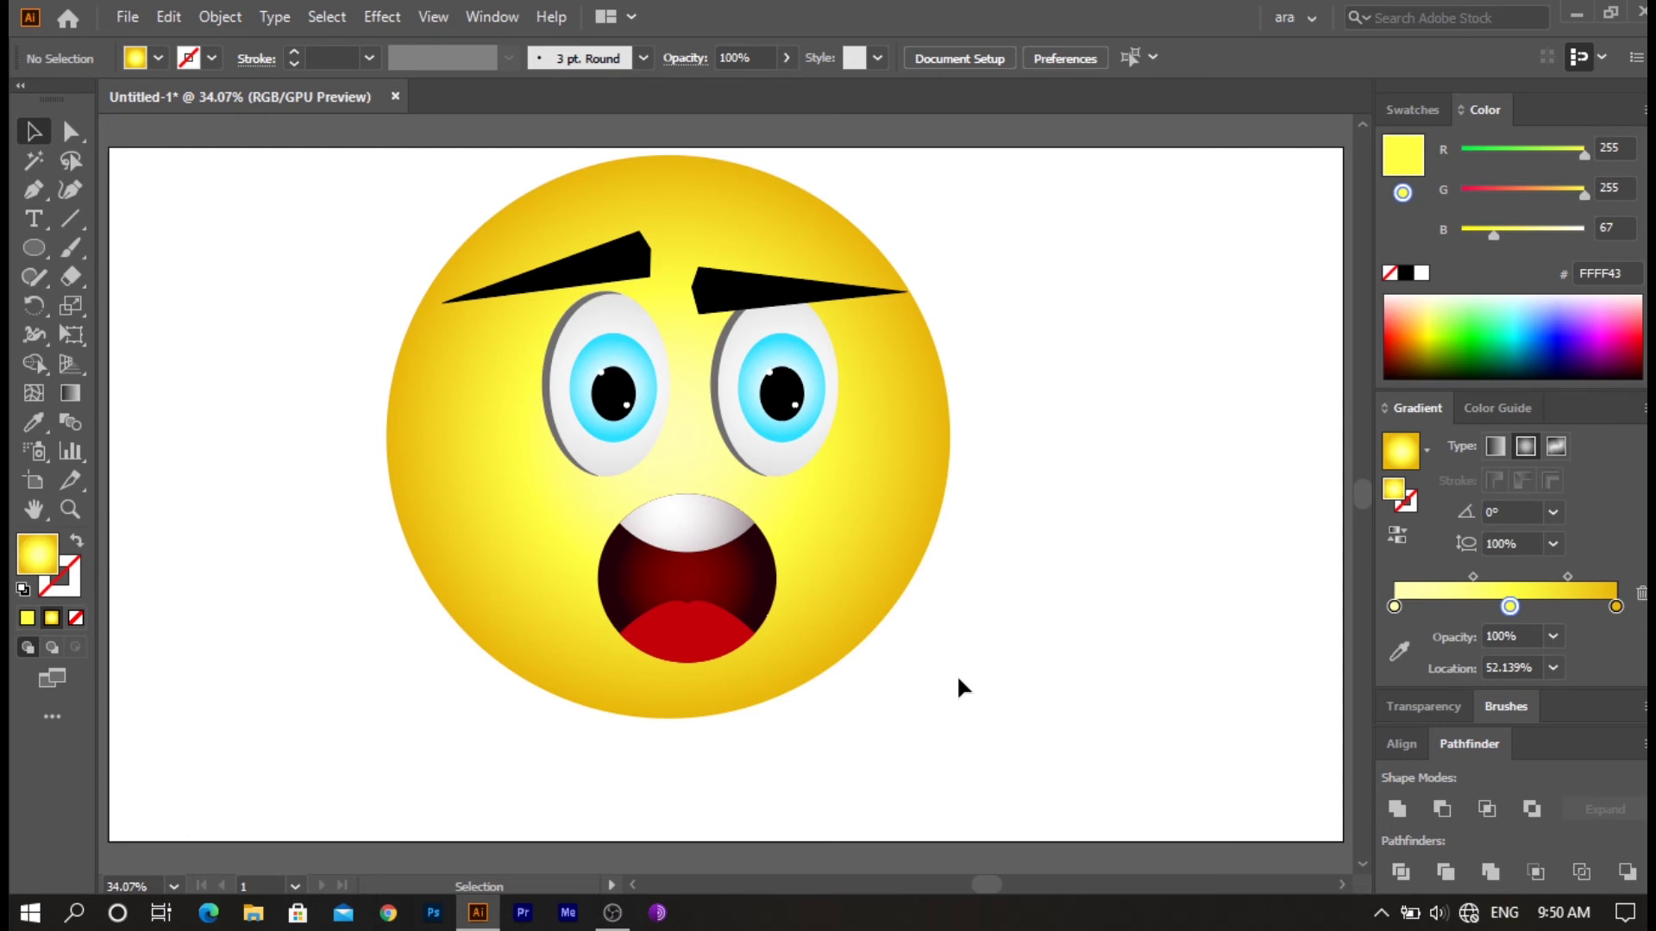
left_click(689, 520)
left_click(636, 578)
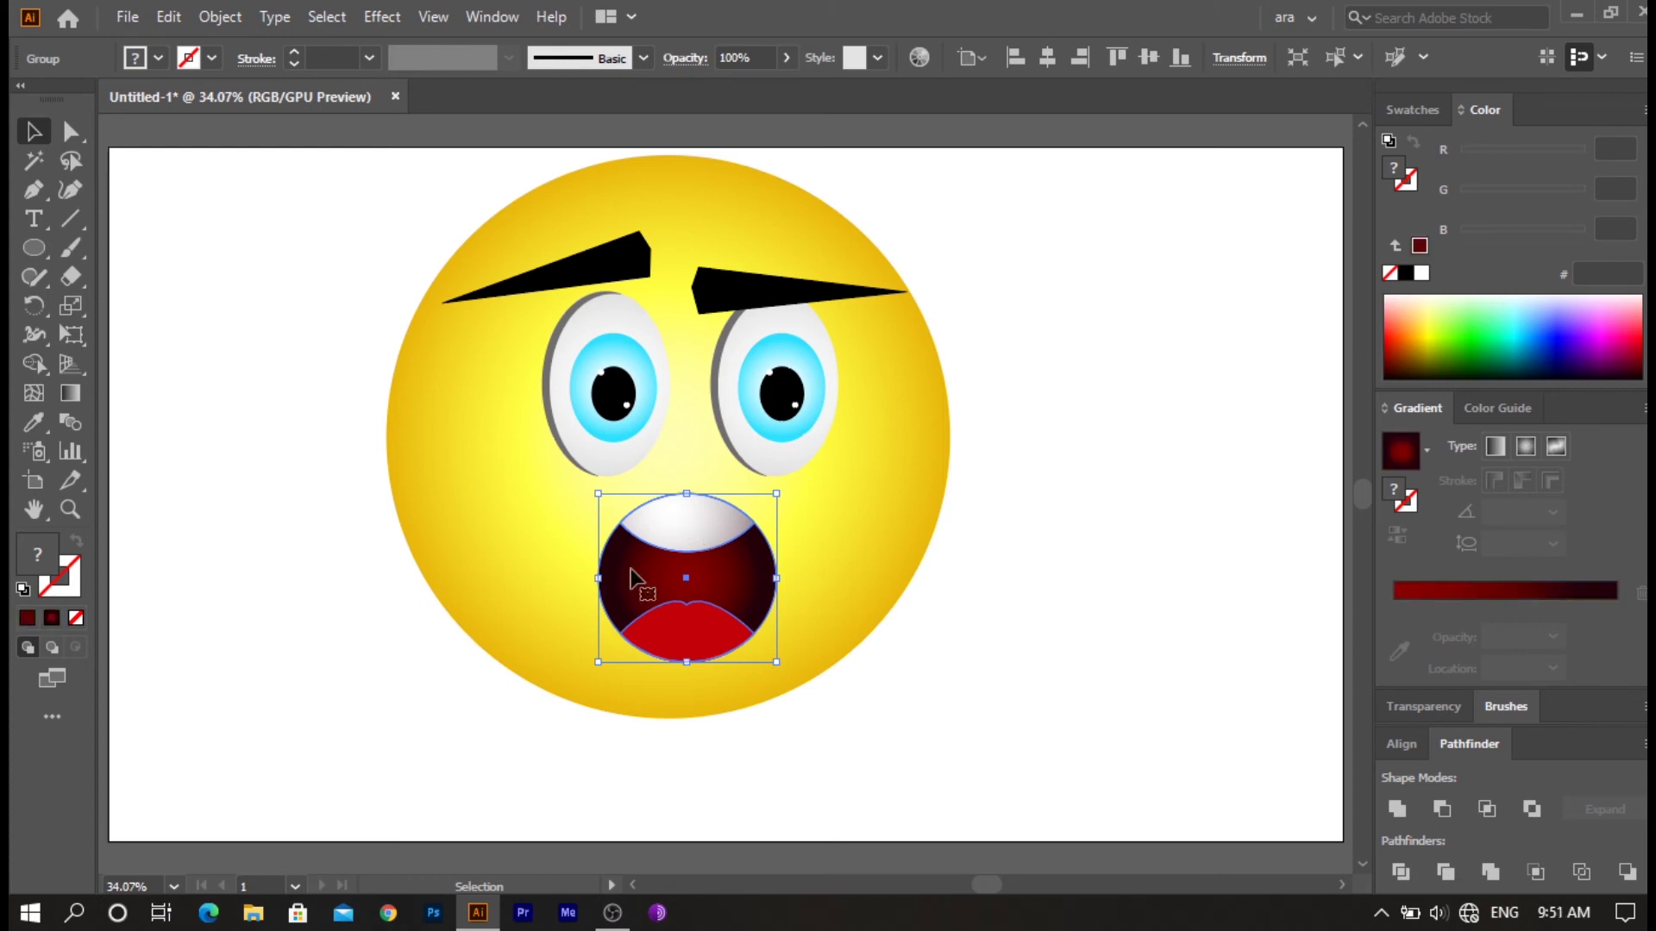
left_click(883, 669)
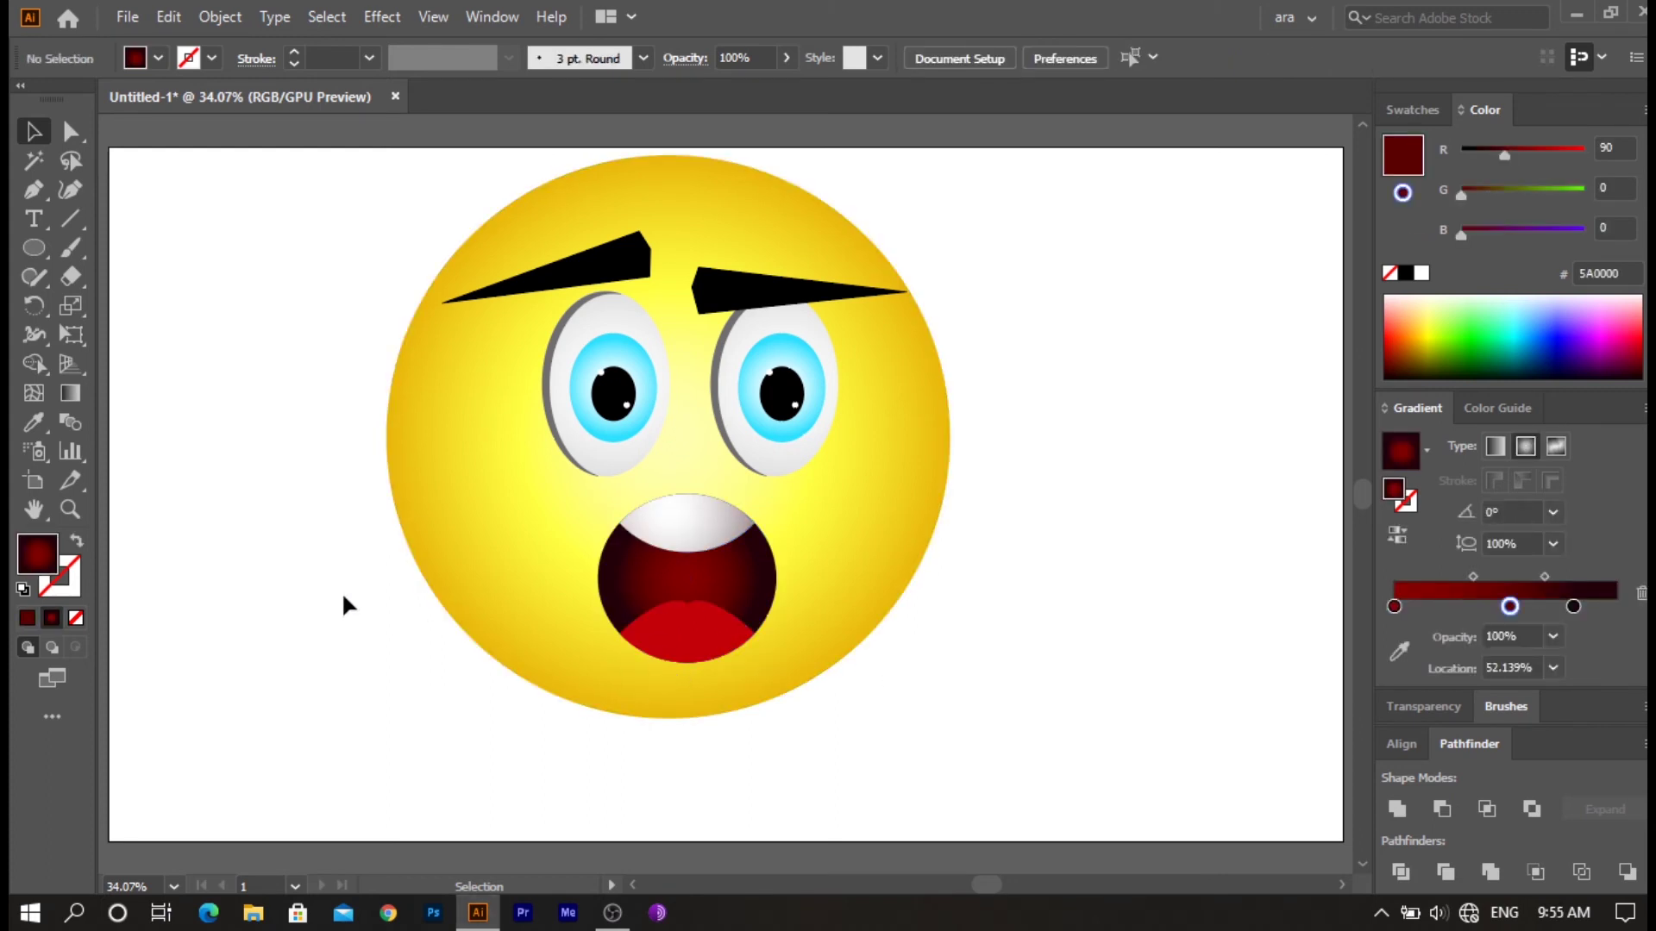
- Duplicate the yellow face circle and move the copy off the face to the left
left_click_drag(466, 595, 325, 621, "alt")
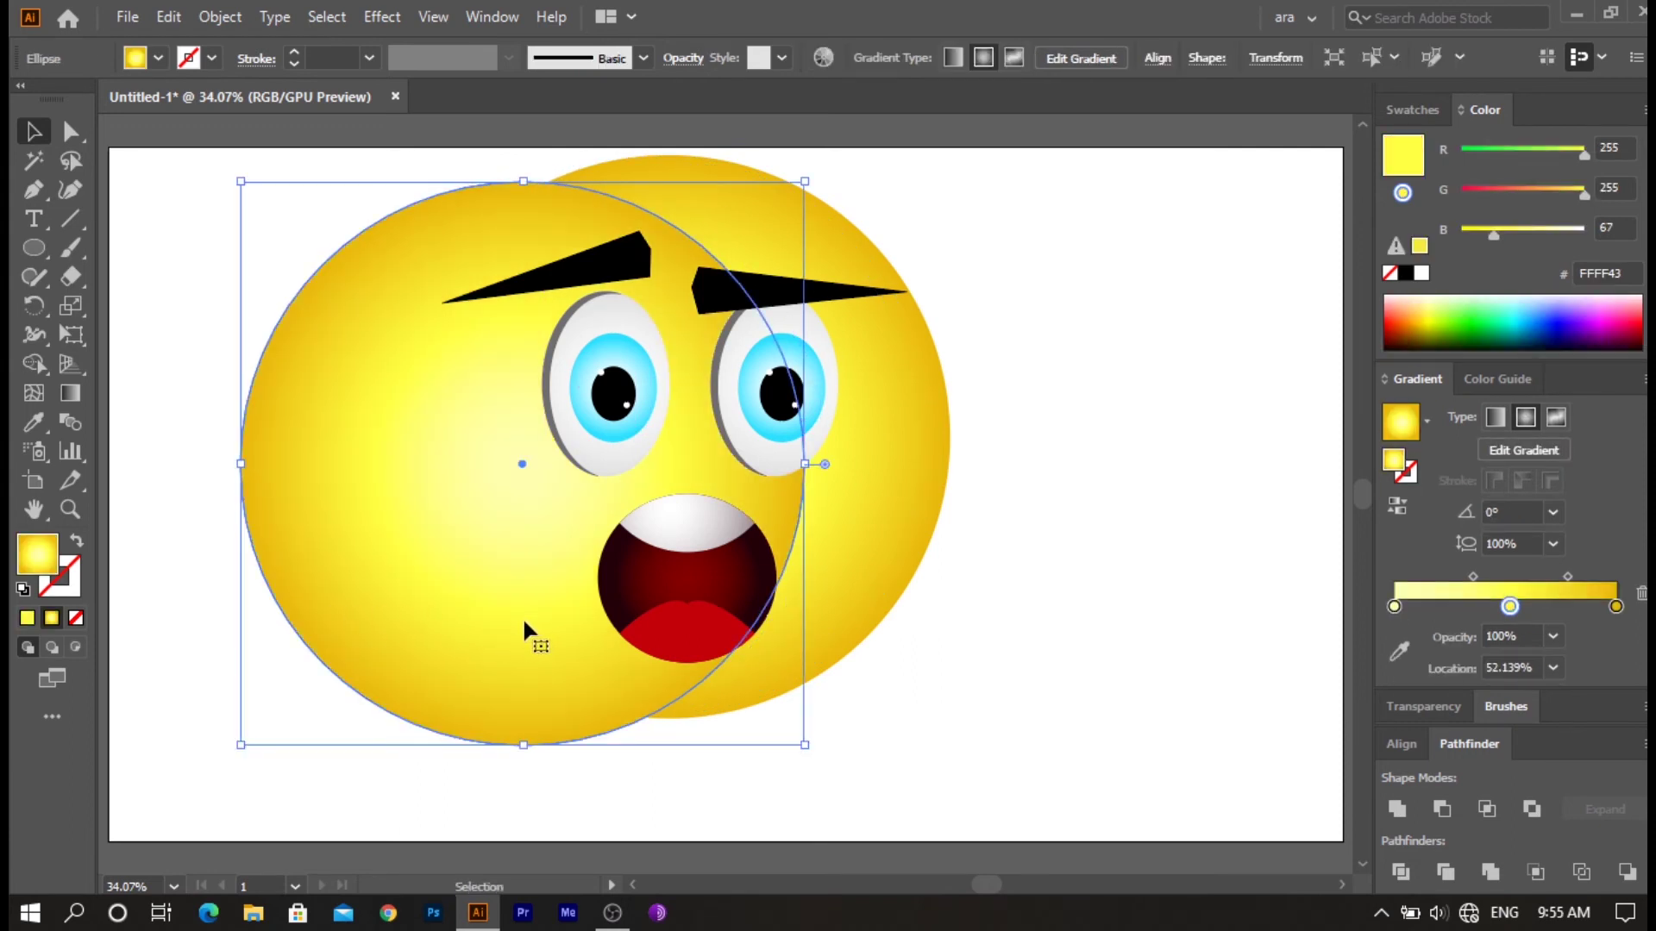
mouse_move(522, 623)
left_mouse_down()
mouse_move(364, 690)
mouse_move(289, 687)
left_mouse_up()
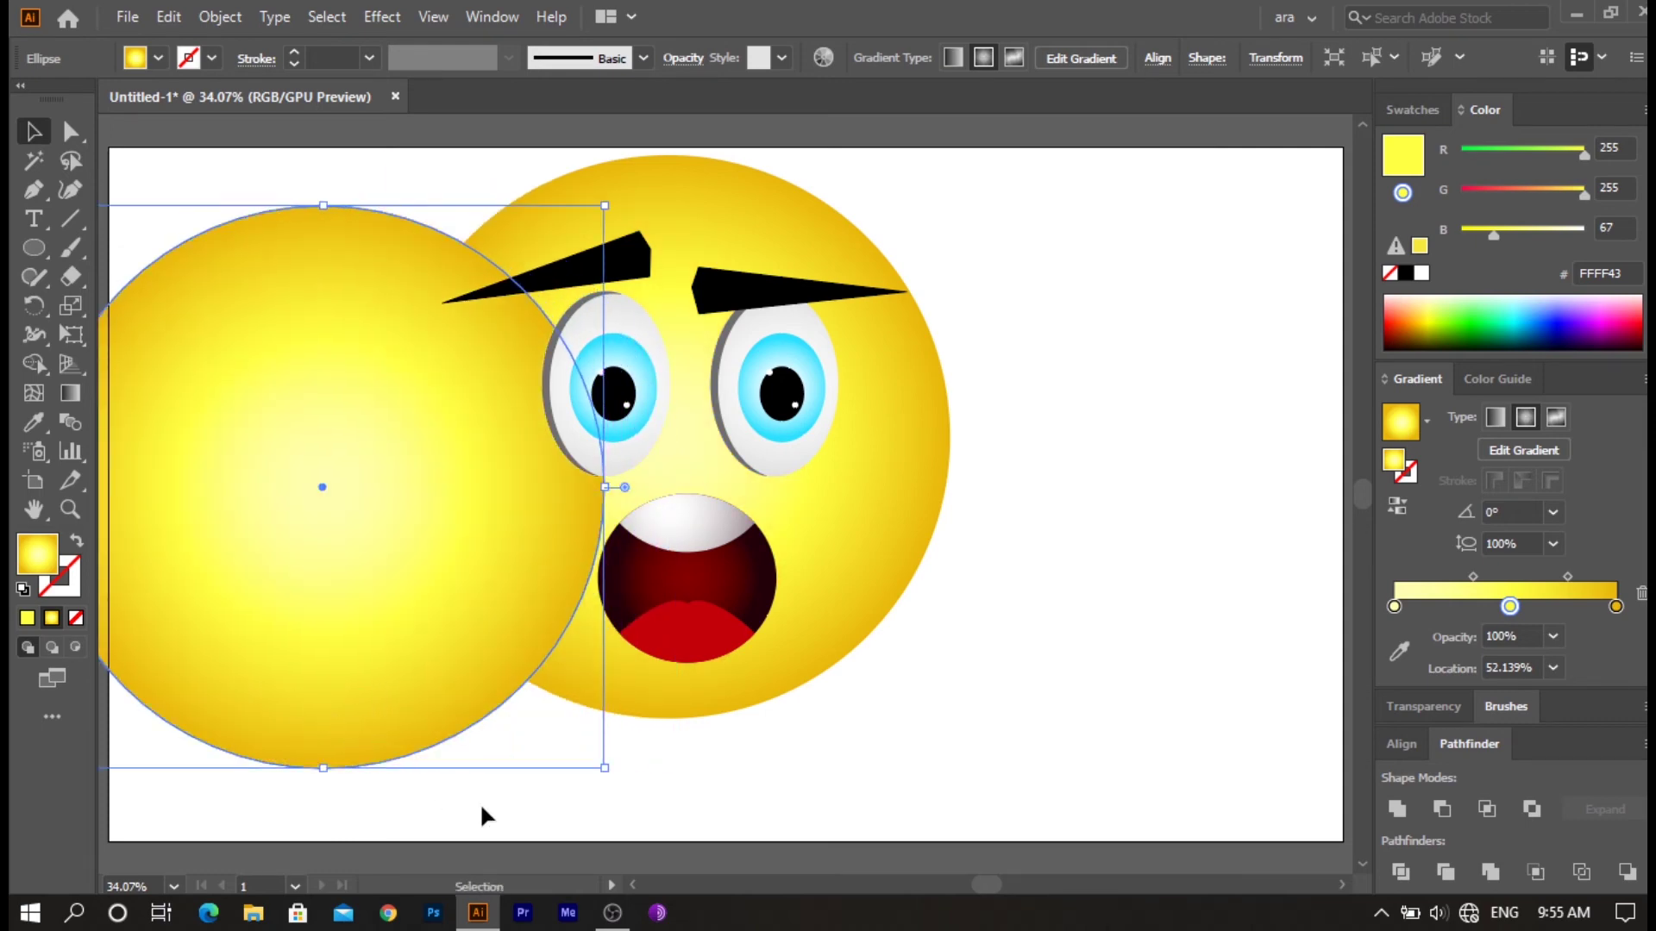
left_click_drag(985, 886, 955, 889)
left_click_drag(765, 676, 515, 666)
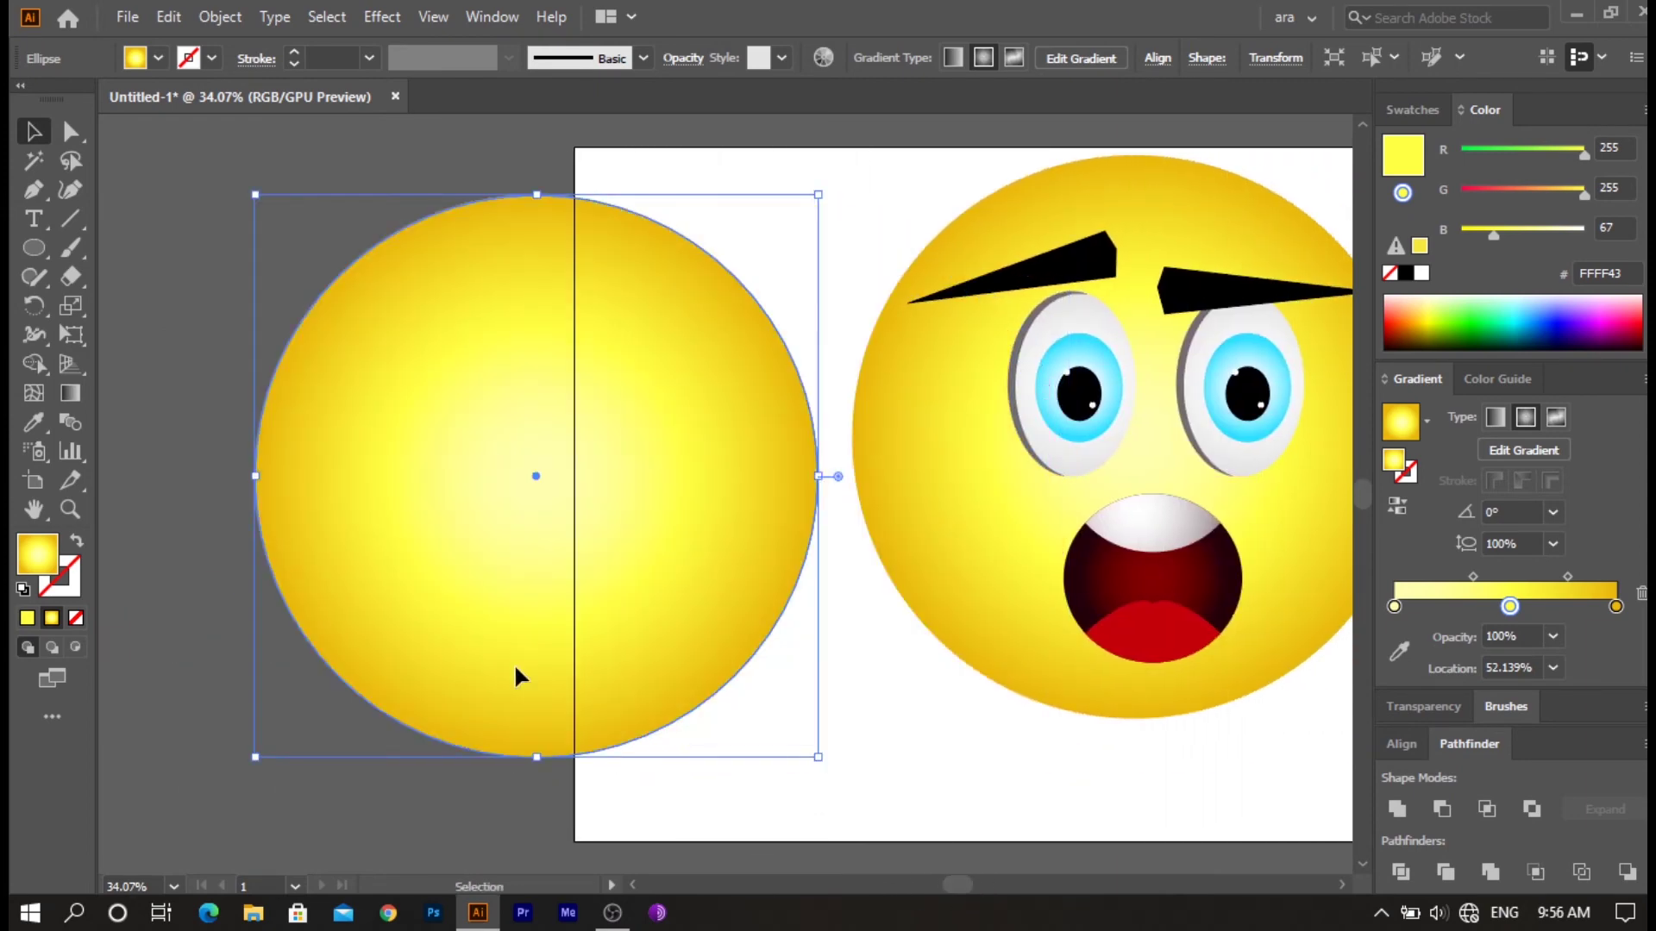
- Drag the copy's bottom anchor up past its centre to form a crescent
left_click(71, 131)
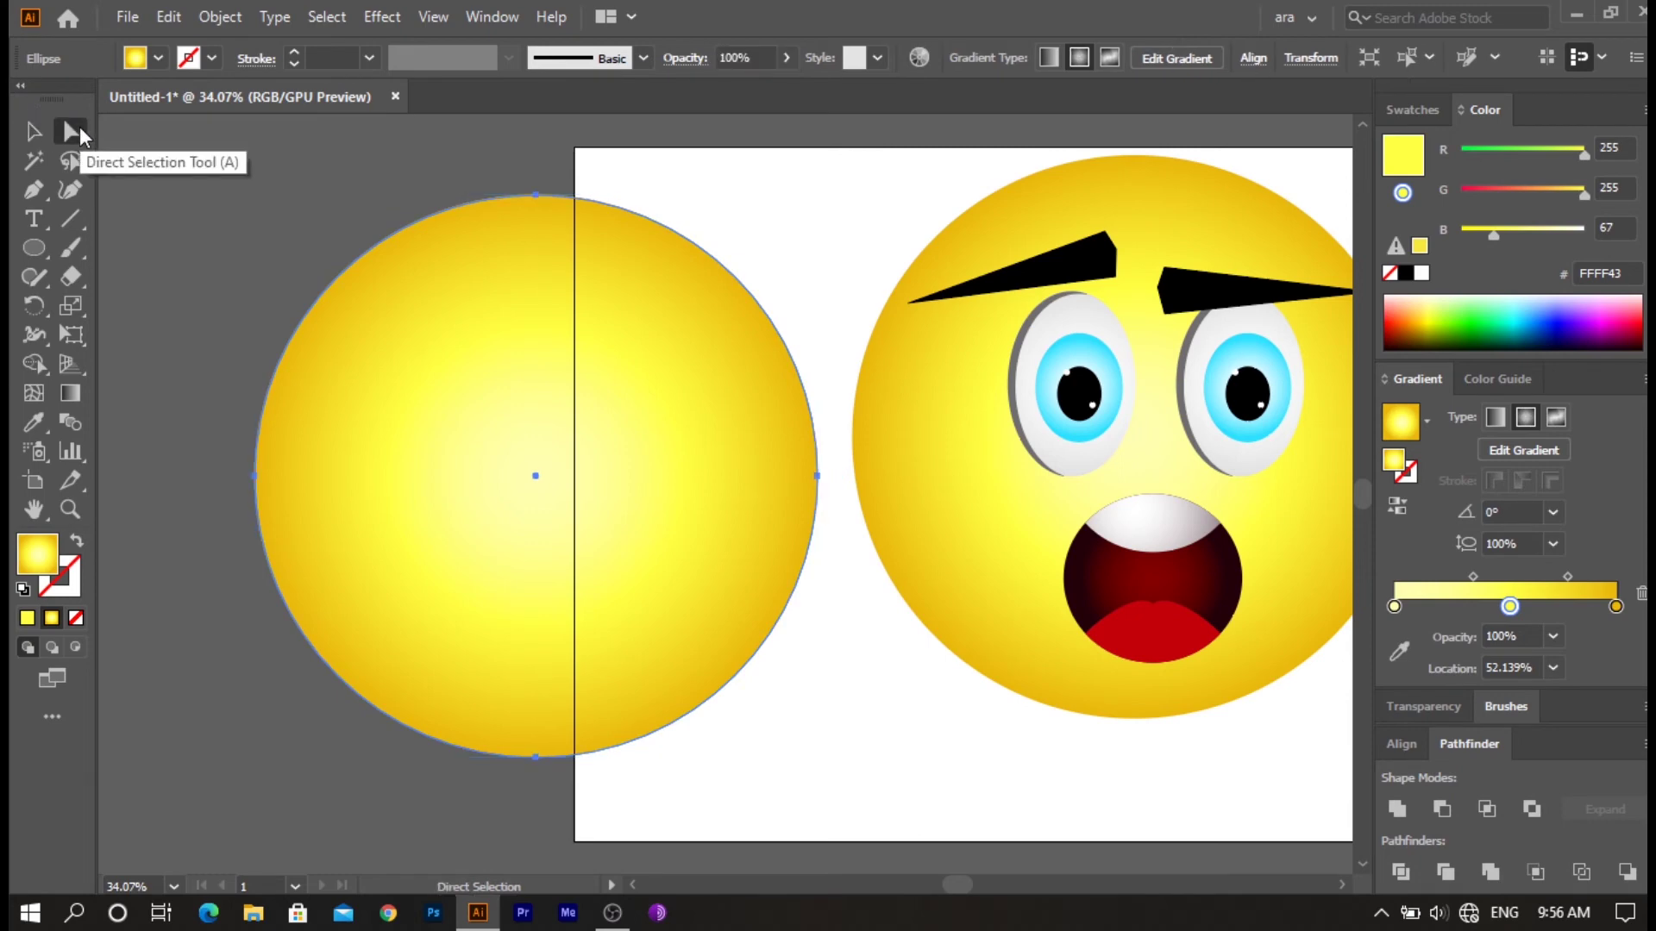
left_click(536, 757)
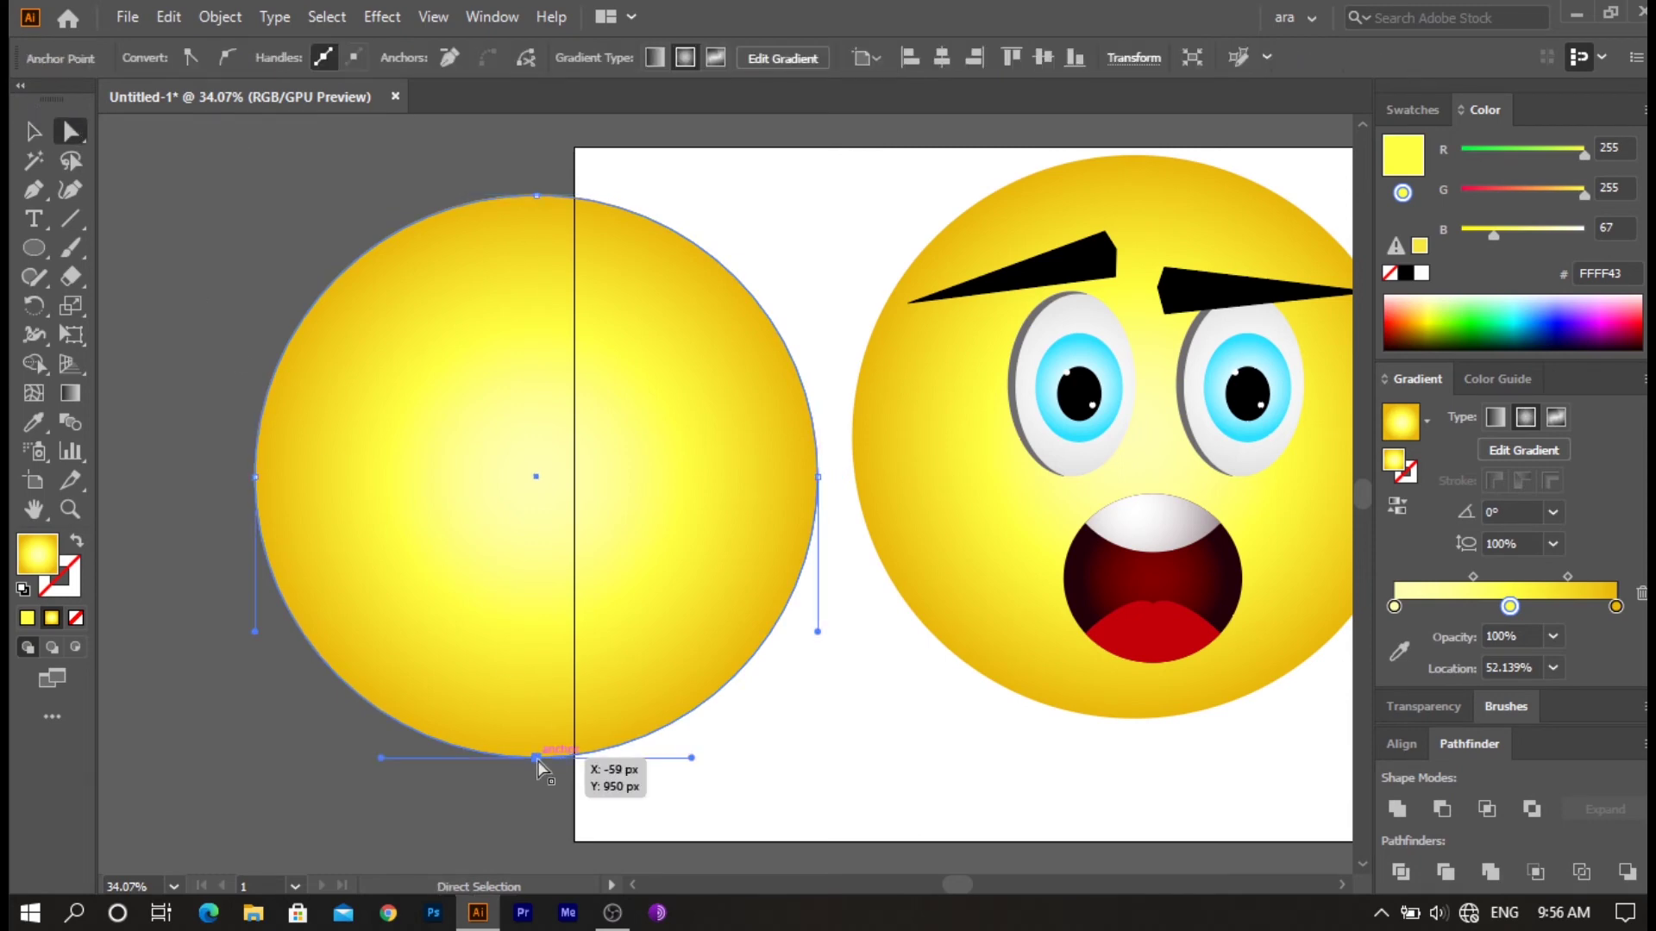
left_click_drag(537, 754, 534, 383)
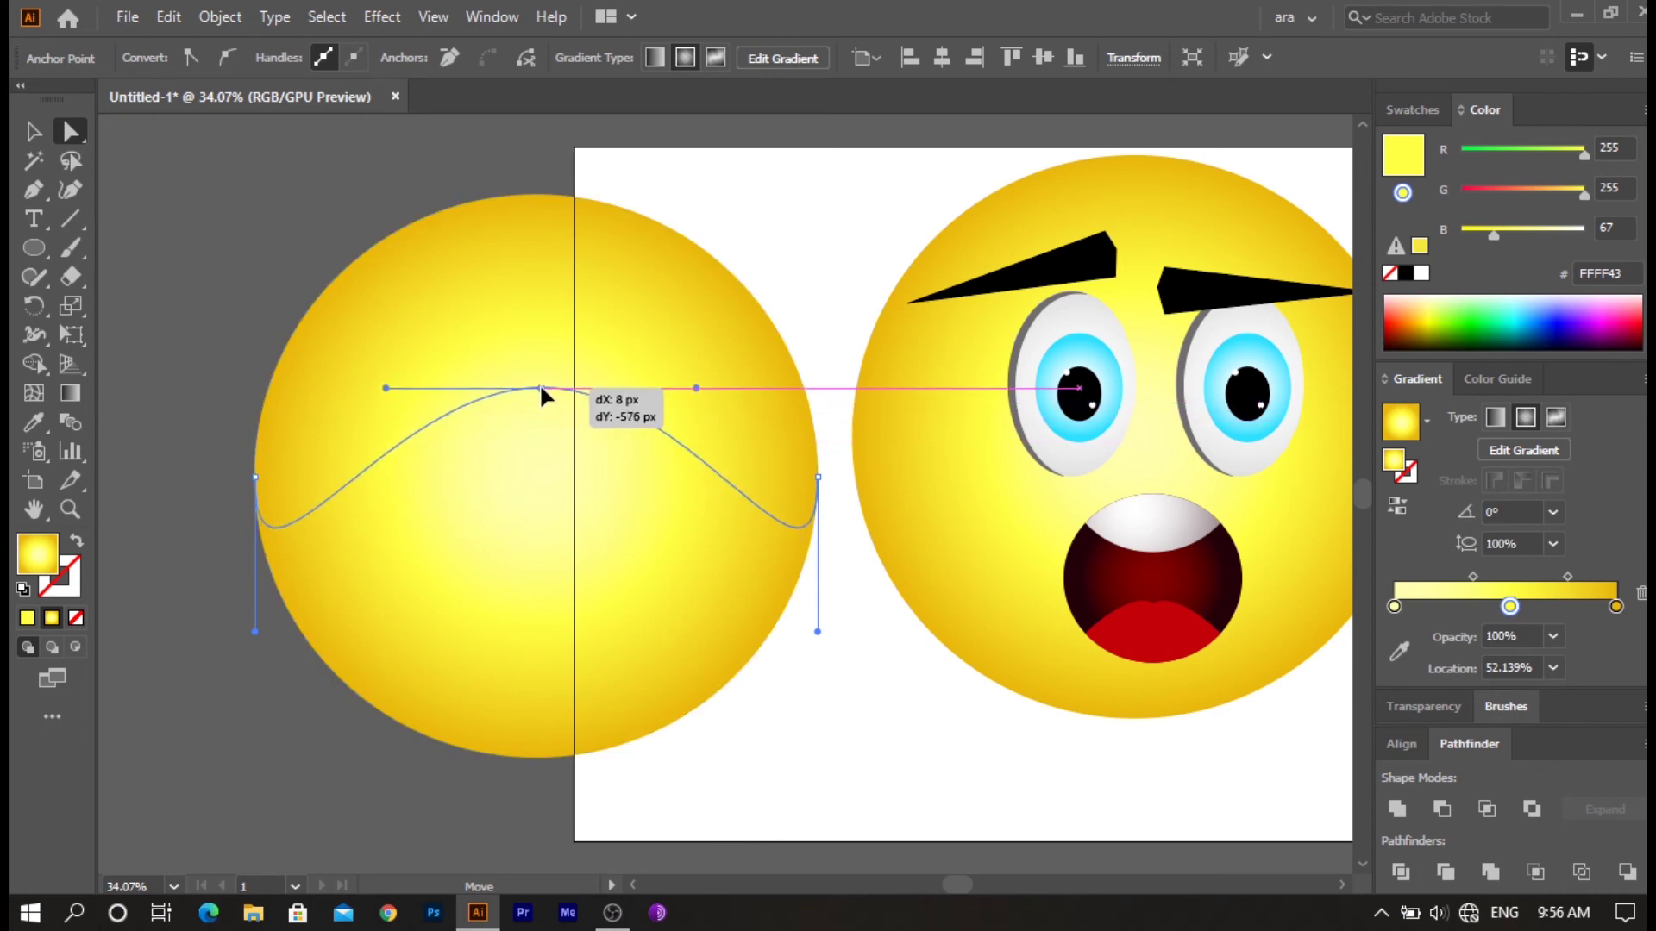
left_click_drag(535, 383, 535, 375)
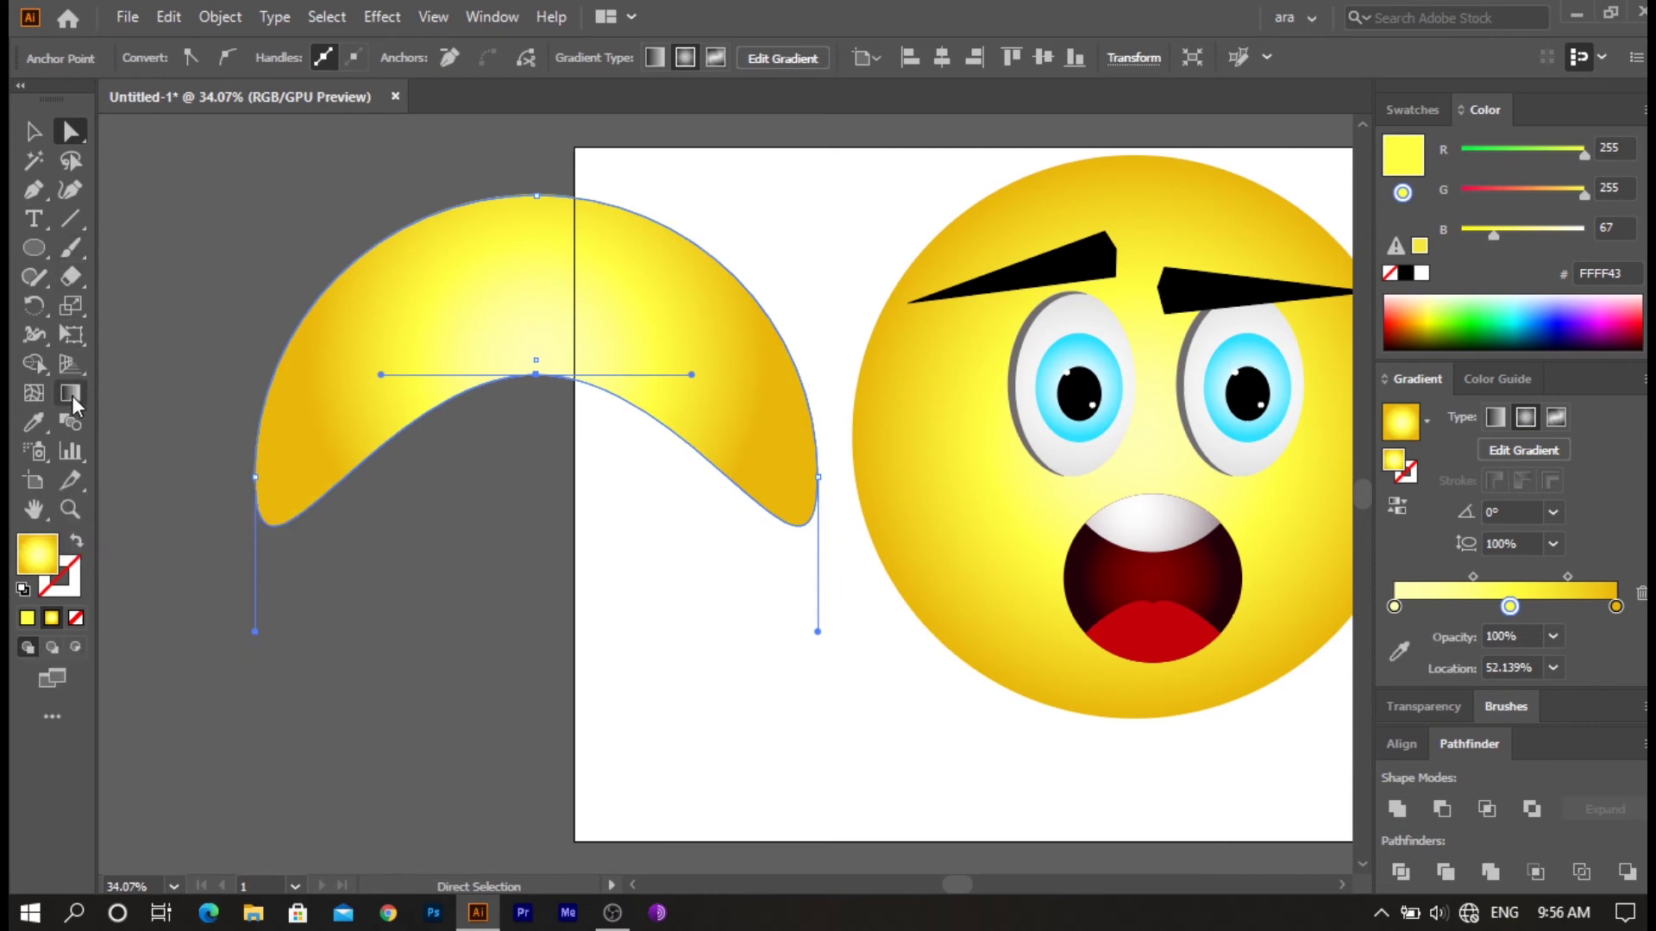
- Run the crescent's gradient diagonally and lower one stop's opacity to 30%
left_click(70, 395)
mouse_move(655, 361)
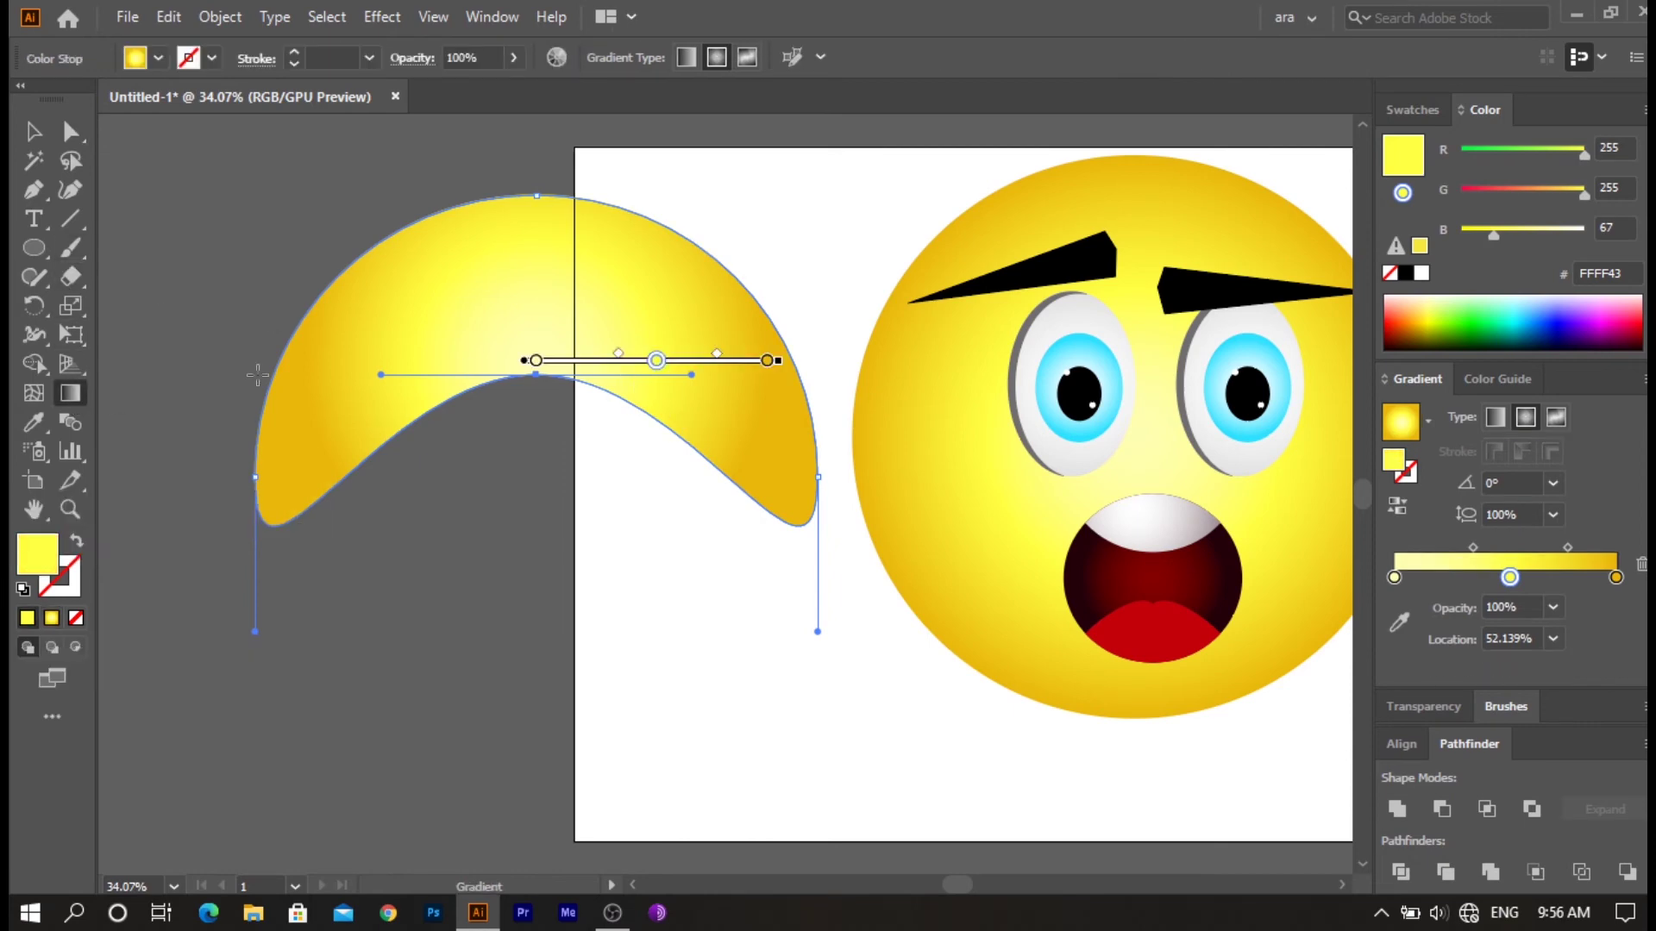
mouse_move(458, 287)
left_mouse_down()
mouse_move(888, 574)
mouse_move(972, 715)
left_mouse_up()
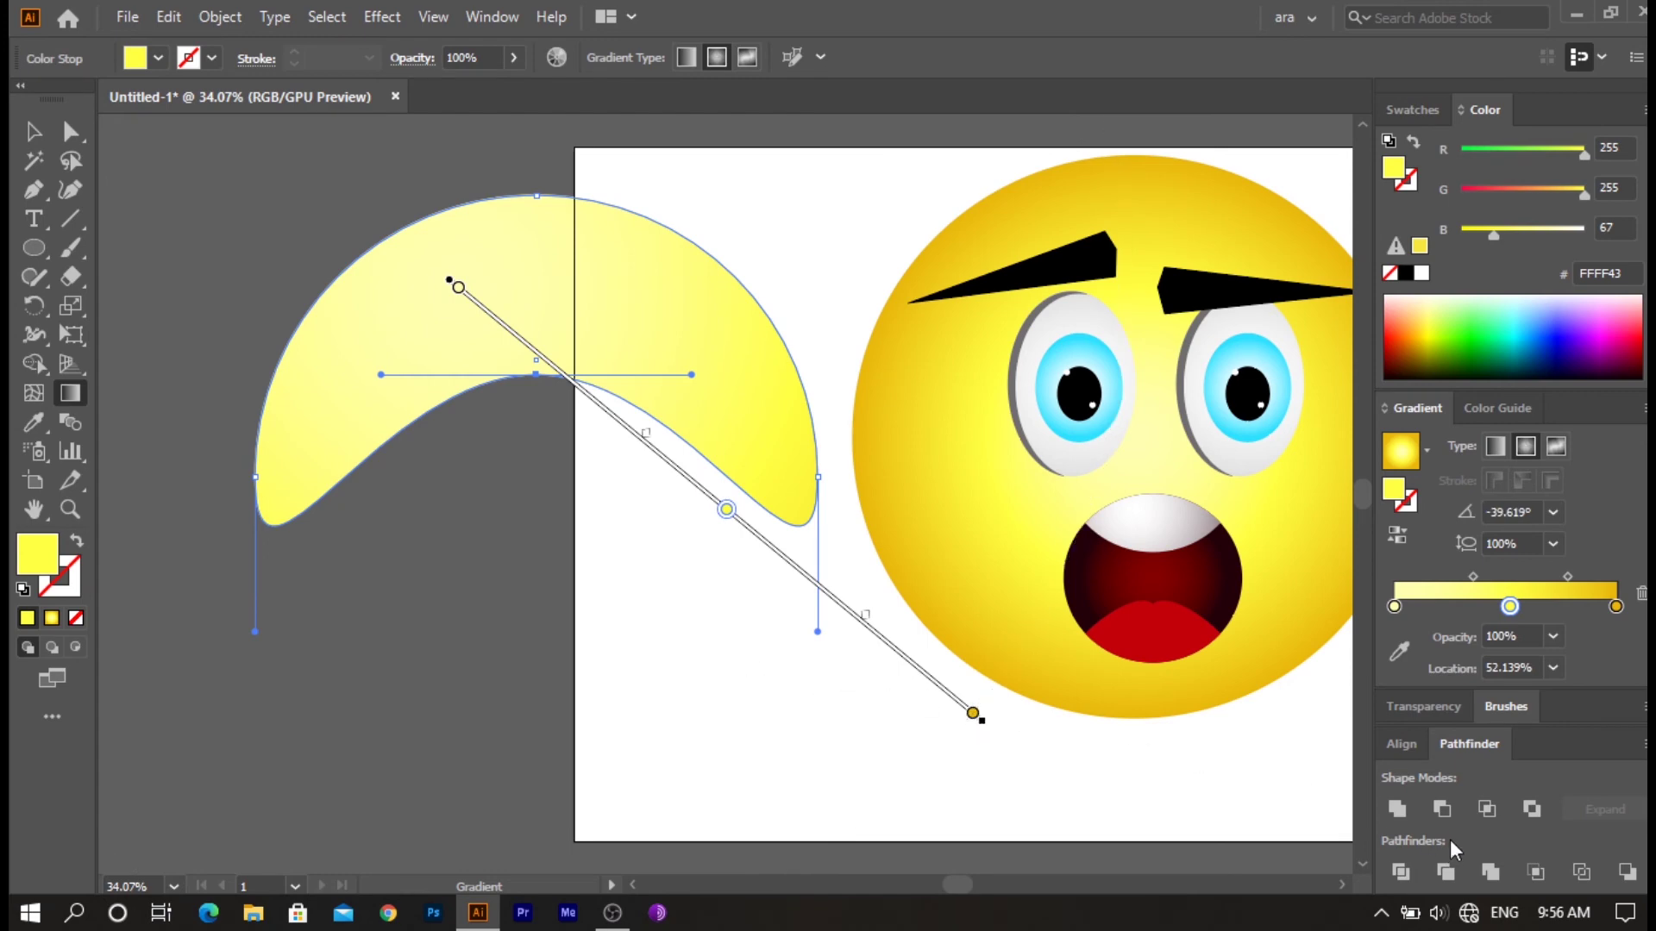
left_click(1529, 636)
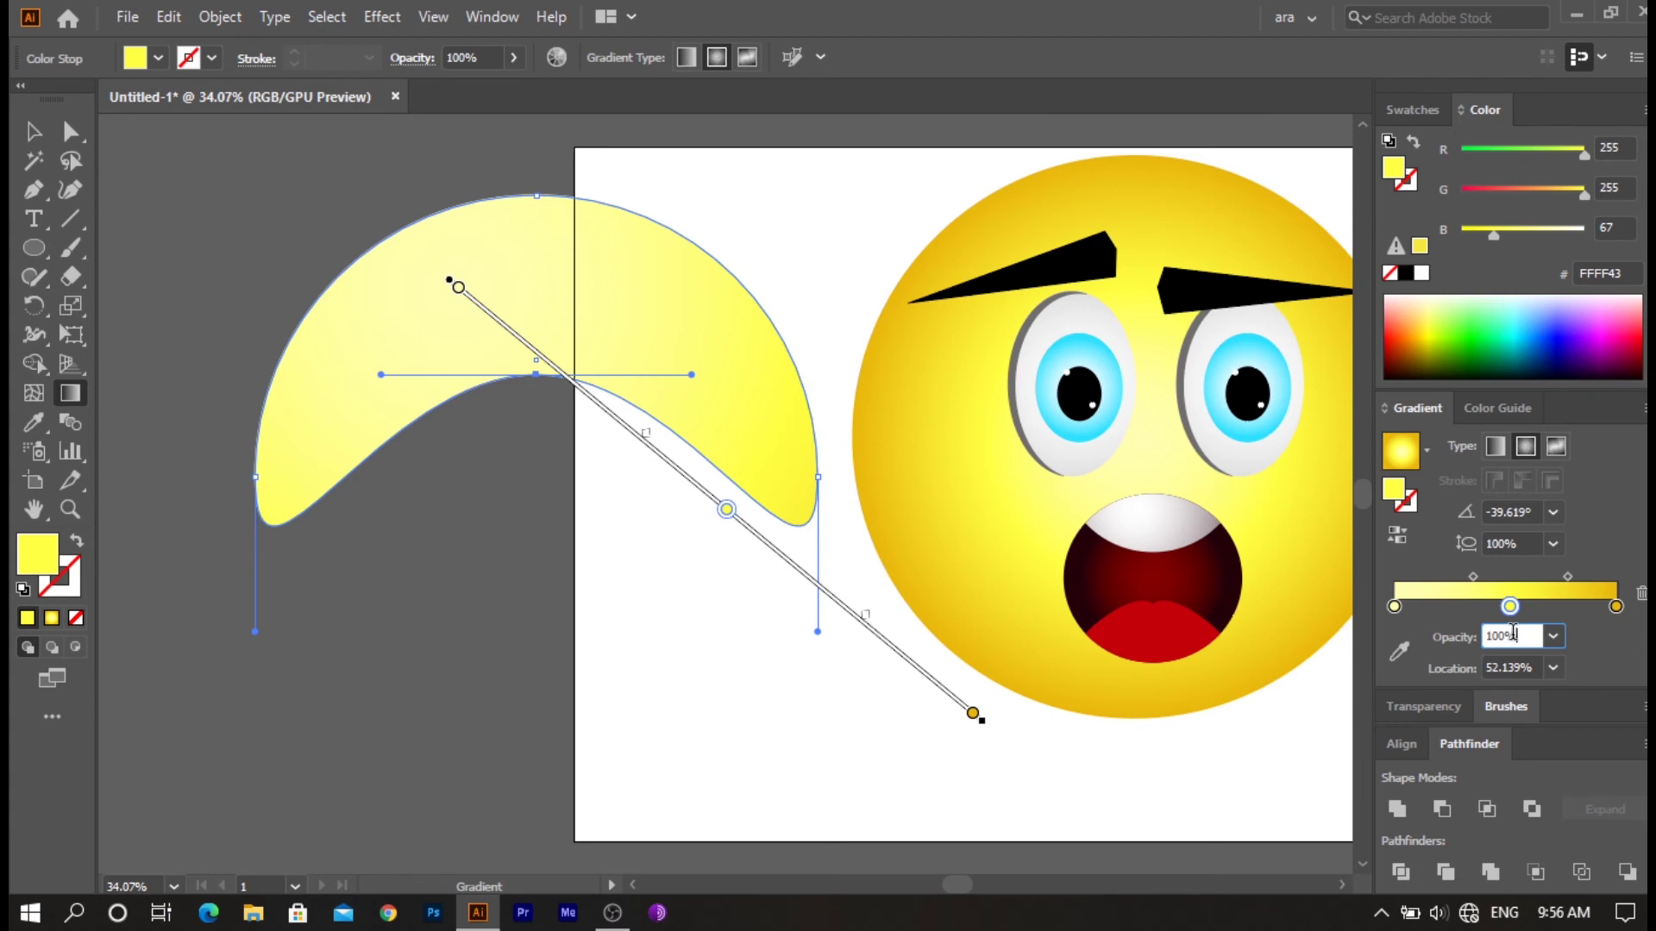
double_click(1524, 636)
key("Down")
key("Down")
key("Down")
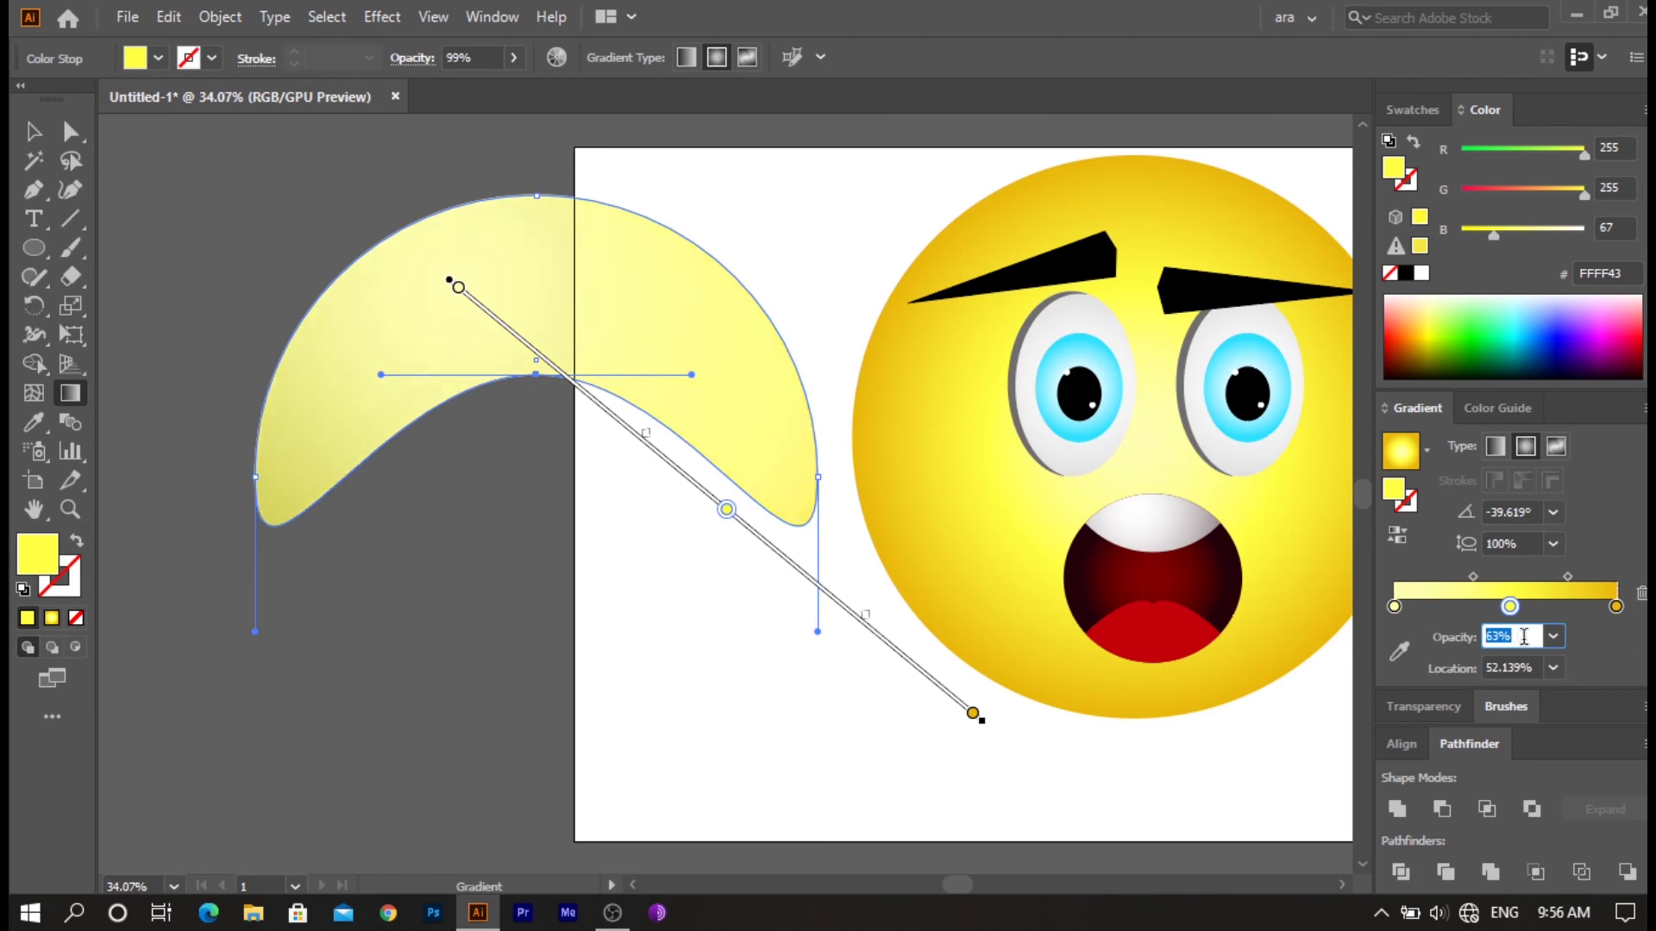
key("Down")
key("Down")
key("Down")
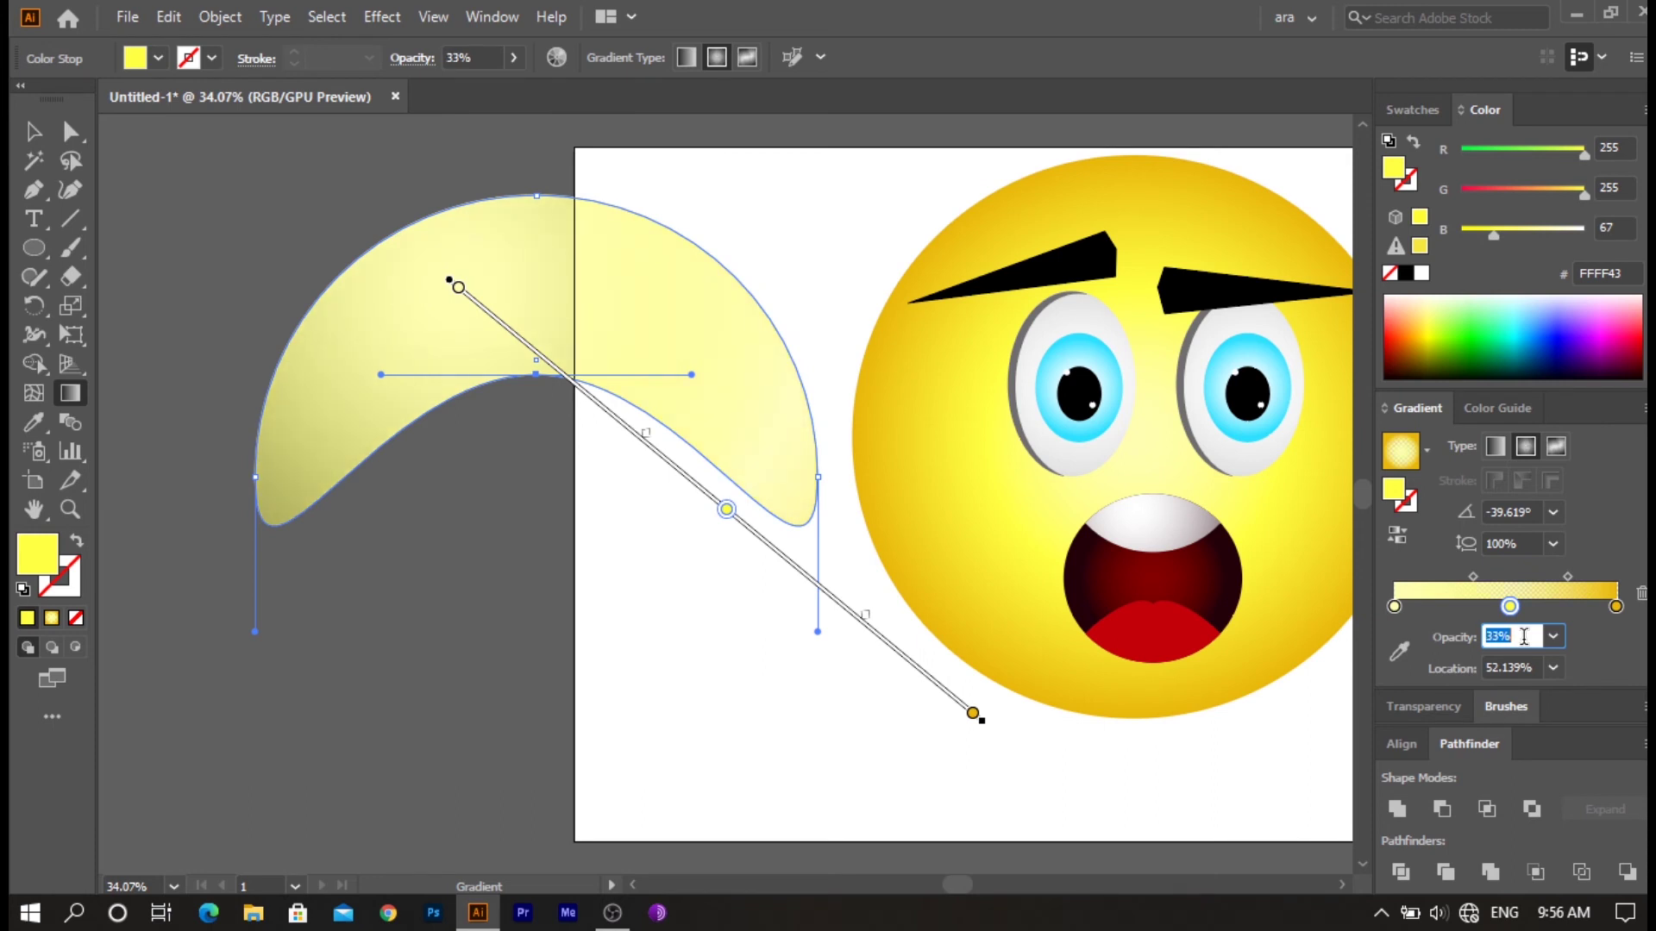
key("Down")
key("Down")
left_click(1602, 675)
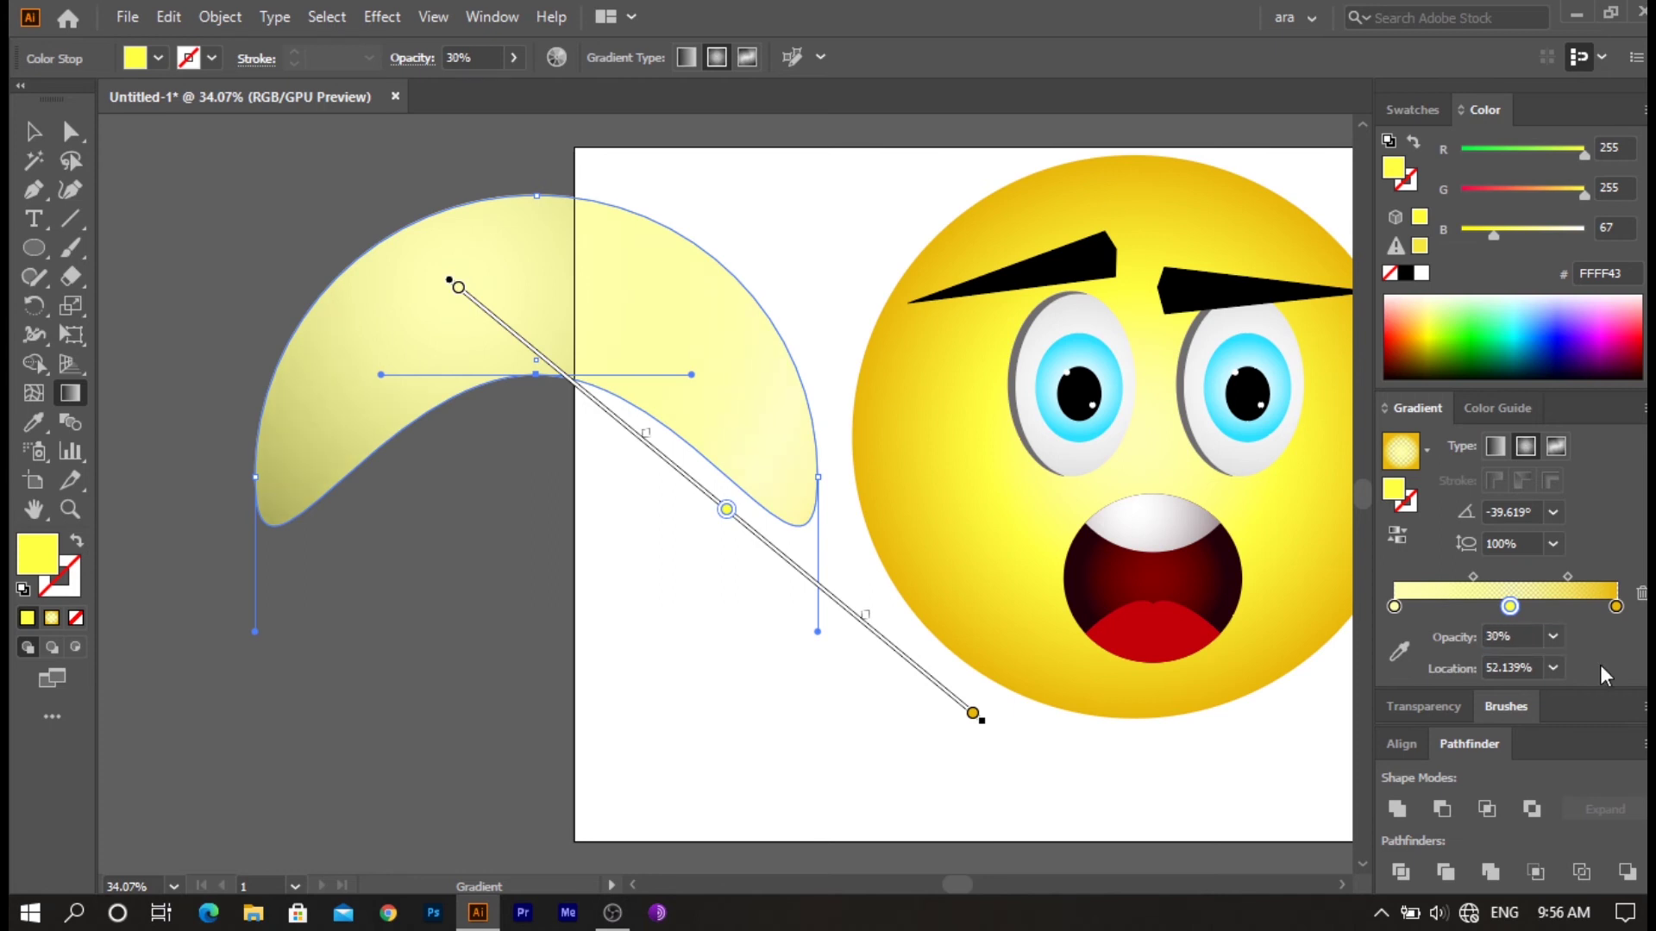
- Re-aim the gradient across the crescent and move the wavy highlight toward the face
left_click(1038, 734)
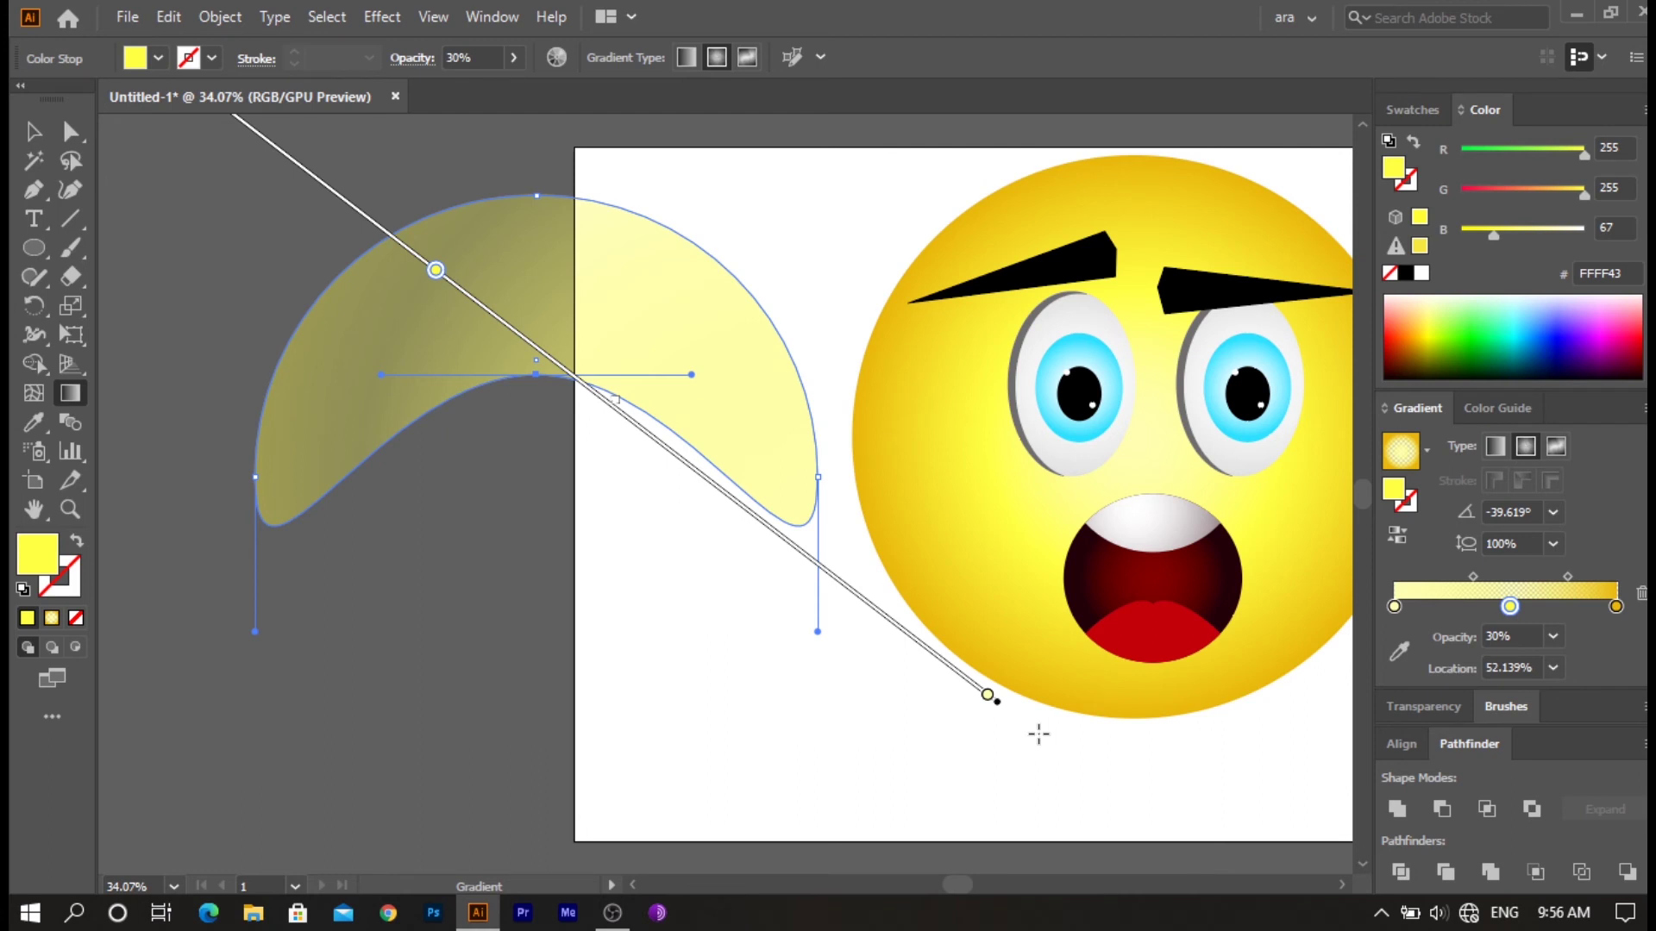
key("v")
mouse_move(586, 314)
left_mouse_down()
mouse_move(1128, 321)
mouse_move(1190, 292)
left_mouse_up()
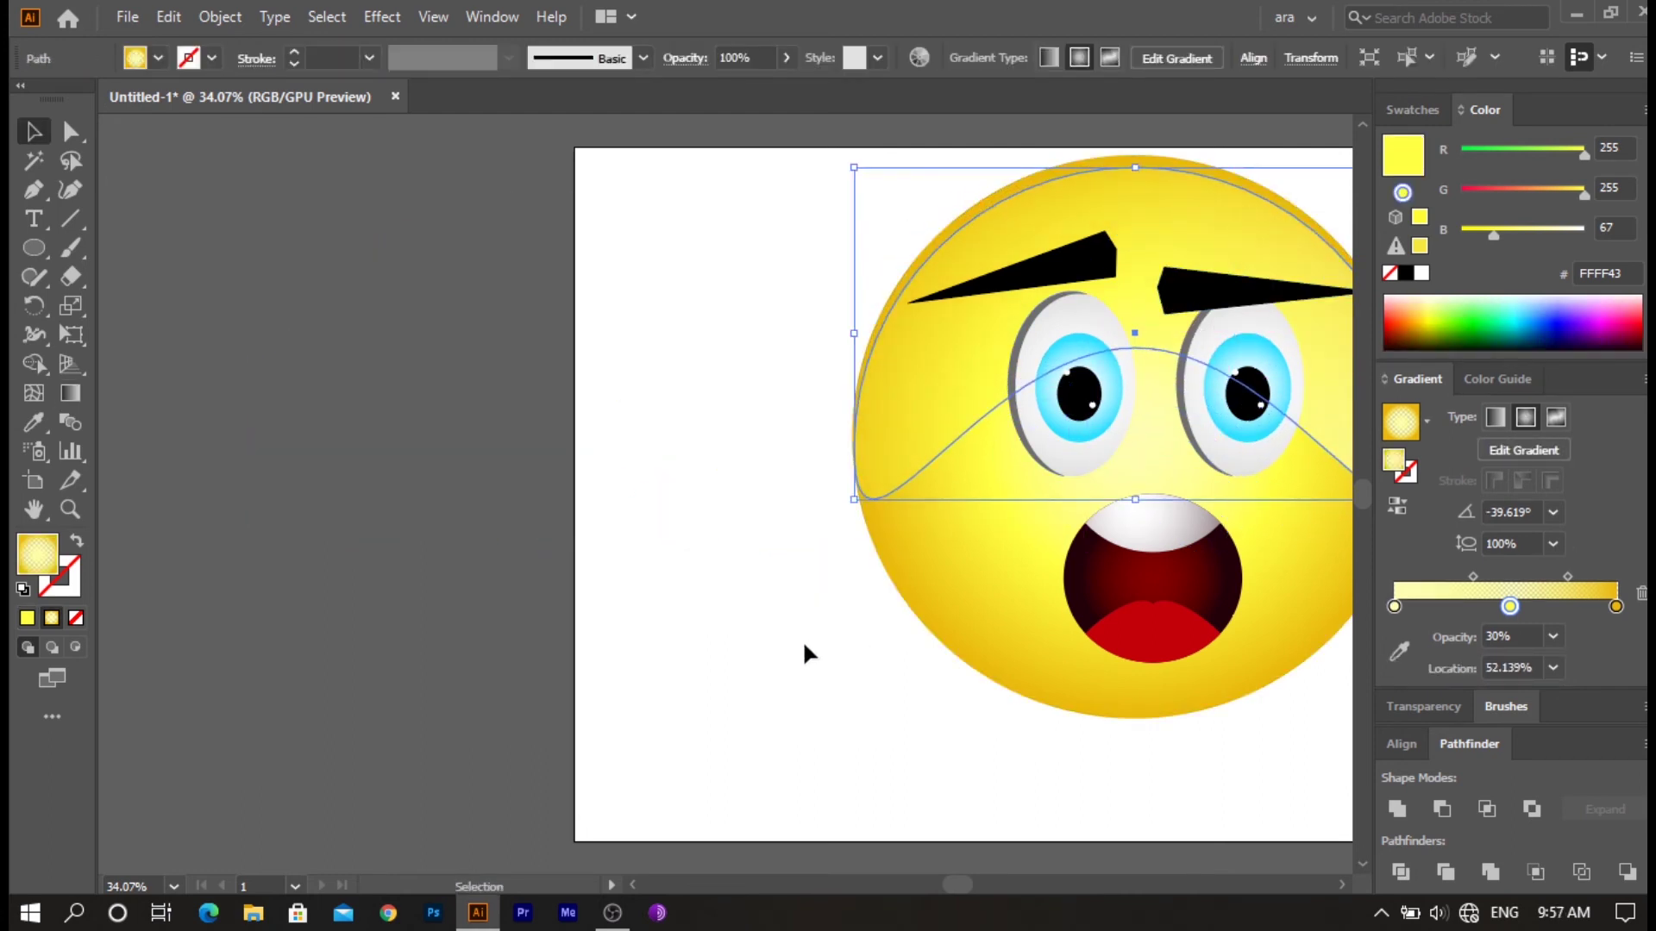
- Fit the translucent highlight over the top of the face, nudging it up with arrow keys
left_click_drag(1260, 752, 1409, 749)
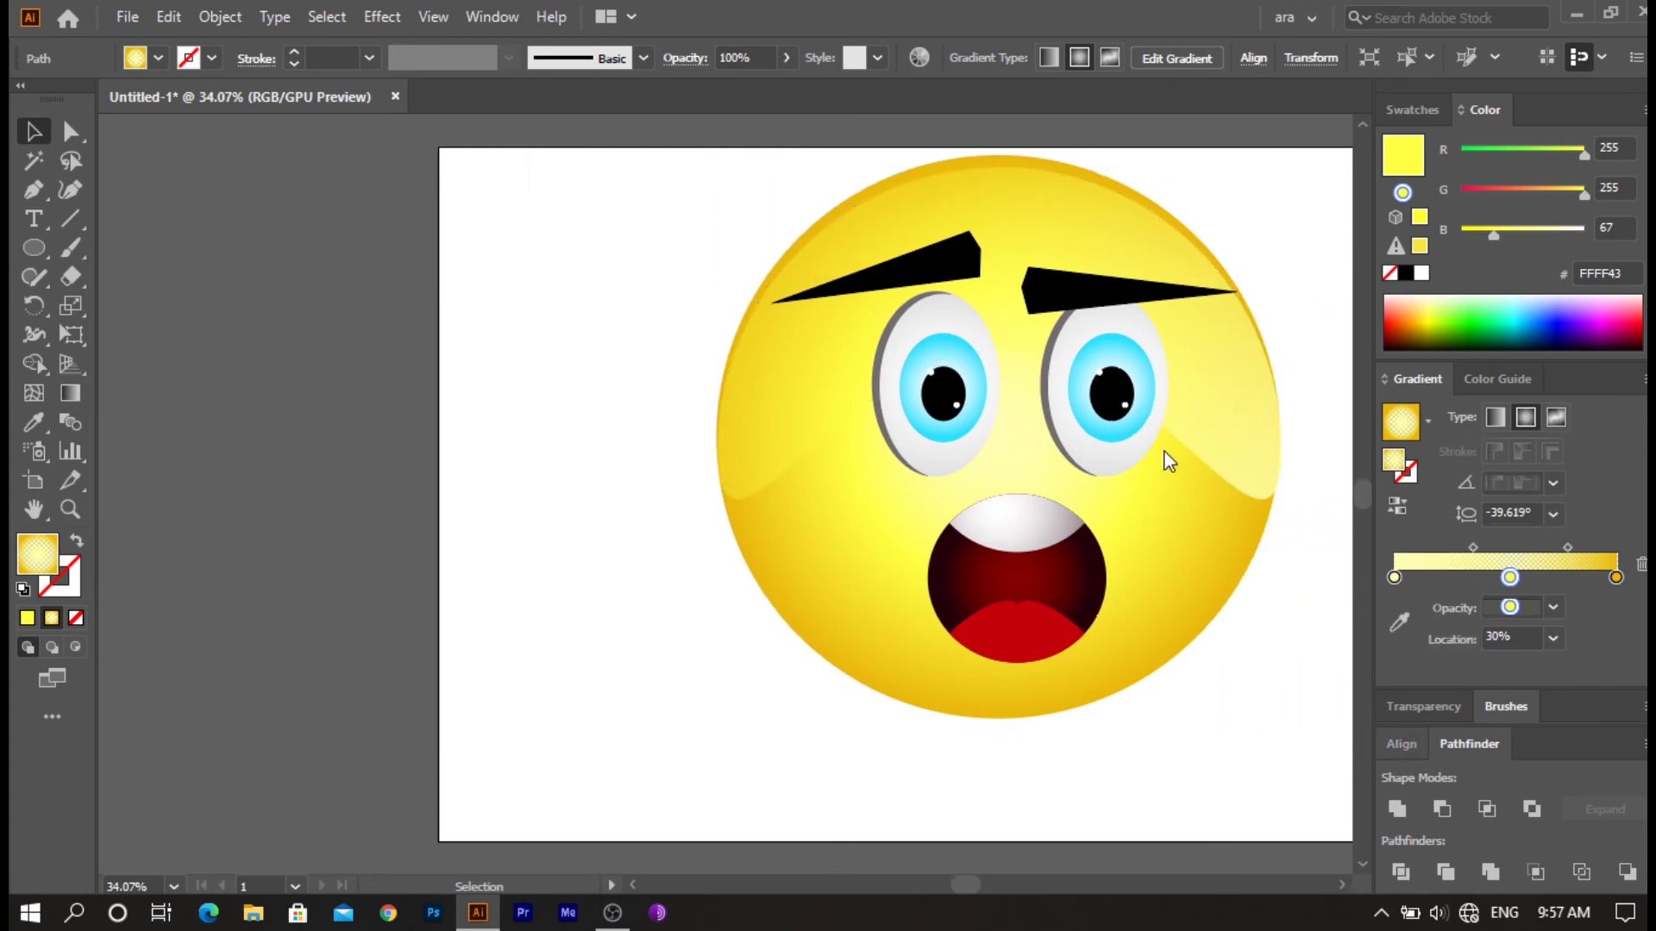
left_click_drag(1204, 381, 1200, 379)
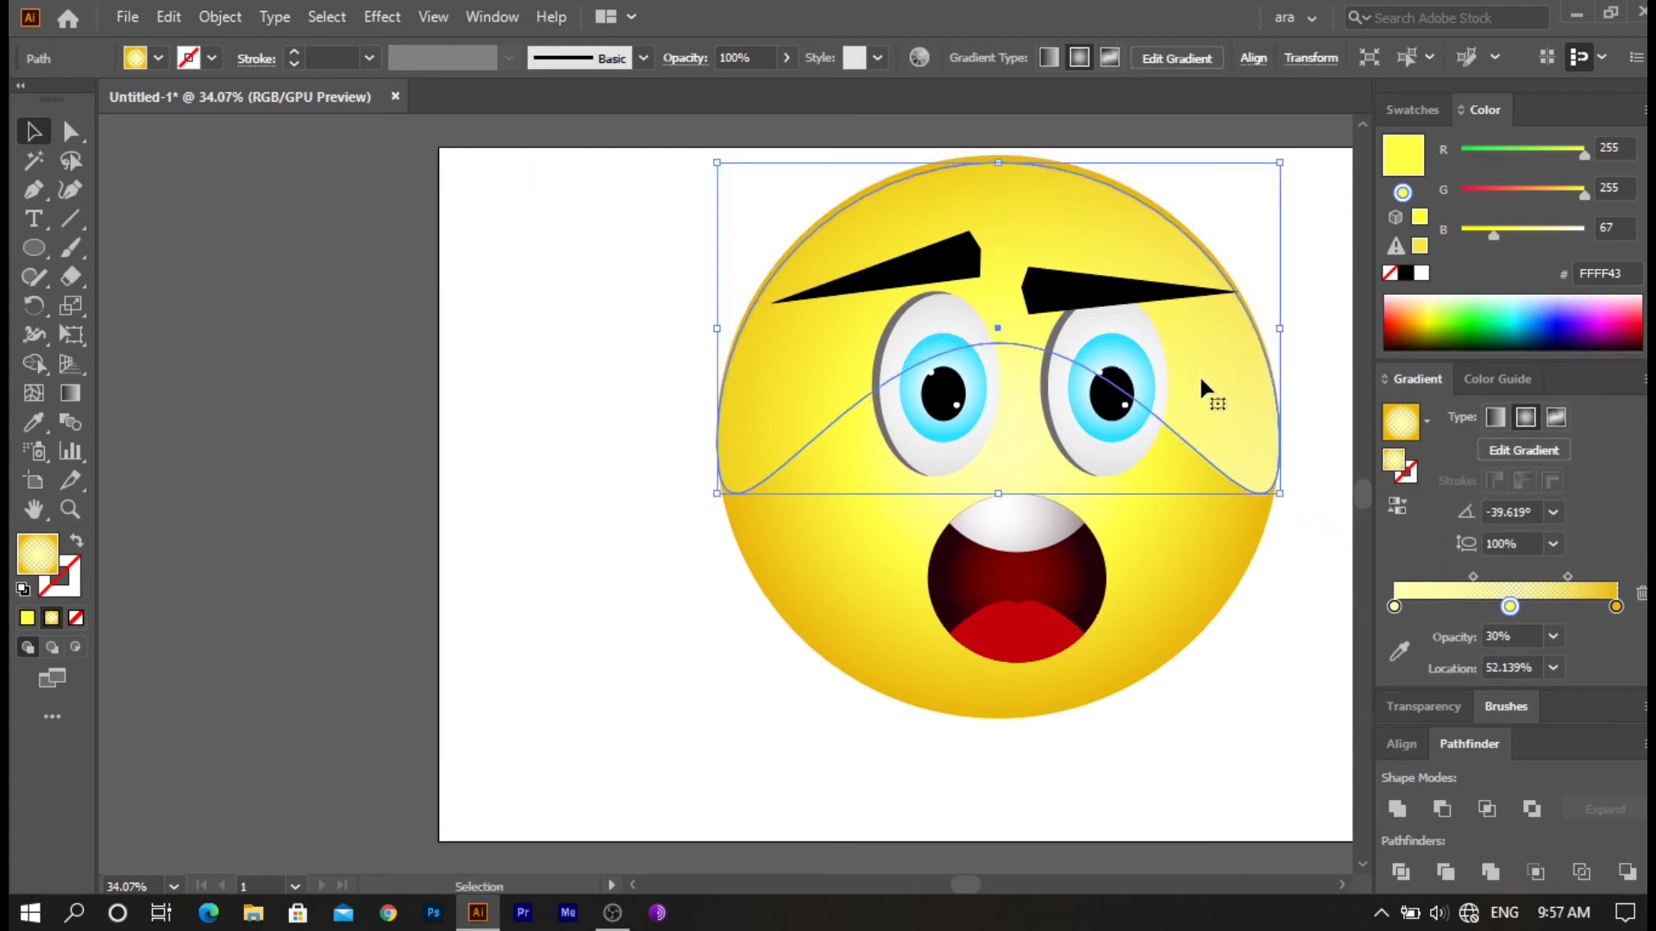
key("shift+Up")
key("Up")
key("Up")
key("Up")
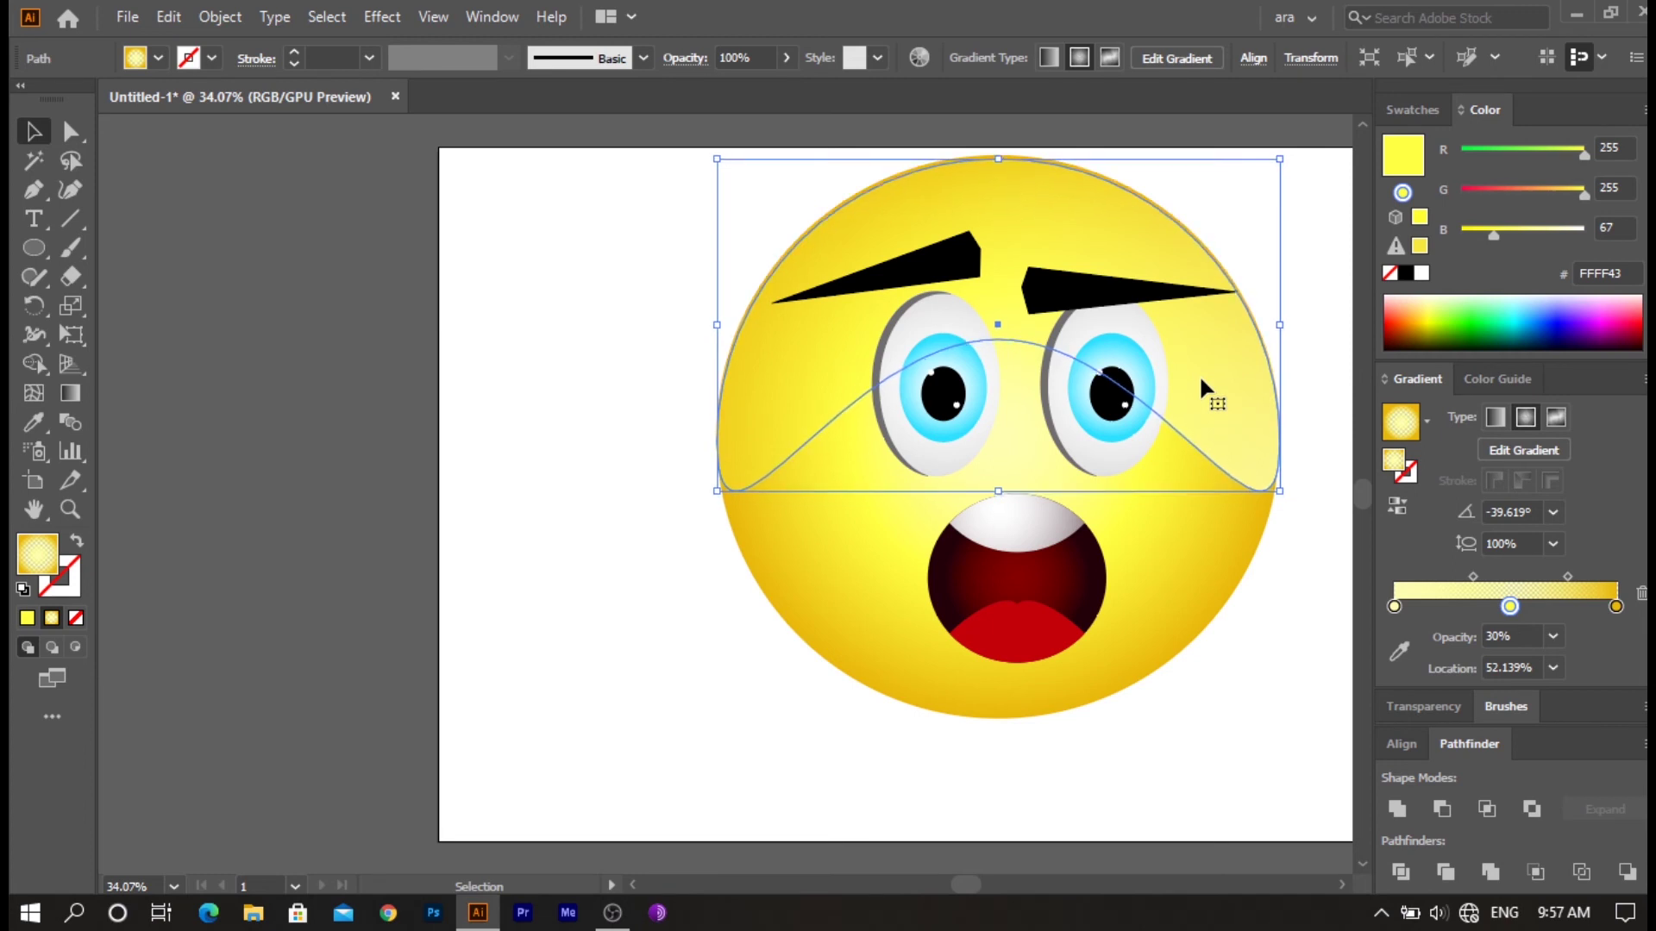
left_click(648, 579)
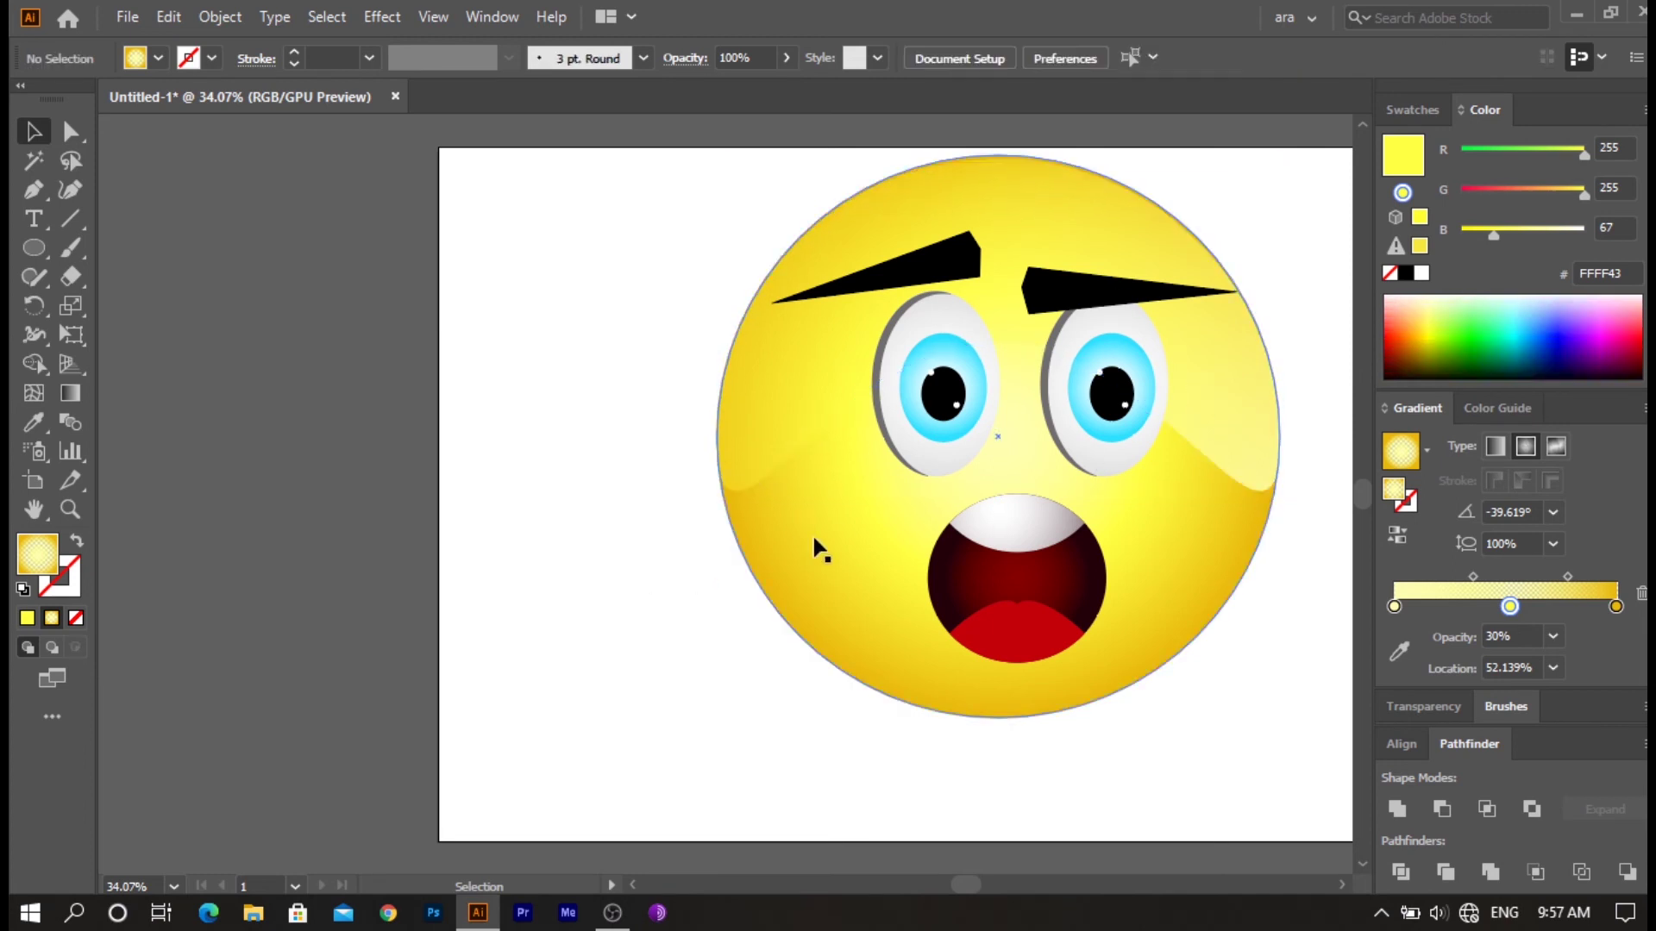
- Alt-drag a copy of the face circle left and shrink it into a small tall oval
left_click_drag(815, 580, 546, 578)
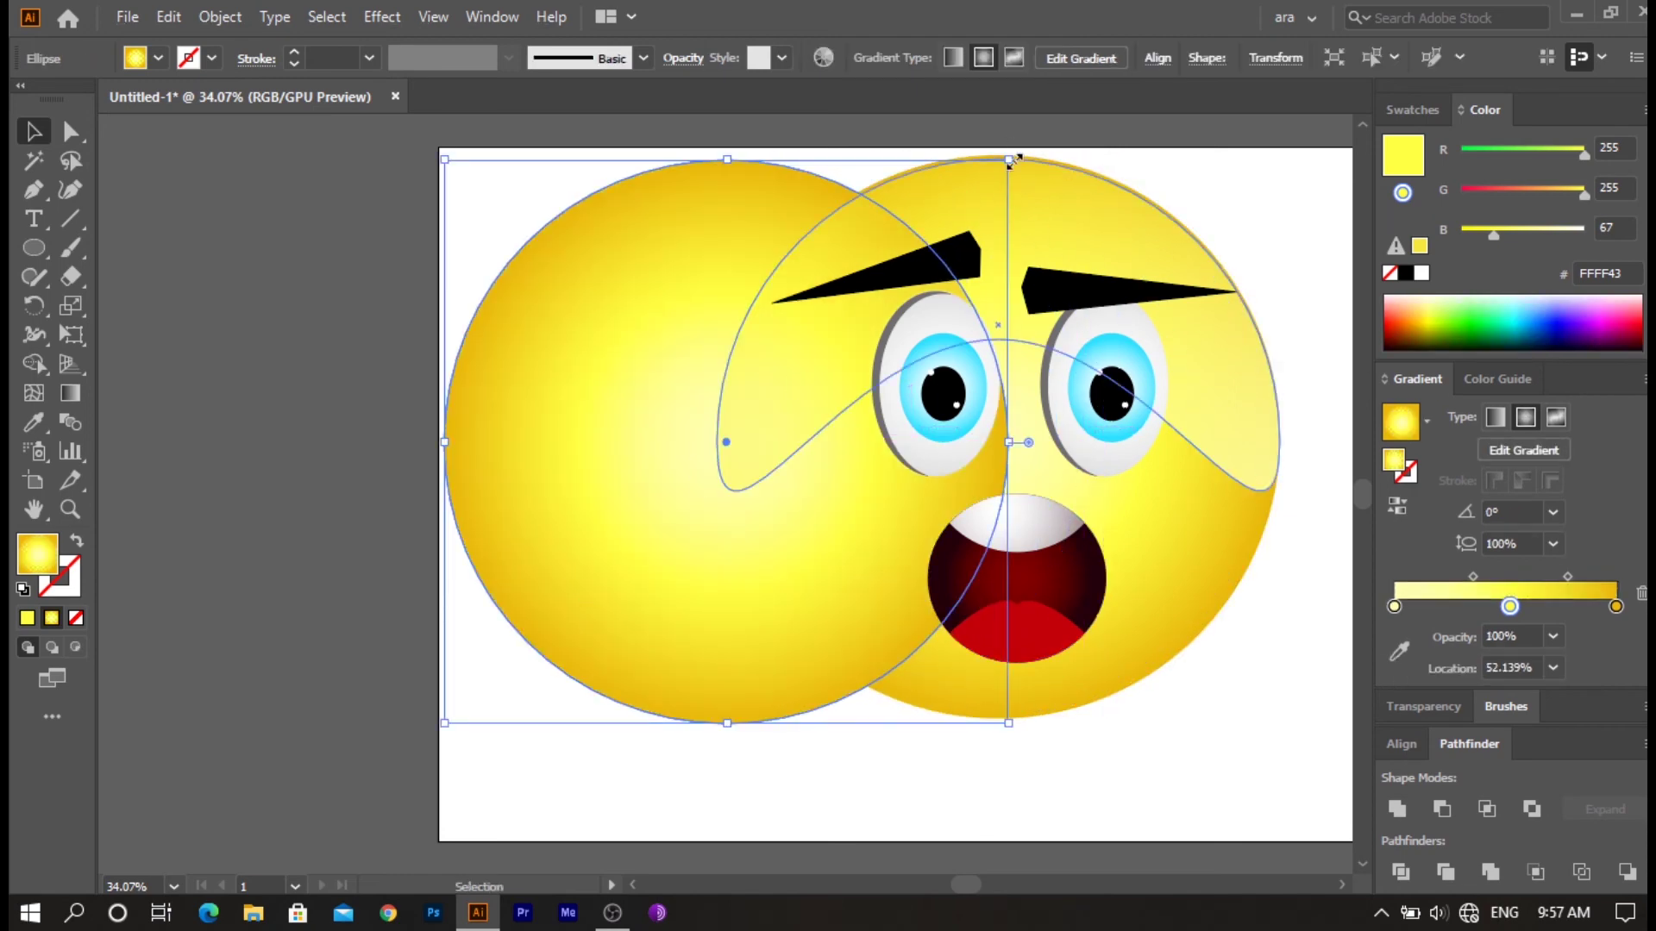
left_click_drag(1007, 158, 803, 336)
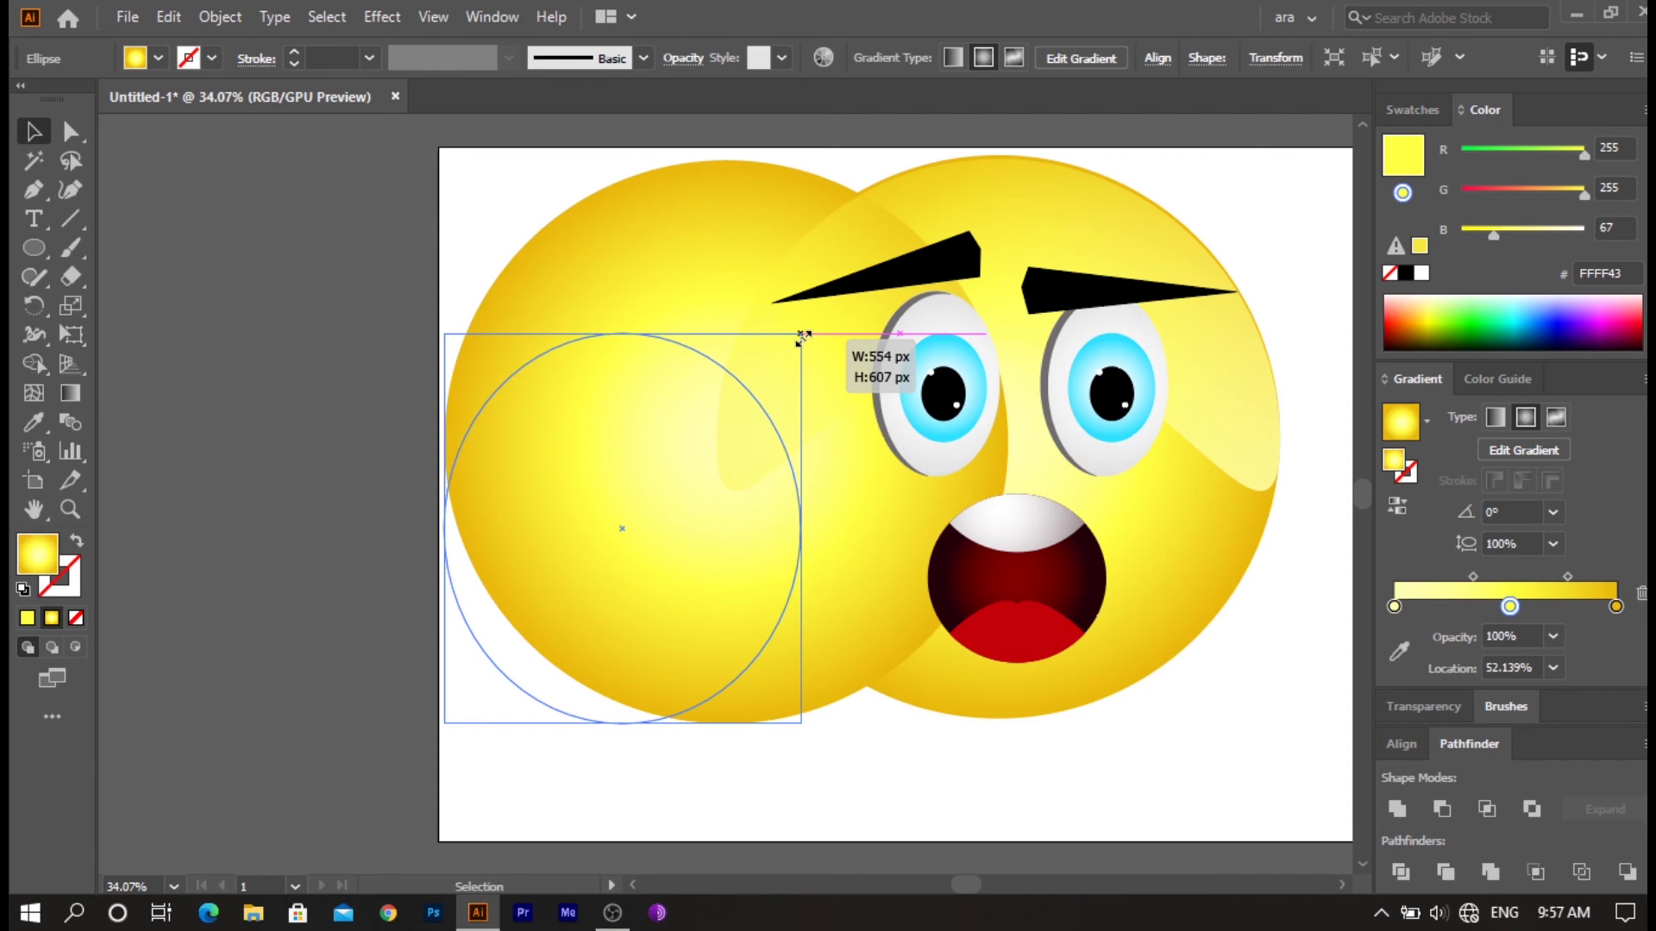
left_click_drag(803, 336, 592, 554)
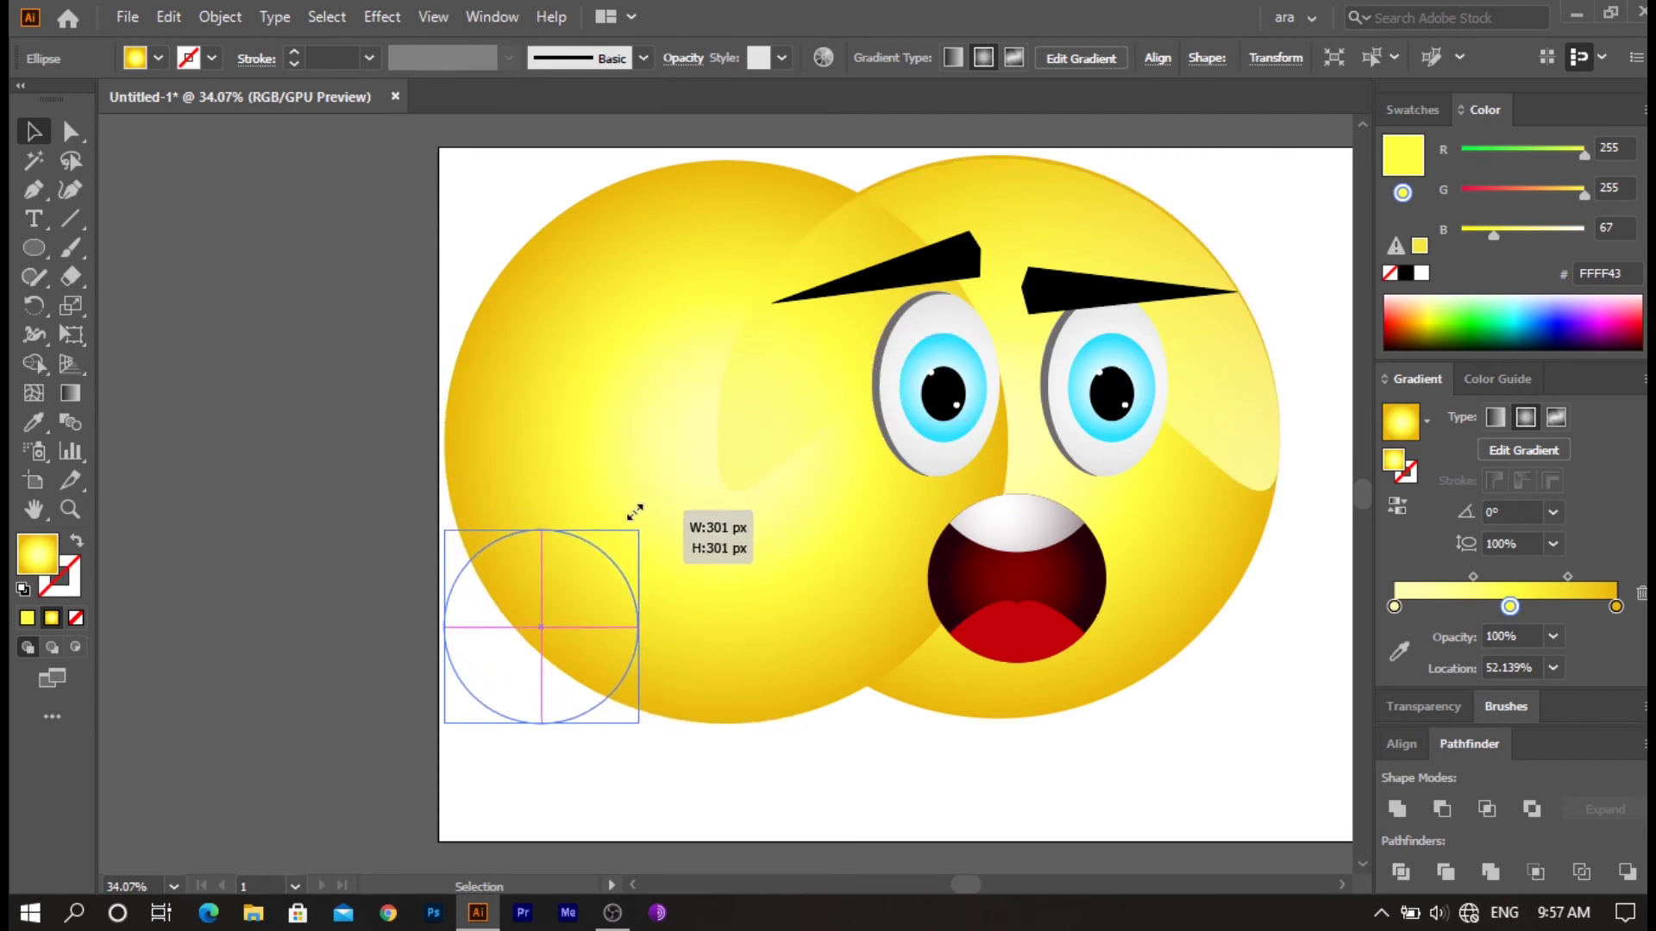
left_click_drag(593, 555, 555, 577)
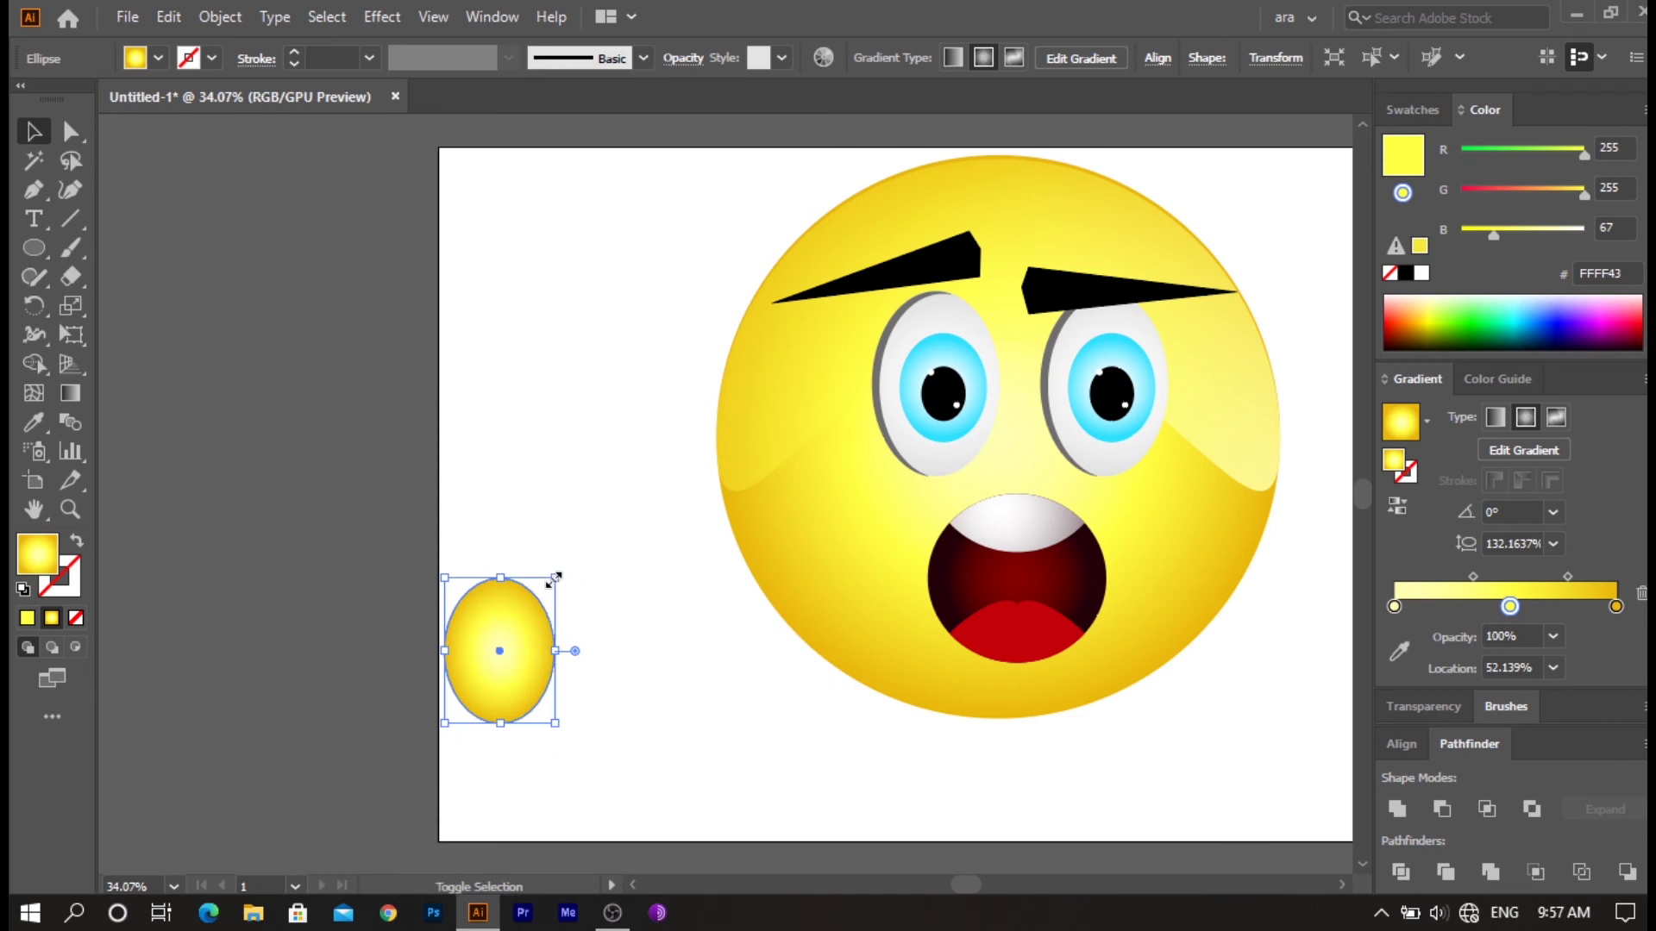
left_click_drag(555, 577, 520, 626)
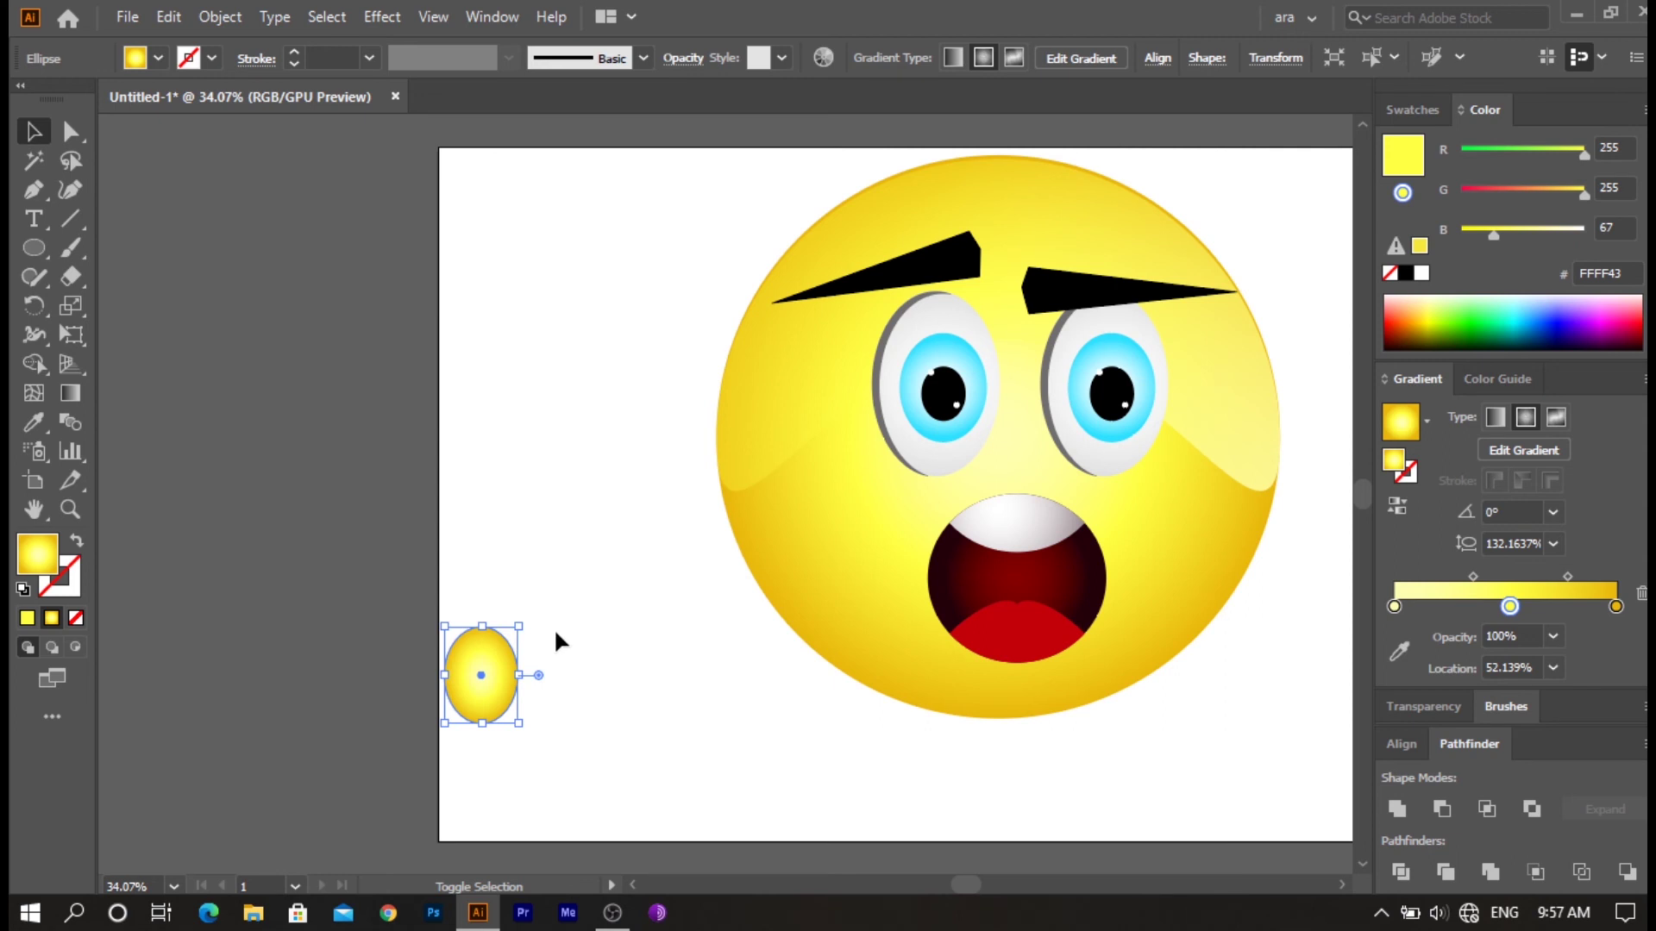
left_click_drag(494, 671, 583, 592)
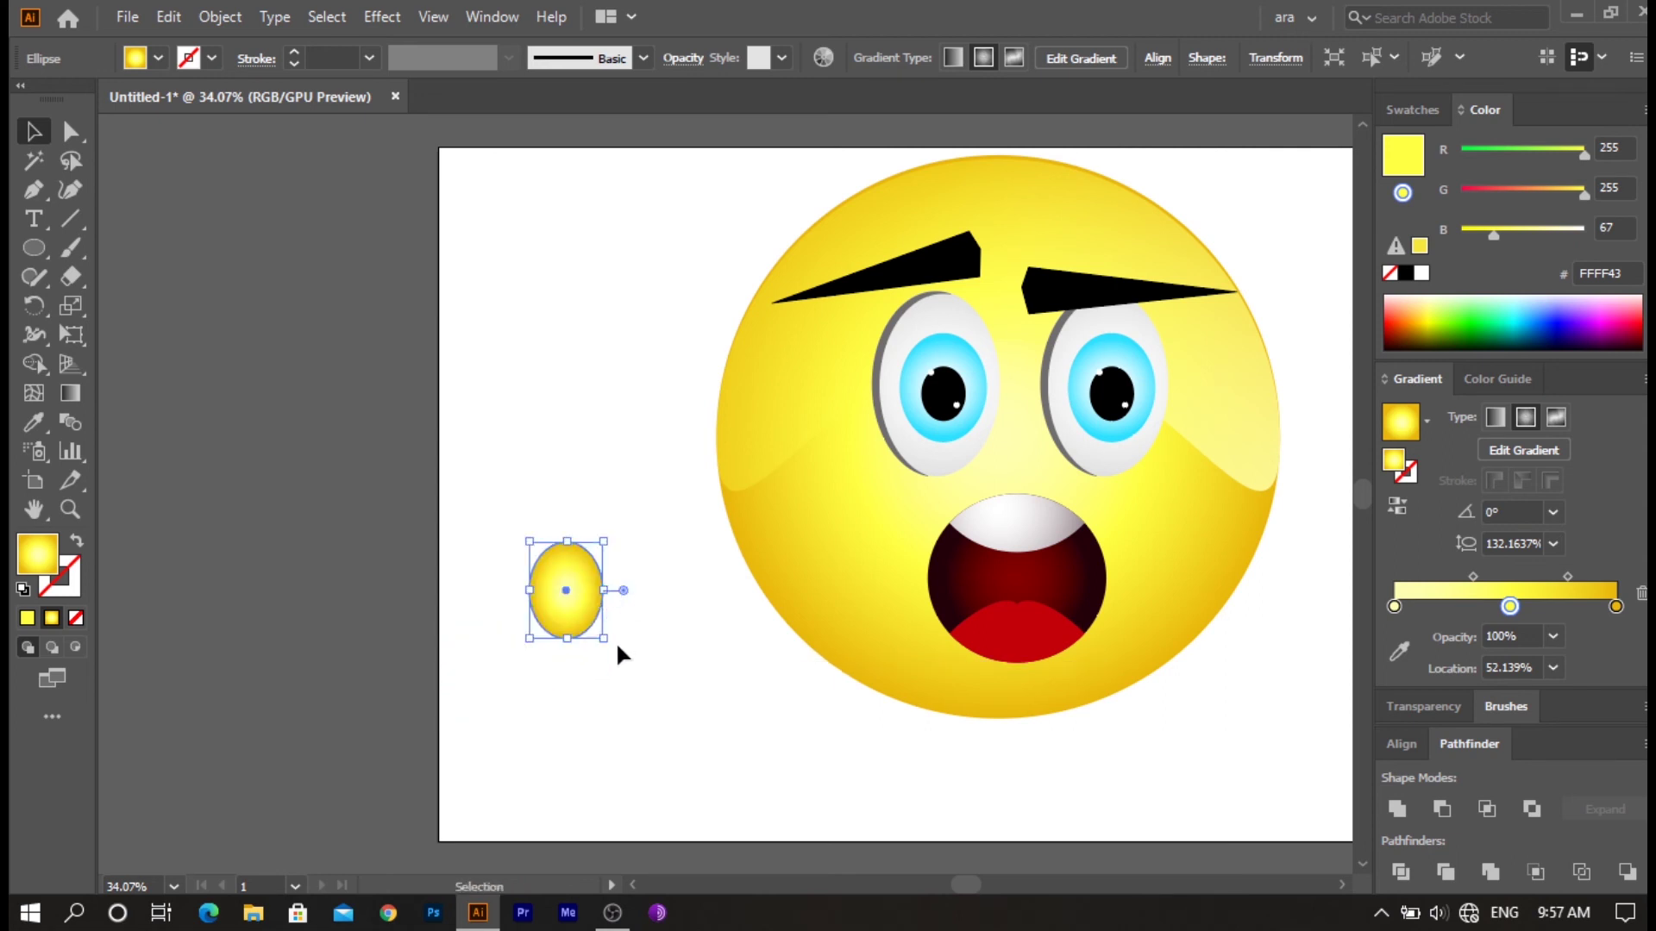
left_click(73, 133)
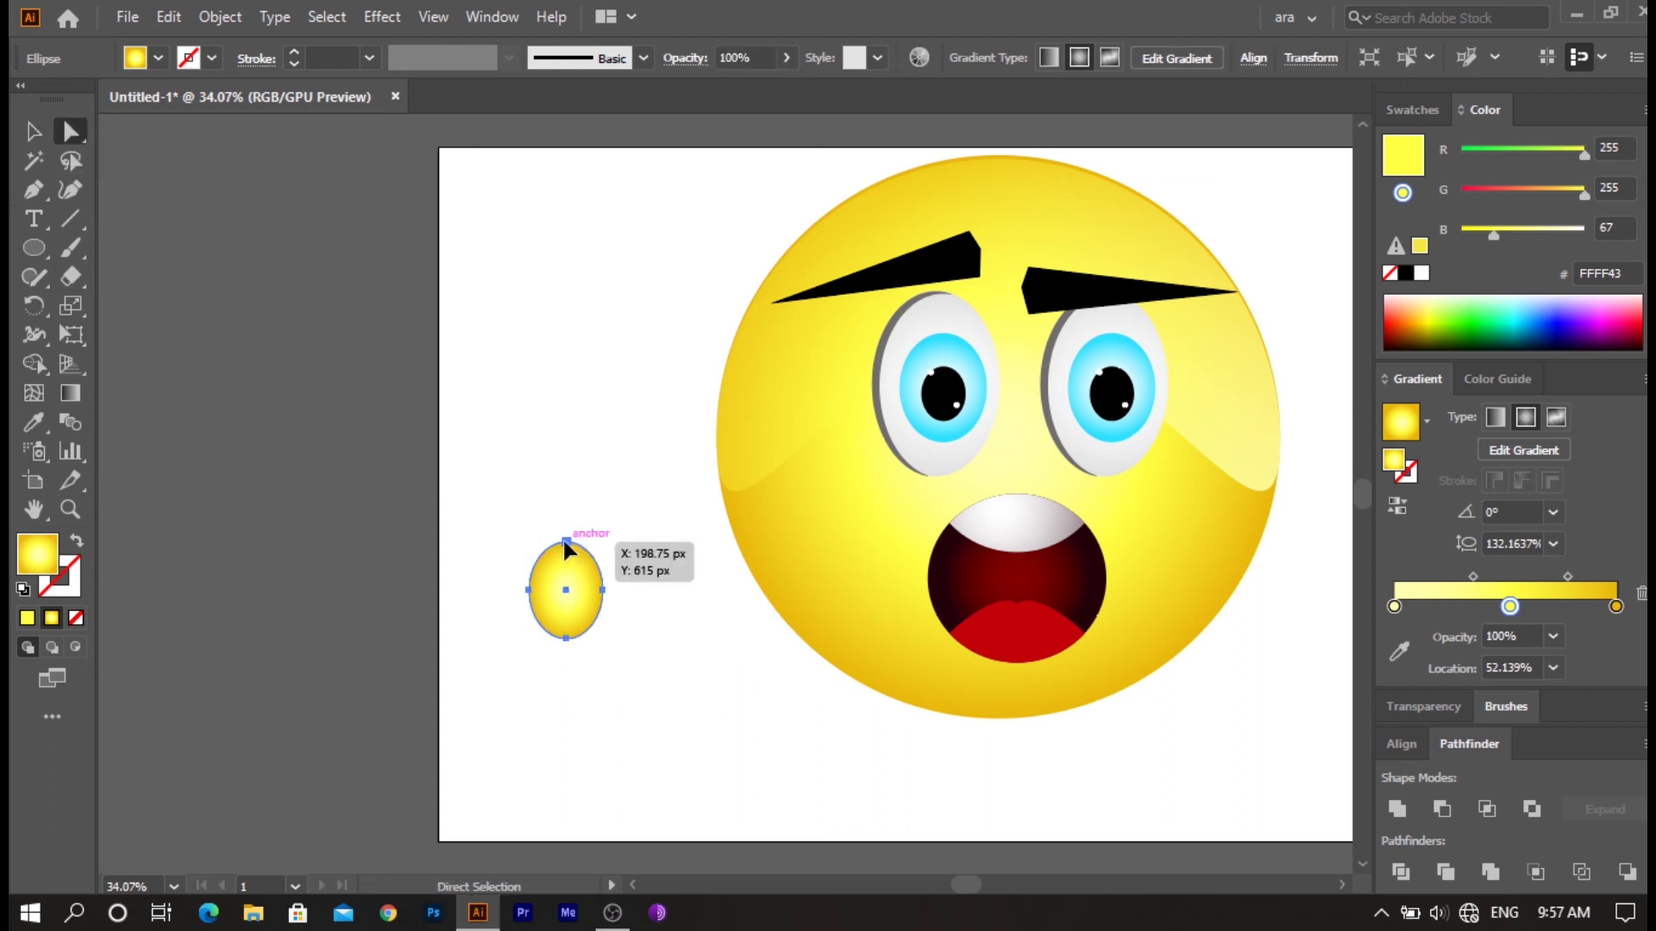
- Pull the oval's top anchor upward and tighten its handles into a sharp teardrop tip
left_click_drag(565, 545, 571, 536)
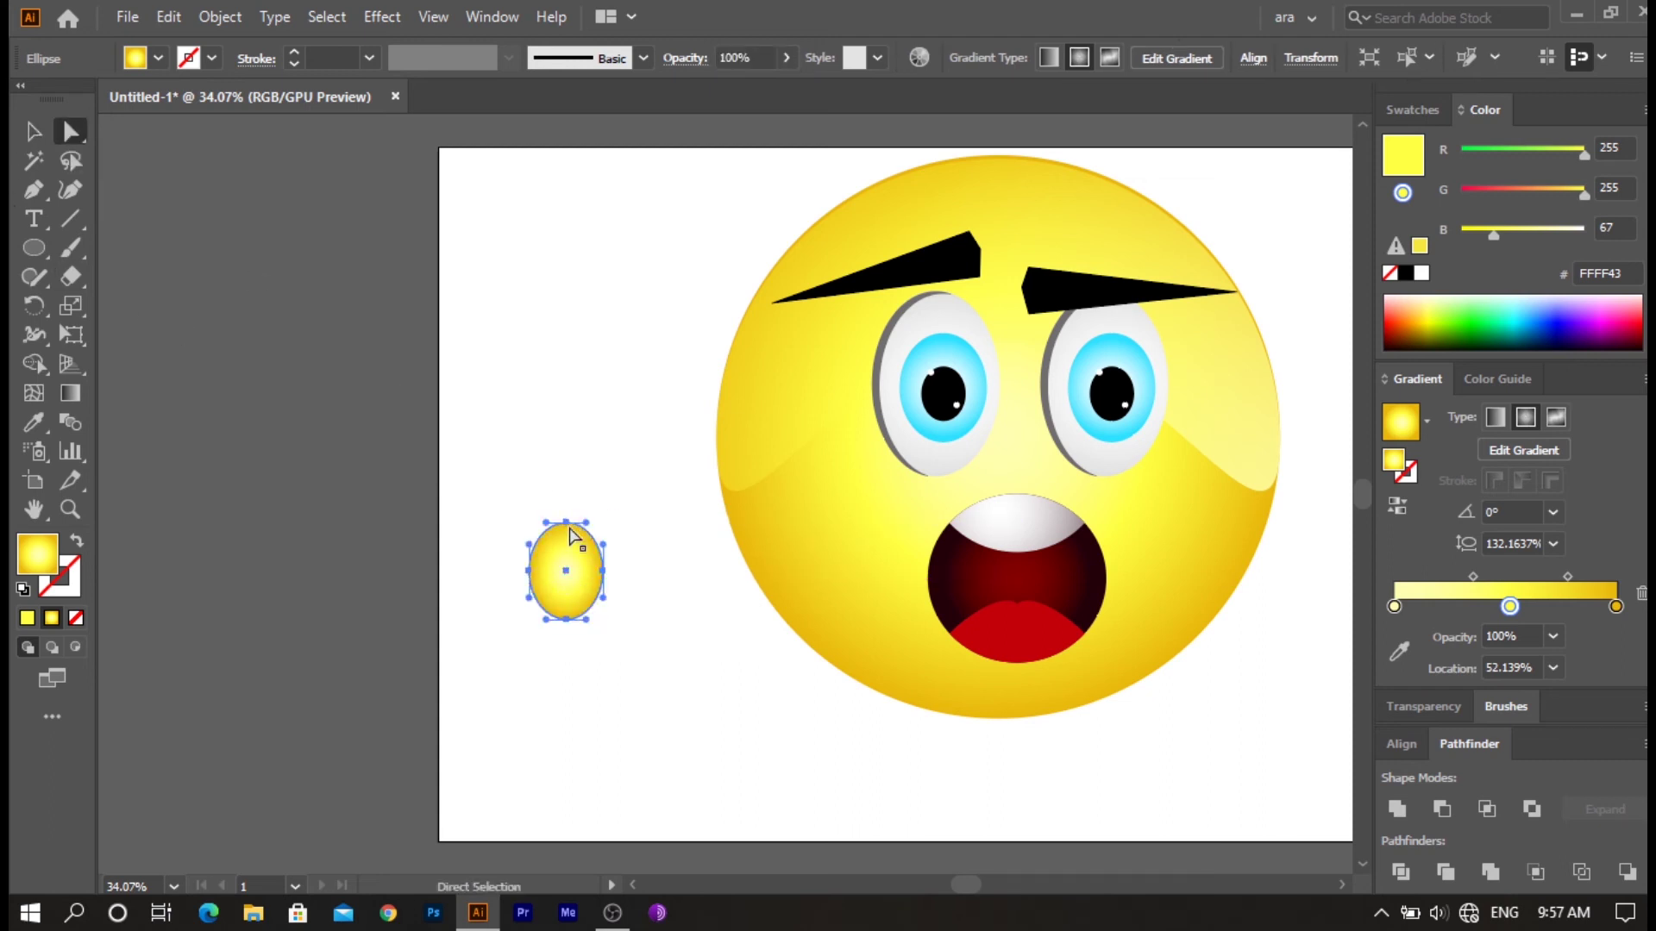
key("ctrl+shift+a")
left_click_drag(569, 536, 574, 490)
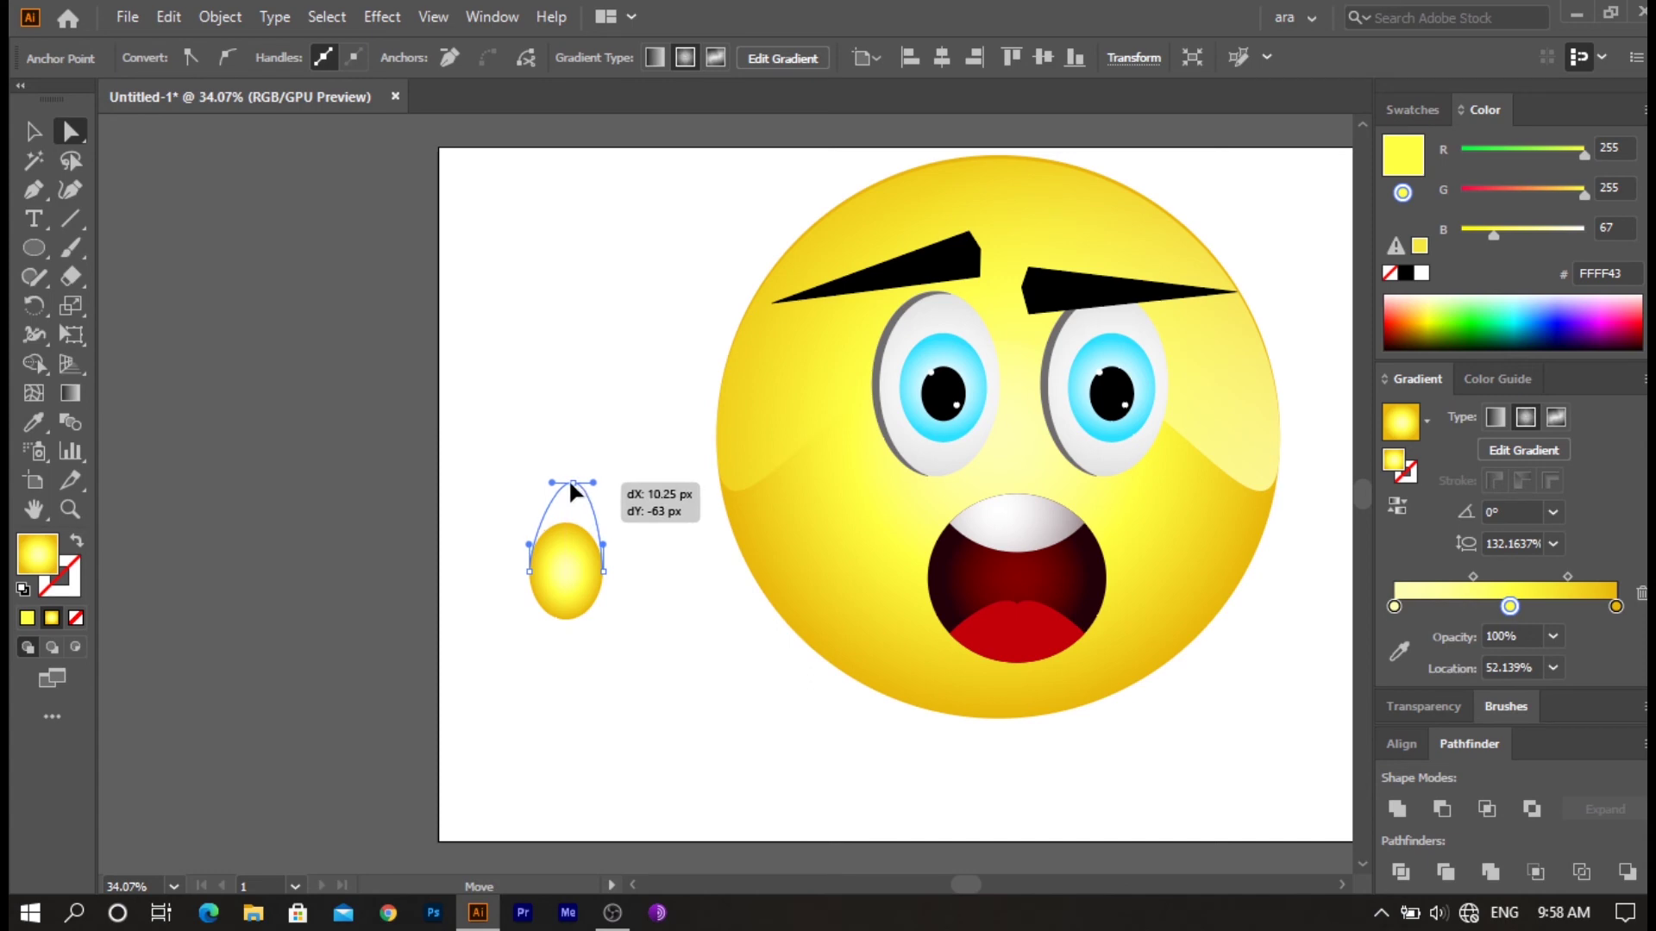
left_click_drag(573, 490, 571, 483)
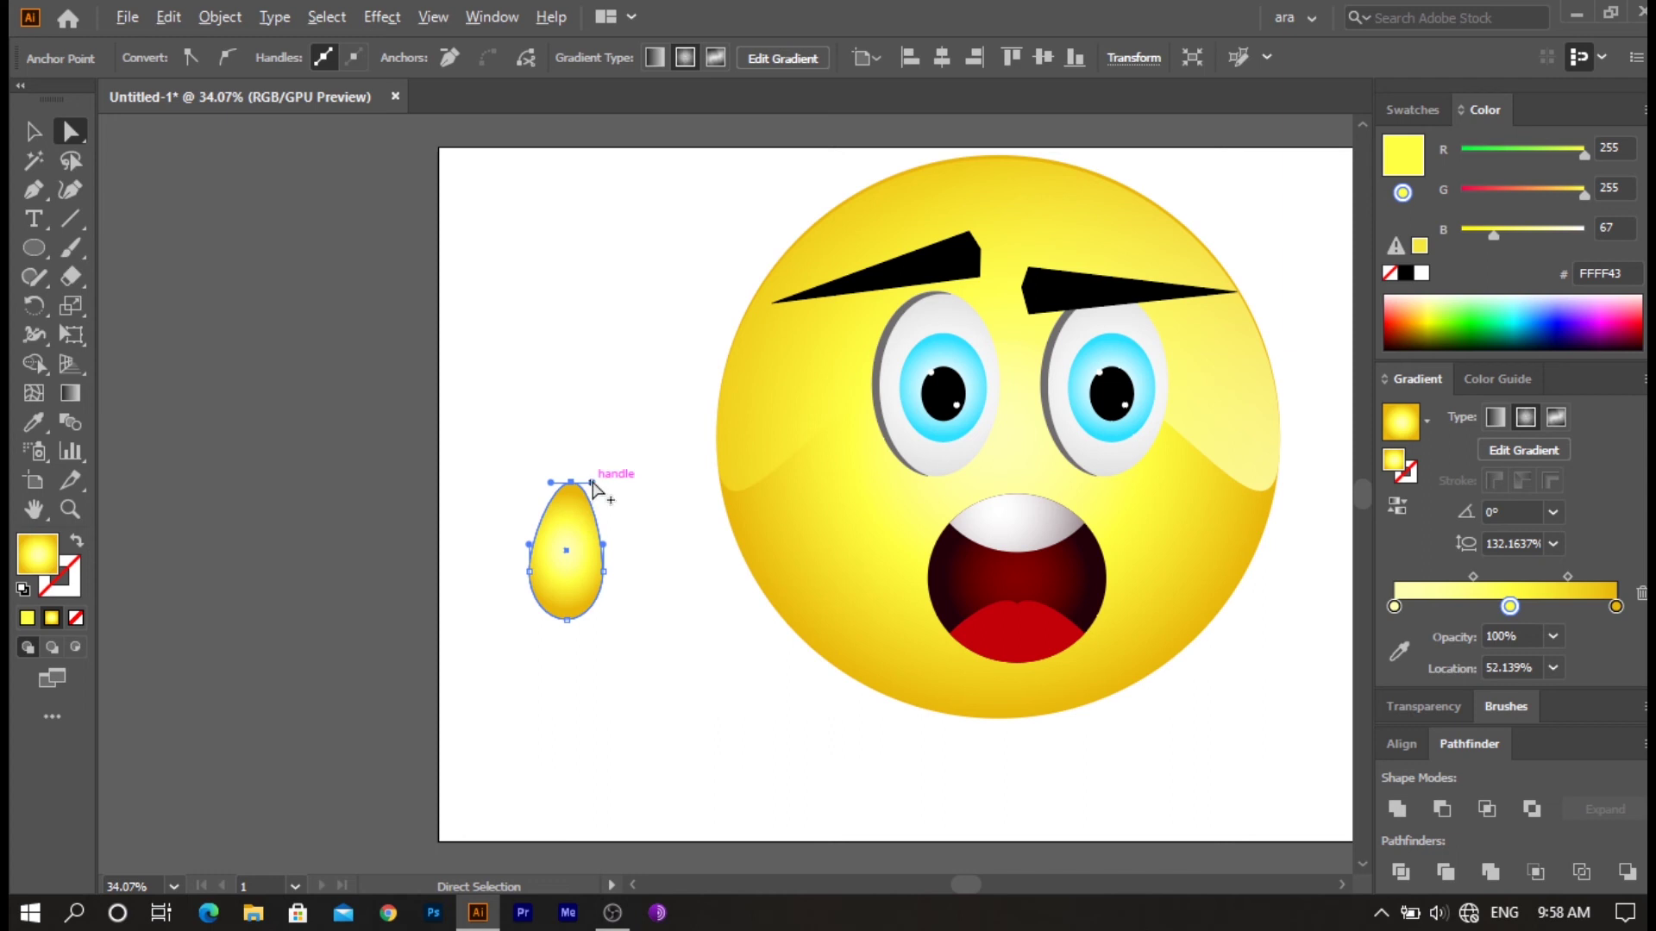
left_click_drag(592, 483, 591, 477)
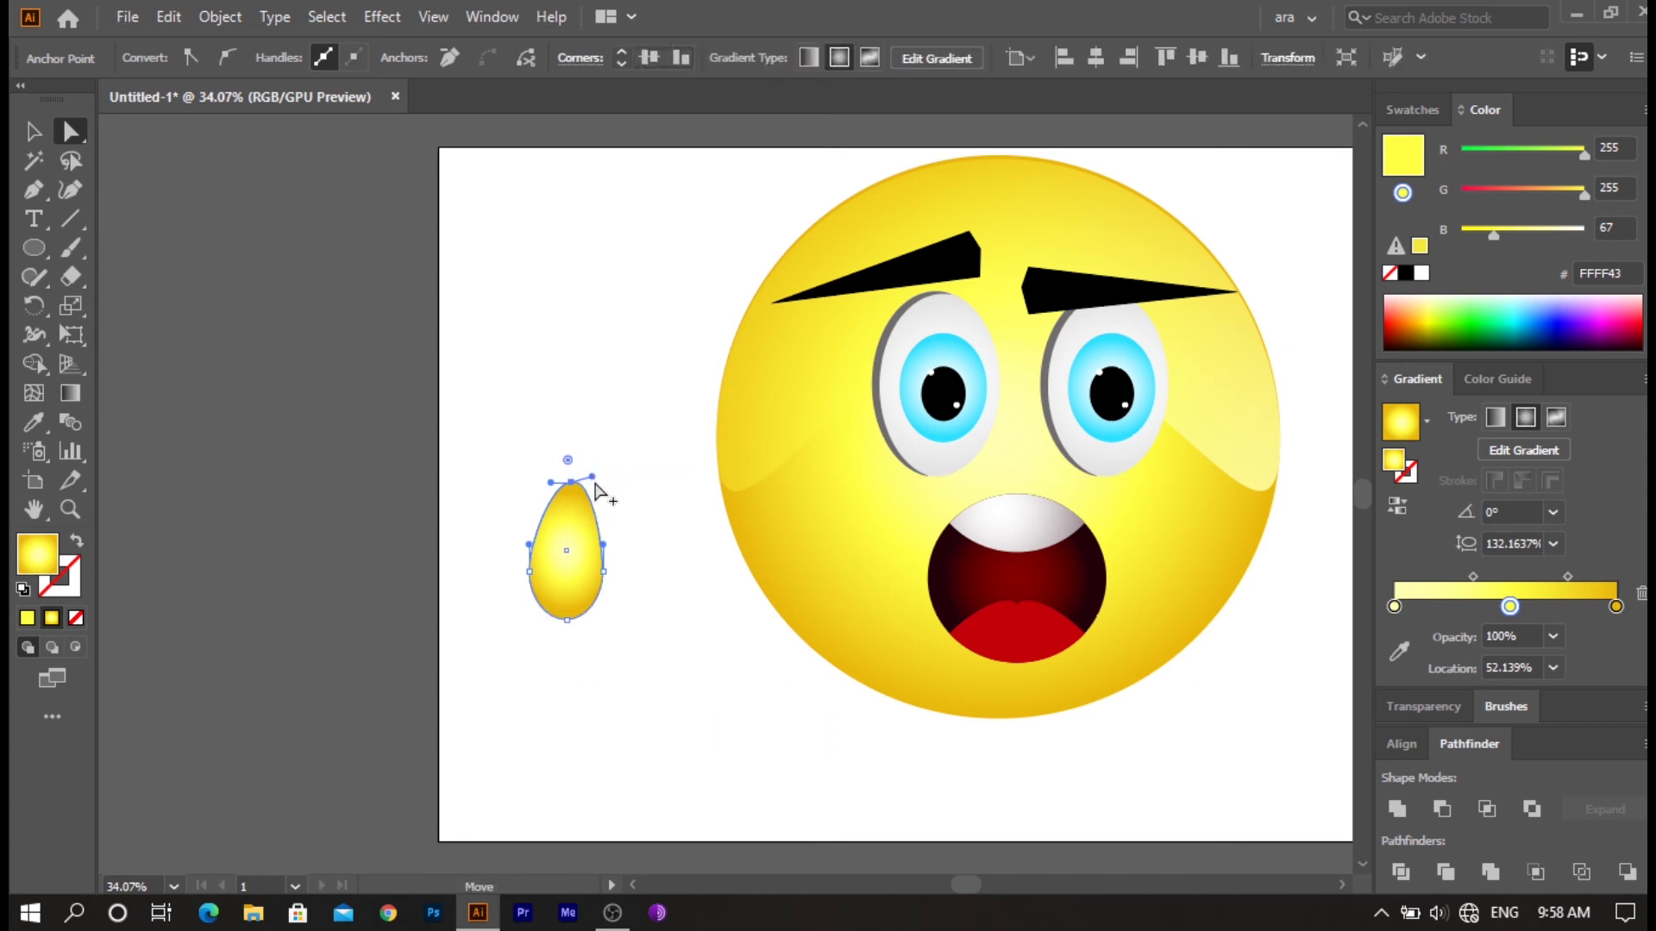
left_click_drag(590, 466, 565, 465)
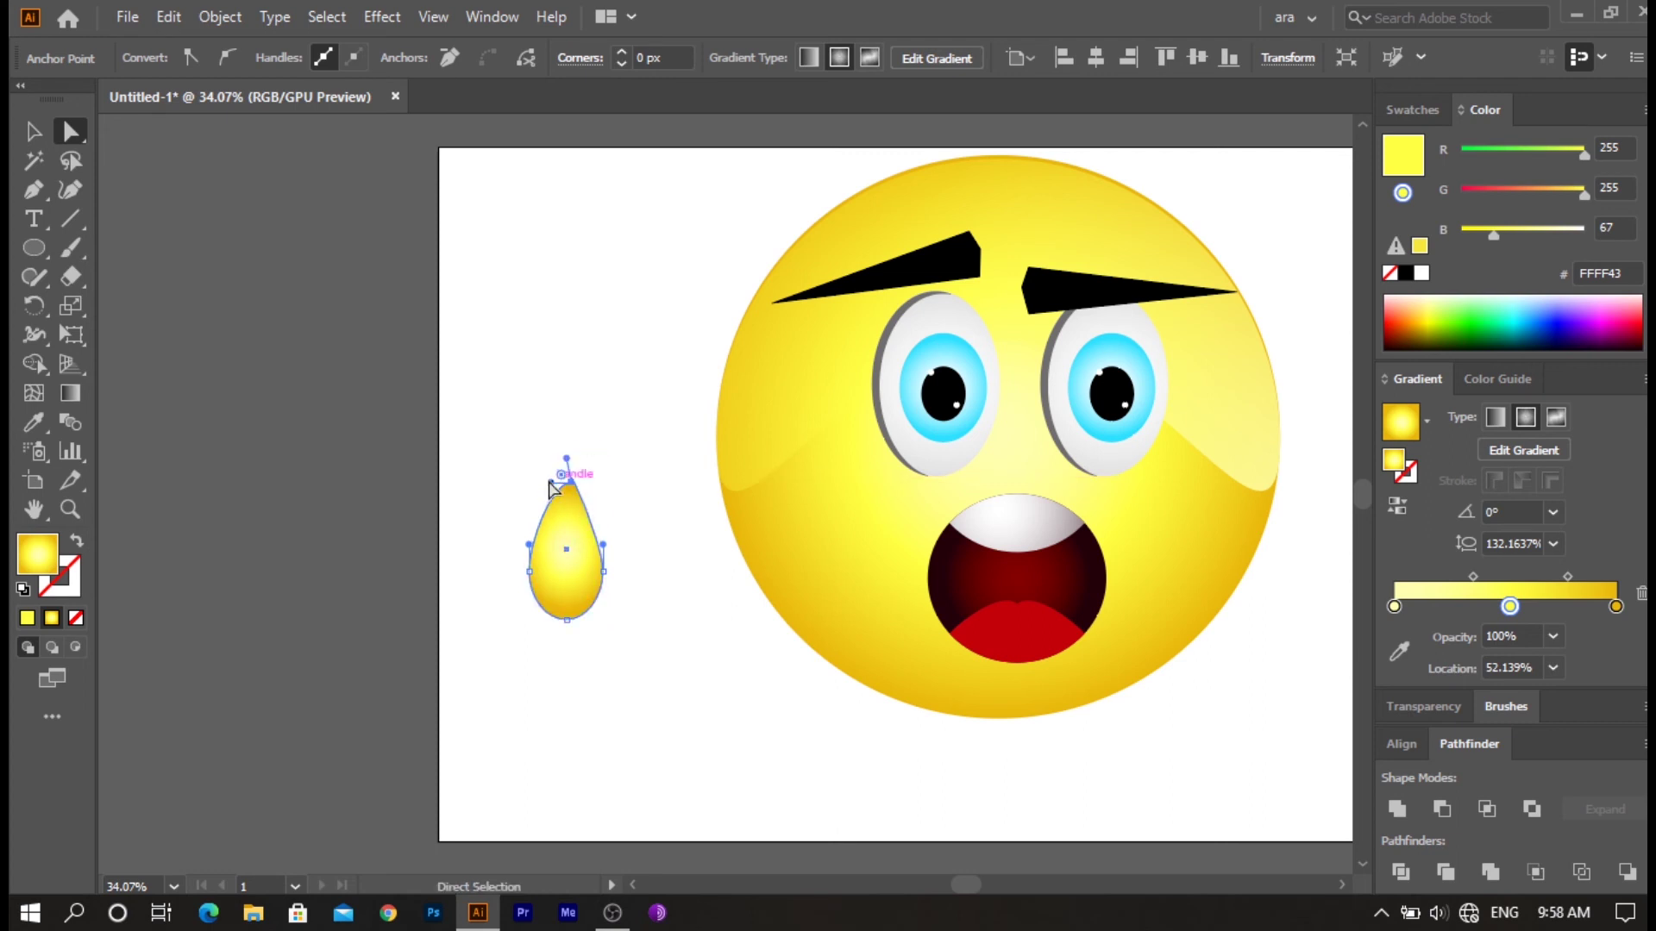
left_click(554, 474)
left_click(569, 507)
mouse_move(565, 477)
left_mouse_down()
mouse_move(552, 463)
mouse_move(577, 453)
left_mouse_up()
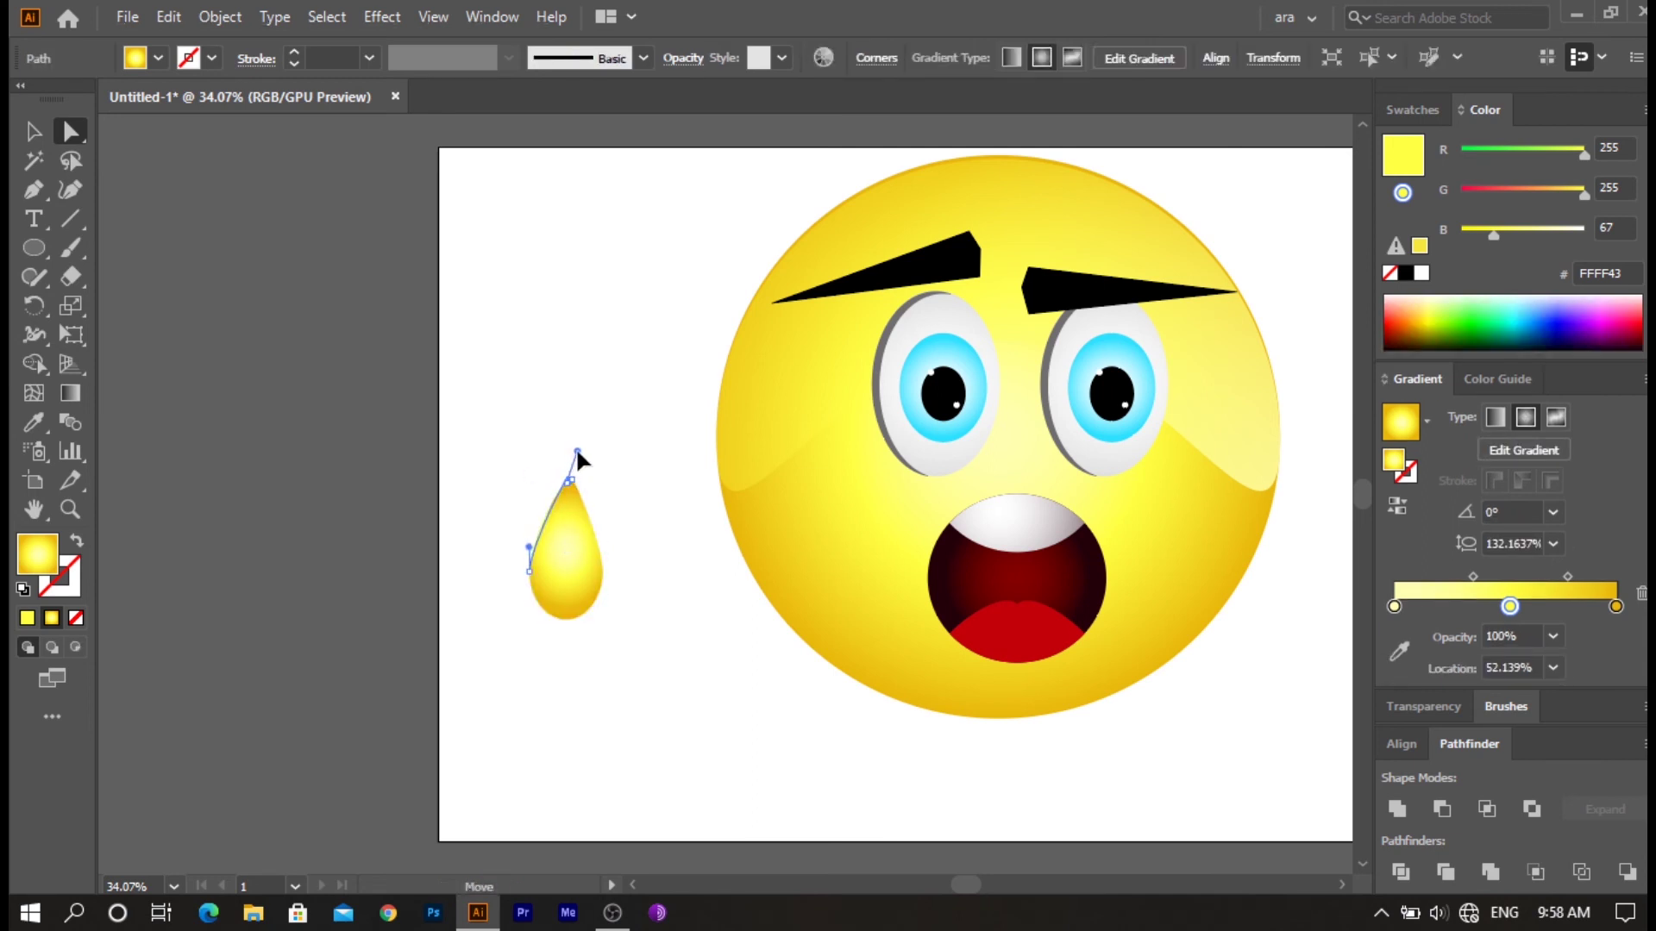
left_click_drag(577, 455, 577, 455)
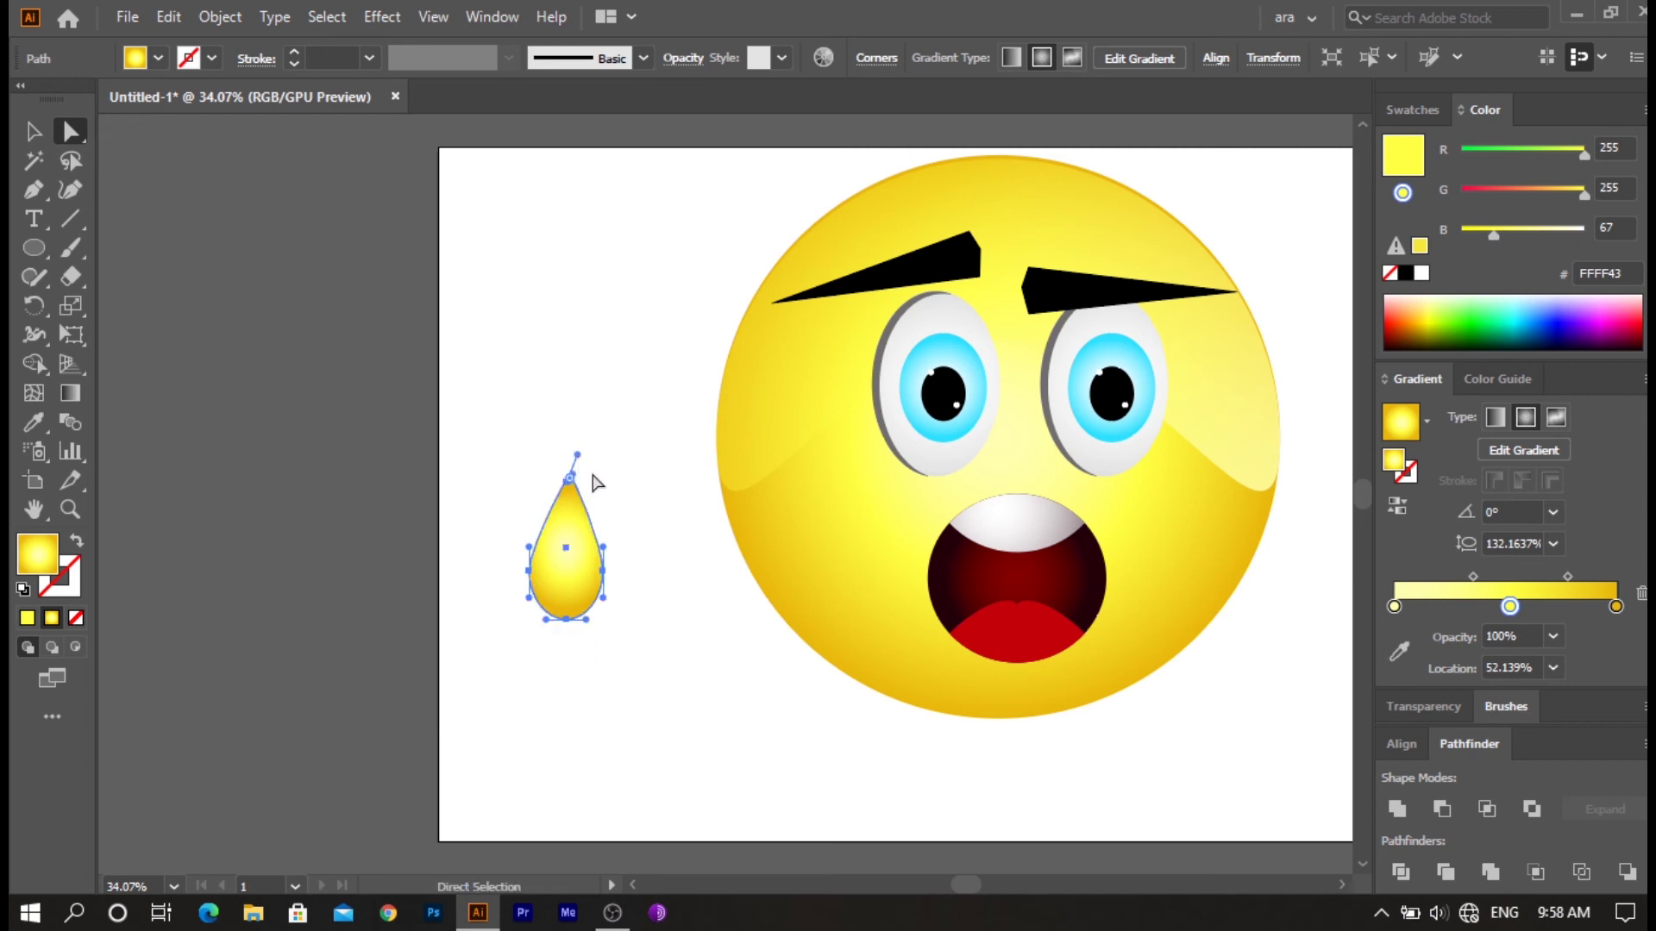
left_click(613, 498)
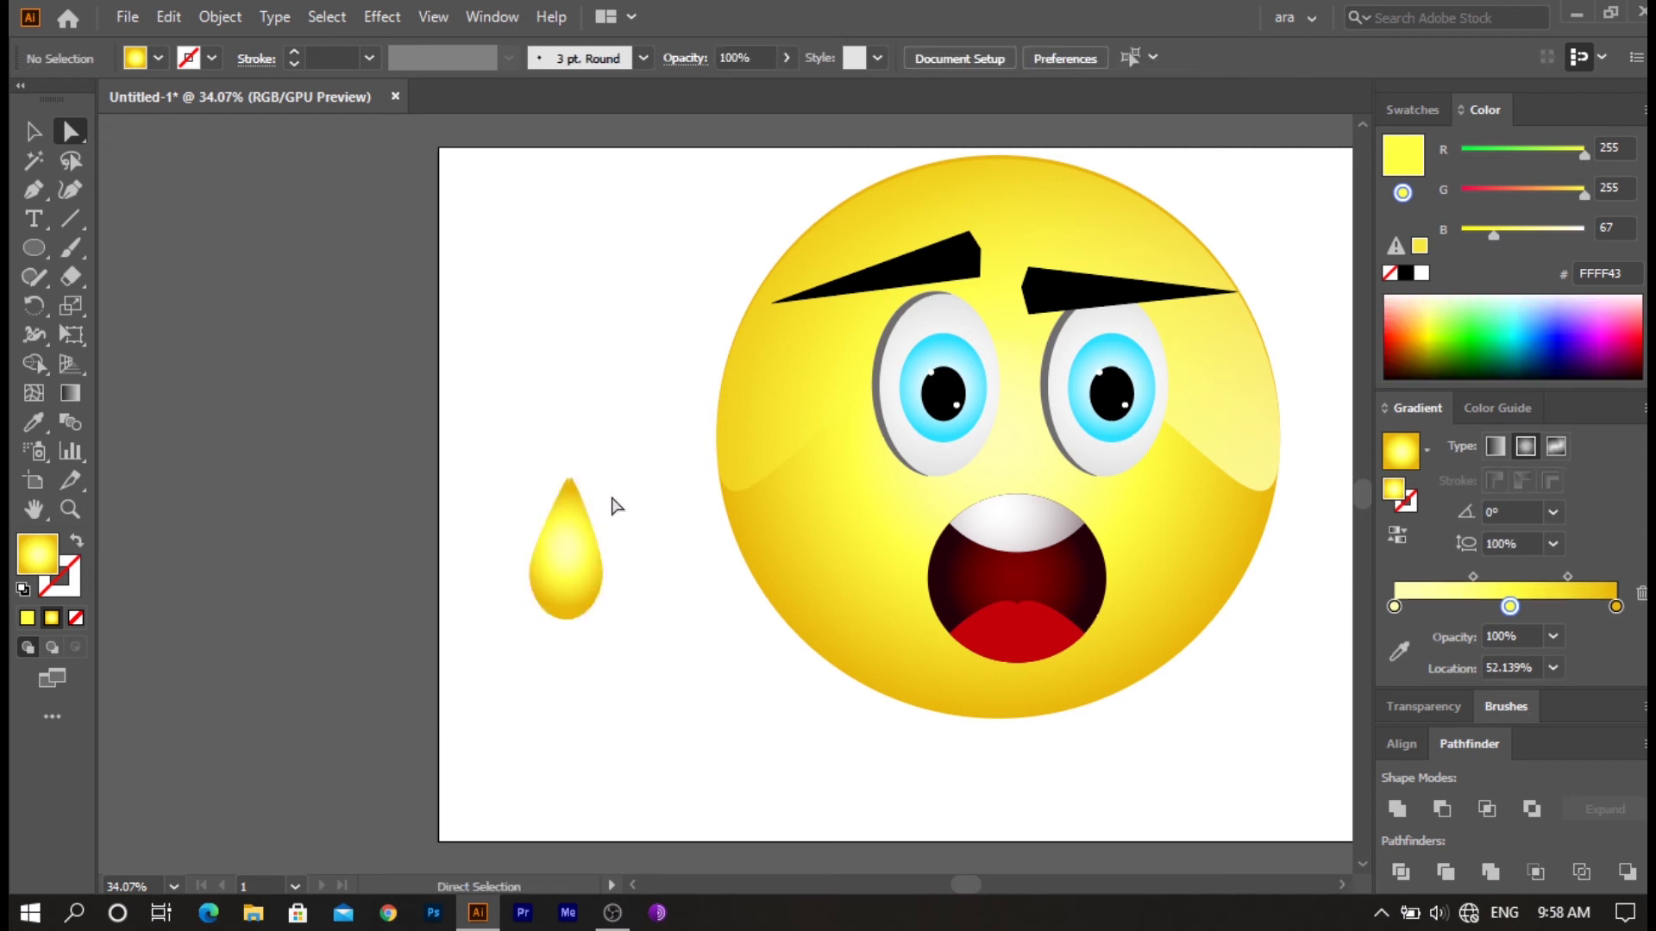
left_click(576, 571)
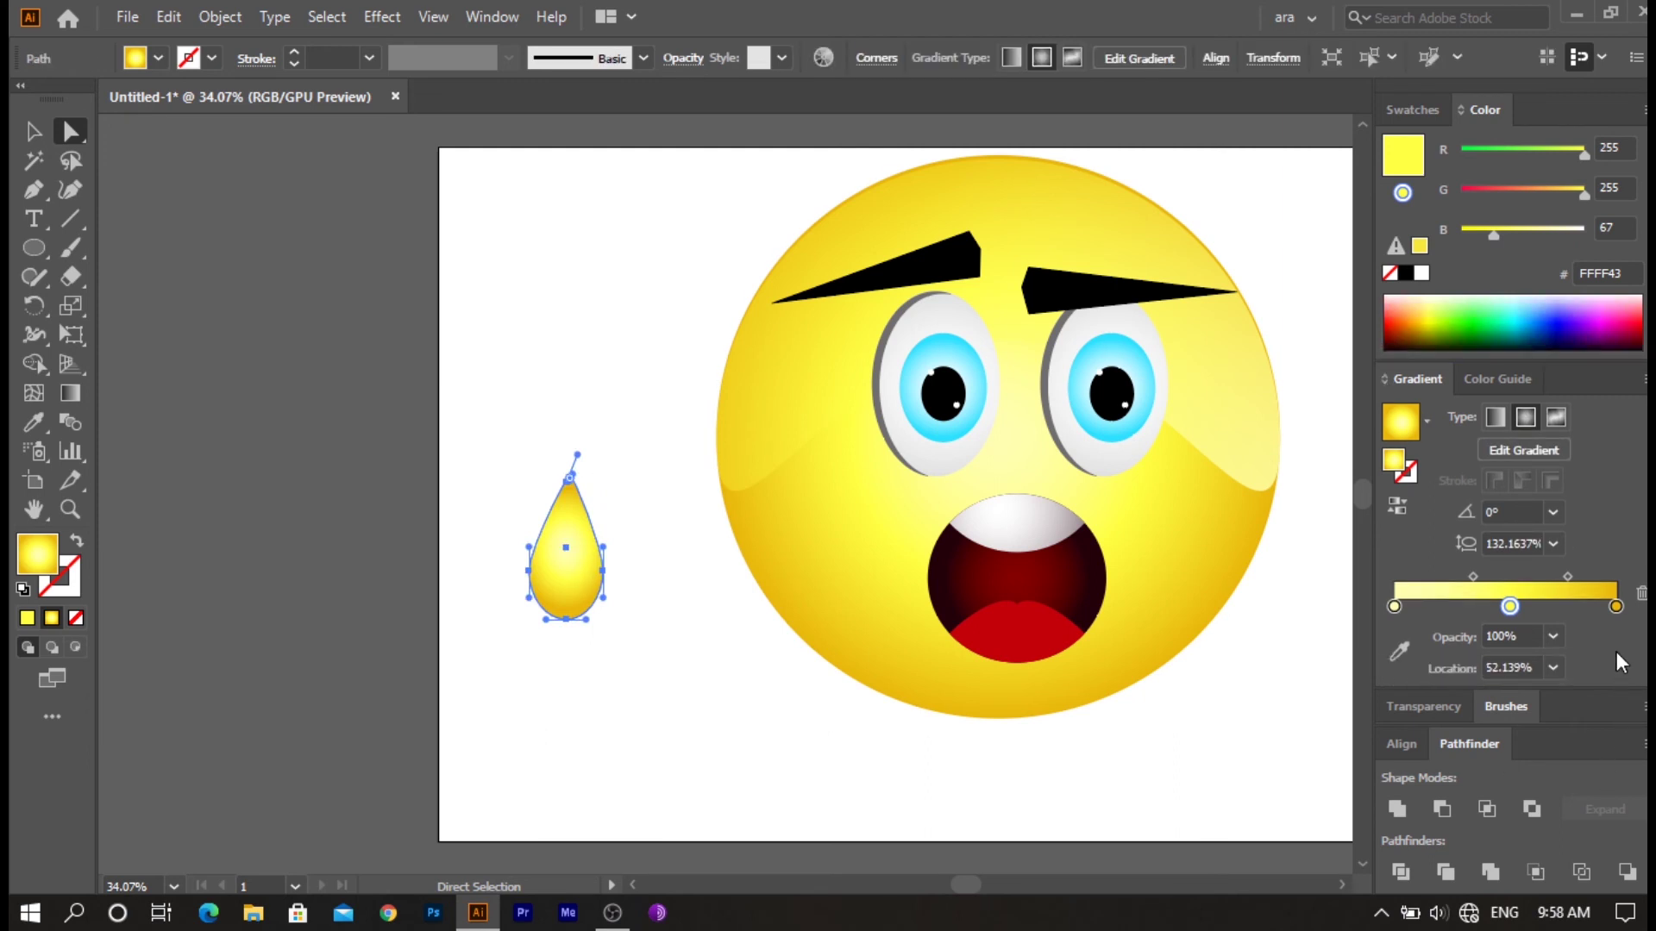
- Set the gradient's end stop to pure cyan, RGB 0,255,255
double_click(1617, 607)
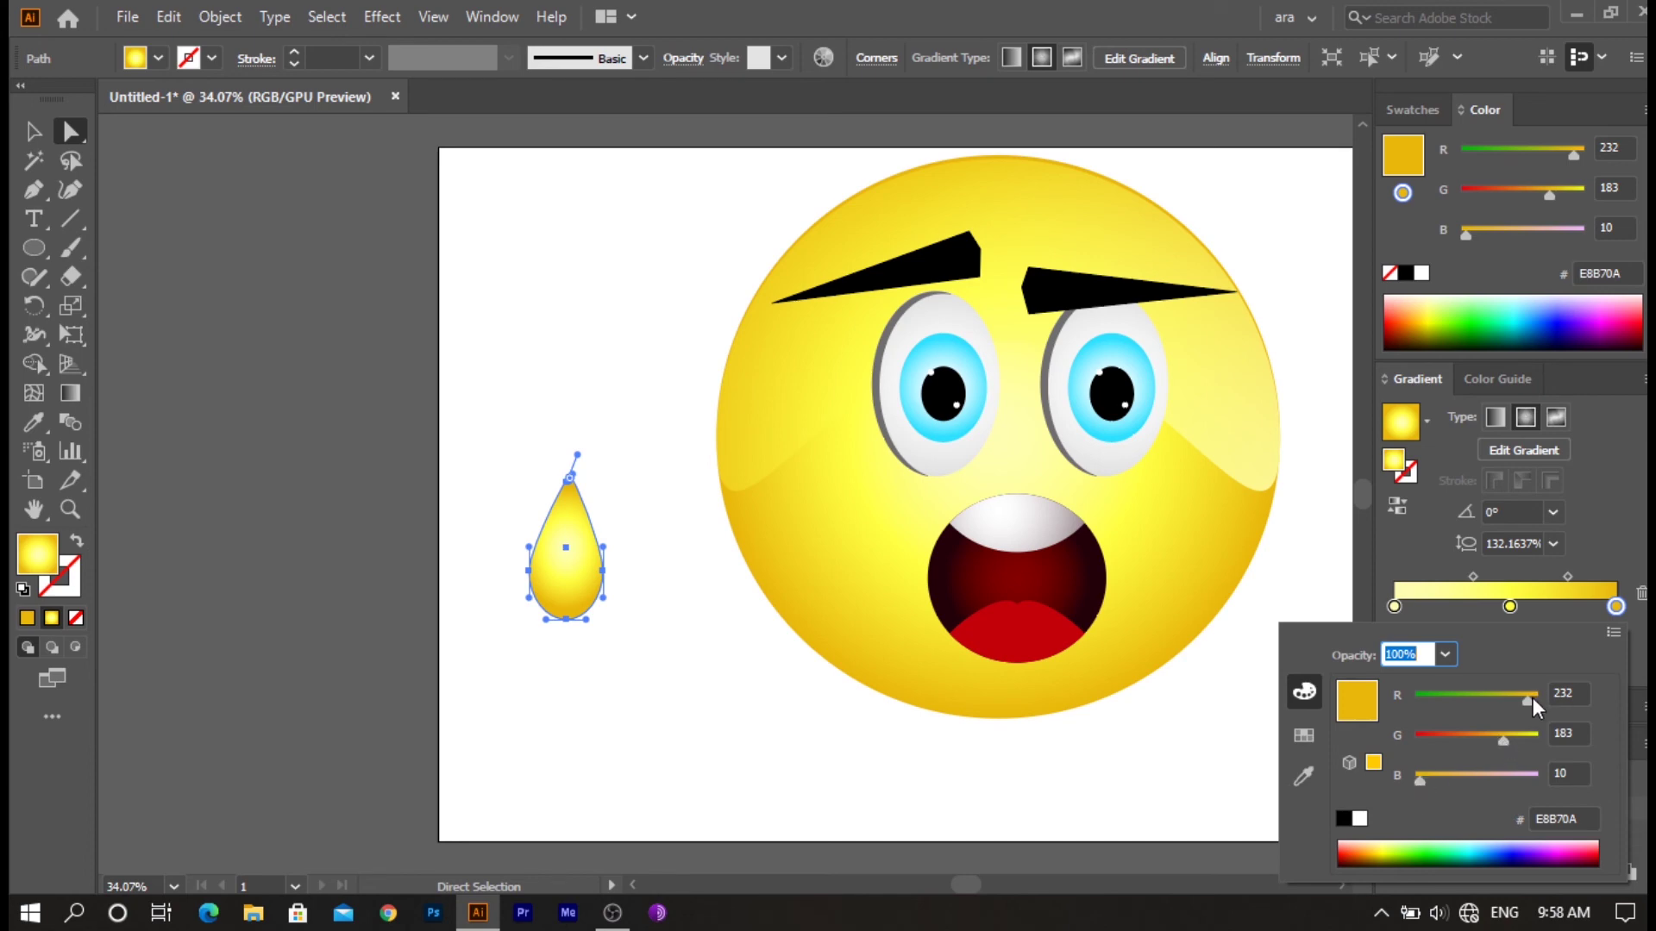
left_click_drag(1534, 697, 1414, 700)
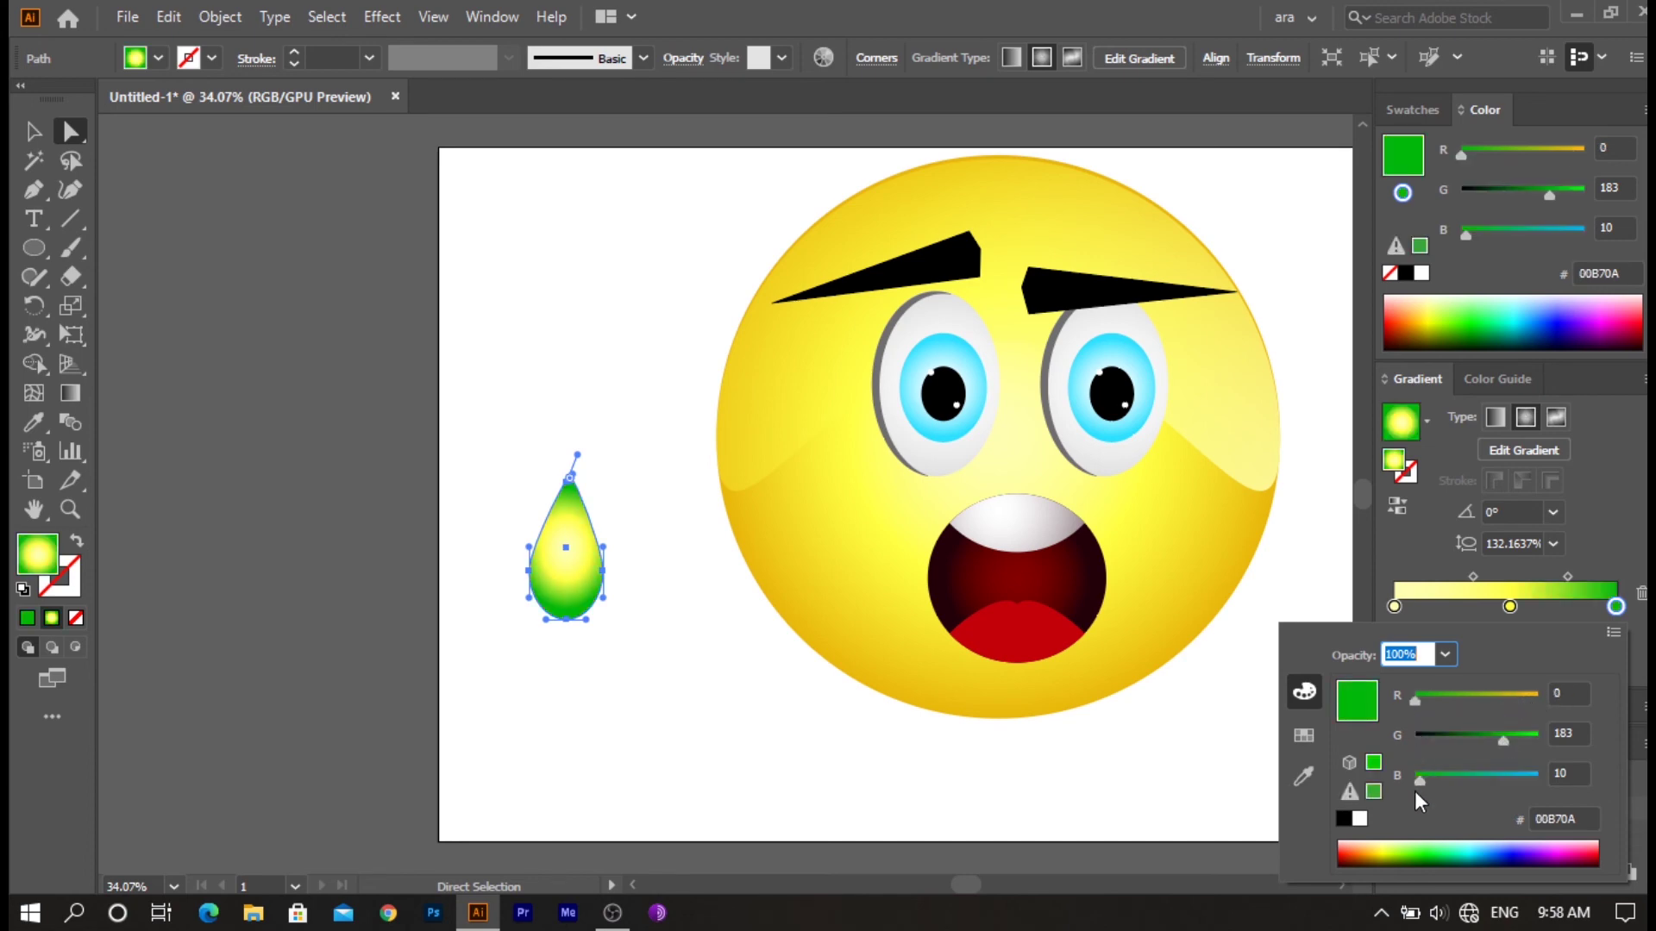
left_click_drag(1419, 779, 1498, 779)
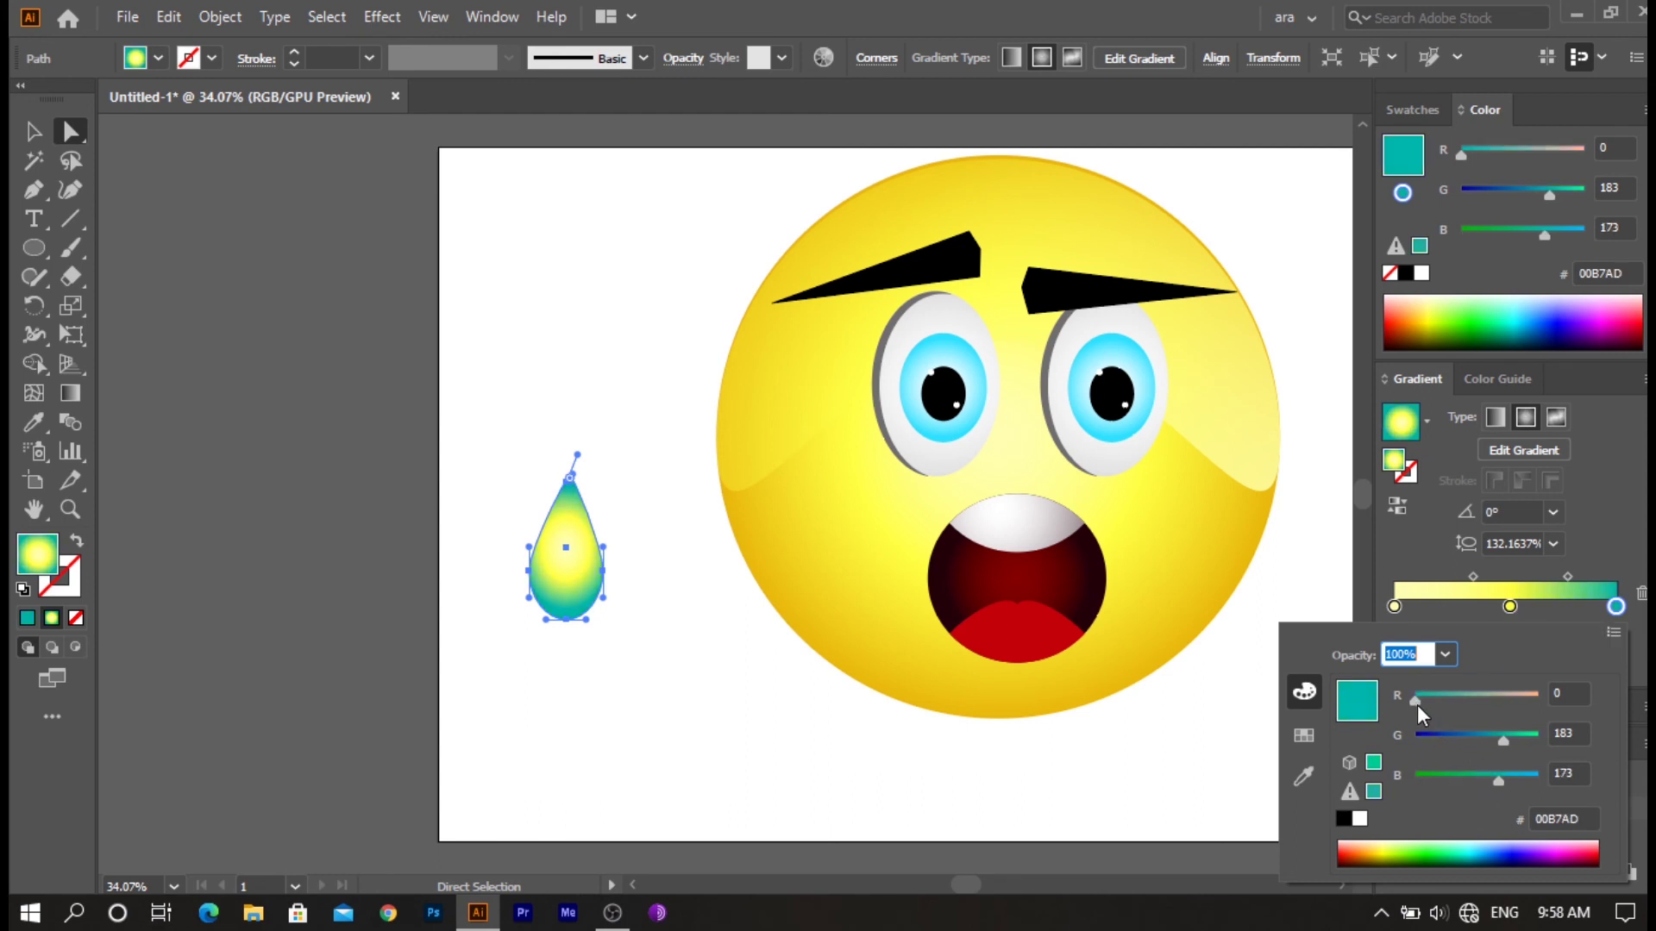
left_click_drag(1498, 781, 1546, 781)
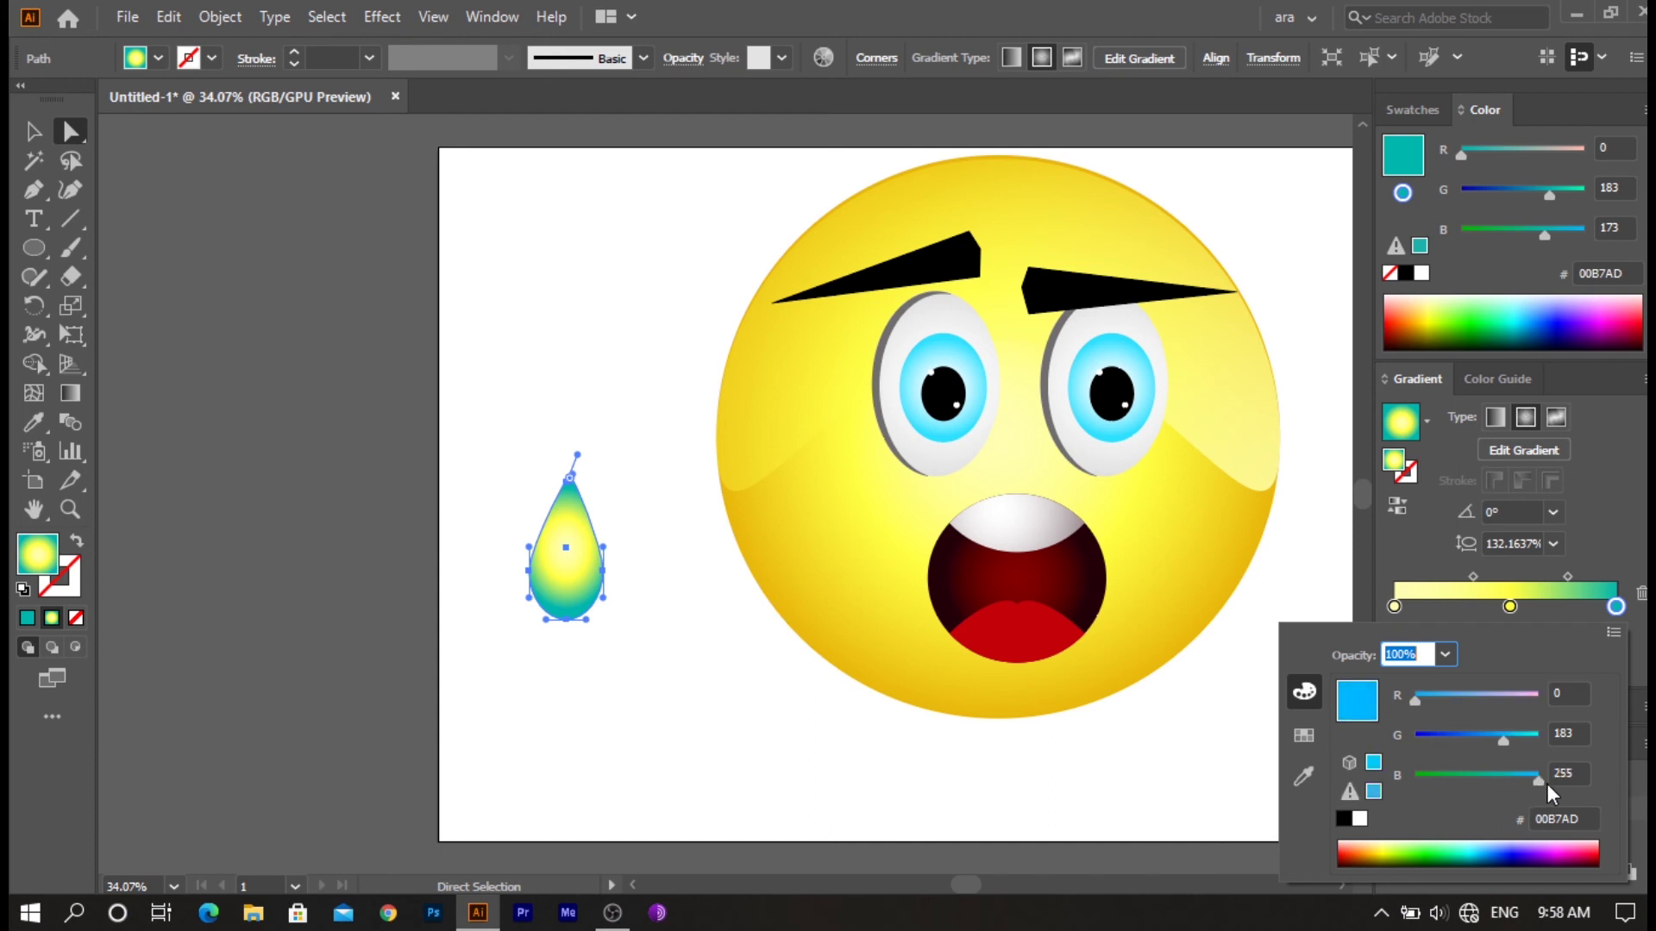
left_click_drag(1508, 740, 1530, 741)
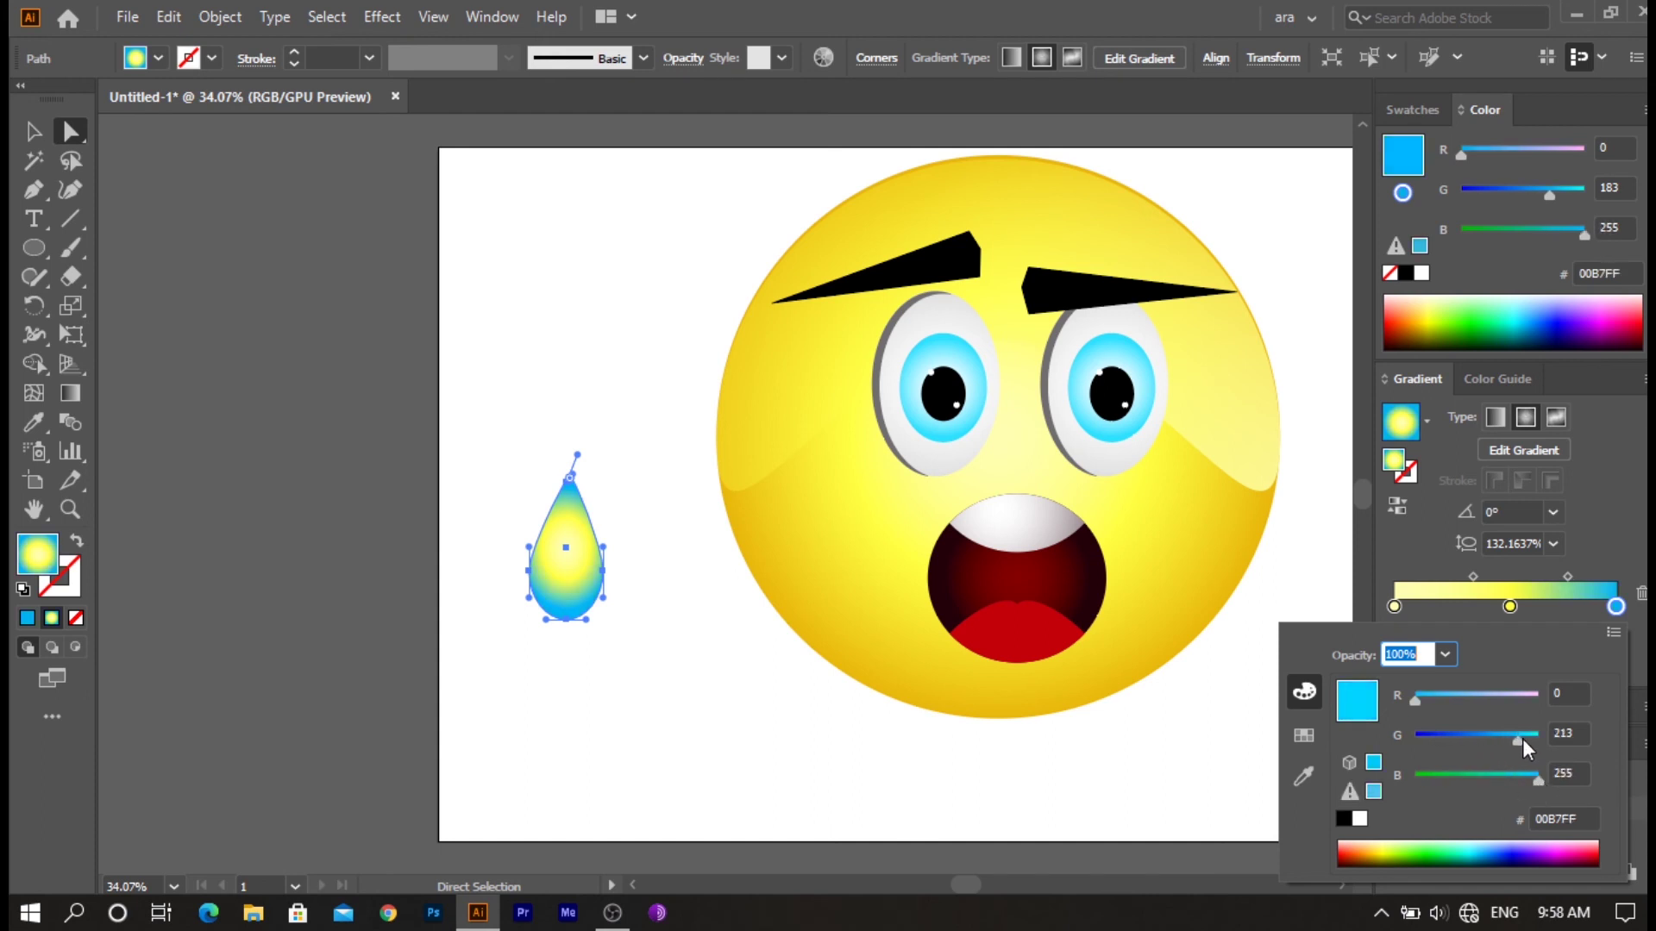
left_click_drag(1530, 740, 1548, 740)
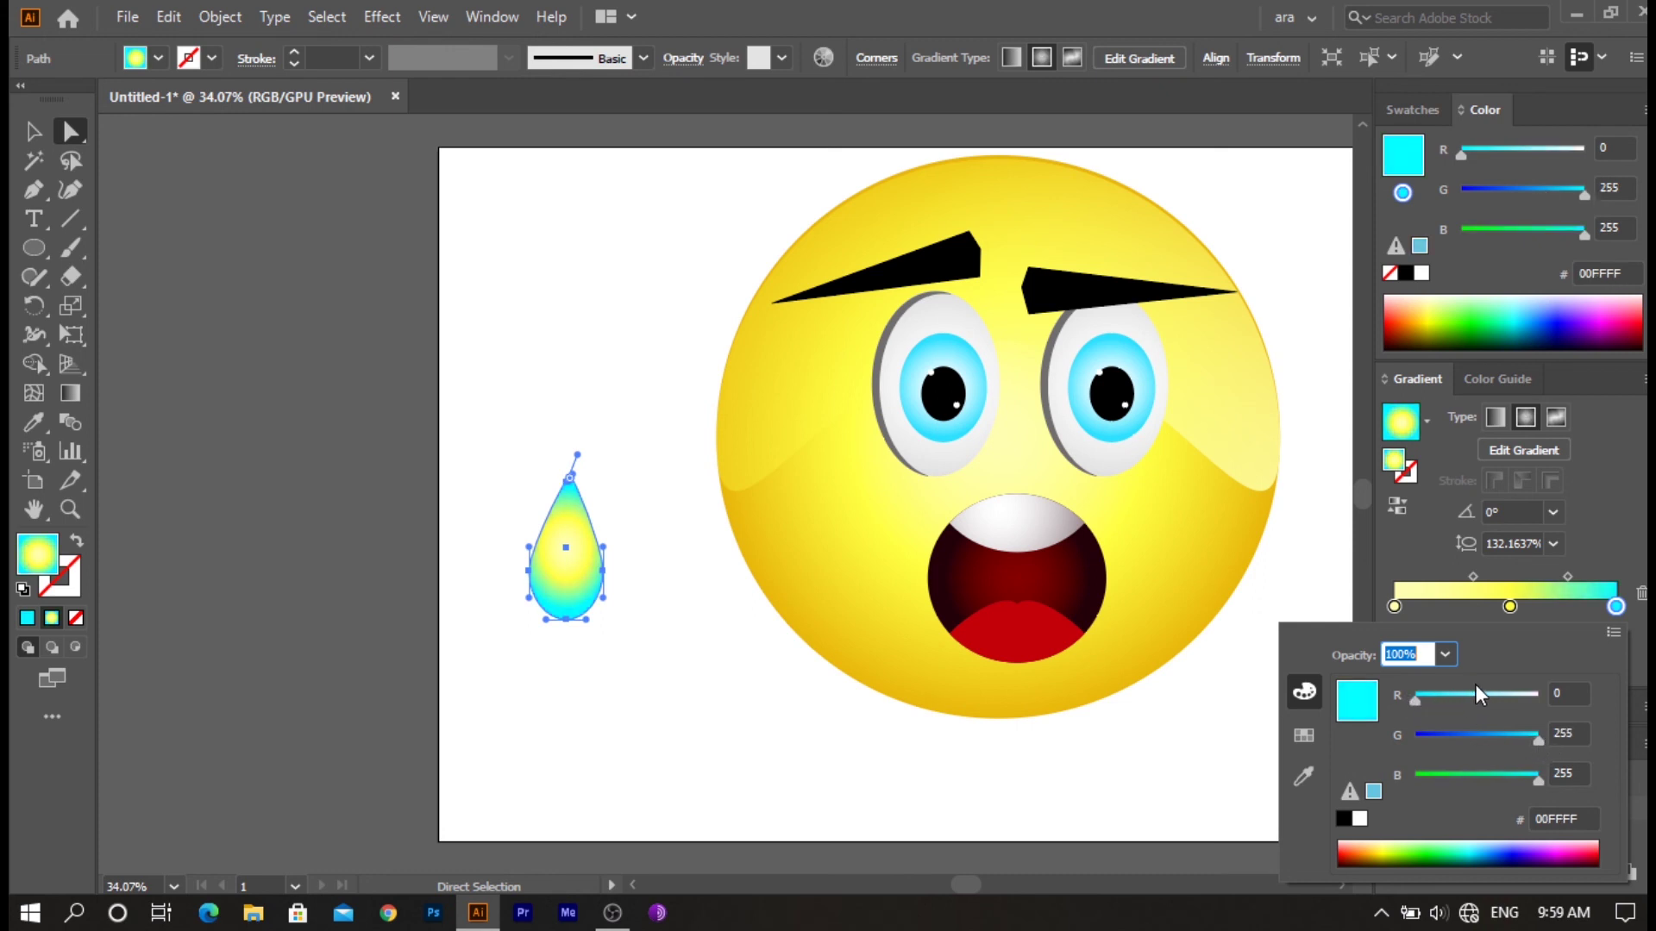
left_click(1509, 607)
- Delete the middle yellow stop from the drop's gradient
double_click(1509, 606)
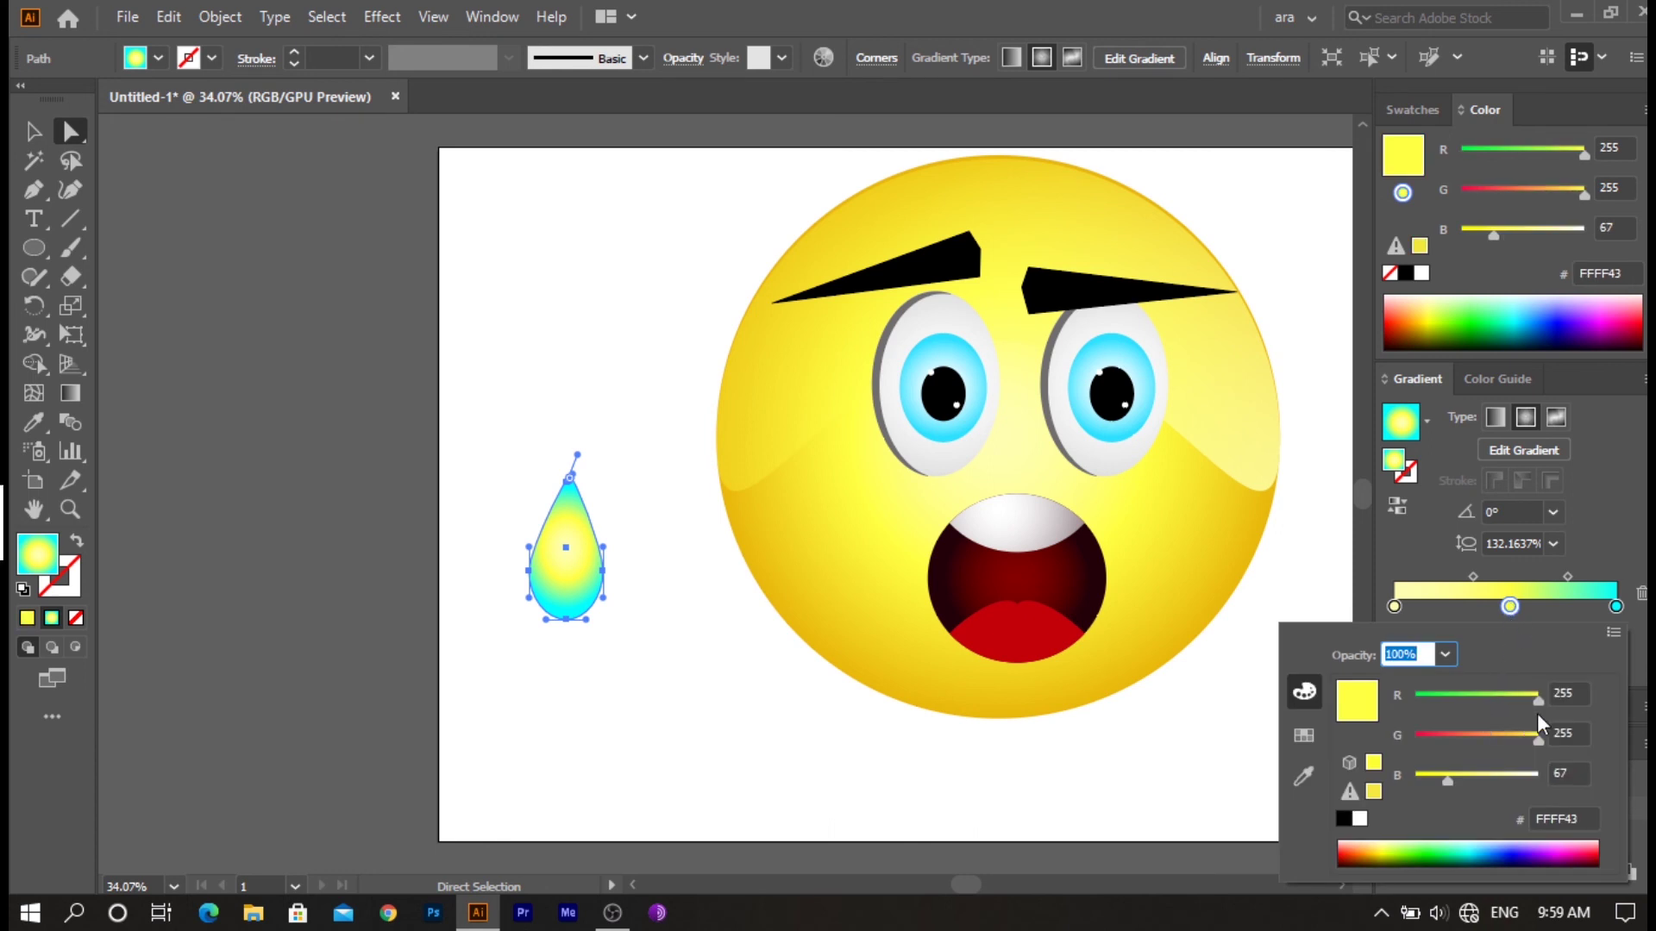
key("Escape")
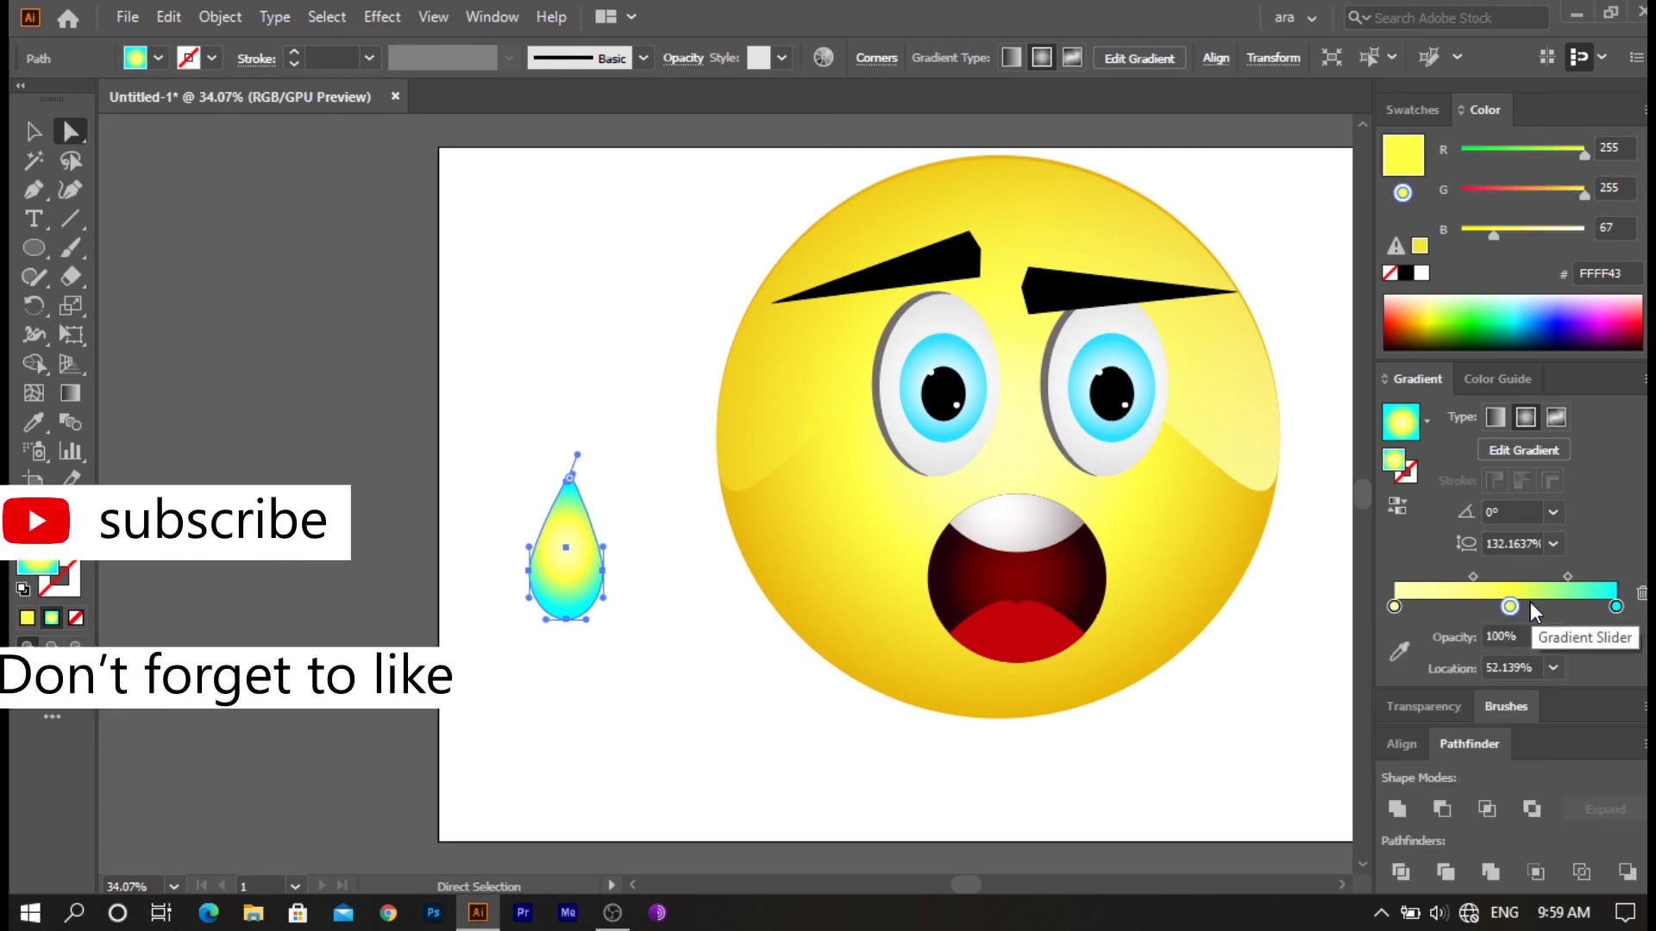
left_click(1640, 595)
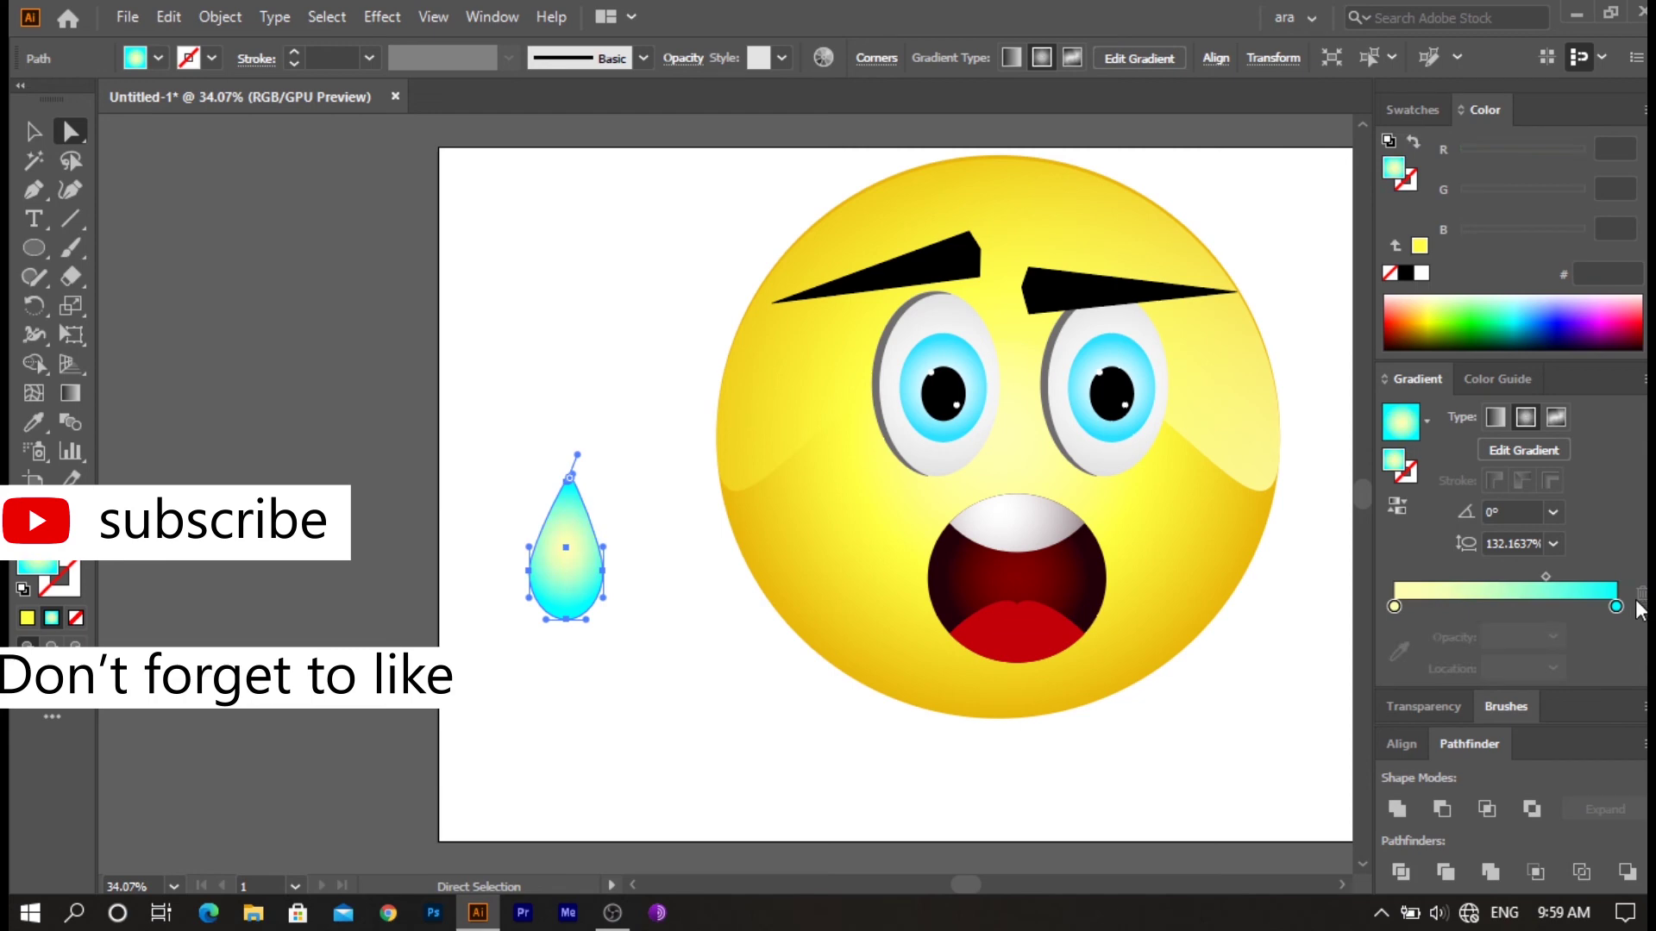
- Make the drop's gradient linear, with cyan in the middle and a white end stop
left_click(1500, 417)
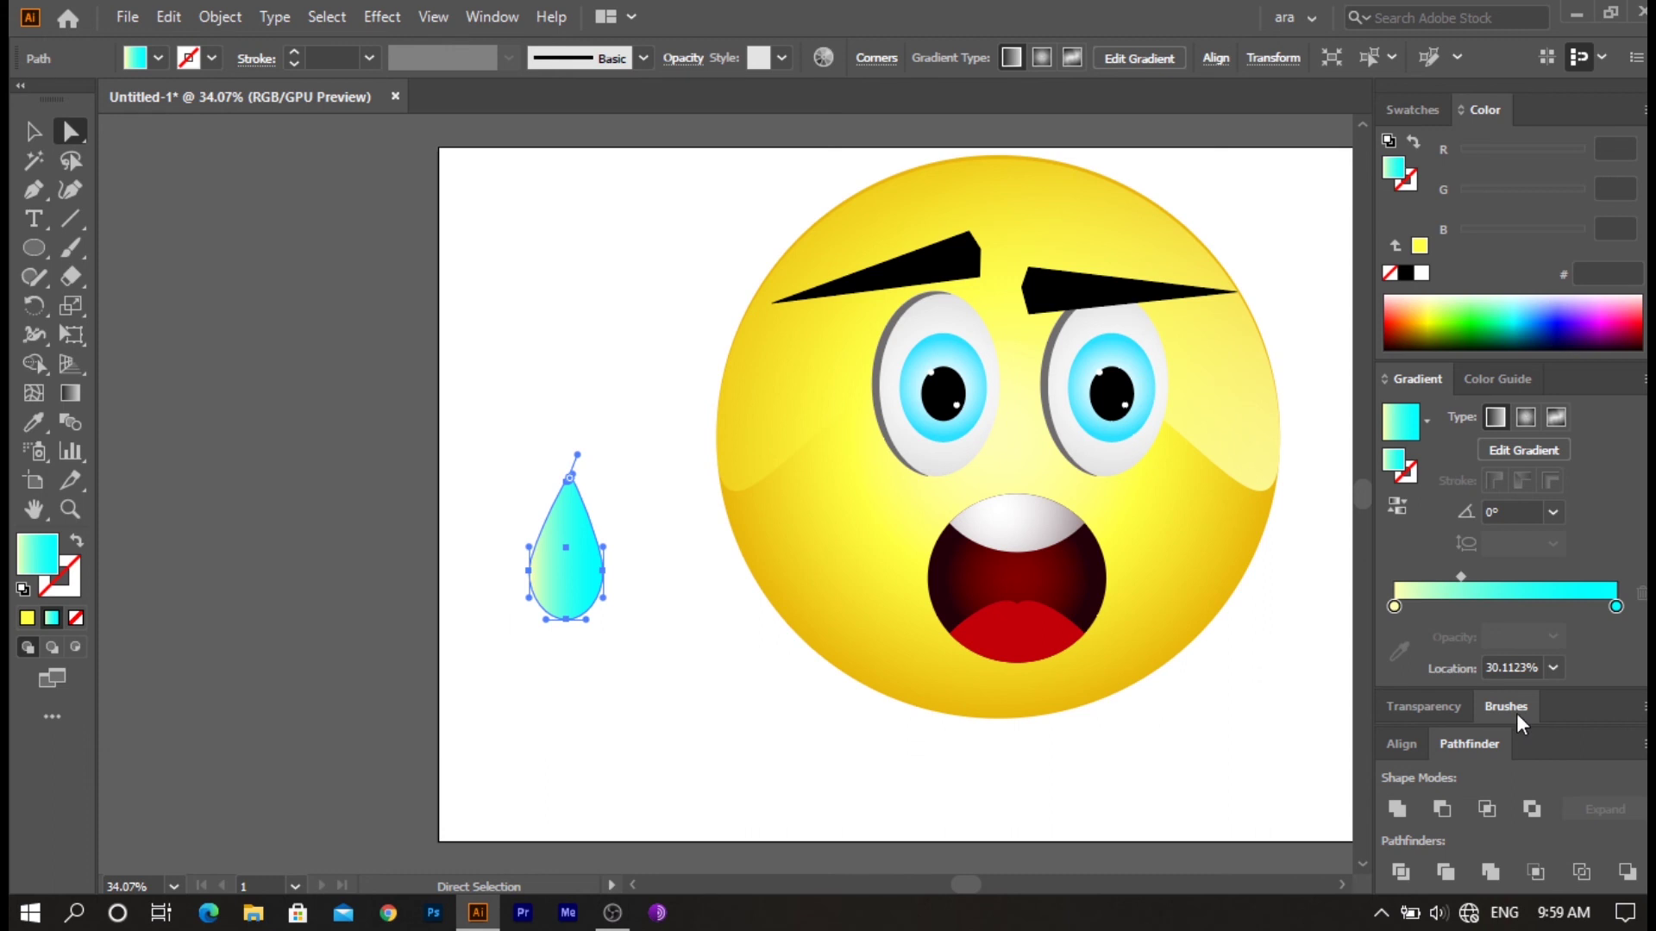
left_click_drag(1615, 607, 1523, 607)
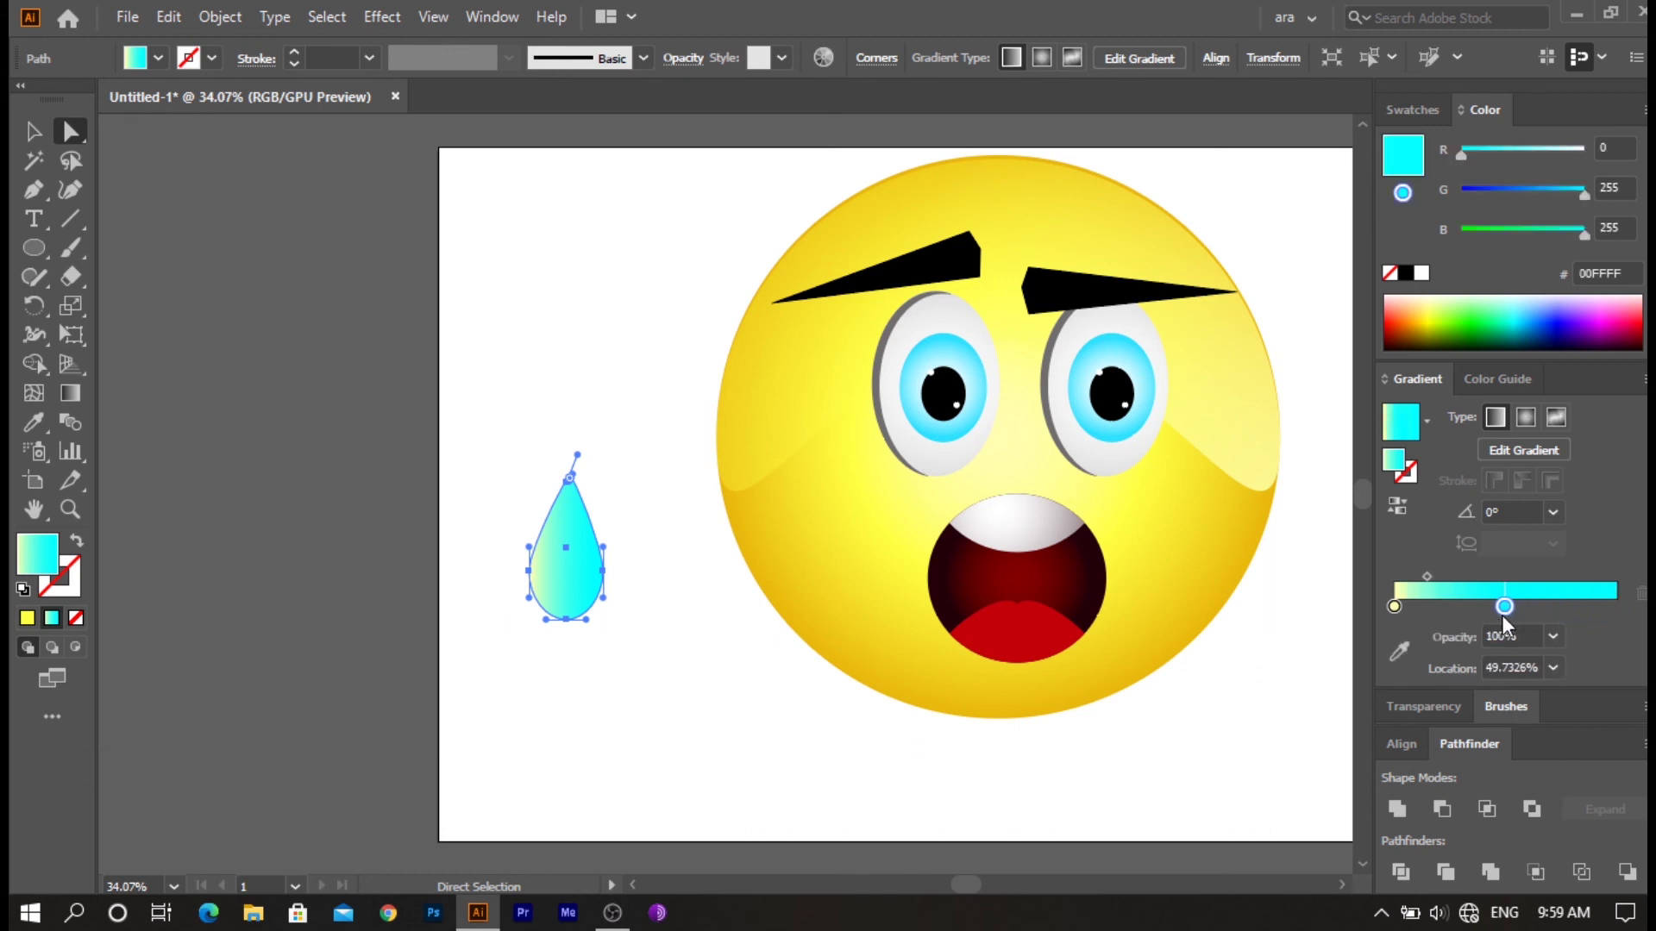
double_click(1604, 607)
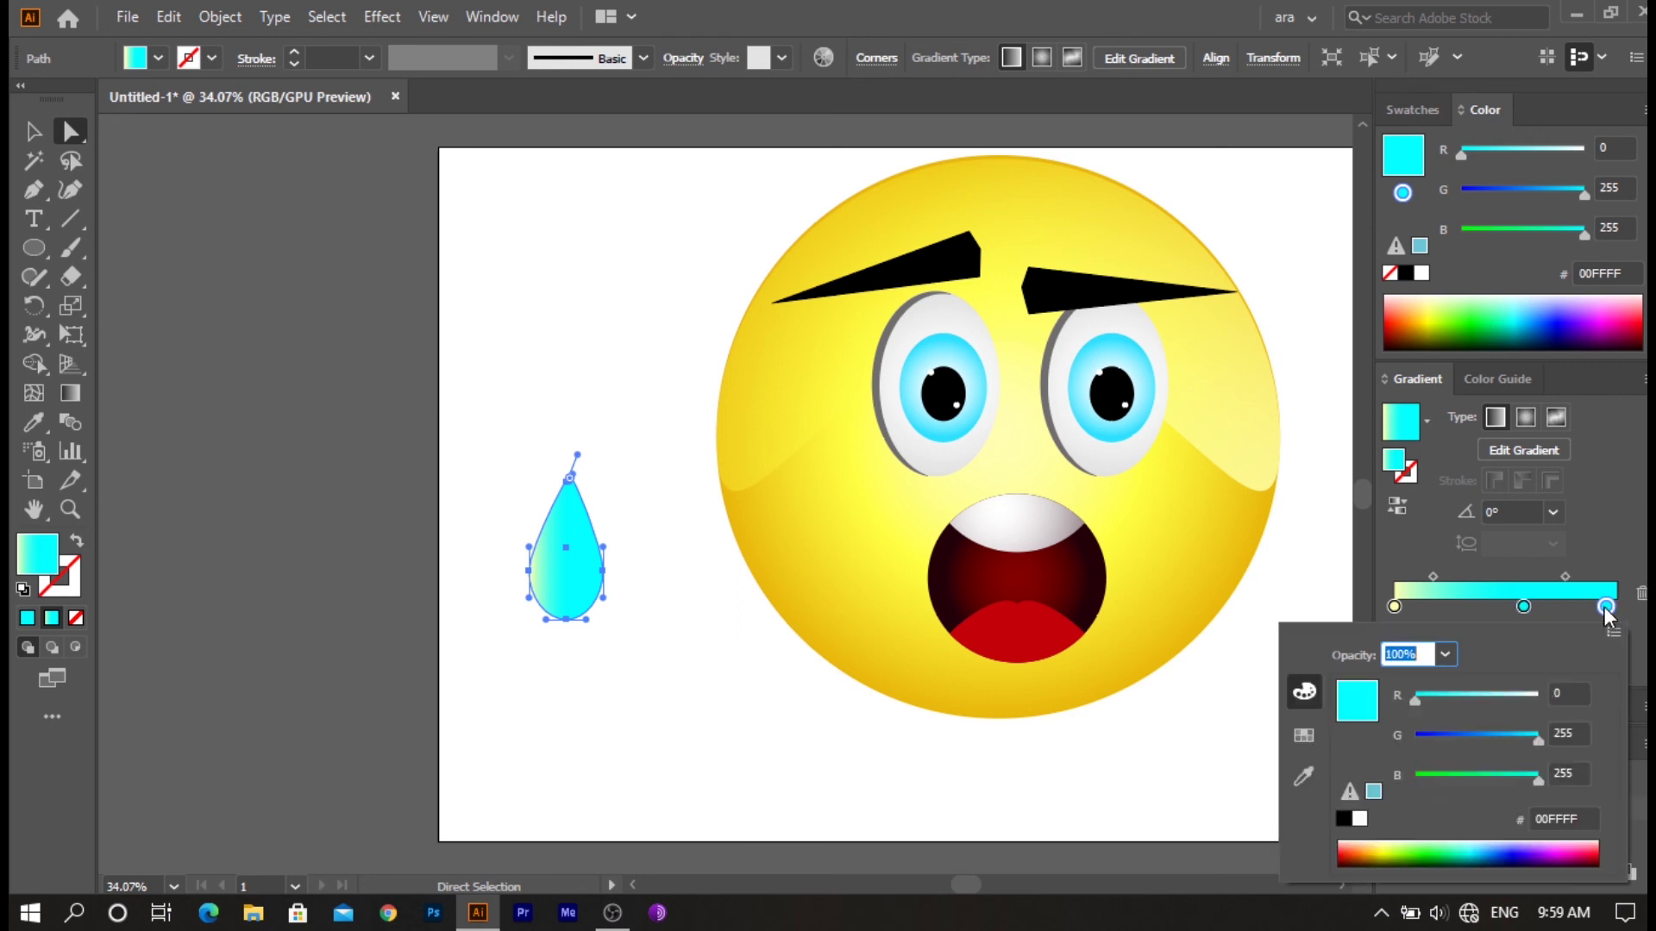
left_click(1360, 820)
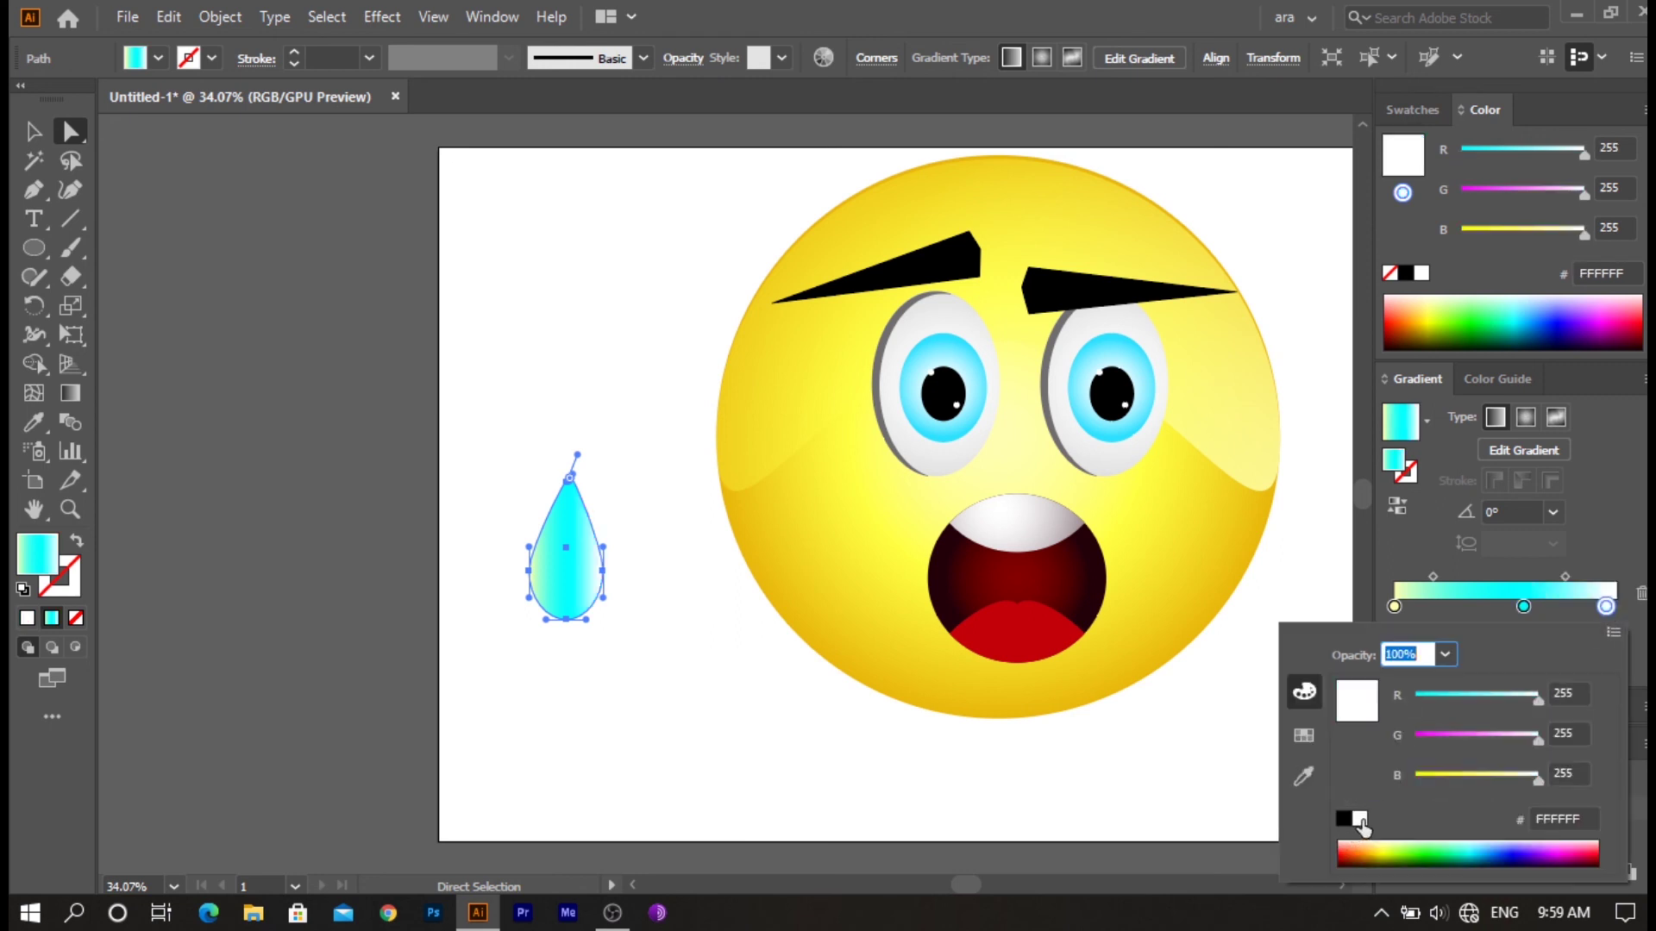
key("Escape")
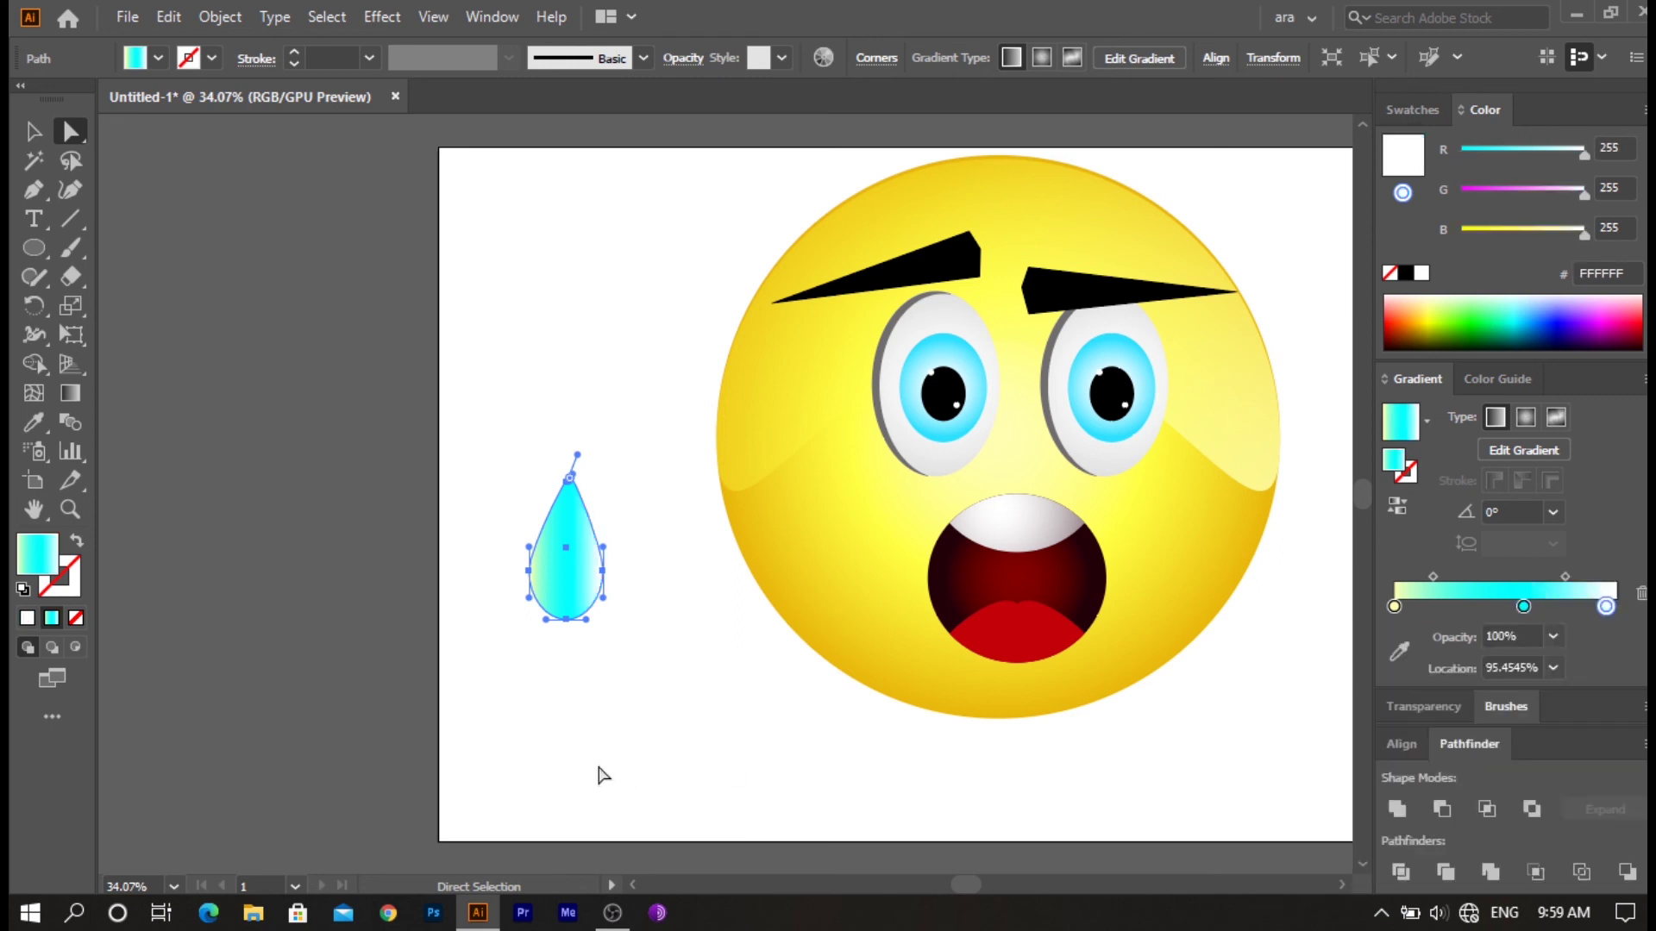
- Redraw the gradient horizontally across the drop, then duplicate the drop to its right
left_click(76, 387)
left_click_drag(619, 548, 623, 548)
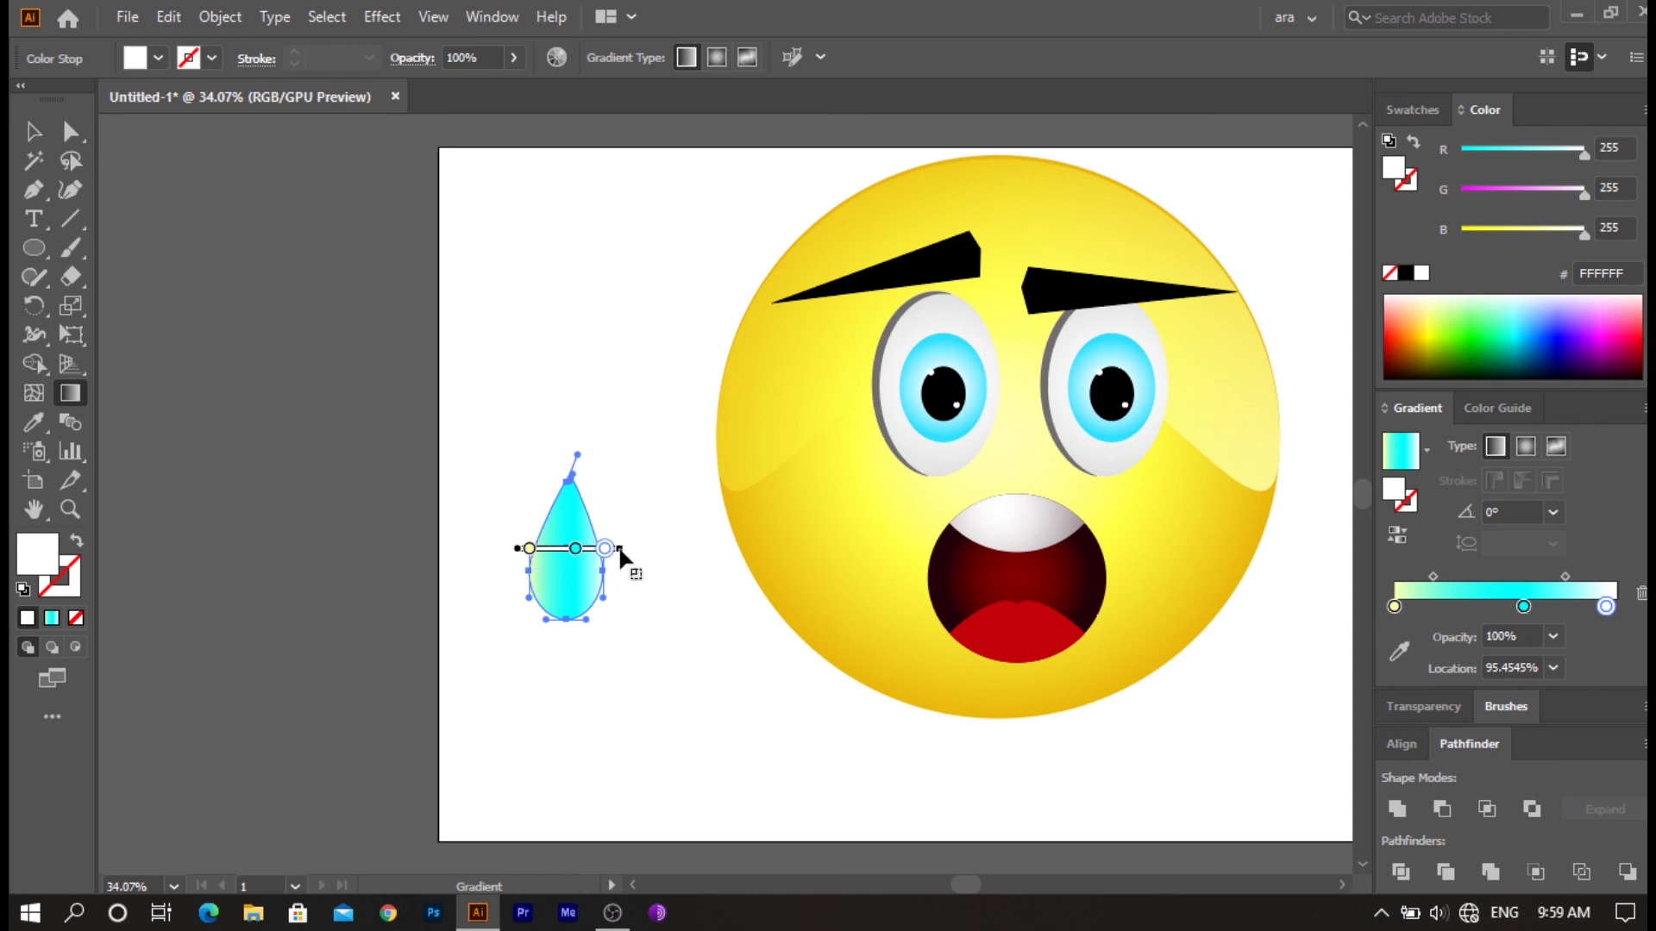
mouse_move(510, 566)
left_mouse_down()
mouse_move(601, 565)
mouse_move(592, 548)
left_mouse_up()
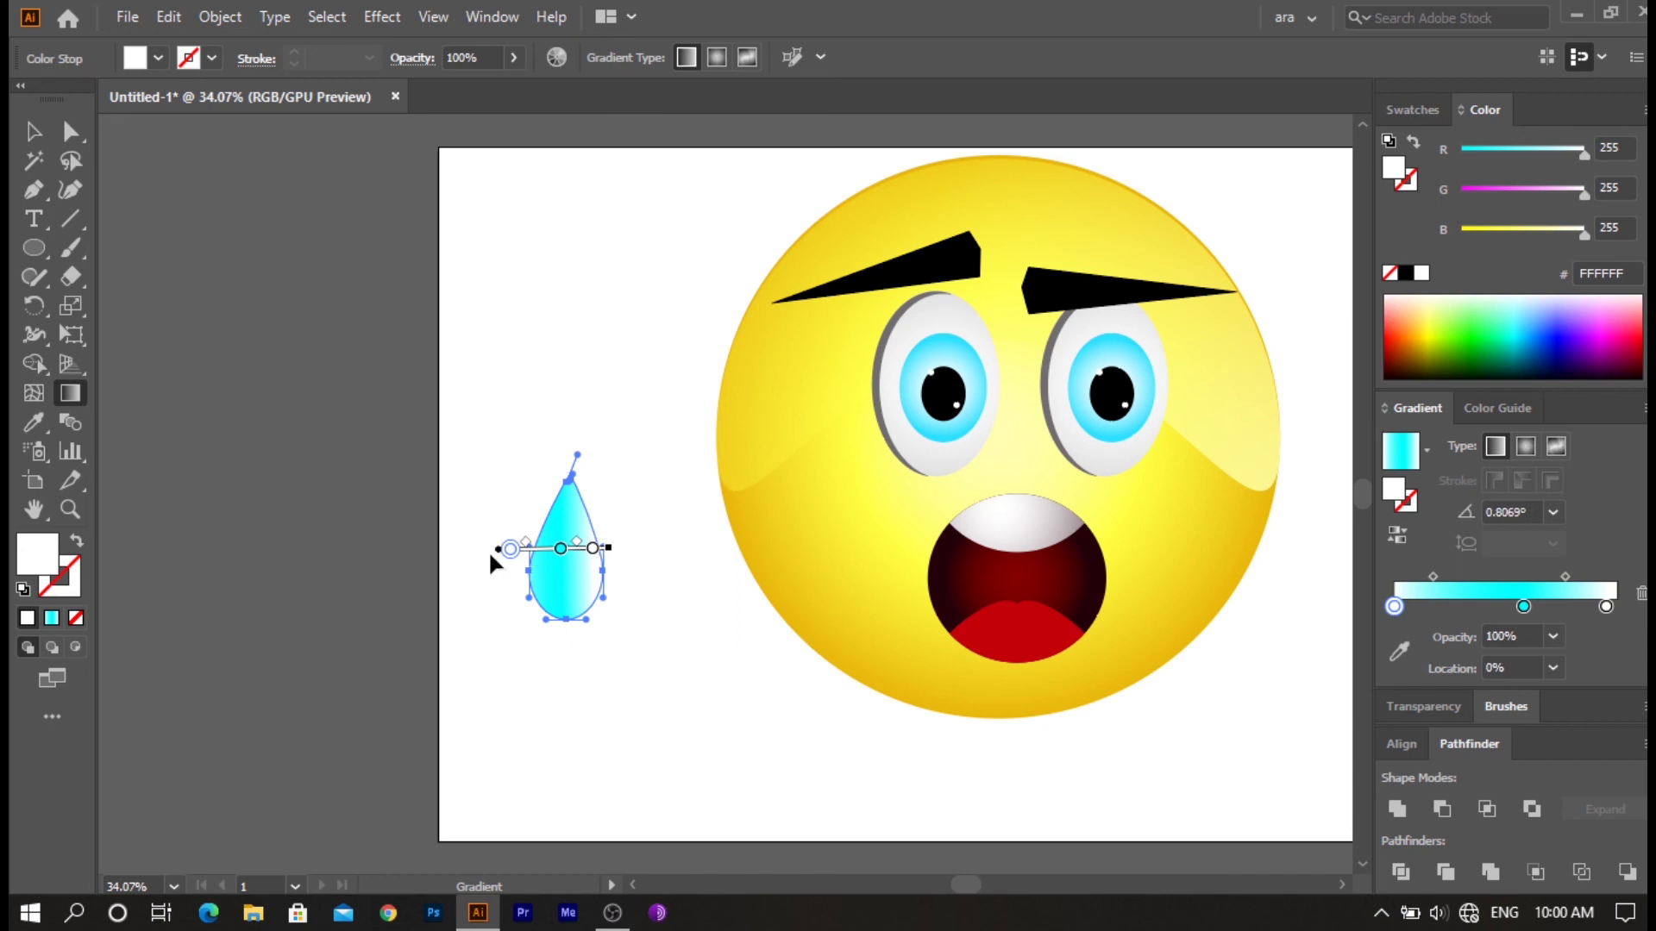
left_click_drag(530, 546, 617, 550)
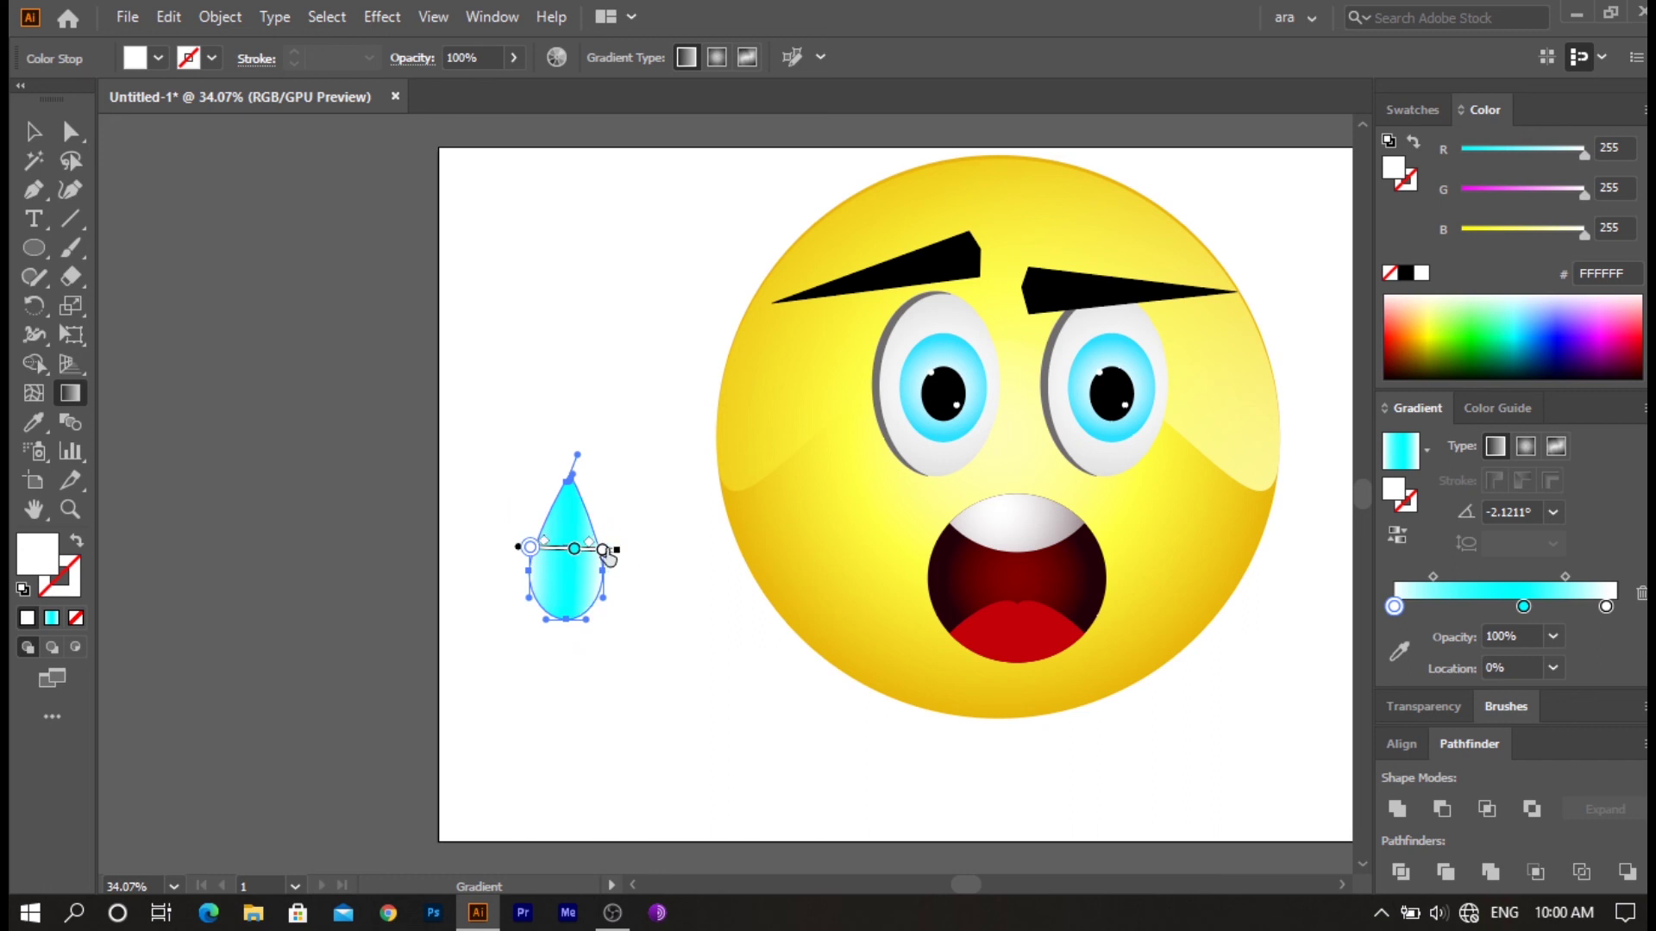
left_click_drag(618, 553, 613, 553)
left_click_drag(556, 549, 563, 551)
left_click_drag(616, 551, 610, 555)
key("v")
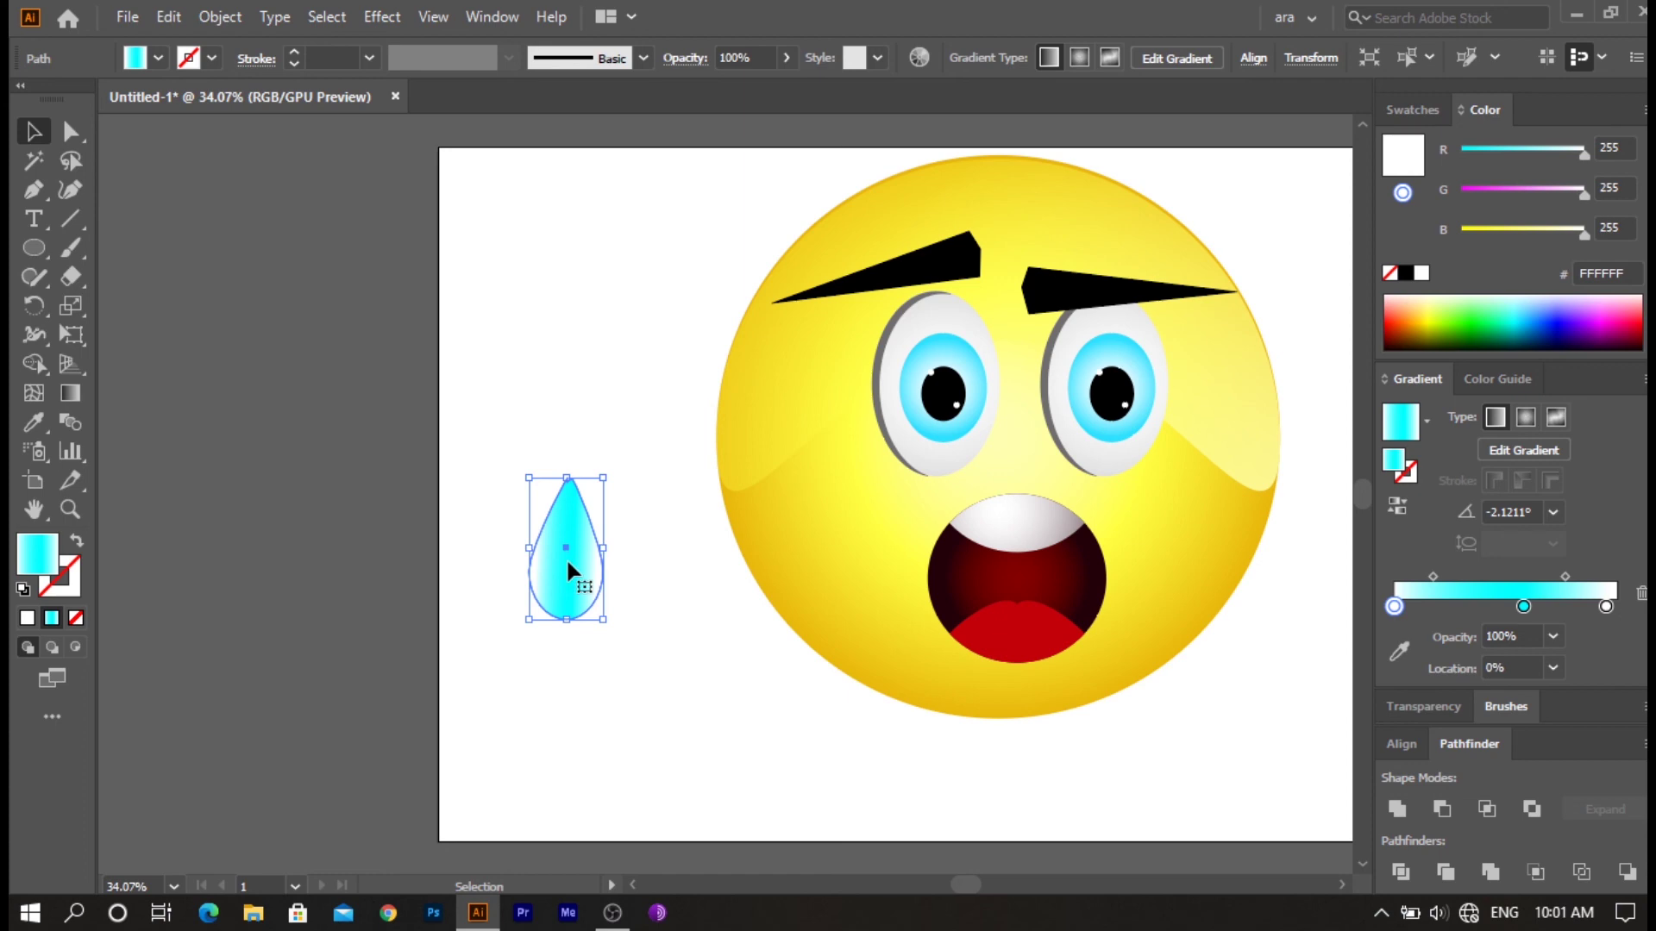
mouse_move(568, 569)
left_mouse_down()
mouse_move(647, 583)
mouse_move(695, 623)
left_mouse_up()
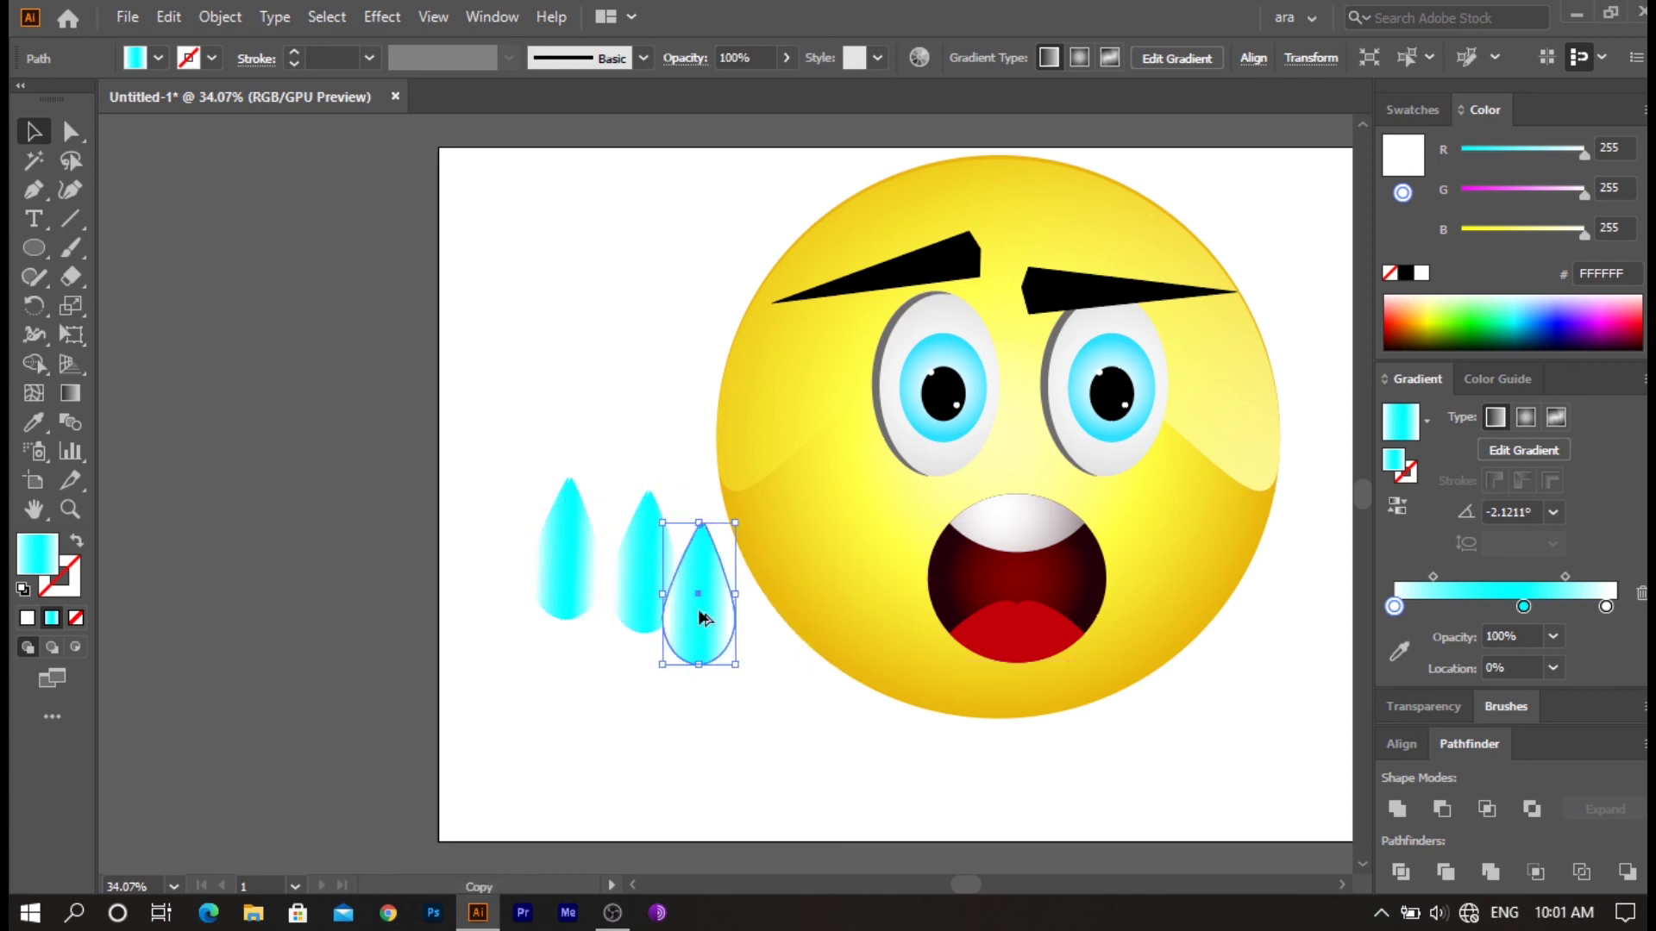
- Select all three drops and bring them to the front with Arrange > Bring to Front
left_click(690, 634)
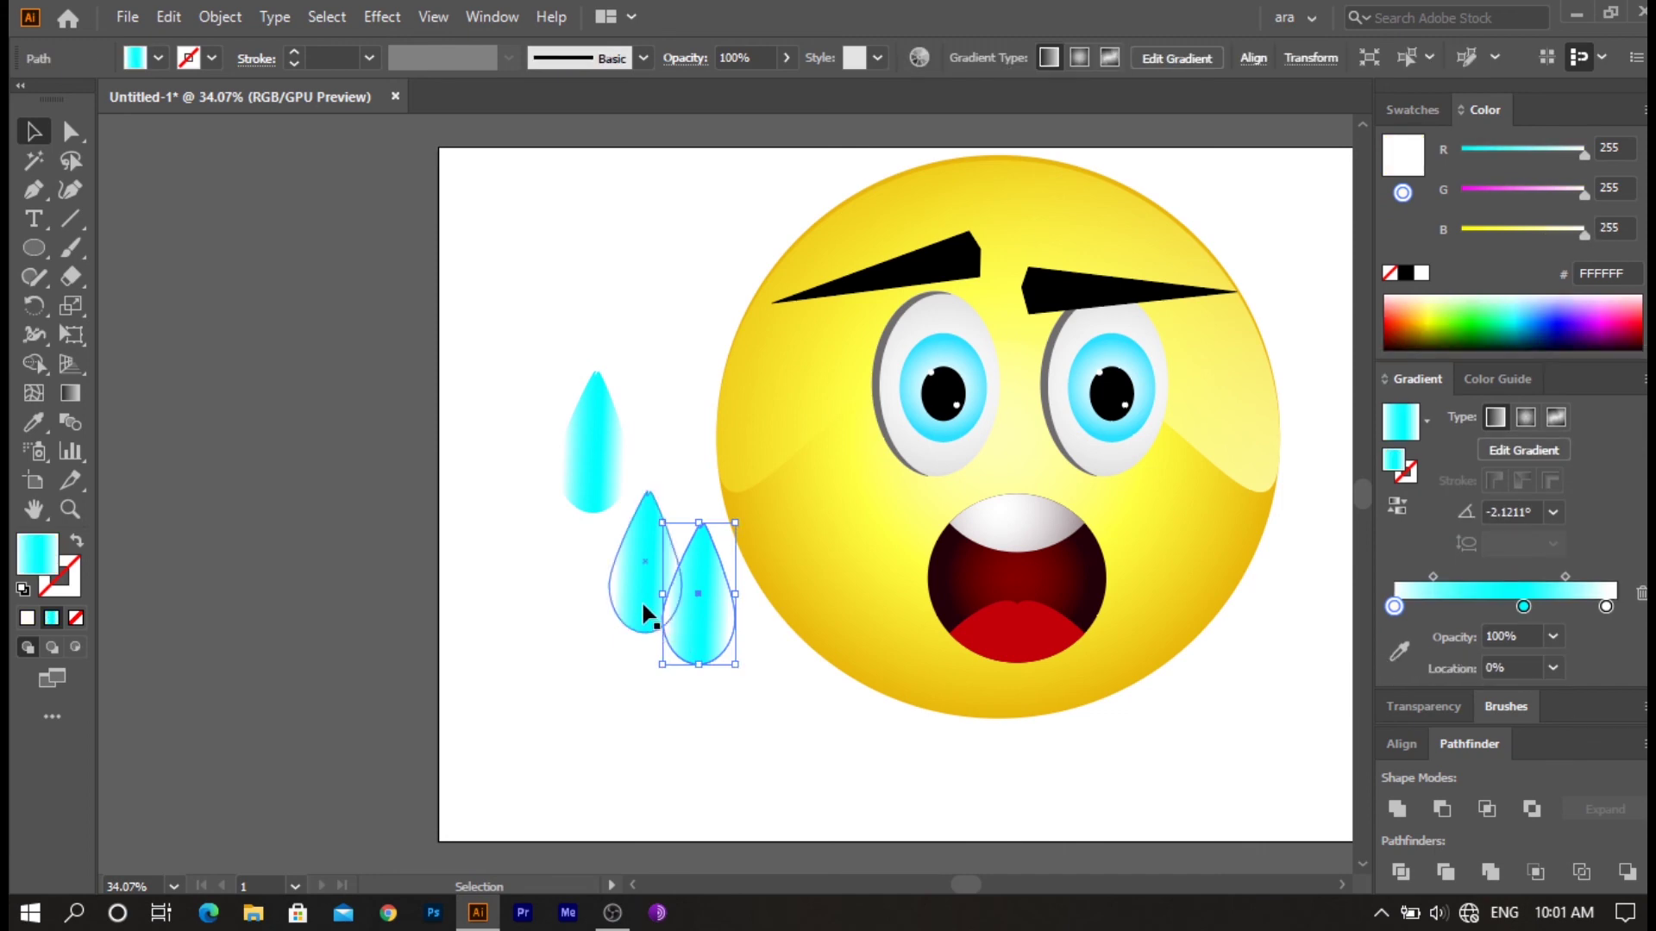
key("shift")
left_click(625, 566, "shift")
left_click(593, 462, "shift")
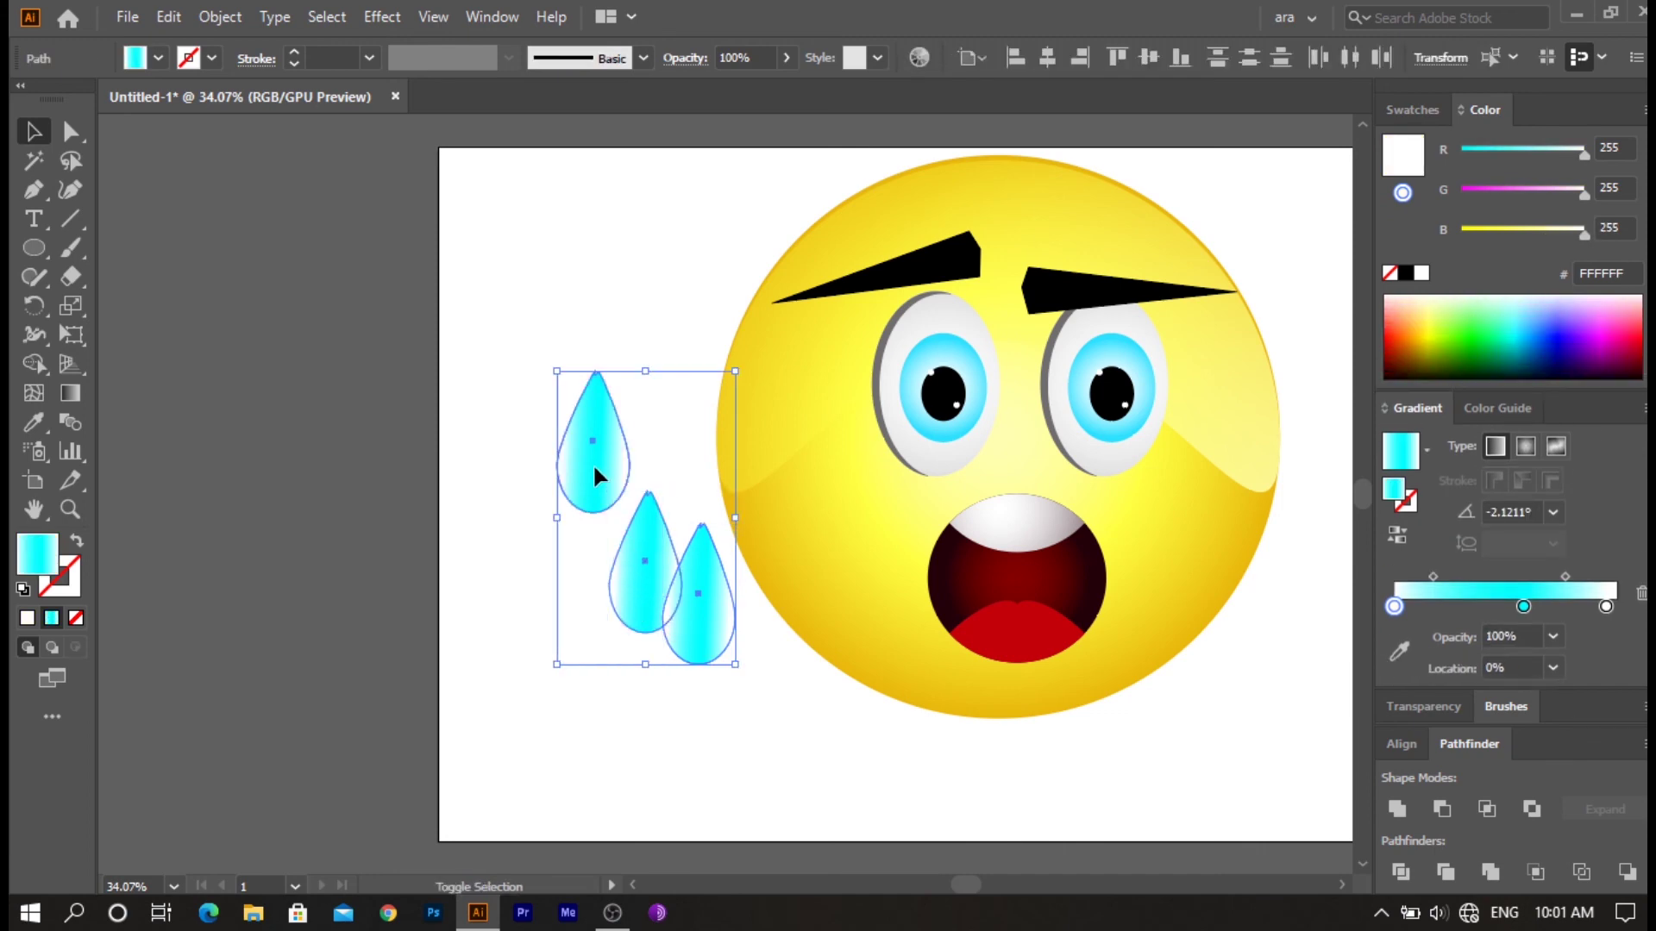
right_click(659, 627)
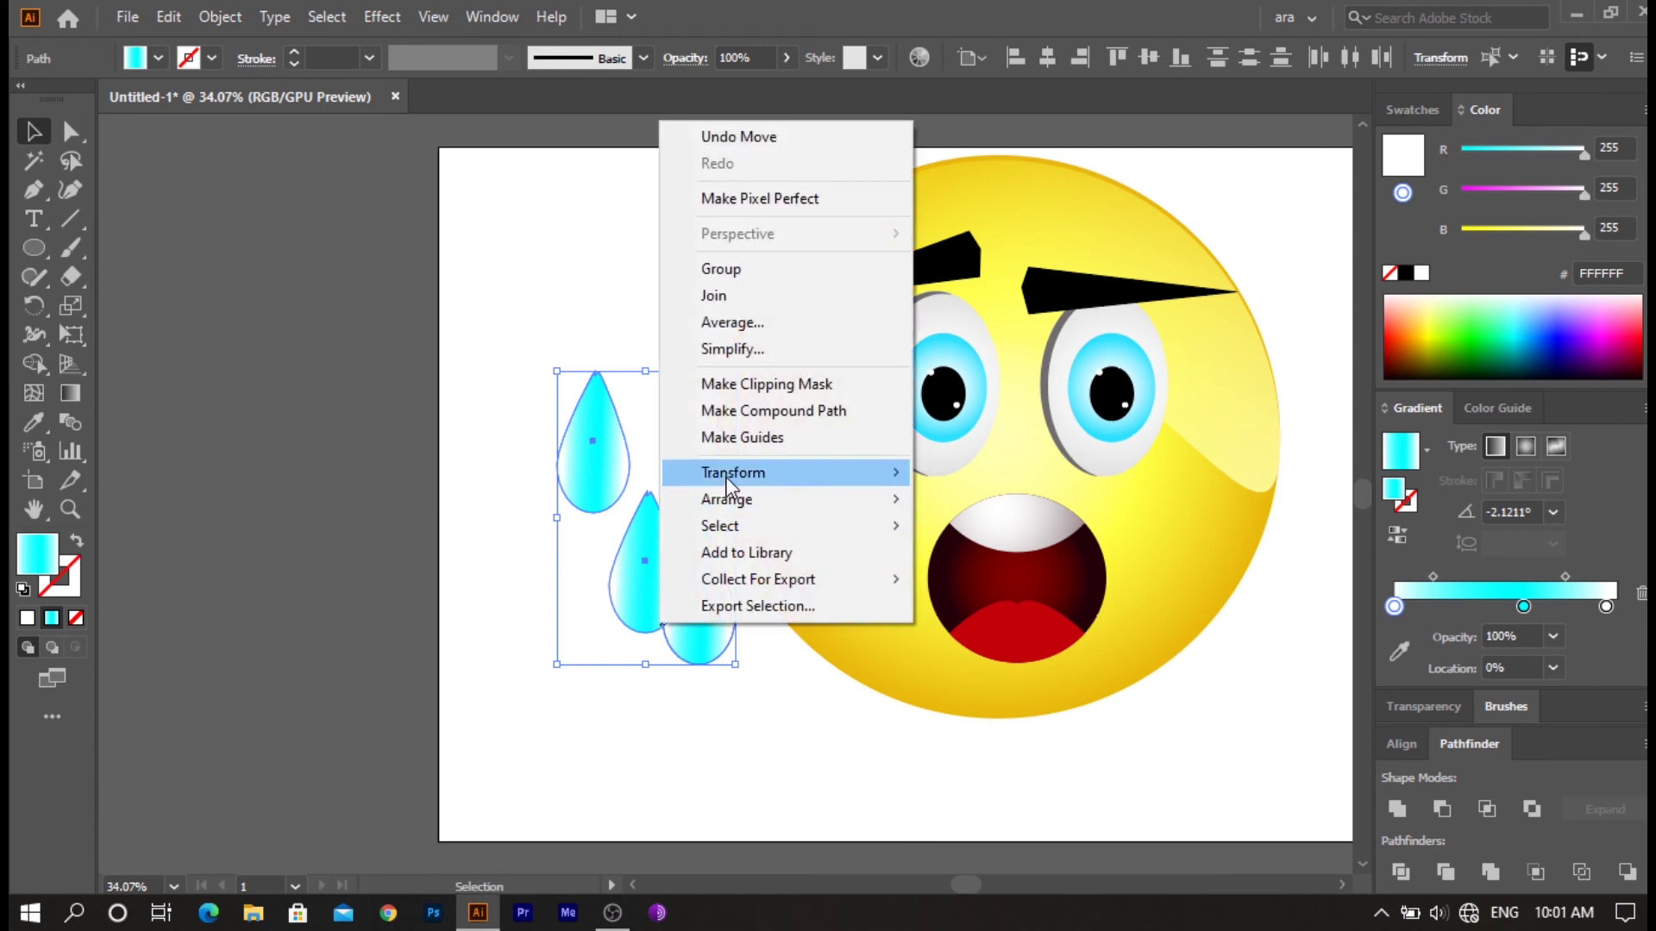
mouse_move(727, 499)
left_click(1011, 504)
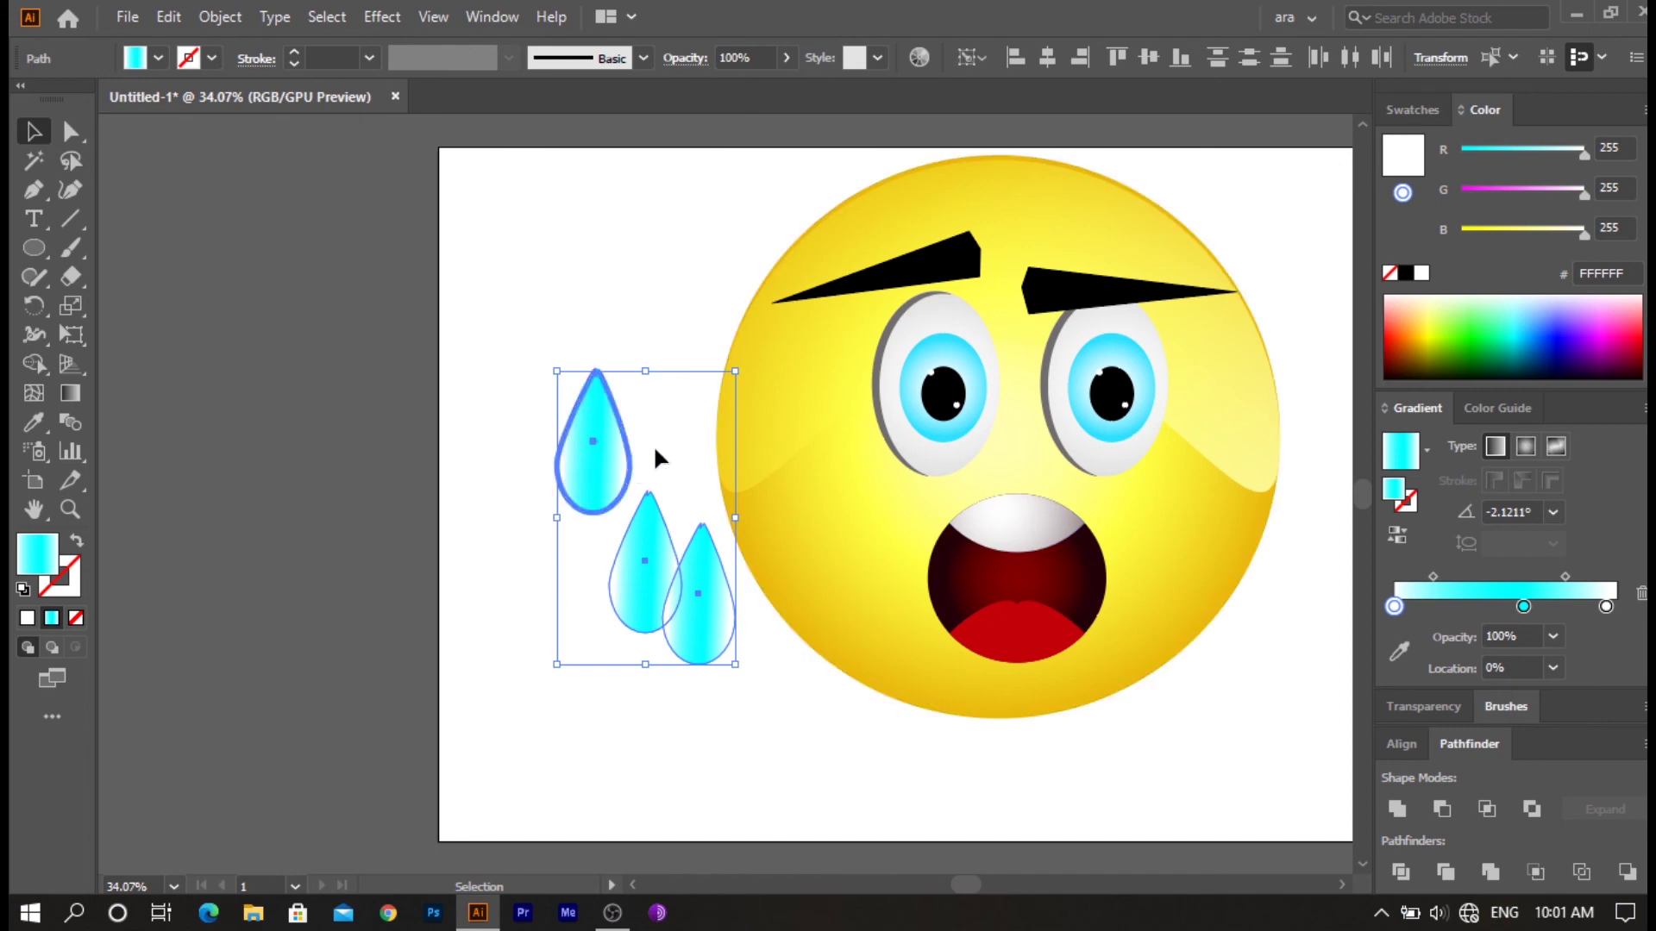
- Move the top drop onto the face's upper-left edge
left_click(623, 291)
mouse_move(613, 473)
left_mouse_down()
mouse_move(734, 443)
mouse_move(778, 393)
left_mouse_up()
left_click(566, 398)
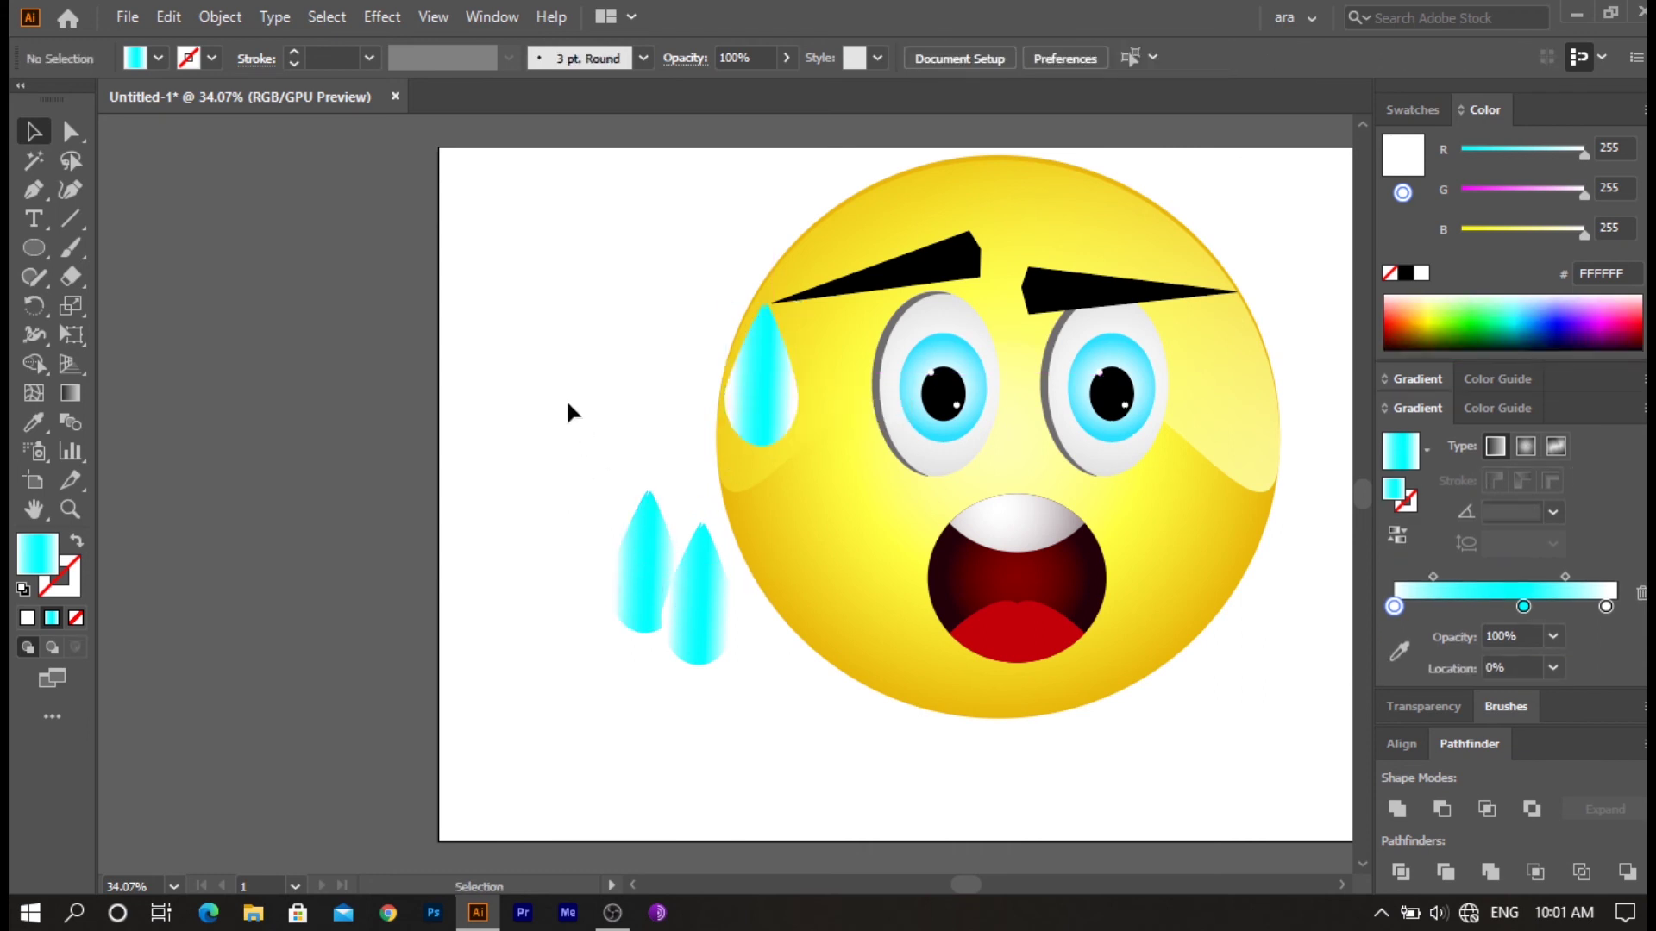
left_click(645, 559)
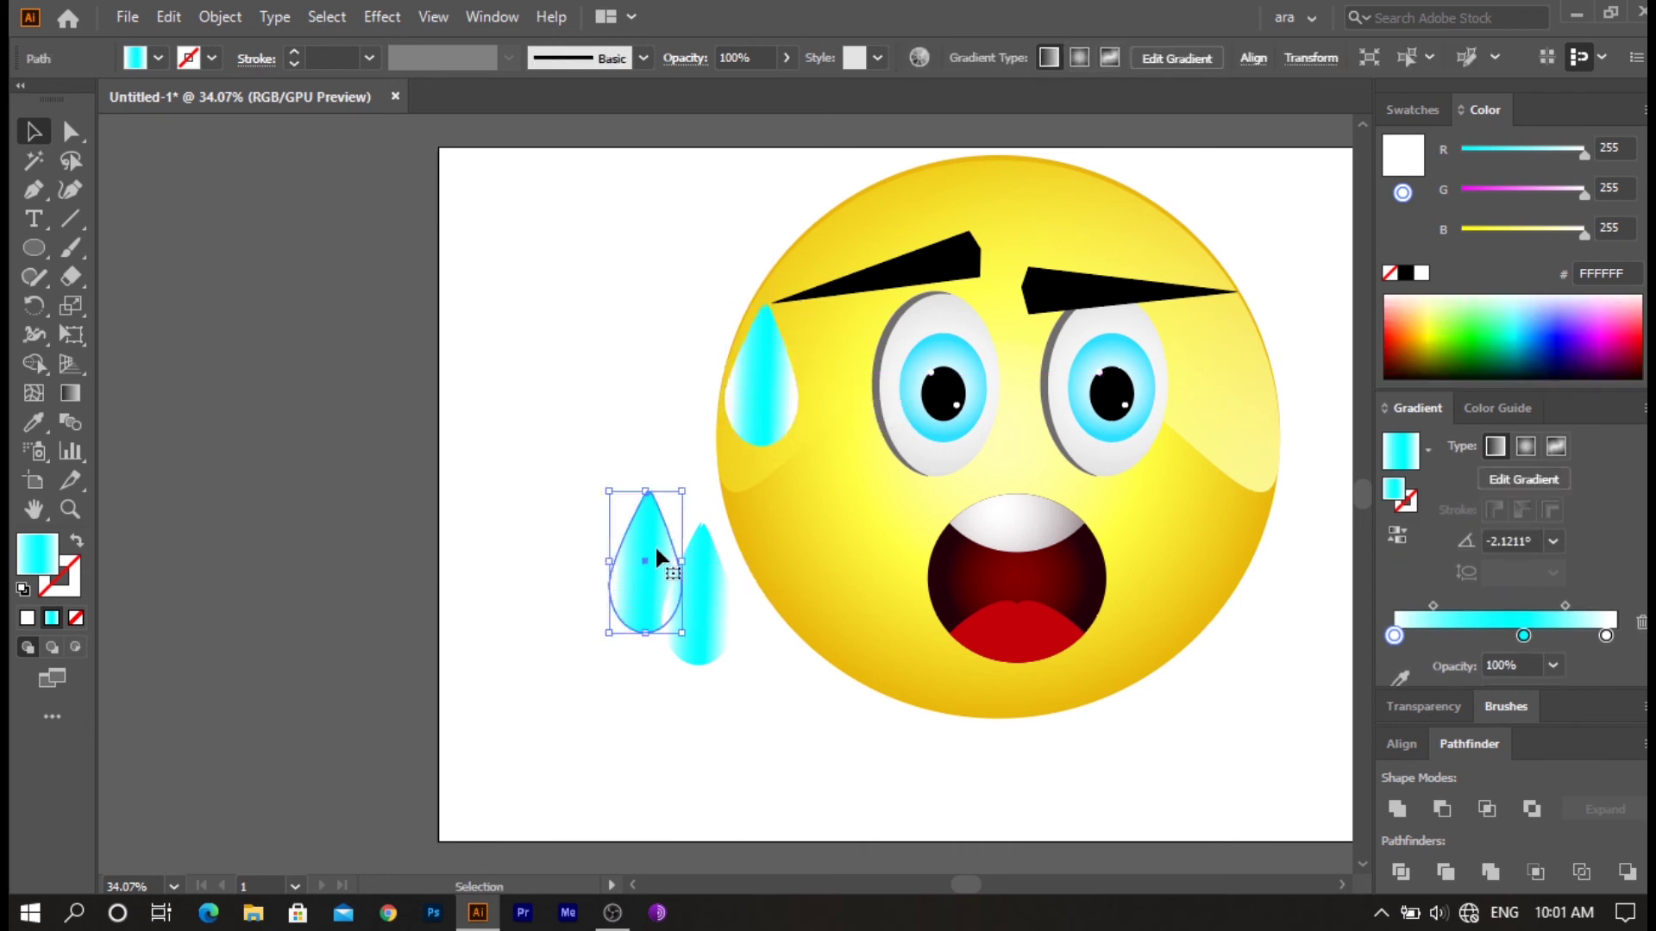
- Narrow one drop, place it on the face's upper-right edge and tilt it about 73 degrees
left_click_drag(681, 490, 663, 522)
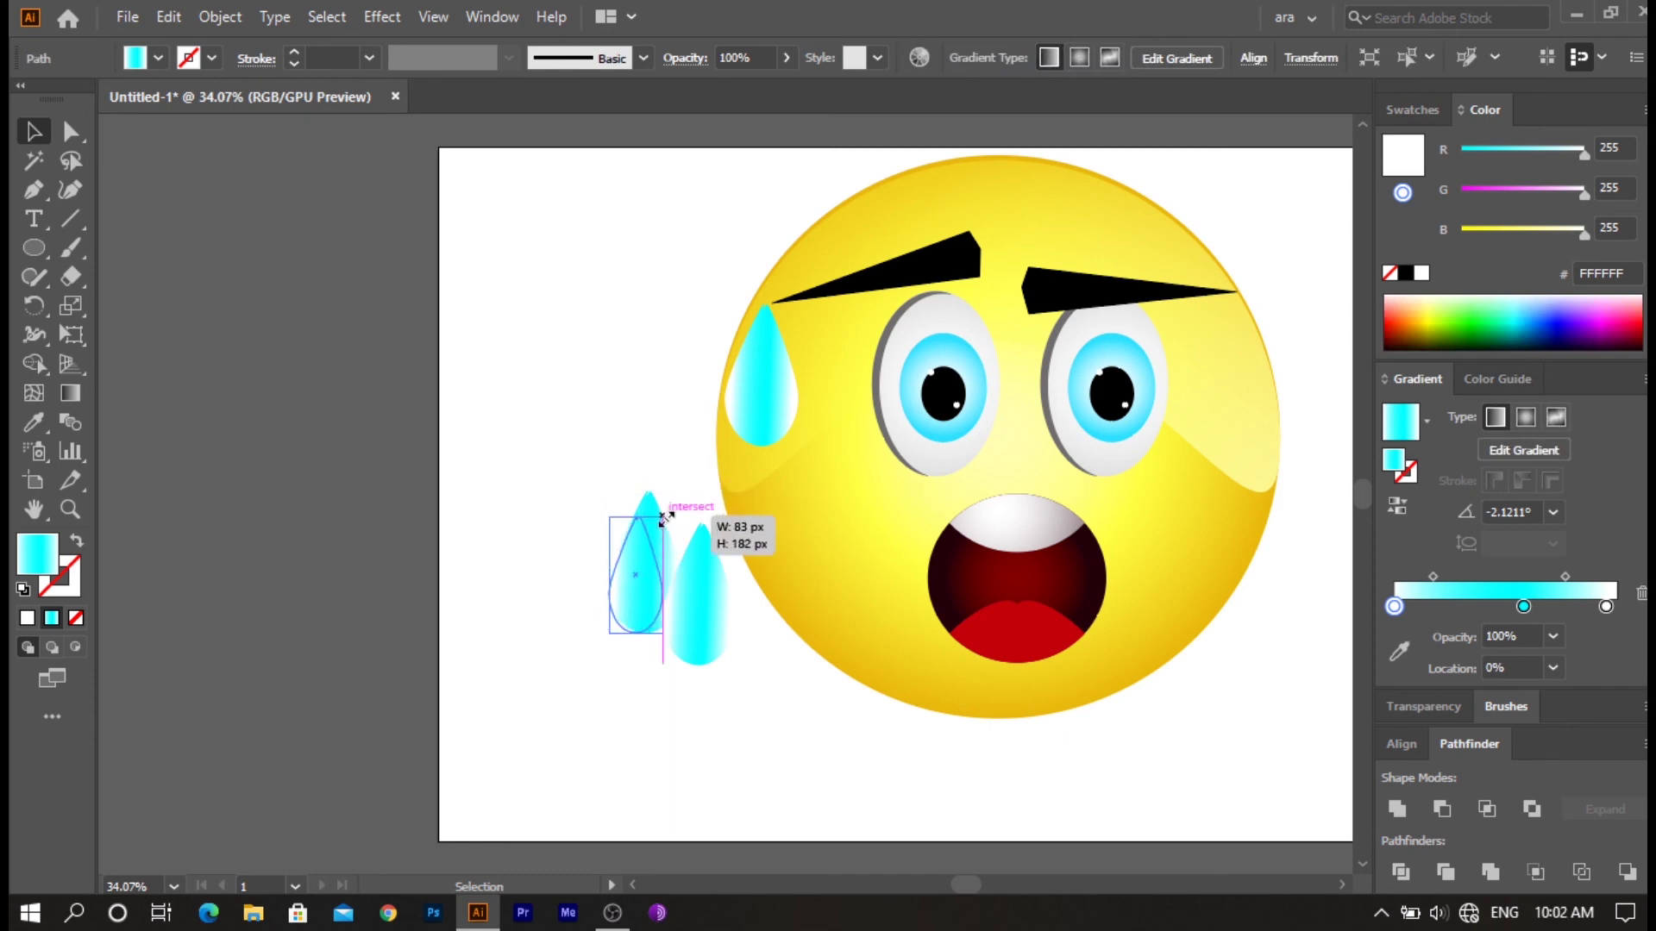
mouse_move(647, 599)
left_mouse_down()
mouse_move(825, 500)
mouse_move(1108, 276)
left_mouse_up()
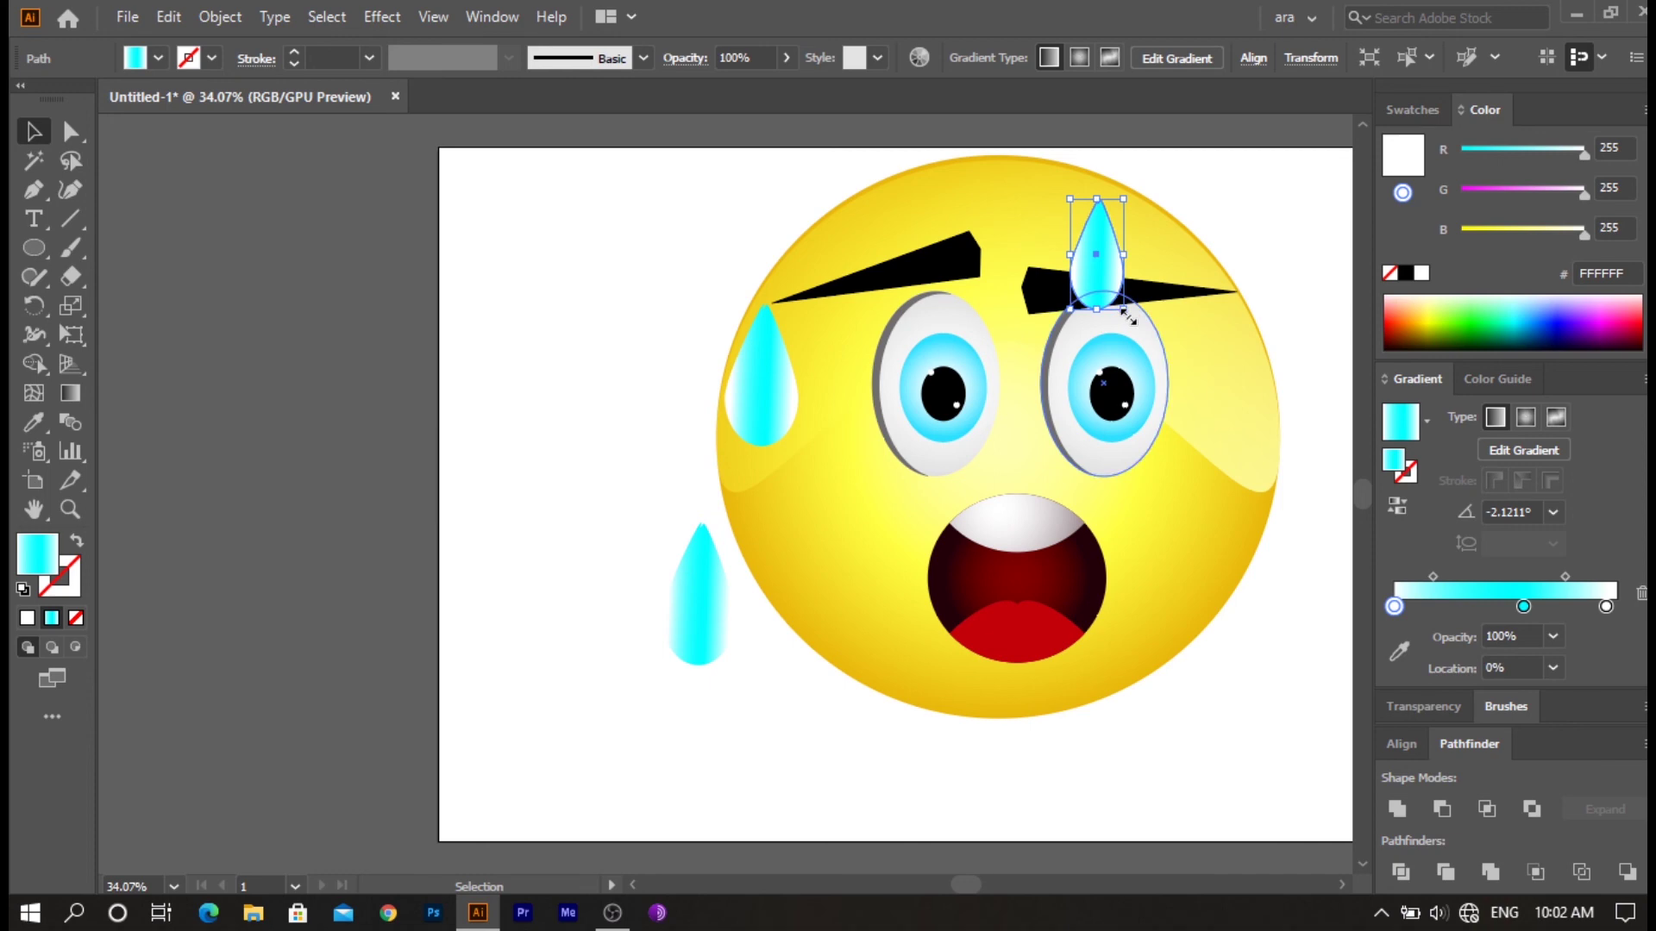
left_click_drag(1101, 261, 1172, 226)
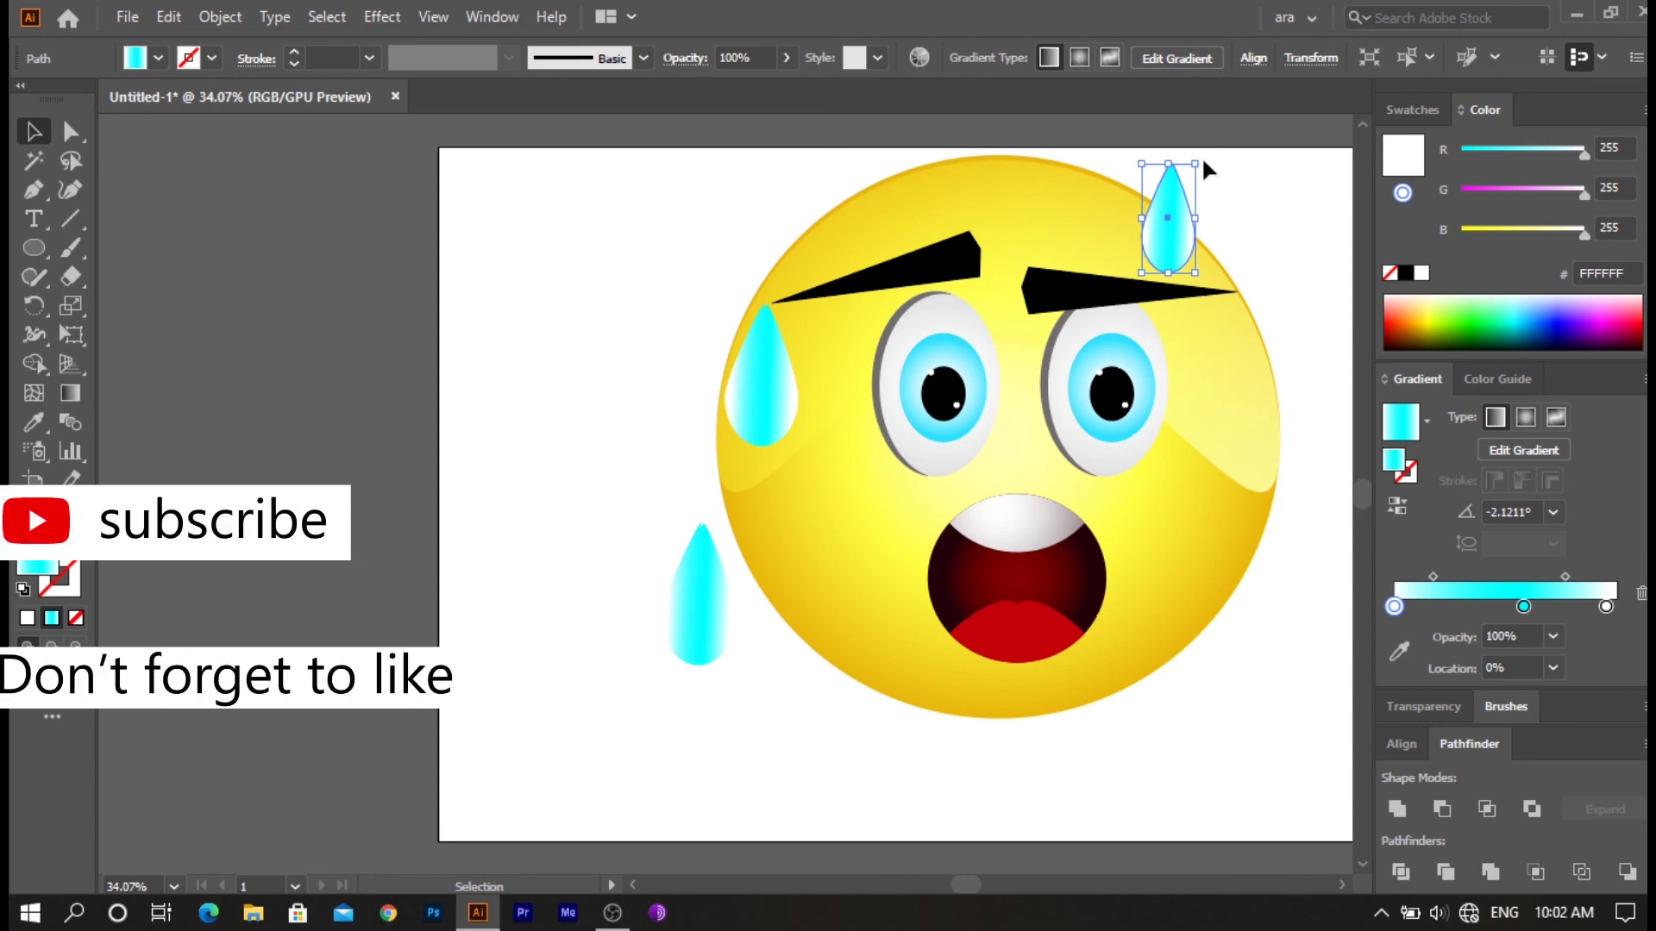
left_click_drag(1208, 170, 1128, 164)
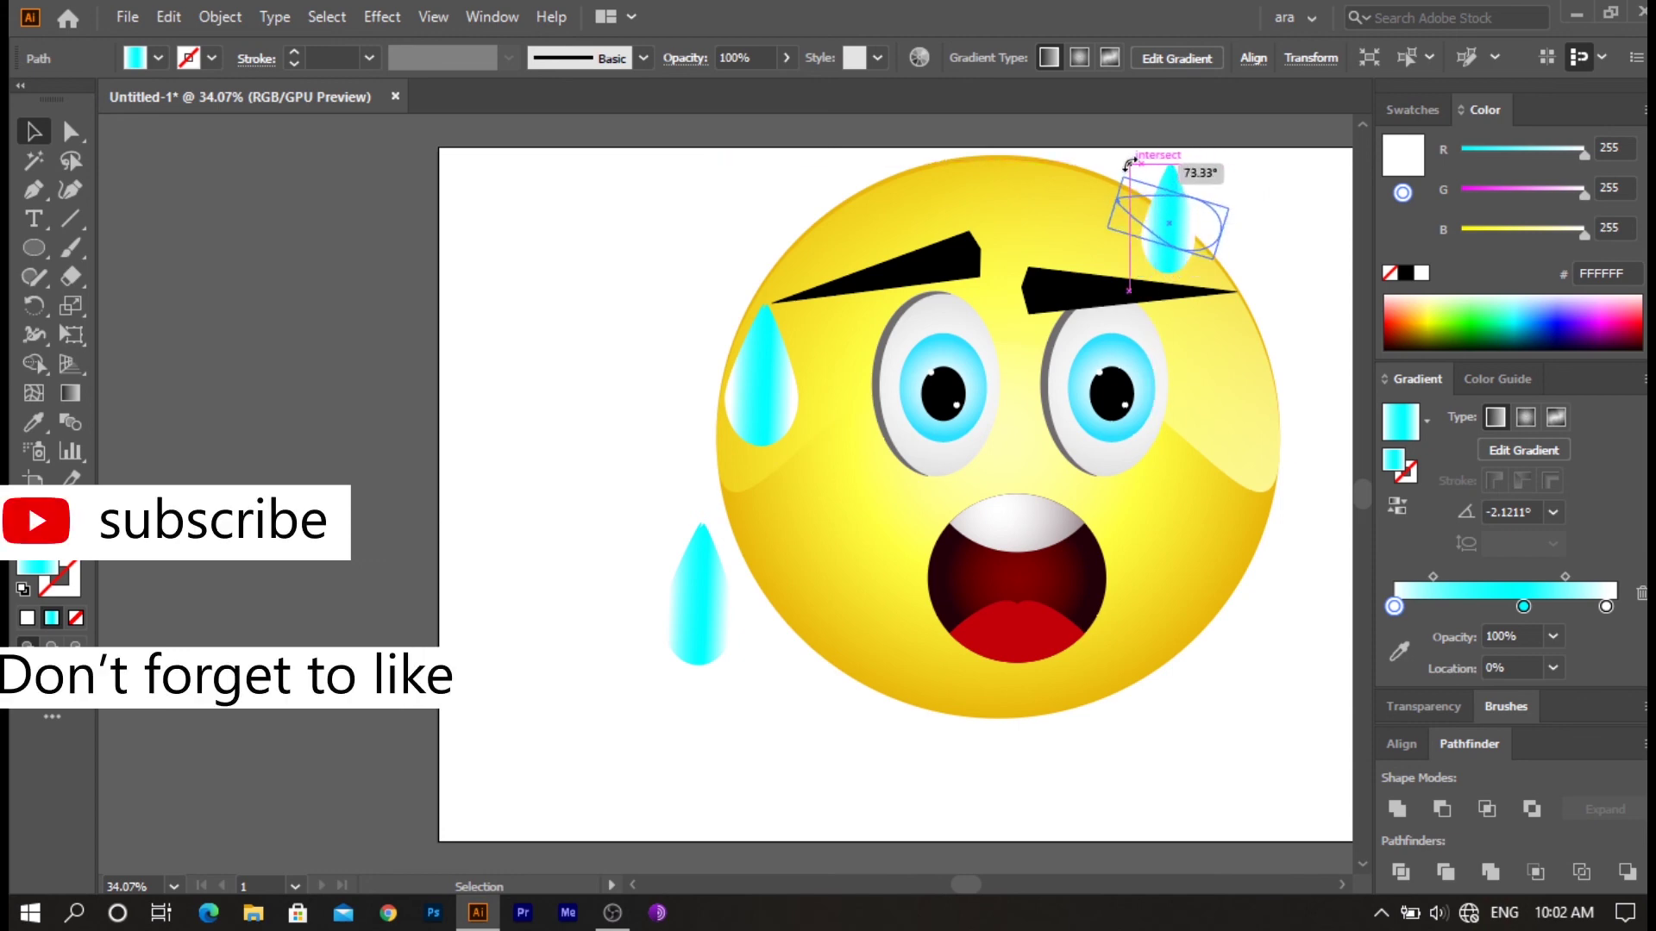
left_click_drag(1128, 164, 1130, 164)
left_click_drag(1187, 224, 1158, 231)
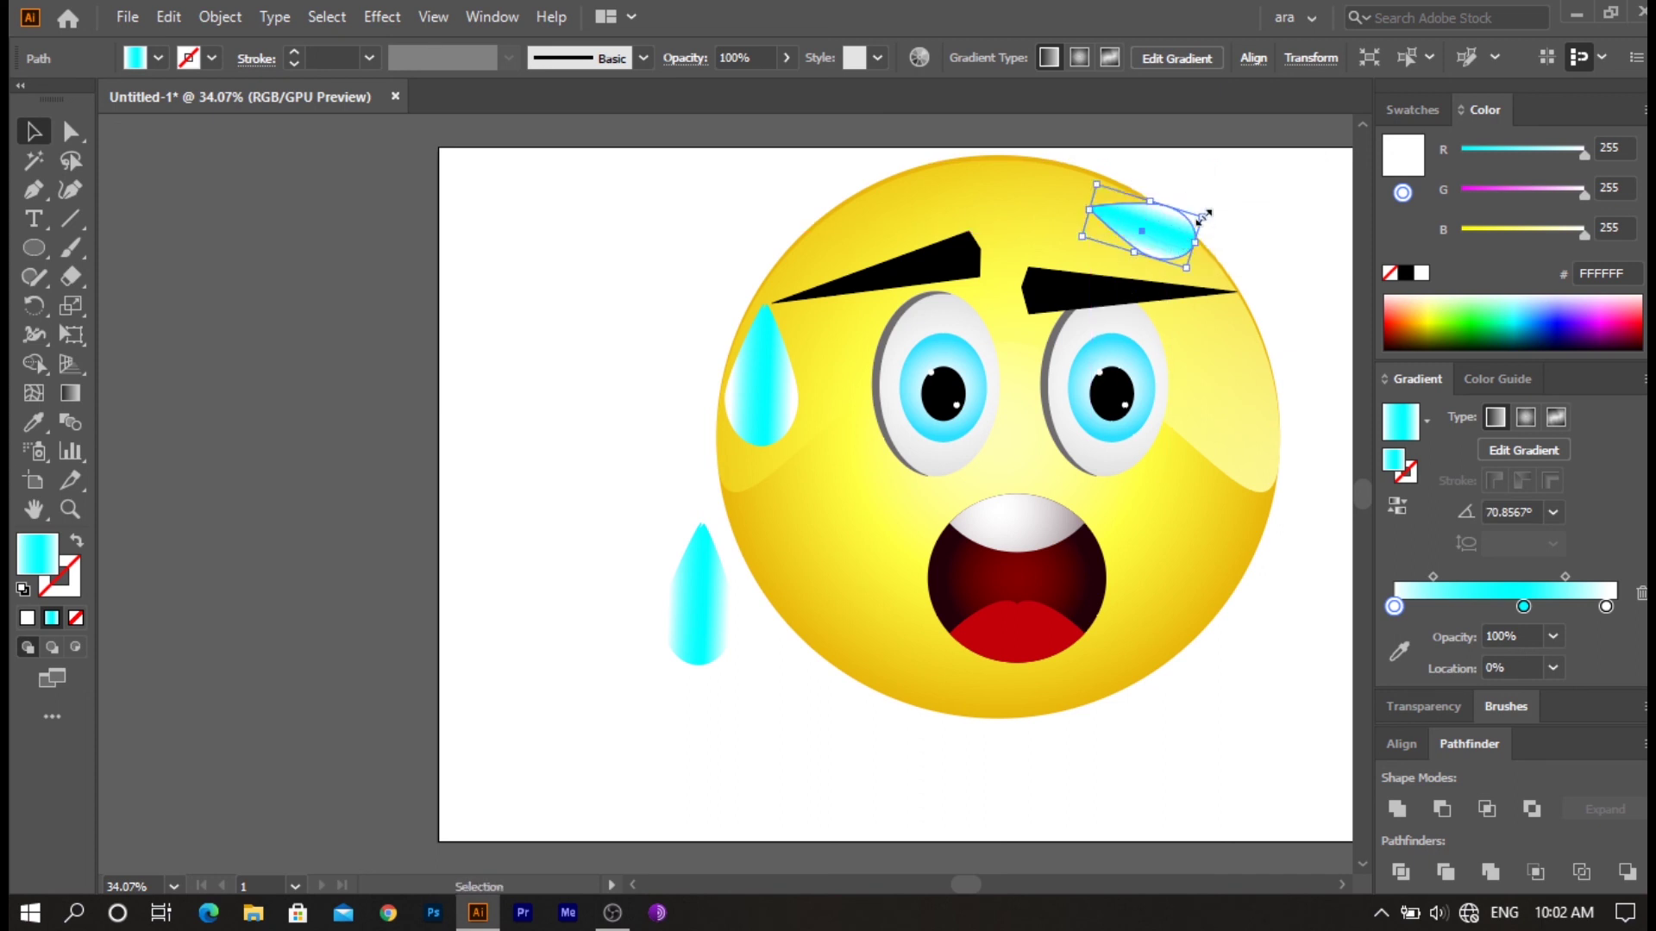
left_click(1301, 257)
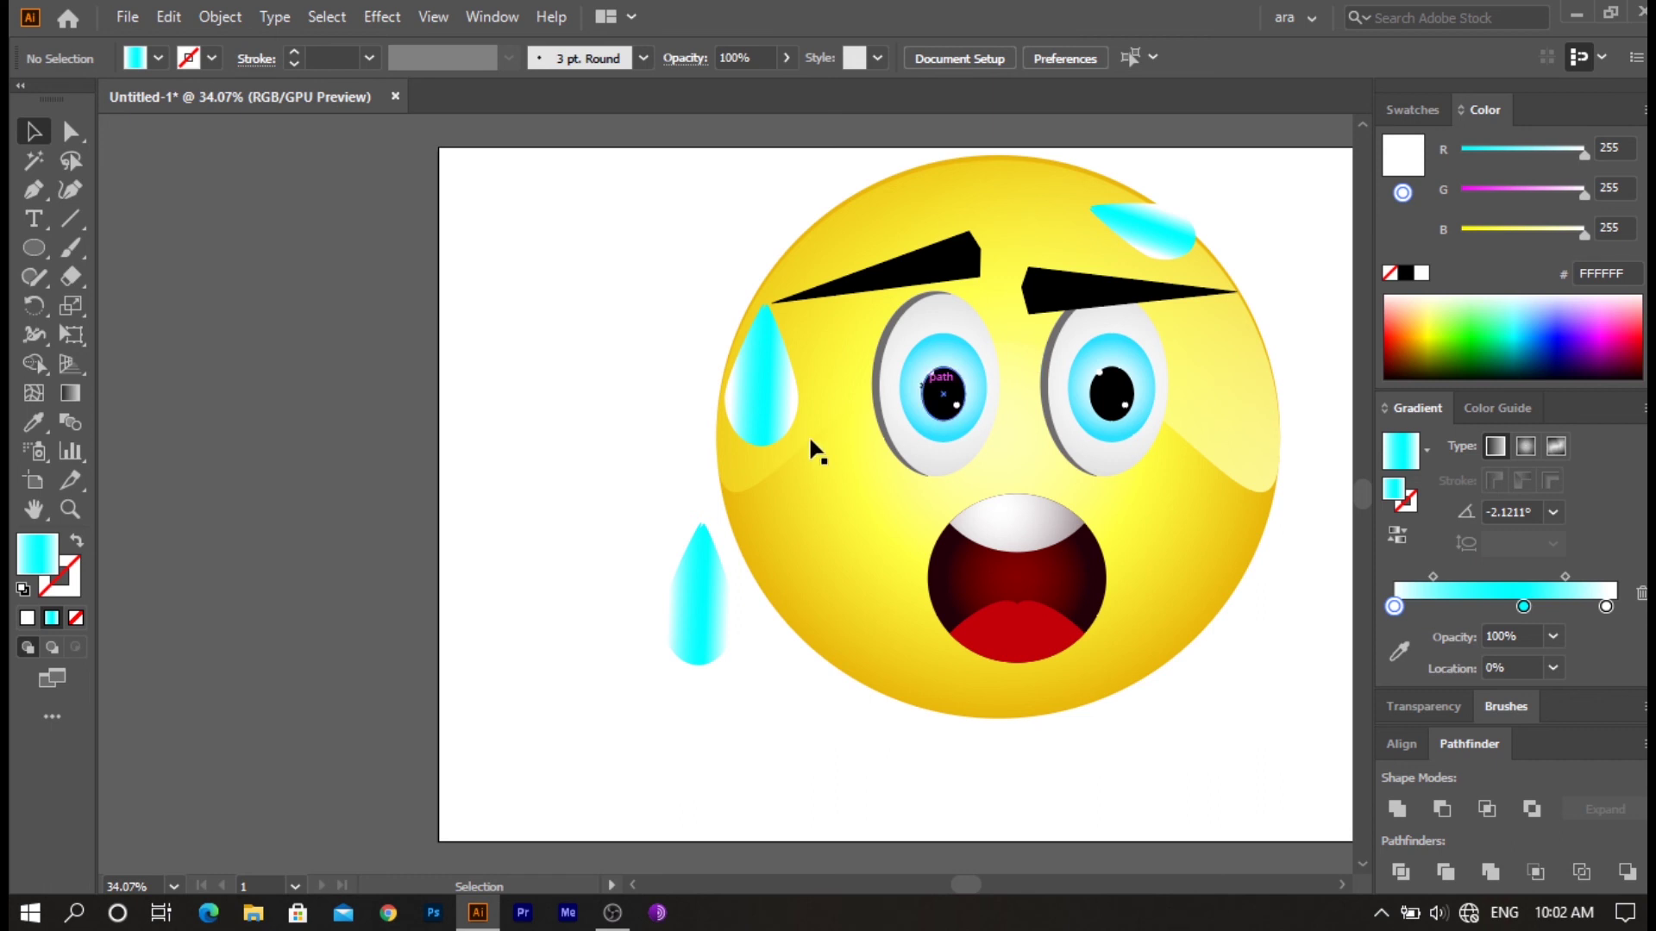
- Move the remaining drop onto the right cheek and shrink it
left_click_drag(695, 622, 973, 611)
left_click_drag(1125, 530, 1200, 488)
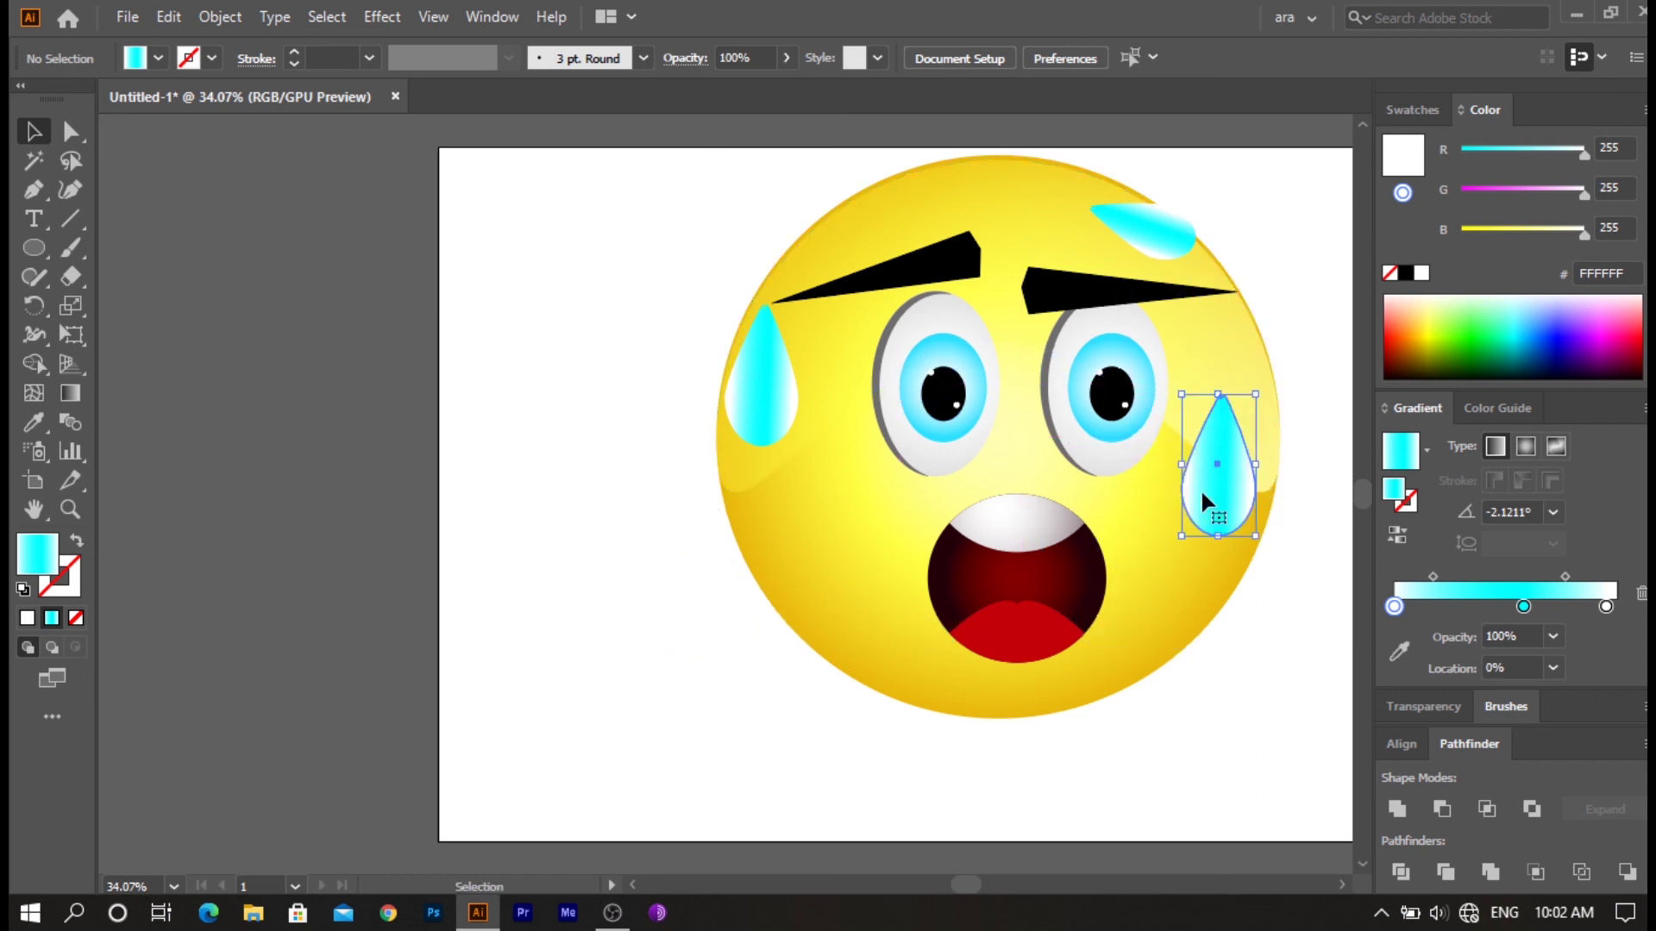
left_click_drag(1255, 393, 1222, 469)
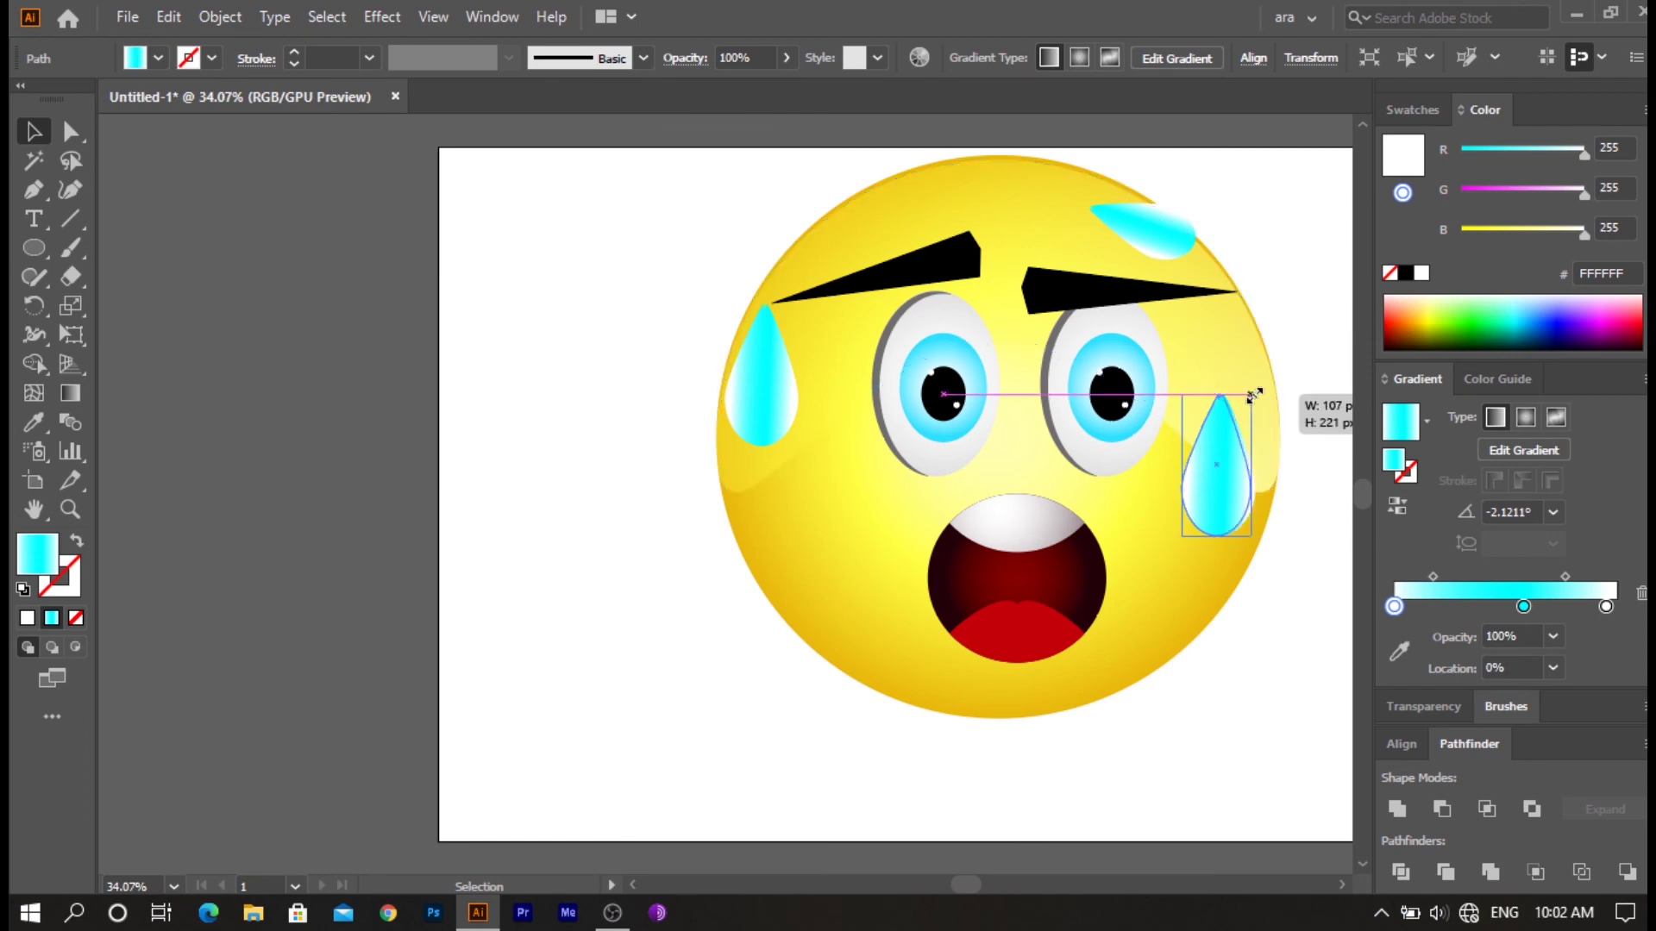
mouse_move(1223, 469)
left_mouse_down()
mouse_move(1203, 513)
mouse_move(1204, 433)
left_mouse_up()
left_click(1291, 536)
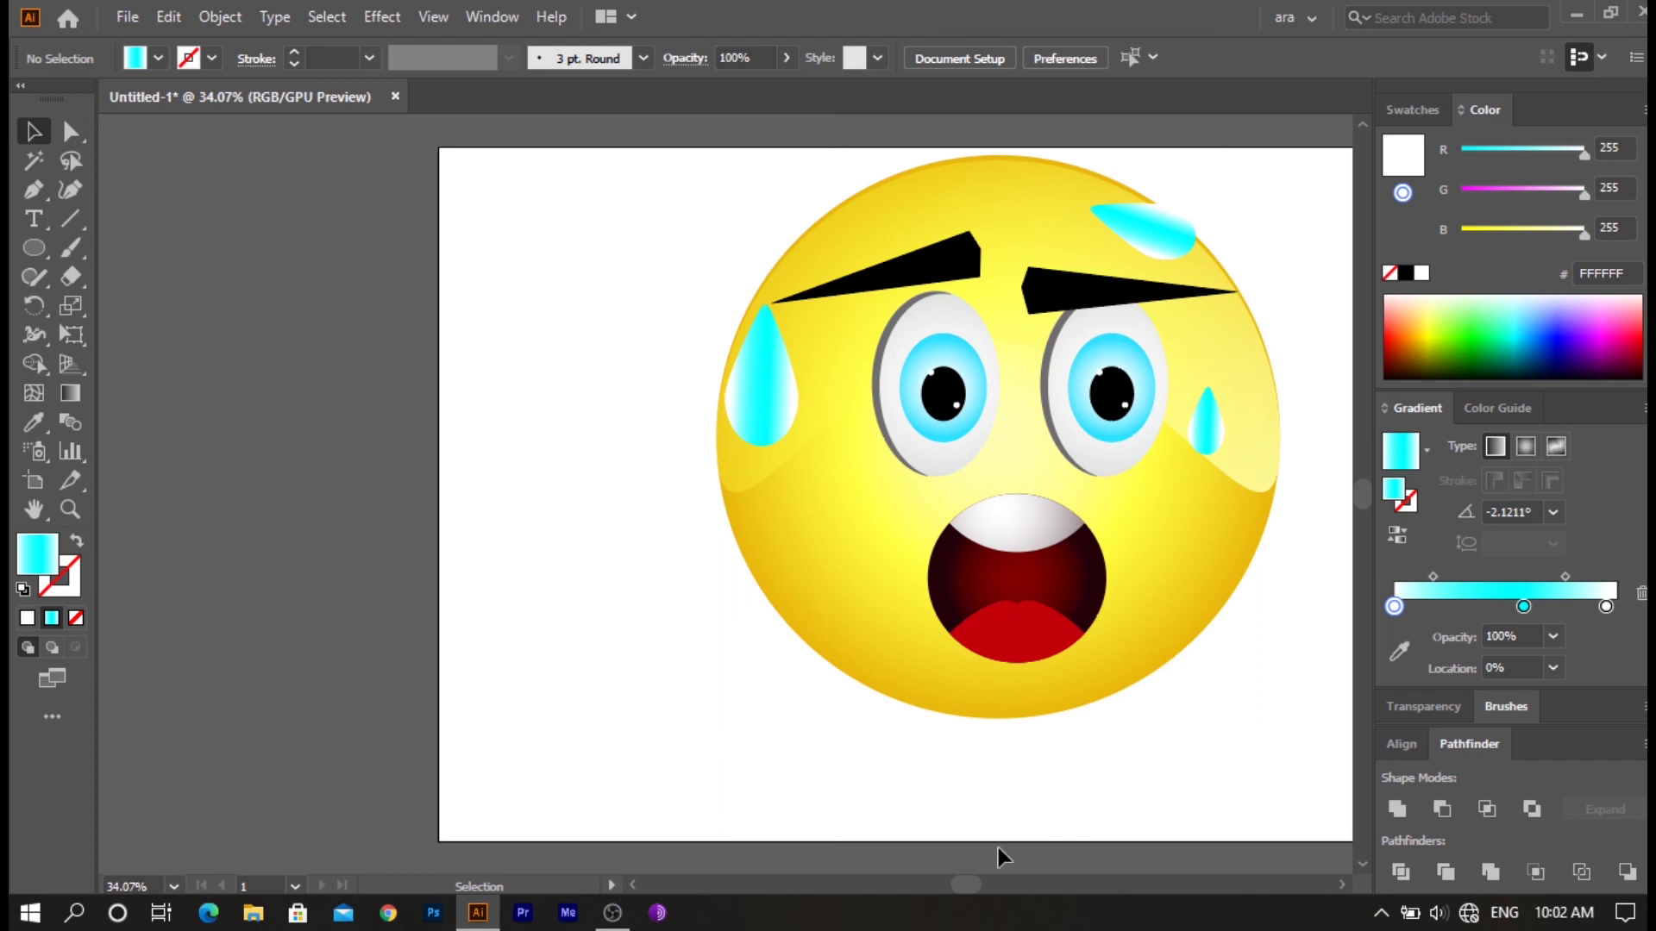
left_click_drag(970, 878, 991, 881)
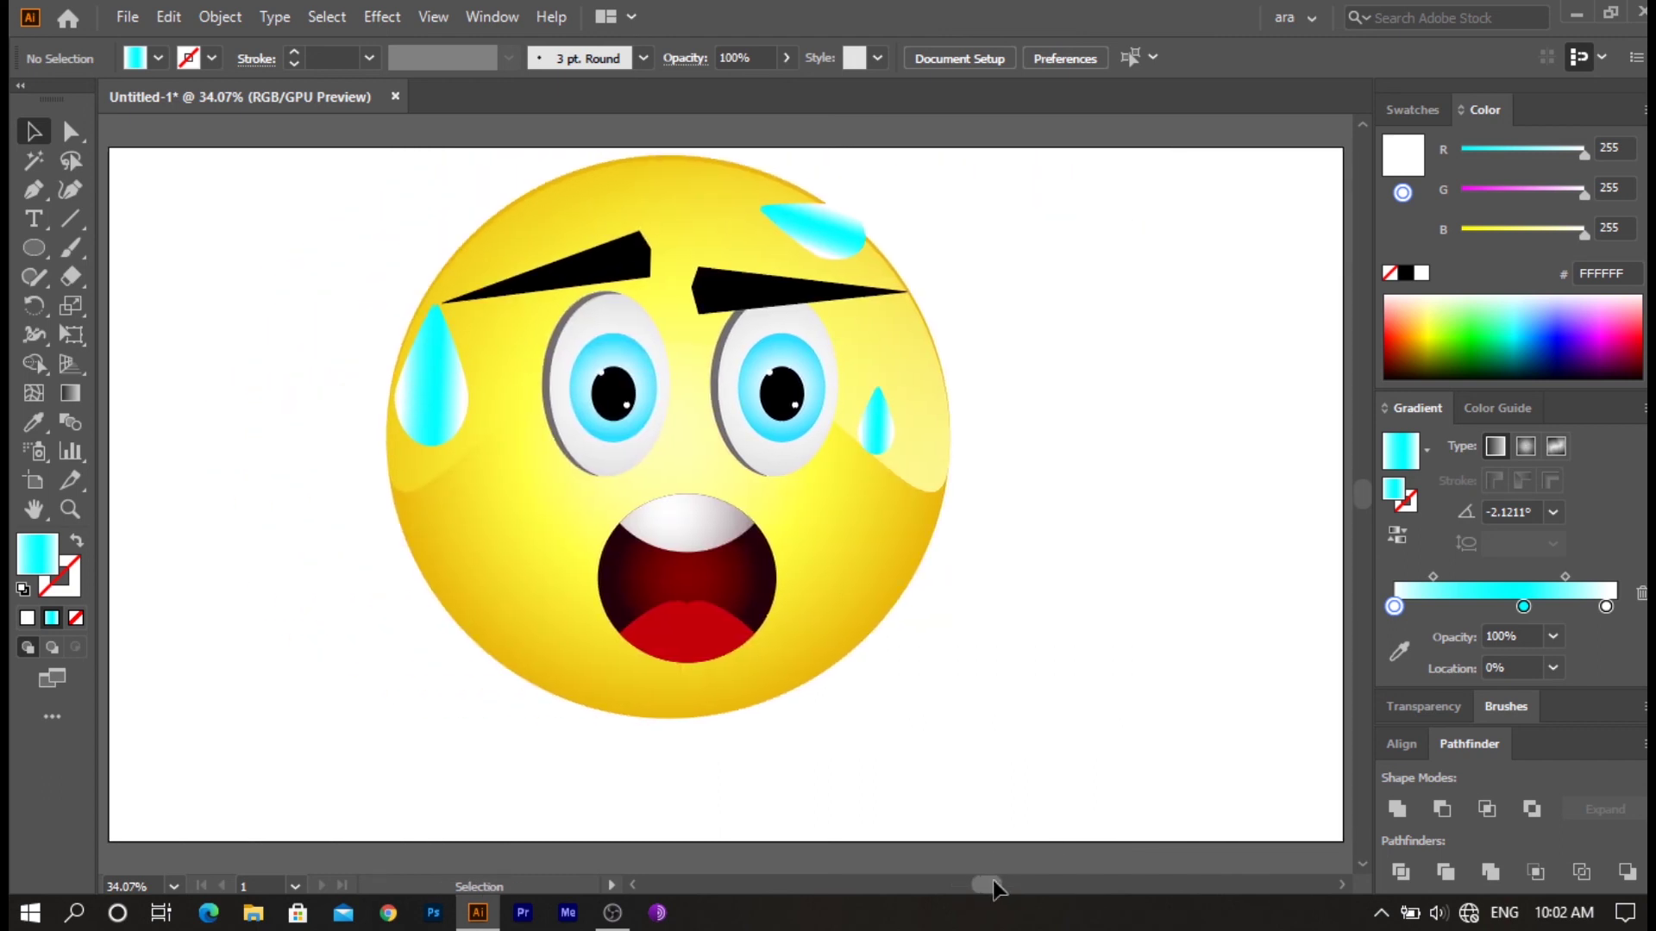
- Zoom out to 25% to see the whole artboard with the finished sweating face
key("ctrl+minus")
key("ctrl+minus")
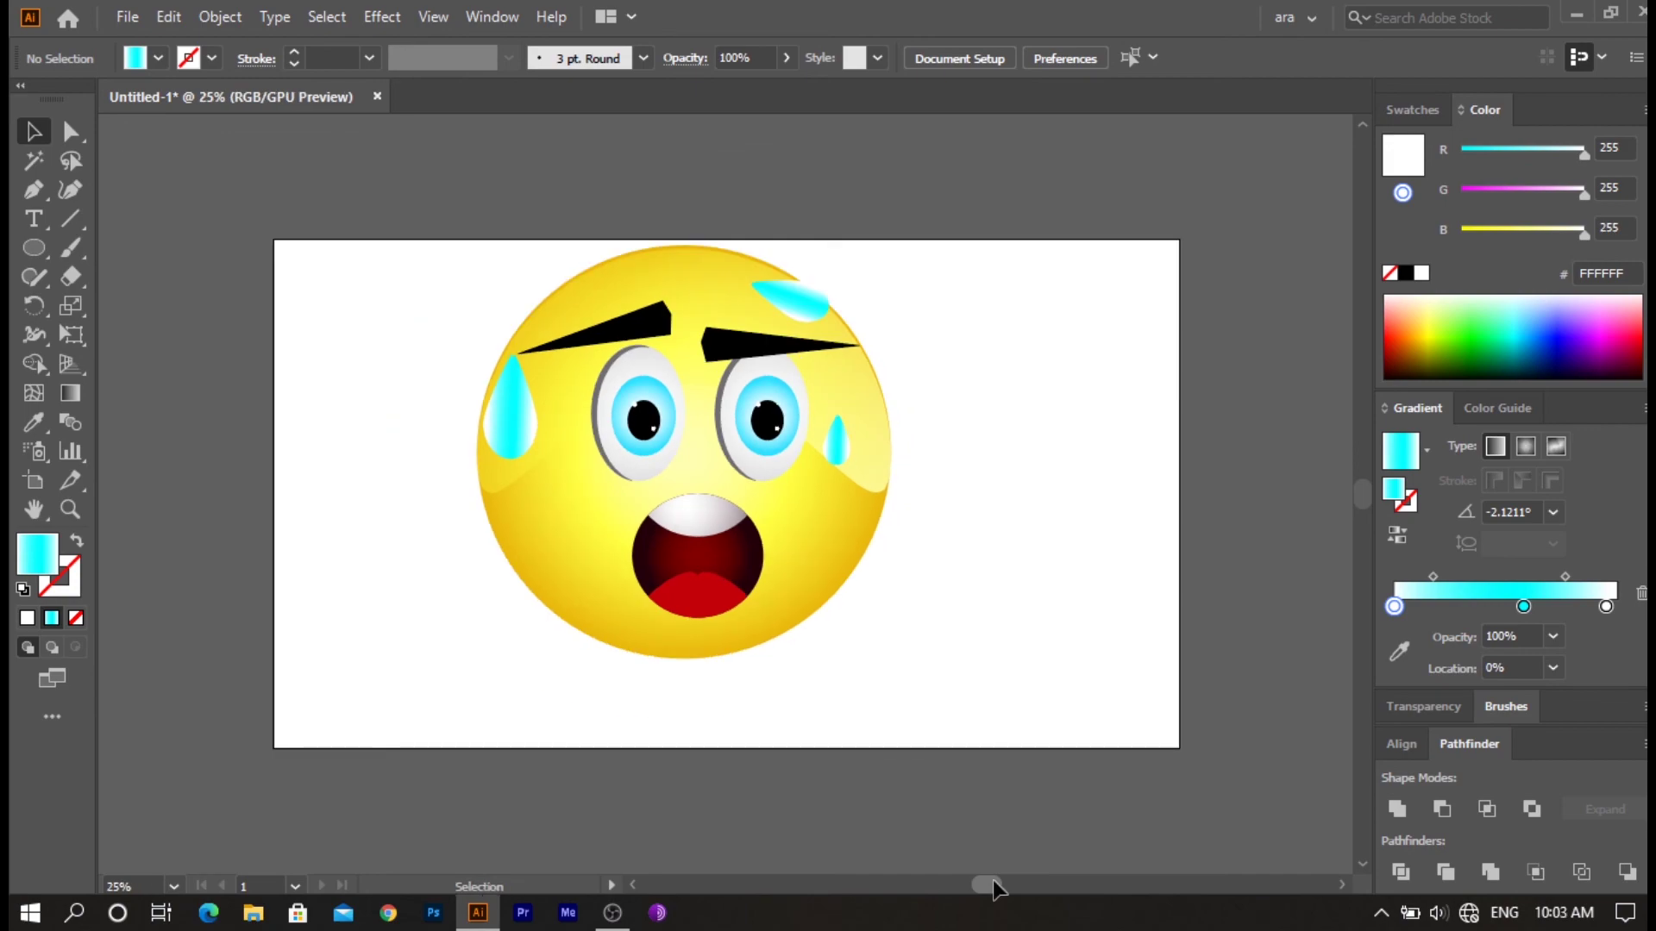